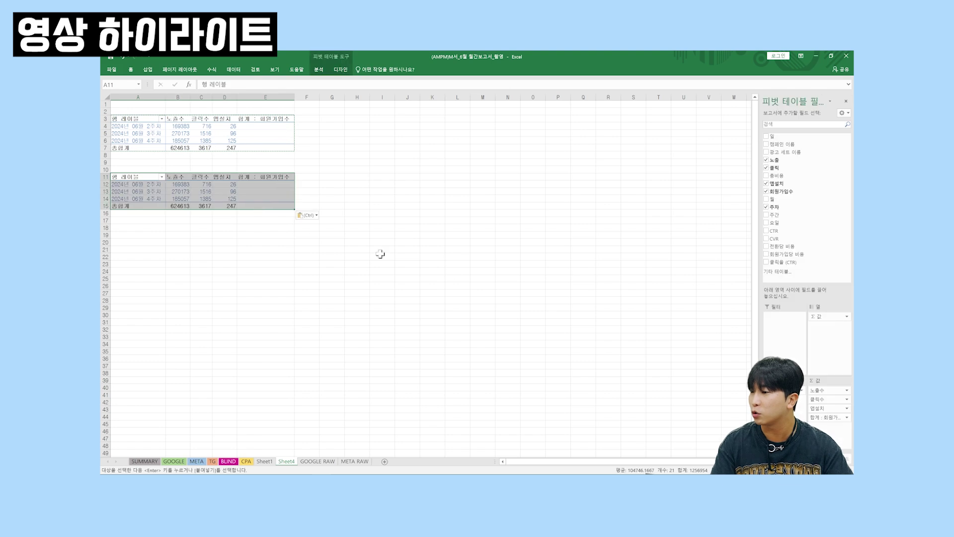
Add the 일 field to the lower pivot table and remove its 주차 field
{"action": "left_click", "coordinate": [766, 136]}
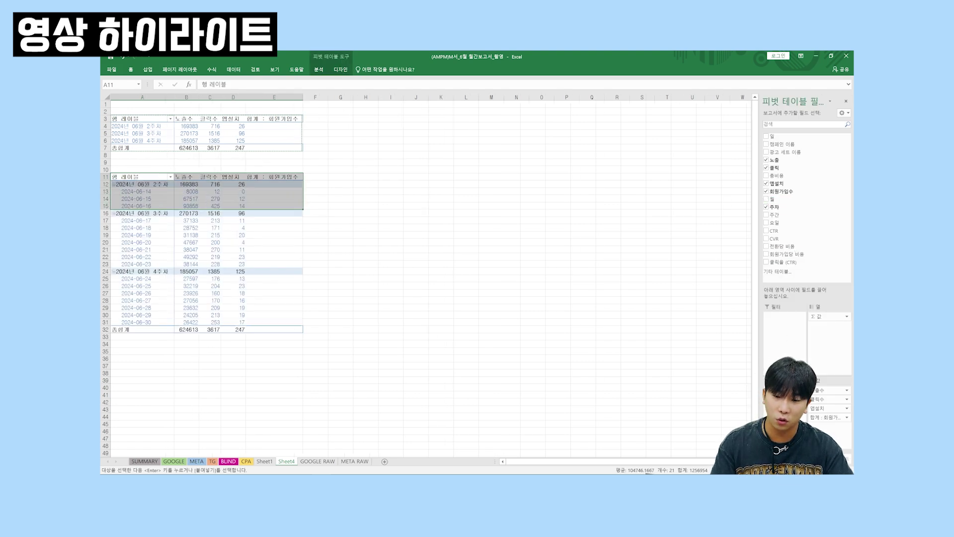
{"action": "left_click", "coordinate": [766, 207]}
{"action": "left_click", "coordinate": [208, 275]}
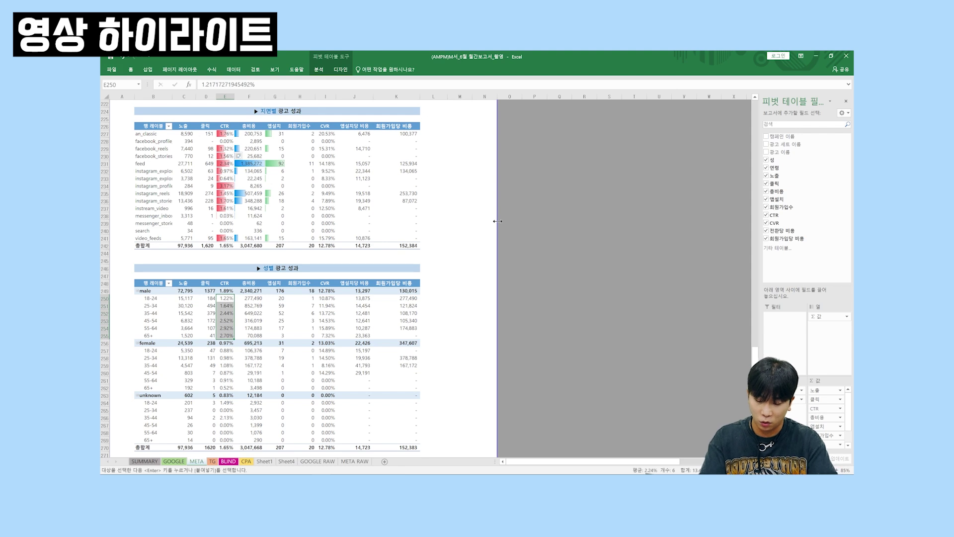
Apply magenta conditional-formatting data bars to the CTR values of the male age groups in the 성별 광고 성과 table
{"action": "key", "text": "alt"}
{"action": "key", "text": "h"}
{"action": "key", "text": "l"}
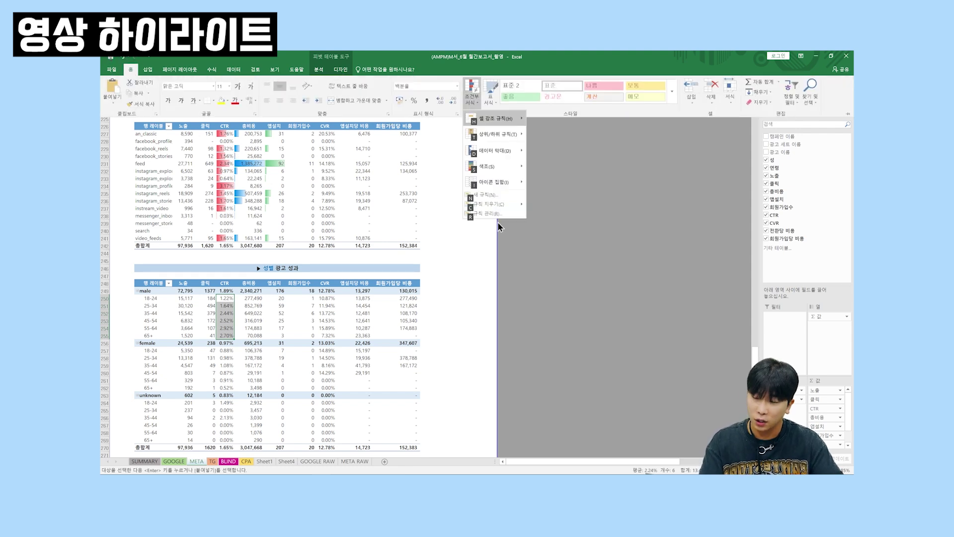
{"action": "key", "text": "s"}
{"action": "key", "text": "Down"}
{"action": "key", "text": "Return"}
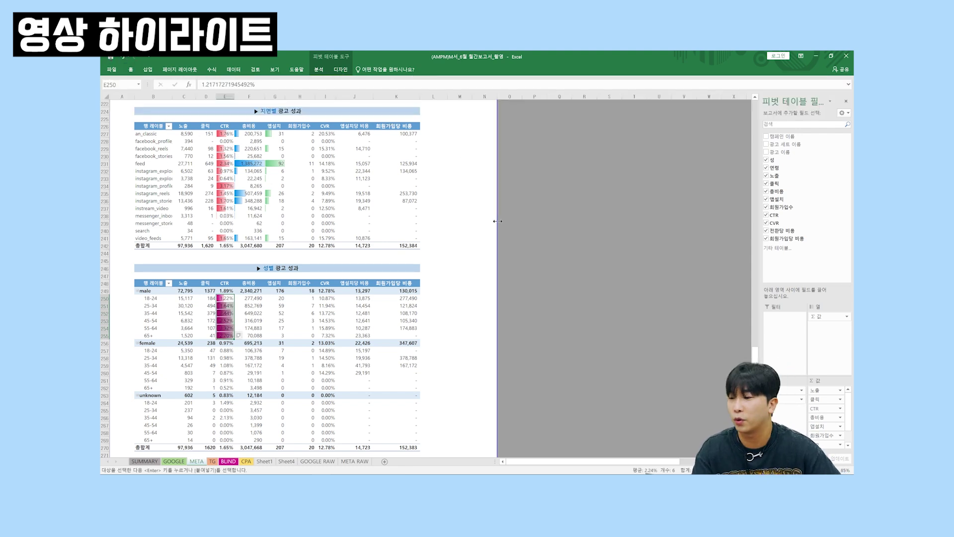
{"action": "key", "text": "Down"}
{"action": "key", "text": "Down"}
{"action": "key", "text": "Down"}
{"action": "key", "text": "Right"}
{"action": "key", "text": "Right"}
{"action": "key", "text": "Right"}
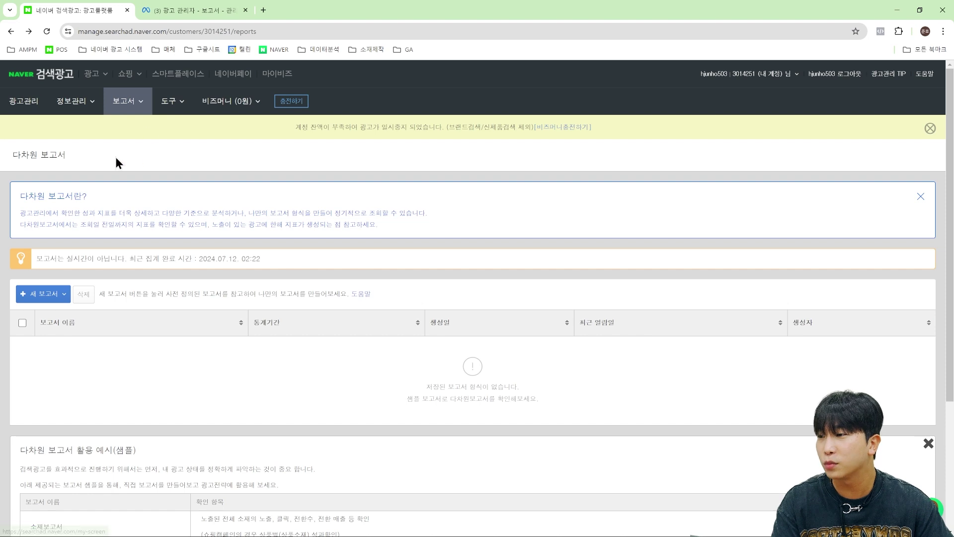
In Naver 검색광고, open the 다차원 보고서 page and create a new 계정 report from the 기본 category
{"action": "left_click", "coordinate": [26, 105]}
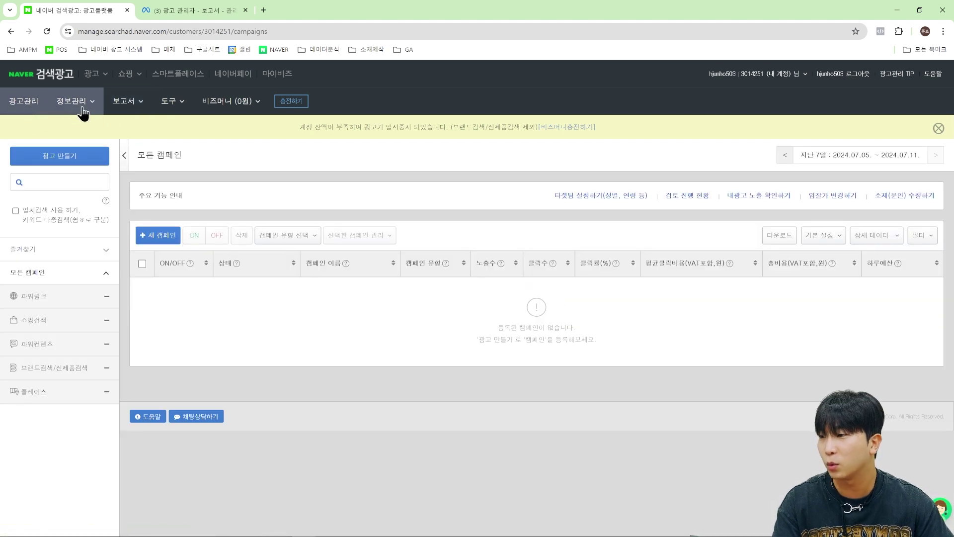
{"action": "mouse_move", "coordinate": [156, 111]}
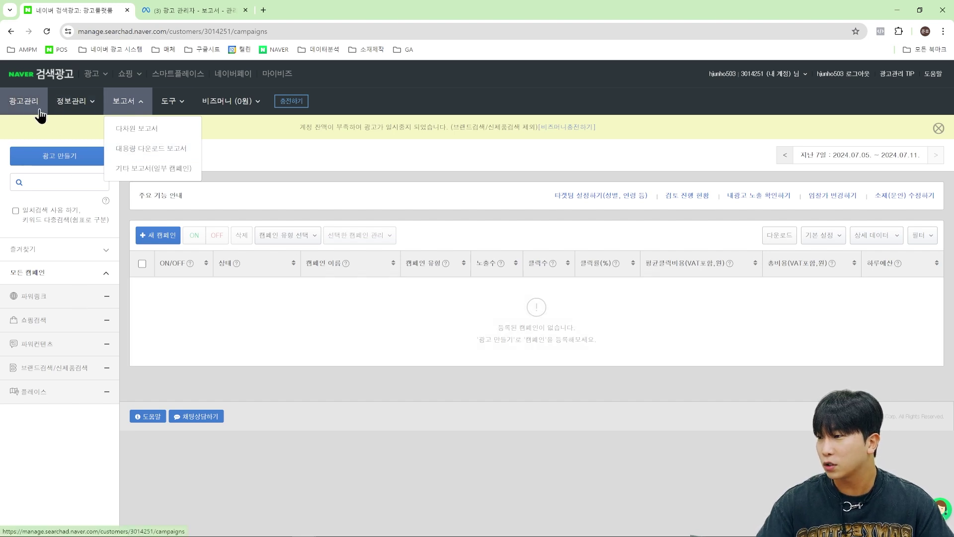
{"action": "left_click", "coordinate": [141, 130]}
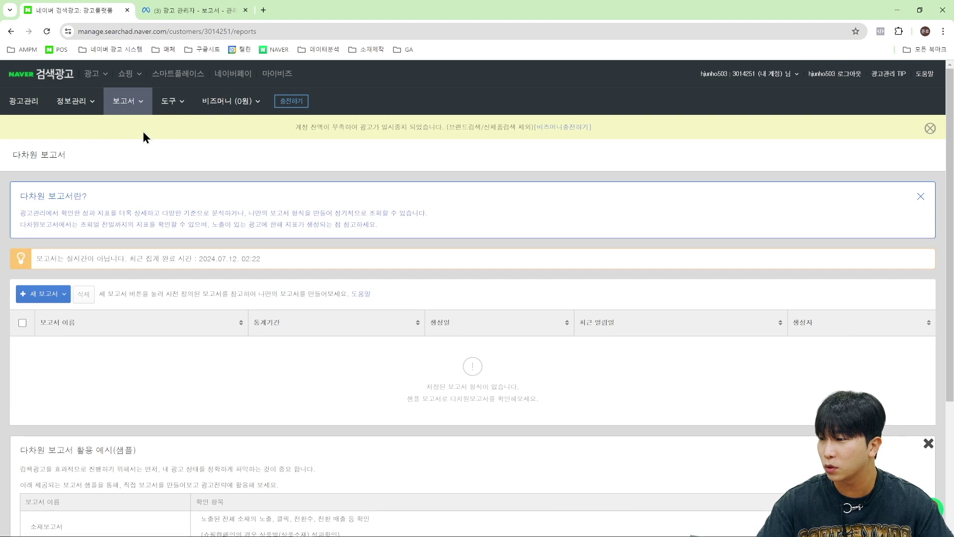
{"action": "left_click", "coordinate": [58, 298]}
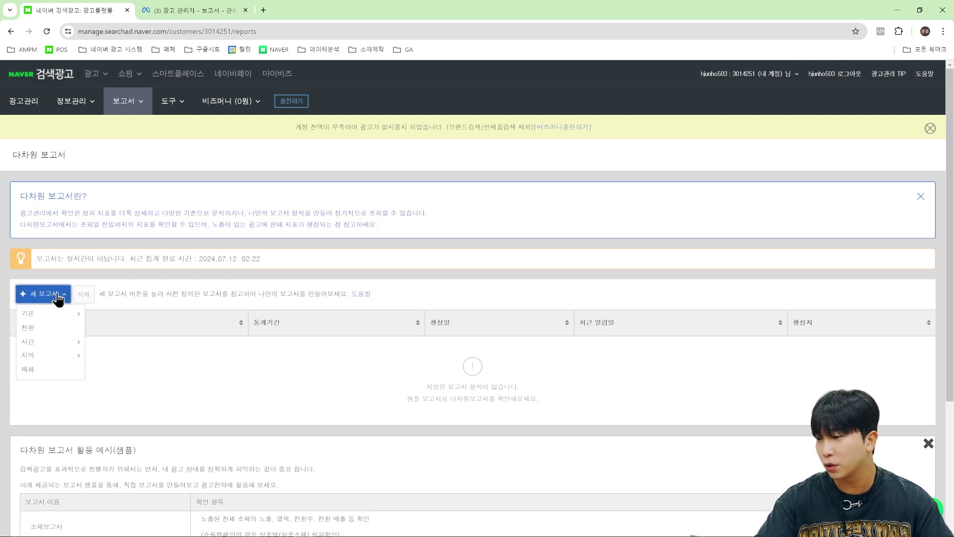
{"action": "mouse_move", "coordinate": [49, 318]}
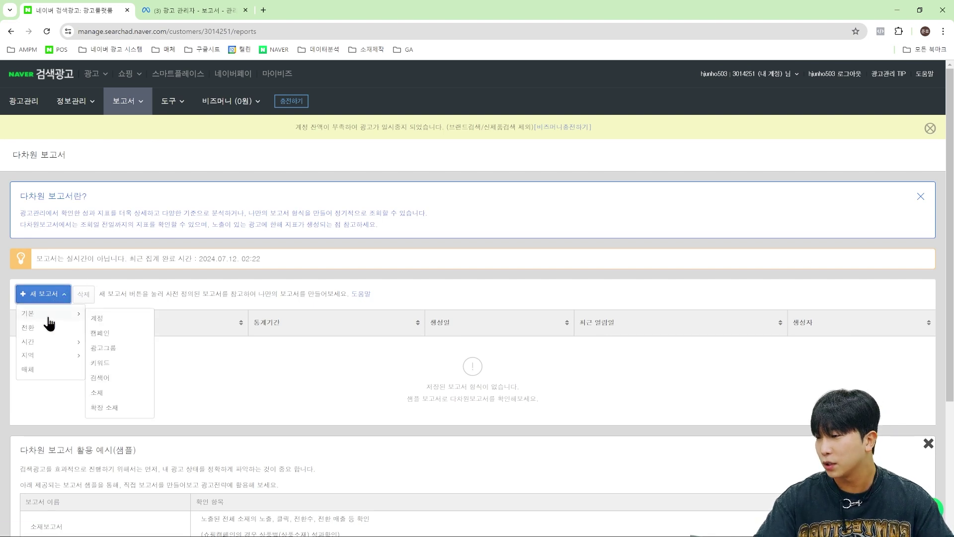
{"action": "left_click", "coordinate": [98, 319]}
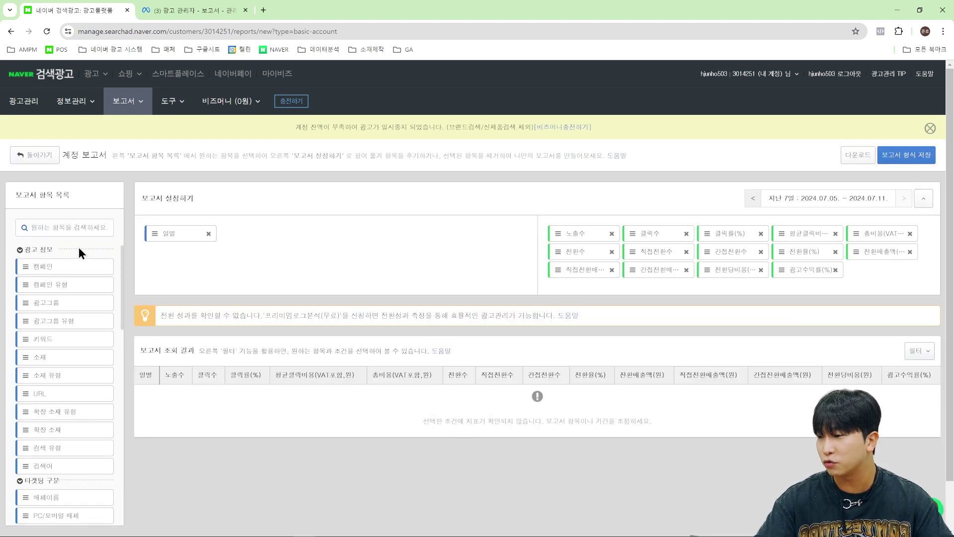
Look through the available report items, including ad information, targeting, ad performance, conversion performance and time breakdowns
{"action": "scroll", "coordinate": [133, 349], "scroll_direction": "down", "scroll_amount": 2}
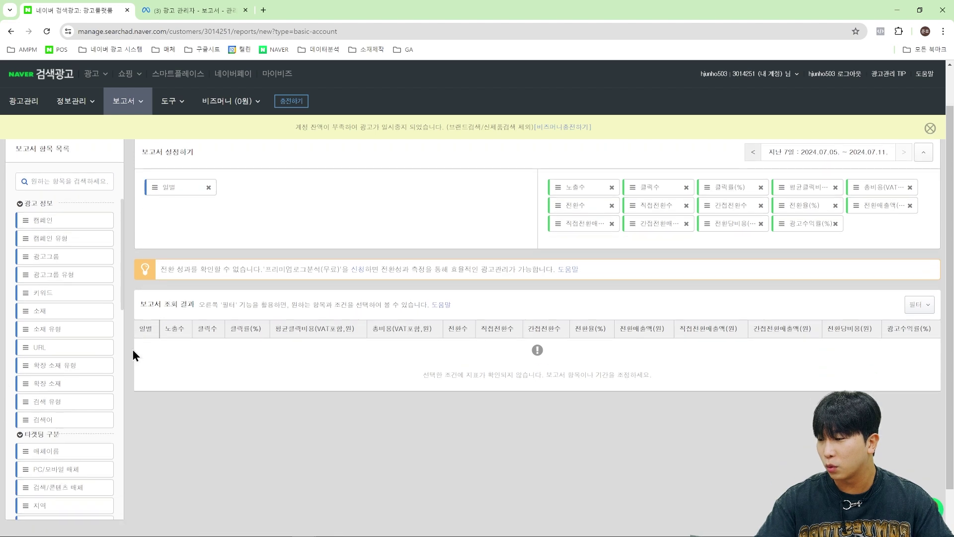
{"action": "scroll", "coordinate": [70, 427], "scroll_direction": "down", "scroll_amount": 1}
{"action": "scroll", "coordinate": [67, 380], "scroll_direction": "down", "scroll_amount": 5}
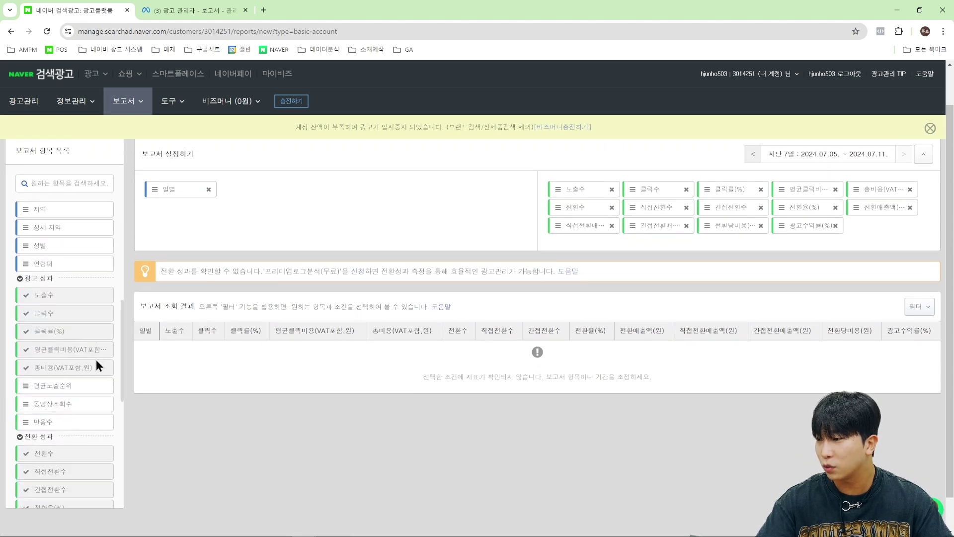
{"action": "scroll", "coordinate": [67, 331], "scroll_direction": "down", "scroll_amount": 4}
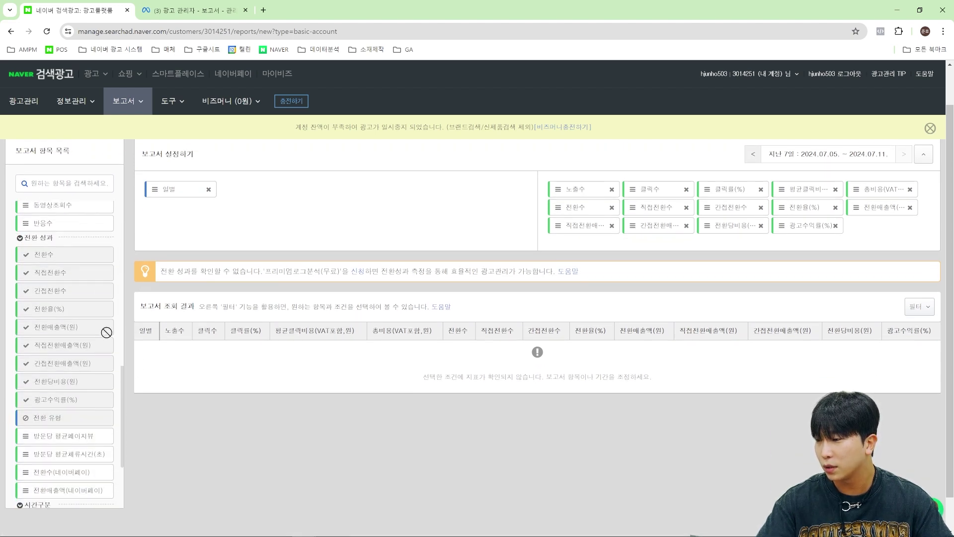
{"action": "scroll", "coordinate": [108, 337], "scroll_direction": "down", "scroll_amount": 2}
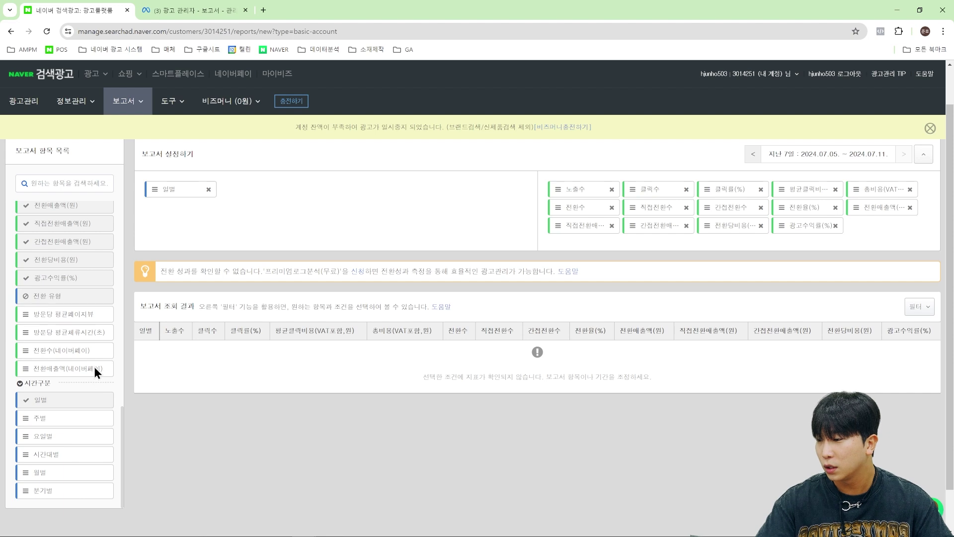
{"action": "scroll", "coordinate": [55, 416], "scroll_direction": "up", "scroll_amount": 12}
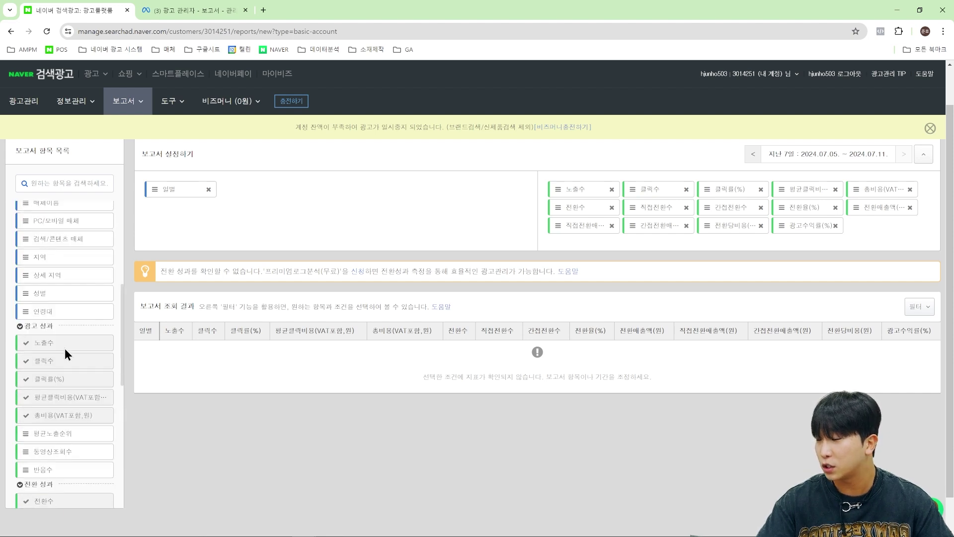
{"action": "scroll", "coordinate": [70, 338], "scroll_direction": "up", "scroll_amount": 1}
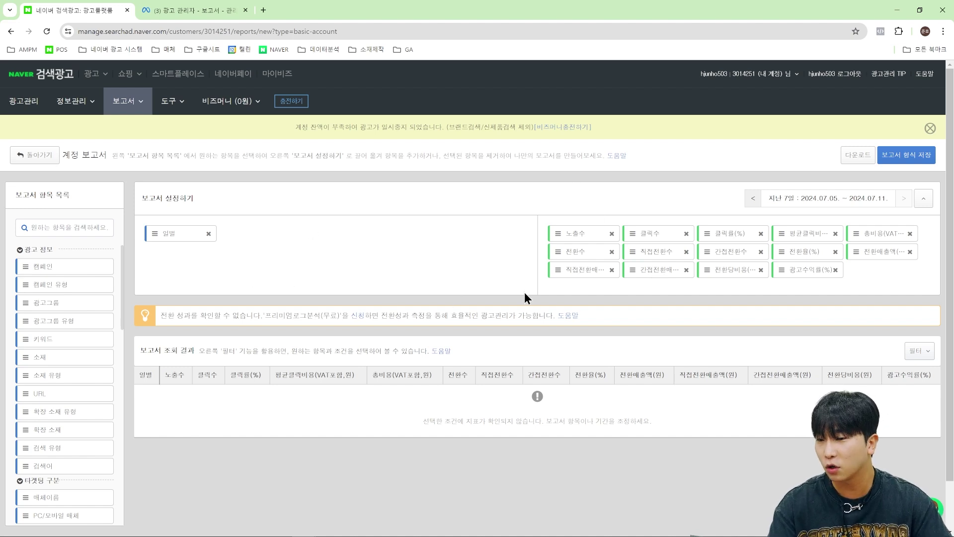
Set the report period to 지난 달 and remove all metrics except 노출수, 클릭수, 총비용, 전환수 and 전환매출액
{"action": "left_click", "coordinate": [827, 200]}
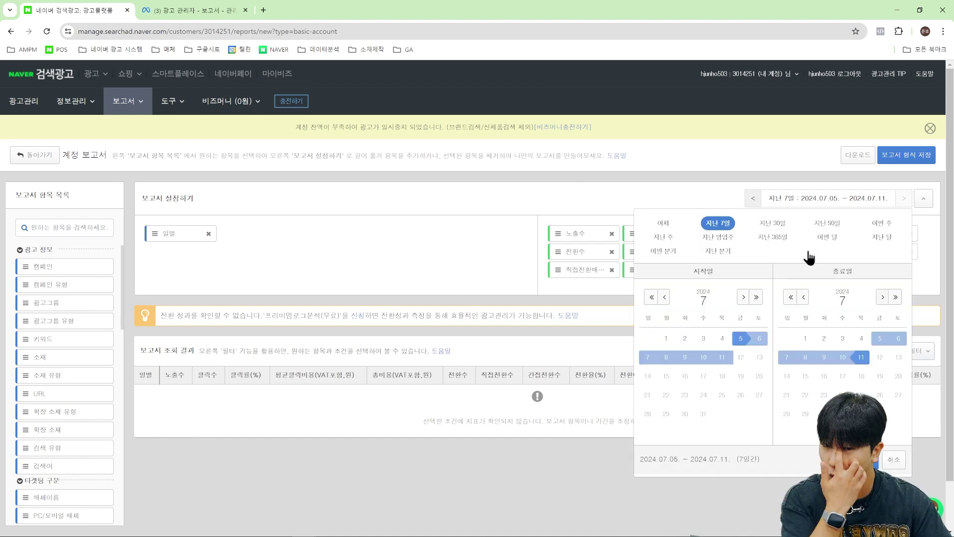
{"action": "left_click", "coordinate": [883, 237]}
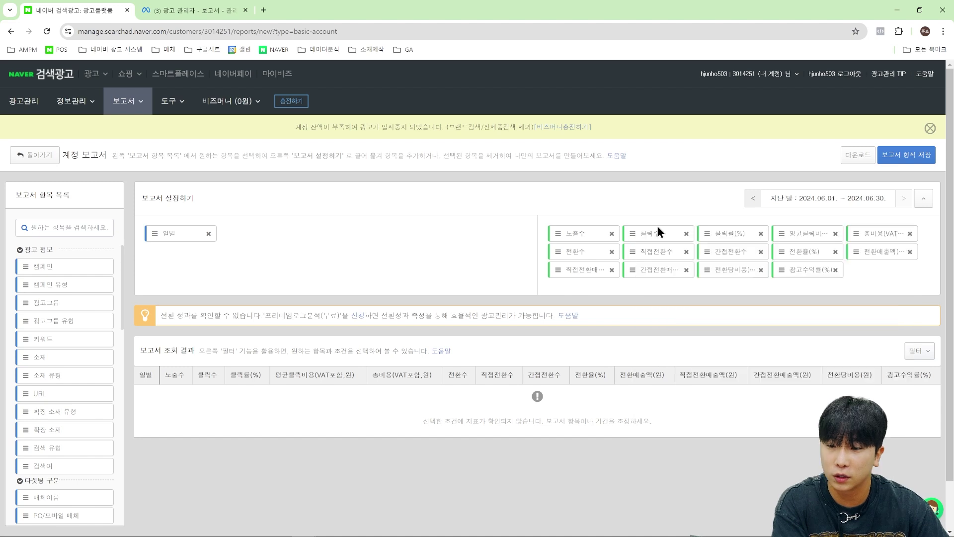
{"action": "left_click", "coordinate": [762, 233]}
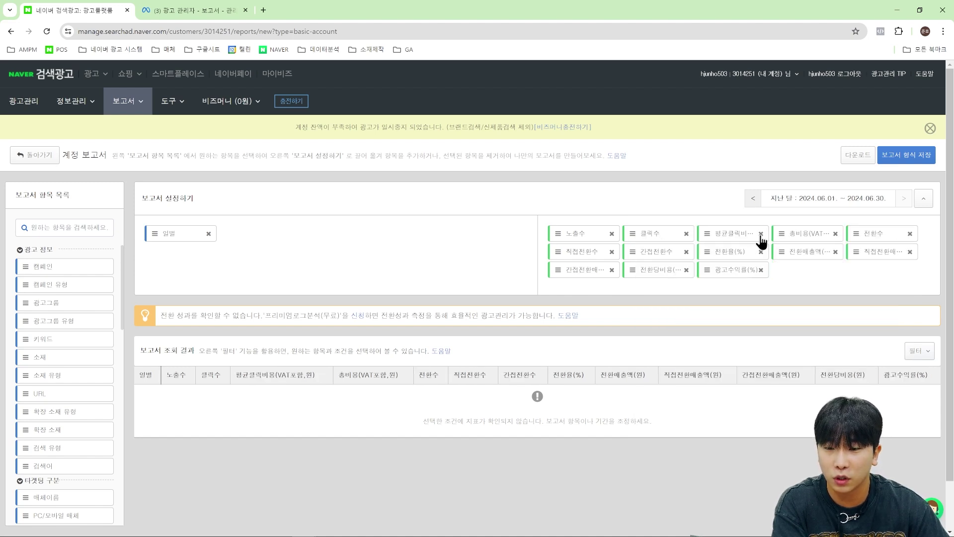
{"action": "left_click", "coordinate": [762, 234]}
{"action": "left_click", "coordinate": [910, 233]}
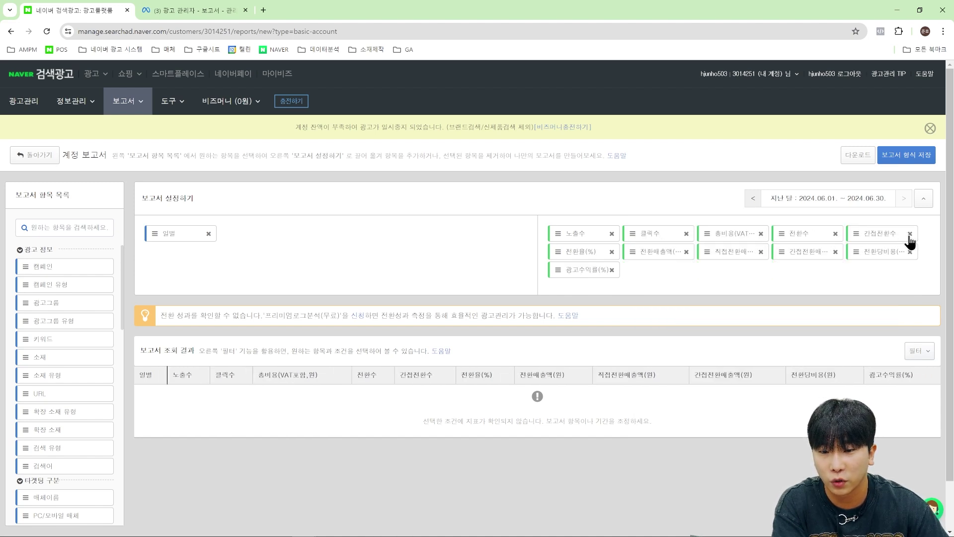
{"action": "left_click", "coordinate": [910, 233]}
{"action": "left_click", "coordinate": [910, 234]}
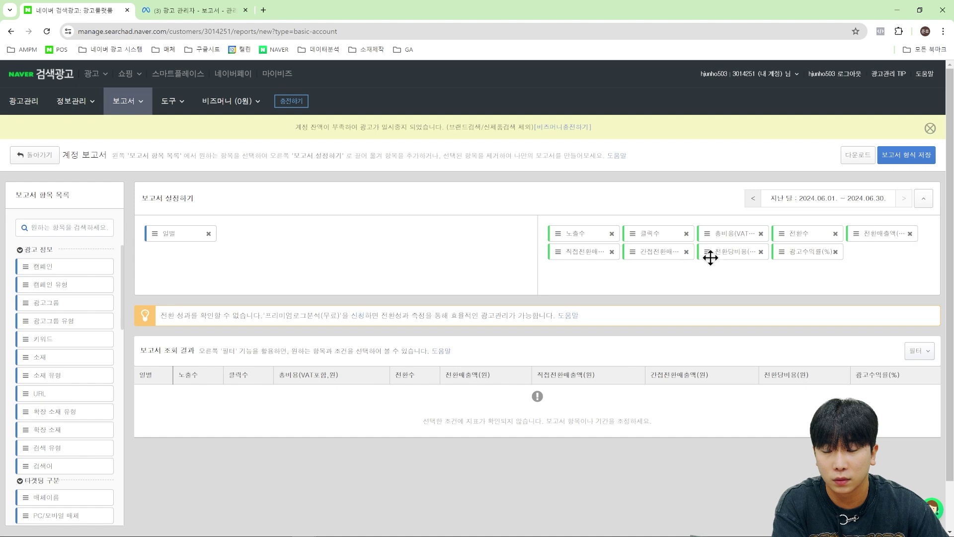
{"action": "left_click", "coordinate": [612, 252]}
{"action": "left_click", "coordinate": [612, 251]}
{"action": "left_click", "coordinate": [611, 252]}
{"action": "left_click", "coordinate": [612, 252]}
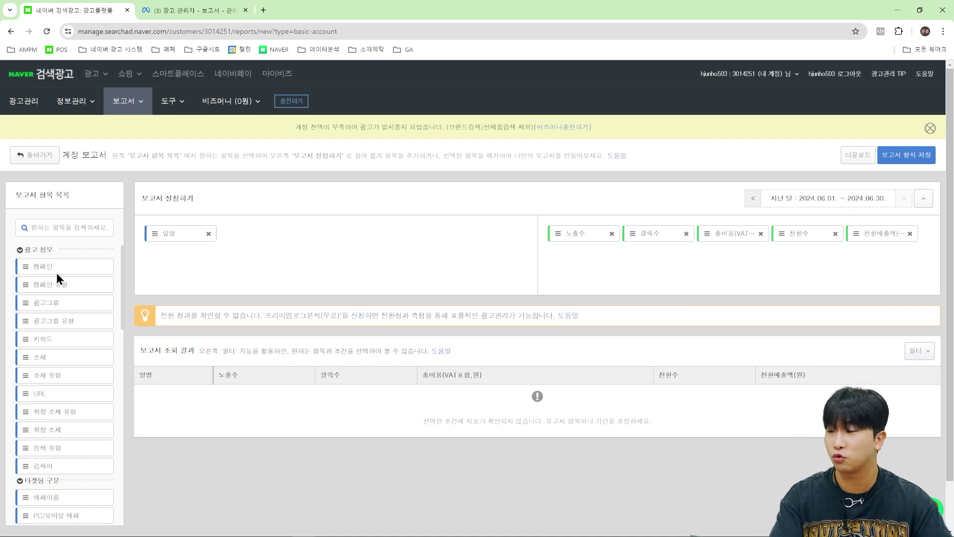
{"action": "left_click", "coordinate": [831, 201]}
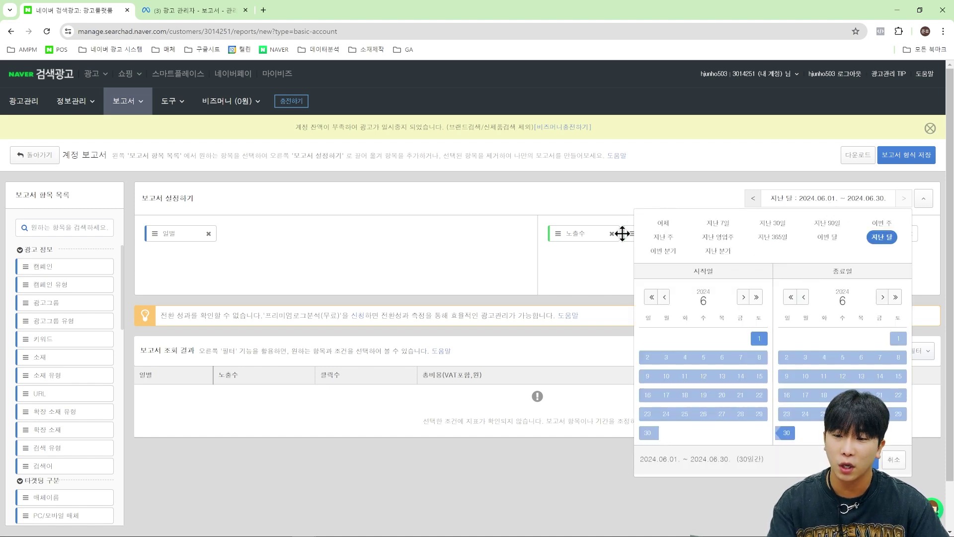
{"action": "left_click", "coordinate": [601, 302]}
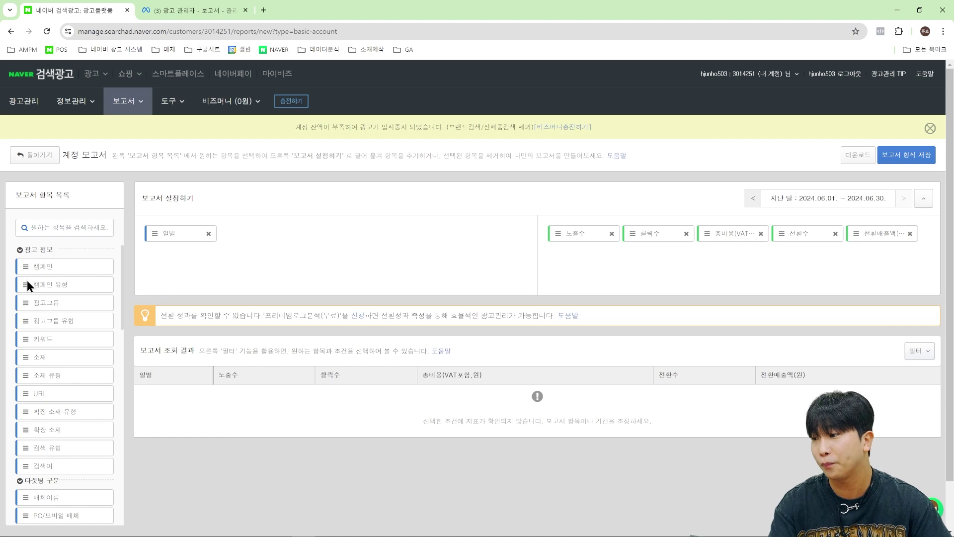
Add 캠페인, 캠페인 유형 and 광고그룹 to the report as dimensions after 일별
{"action": "left_click", "coordinate": [56, 266]}
{"action": "left_click_drag", "start_coordinate": [67, 287], "coordinate": [356, 251]}
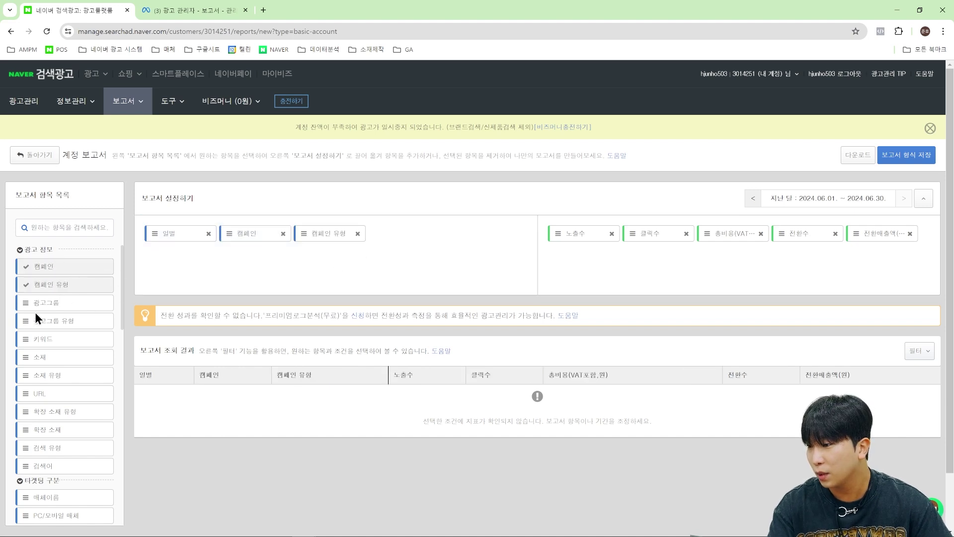
{"action": "left_click_drag", "start_coordinate": [53, 303], "coordinate": [265, 309]}
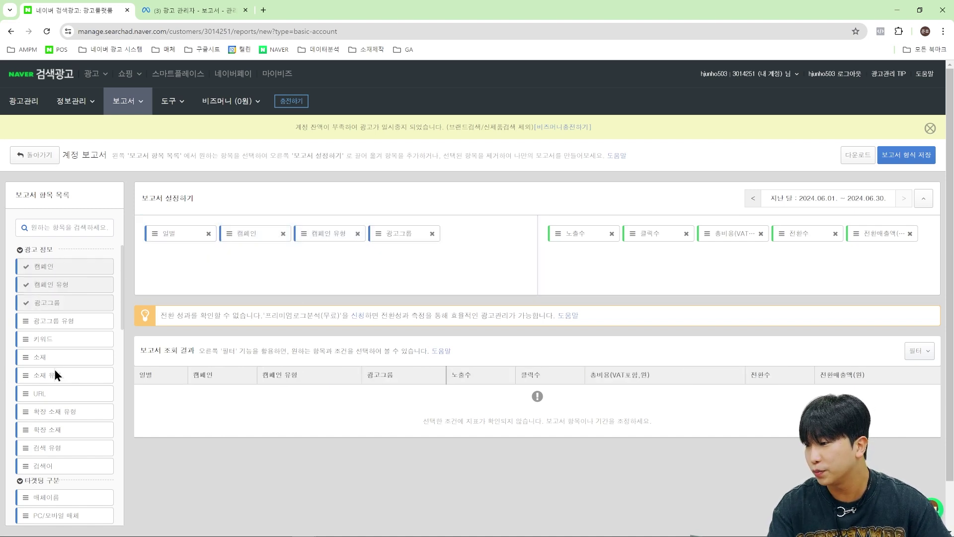
Try adding 키워드 as a dimension after 광고그룹, and remove it from the report
{"action": "scroll", "coordinate": [70, 366], "scroll_direction": "down", "scroll_amount": 4}
{"action": "scroll", "coordinate": [85, 348], "scroll_direction": "up", "scroll_amount": 3}
{"action": "left_click_drag", "start_coordinate": [67, 293], "coordinate": [439, 273]}
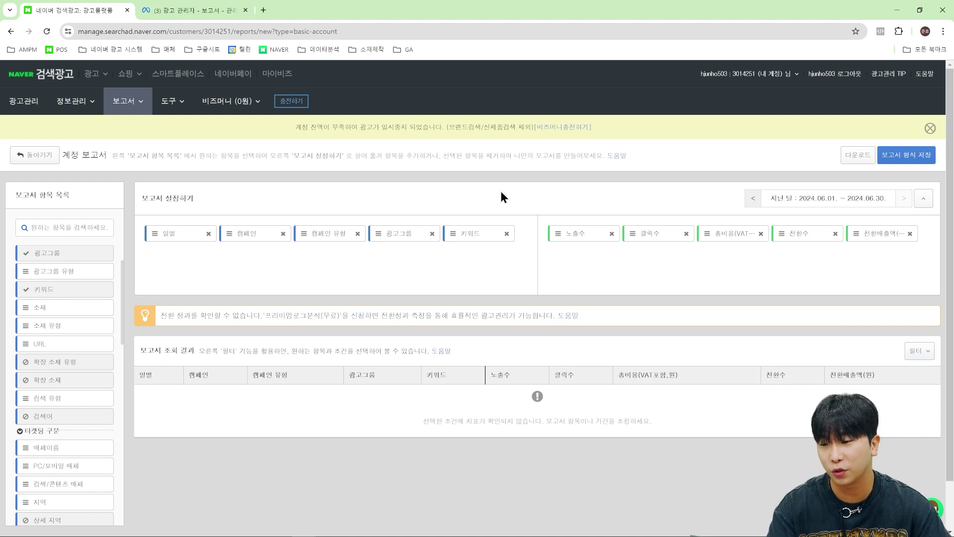
{"action": "left_click", "coordinate": [506, 234]}
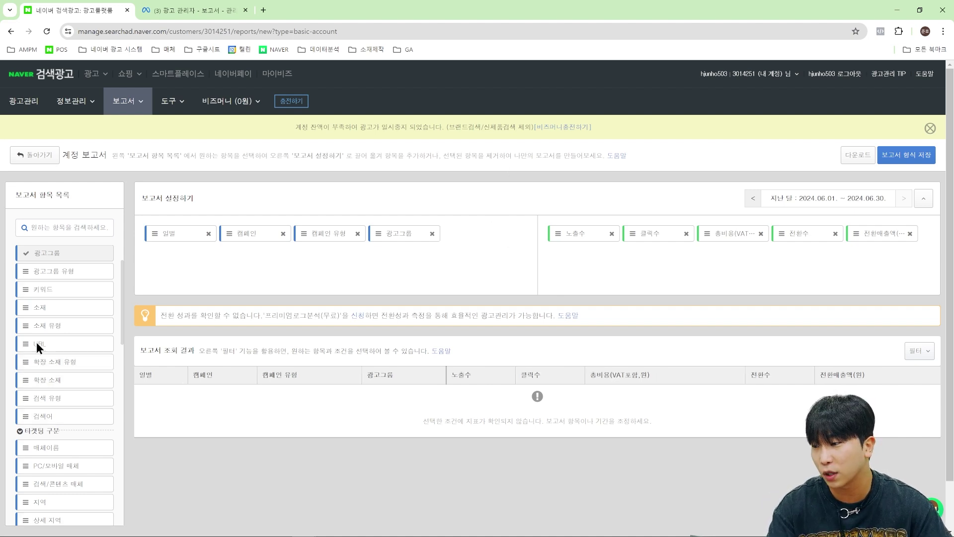
Add 검색어 and PC/모바일 매체 as report dimensions, placing PC/모바일 매체 directly after 일별
{"action": "left_click_drag", "start_coordinate": [58, 415], "coordinate": [558, 224]}
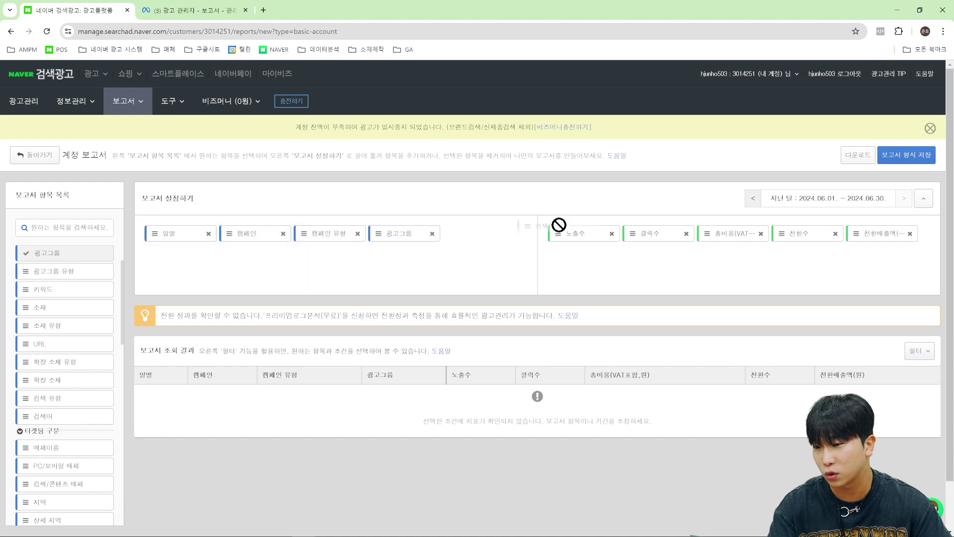
{"action": "left_click_drag", "start_coordinate": [70, 419], "coordinate": [354, 259]}
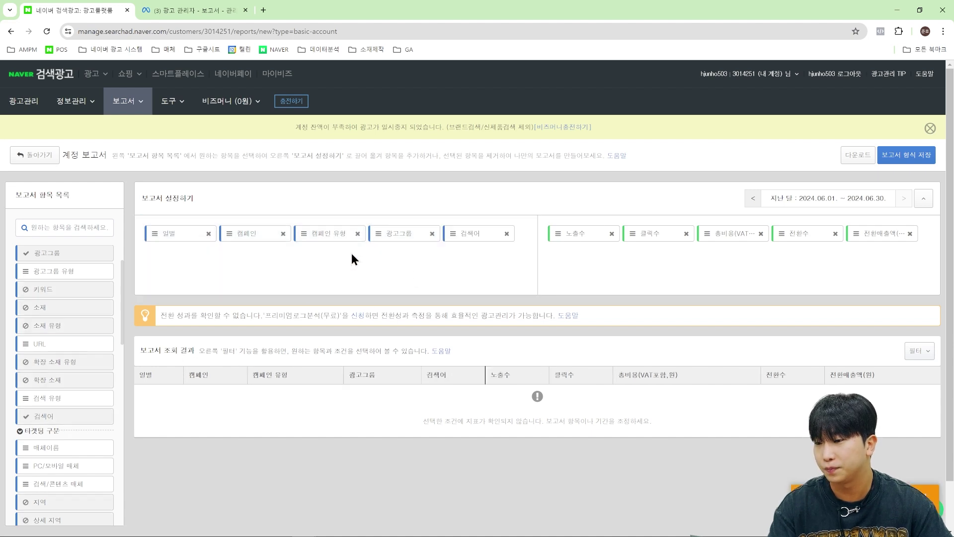
{"action": "scroll", "coordinate": [70, 393], "scroll_direction": "down", "scroll_amount": 2}
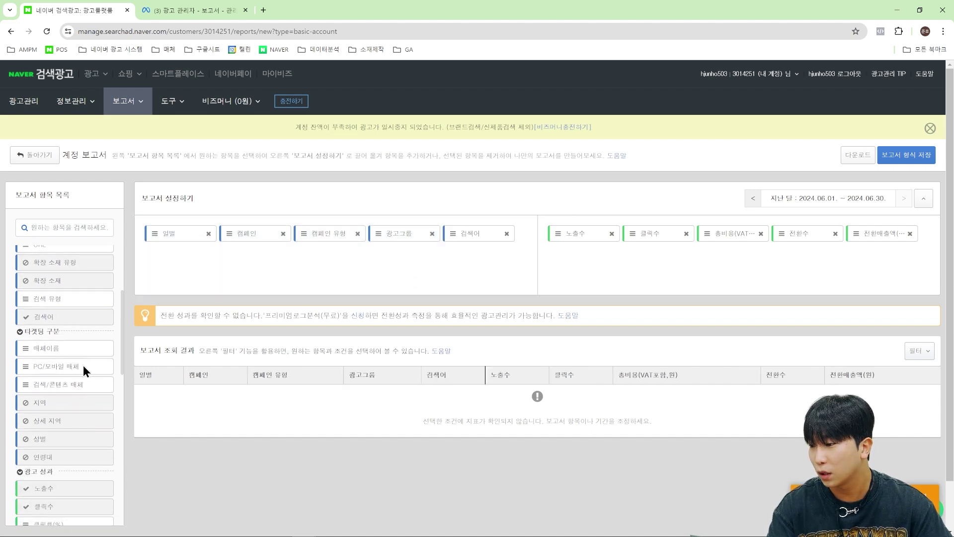
{"action": "left_click_drag", "start_coordinate": [62, 366], "coordinate": [252, 228]}
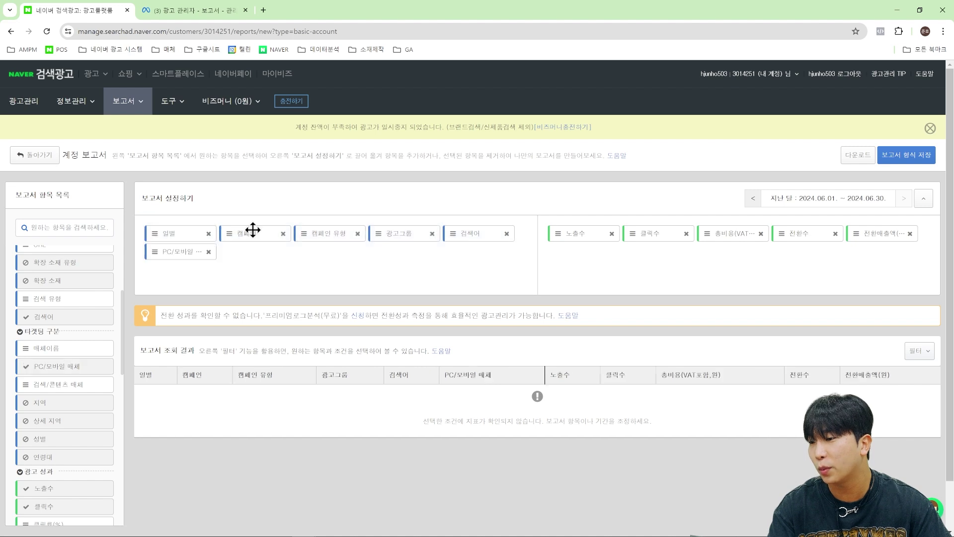
{"action": "left_click_drag", "start_coordinate": [175, 252], "coordinate": [255, 232]}
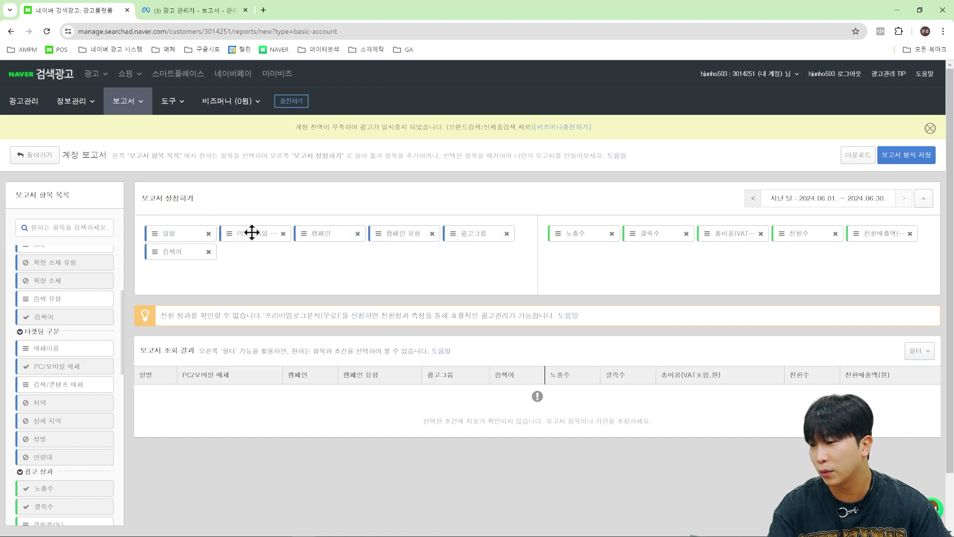
{"action": "scroll", "coordinate": [88, 376], "scroll_direction": "down", "scroll_amount": 3}
{"action": "scroll", "coordinate": [88, 373], "scroll_direction": "up", "scroll_amount": 3}
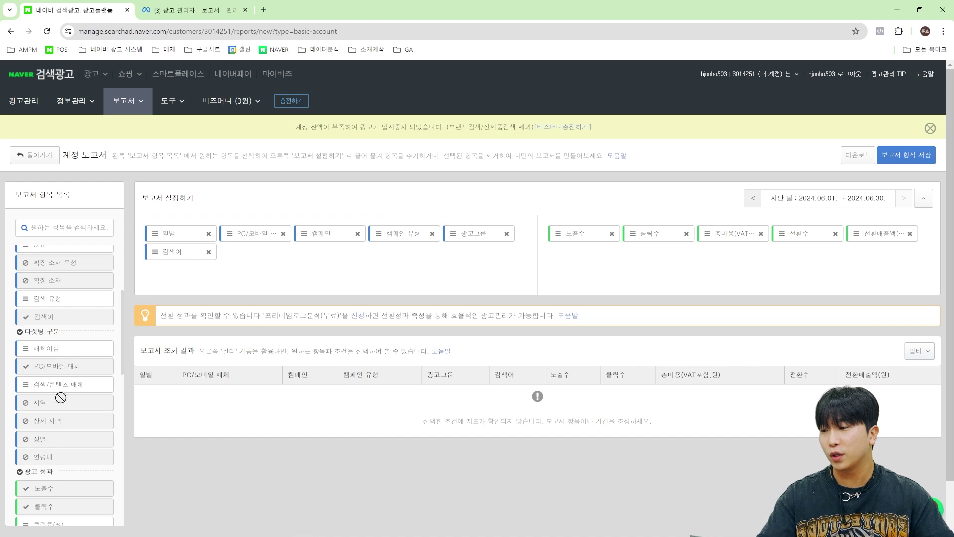
Add 평균노출순위 as a report metric, and try 검색/콘텐츠 매체 as a dimension before removing it
{"action": "left_click_drag", "start_coordinate": [66, 385], "coordinate": [327, 260]}
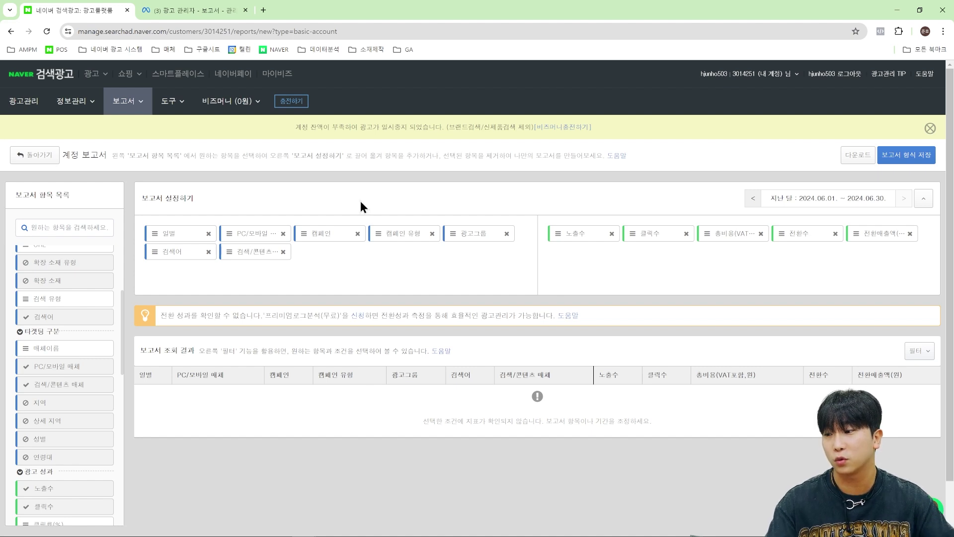
{"action": "scroll", "coordinate": [79, 381], "scroll_direction": "down", "scroll_amount": 4}
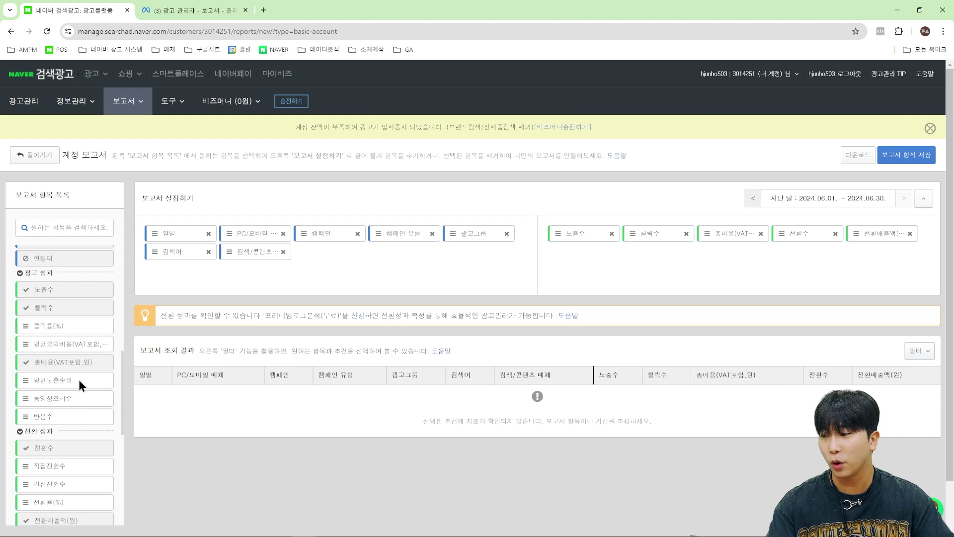
{"action": "left_click_drag", "start_coordinate": [79, 380], "coordinate": [865, 267]}
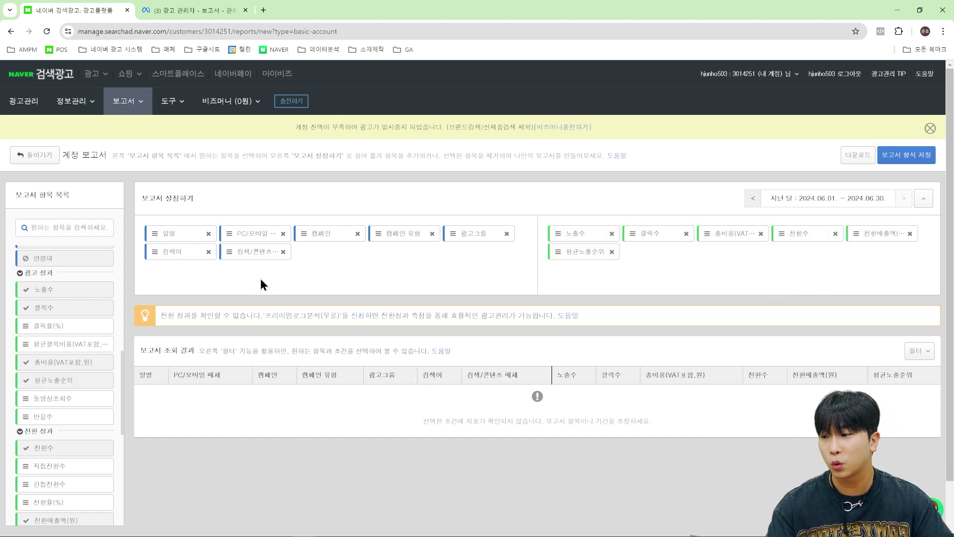
{"action": "left_click", "coordinate": [283, 251]}
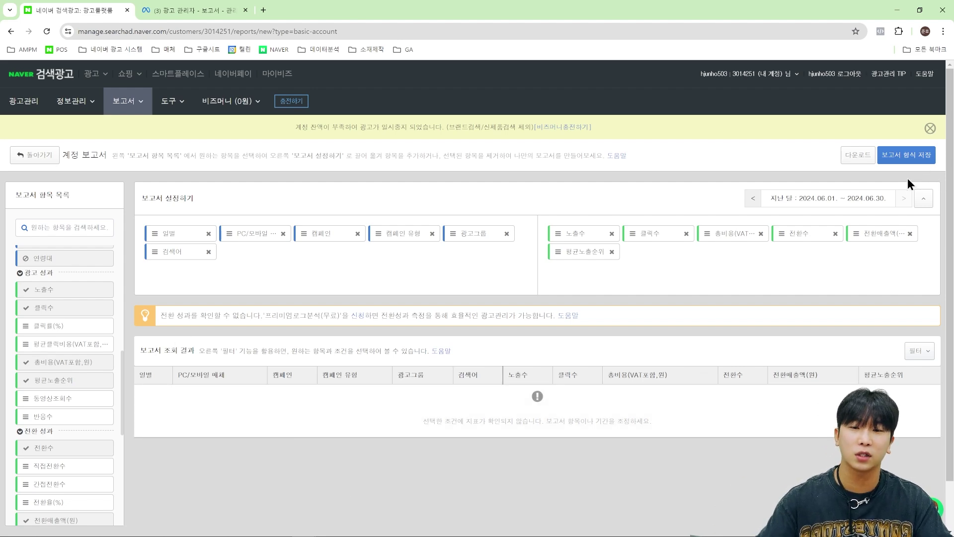
Save the report format under the name AMPM 월간보고서 with 지난 달 as its period
{"action": "left_click", "coordinate": [917, 158]}
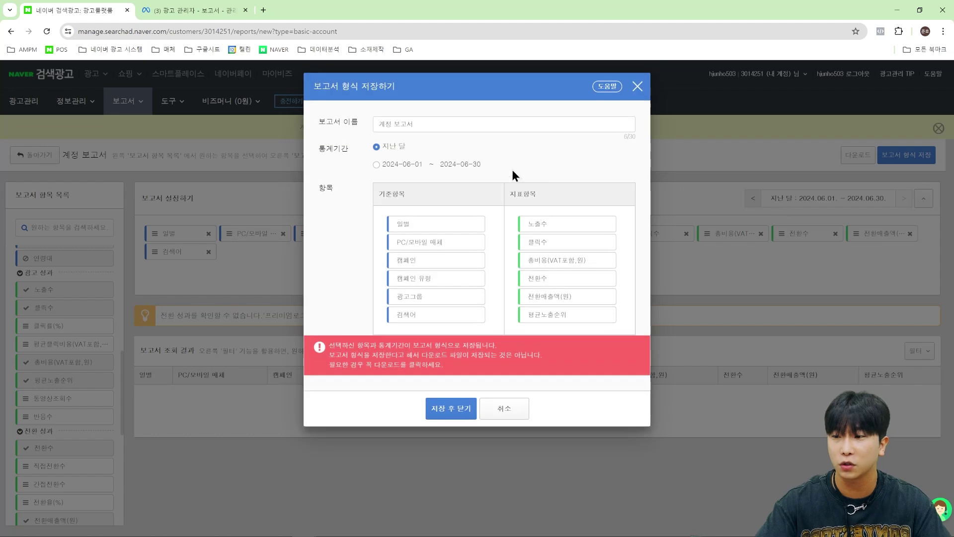
{"action": "left_click_drag", "start_coordinate": [439, 122], "coordinate": [307, 95]}
{"action": "key", "text": "BackSpace"}
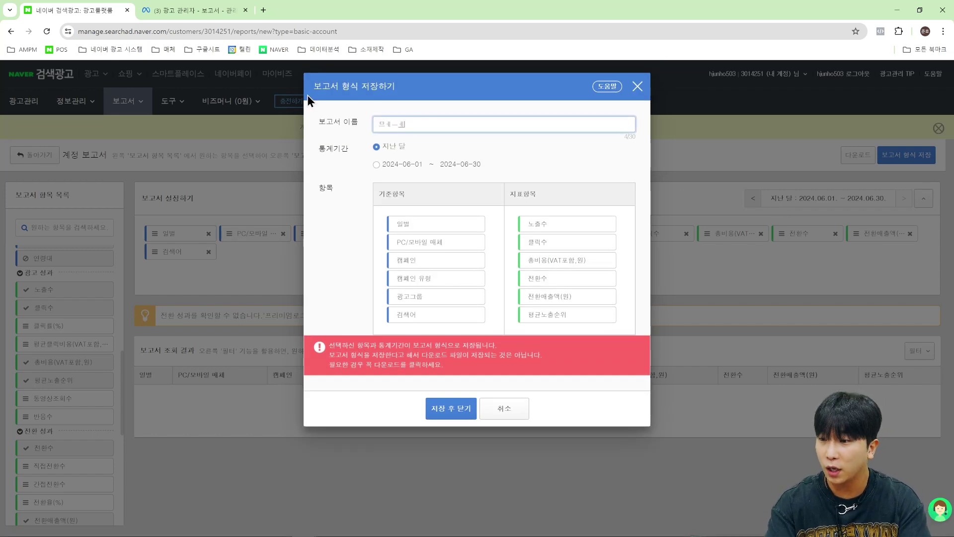
{"action": "type", "text": "AMPM"}
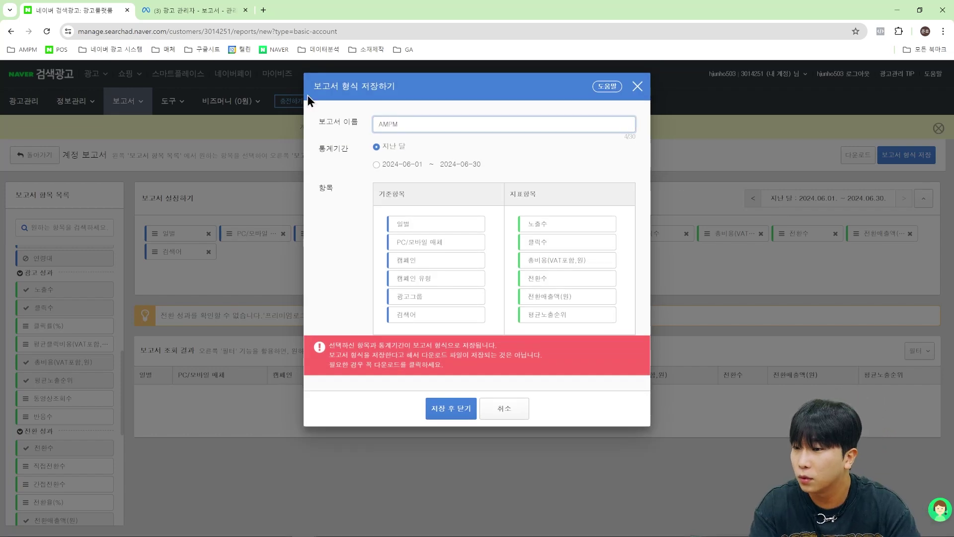
{"action": "type", "text": " 웹간보고서"}
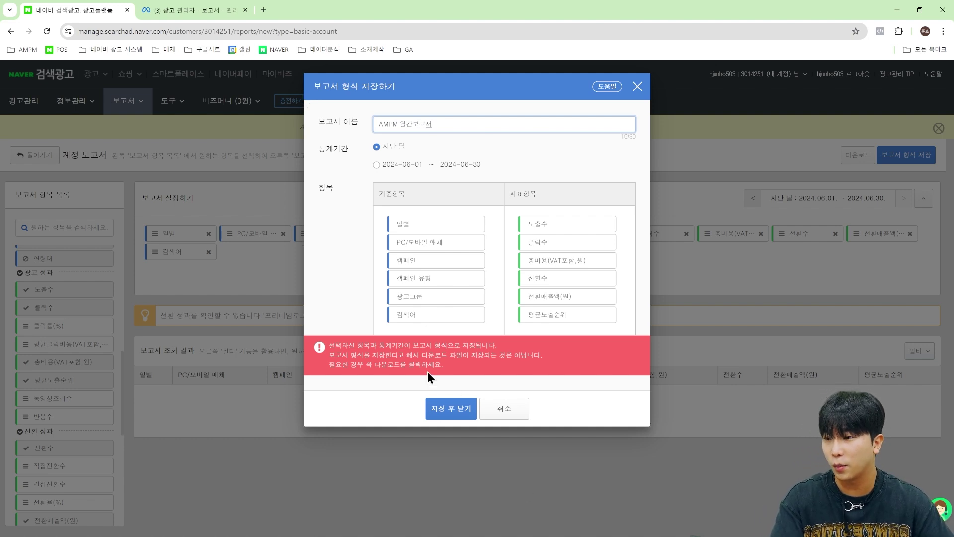
{"action": "left_click", "coordinate": [452, 408]}
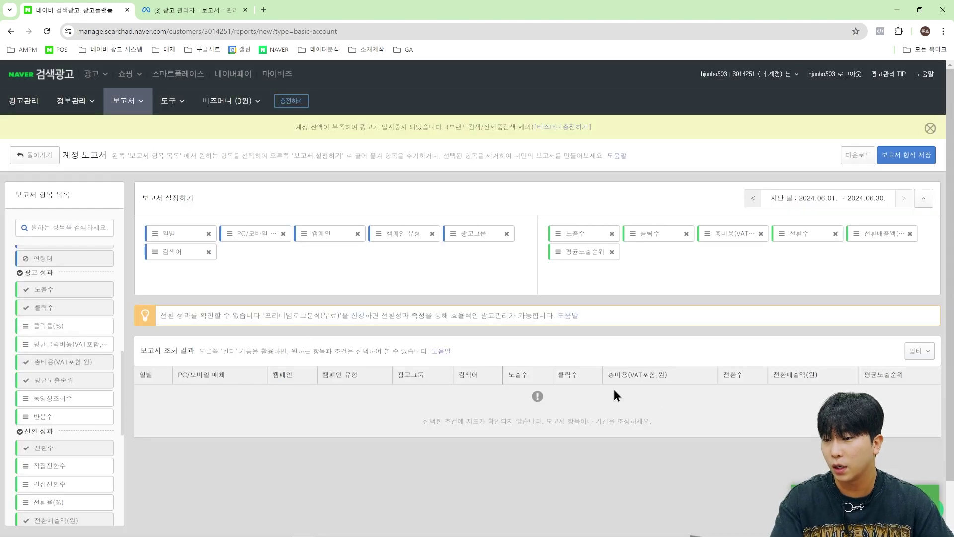
Open the saved AMPM 월간보고서 report and swap its 검색어 dimension for 시간대별, placed directly after 일별
{"action": "left_click", "coordinate": [149, 144]}
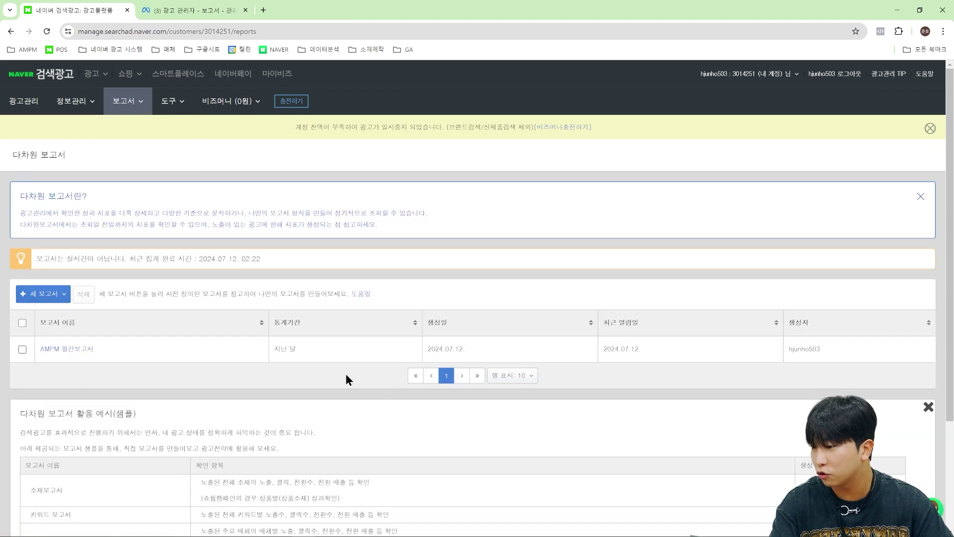
{"action": "left_click", "coordinate": [72, 350]}
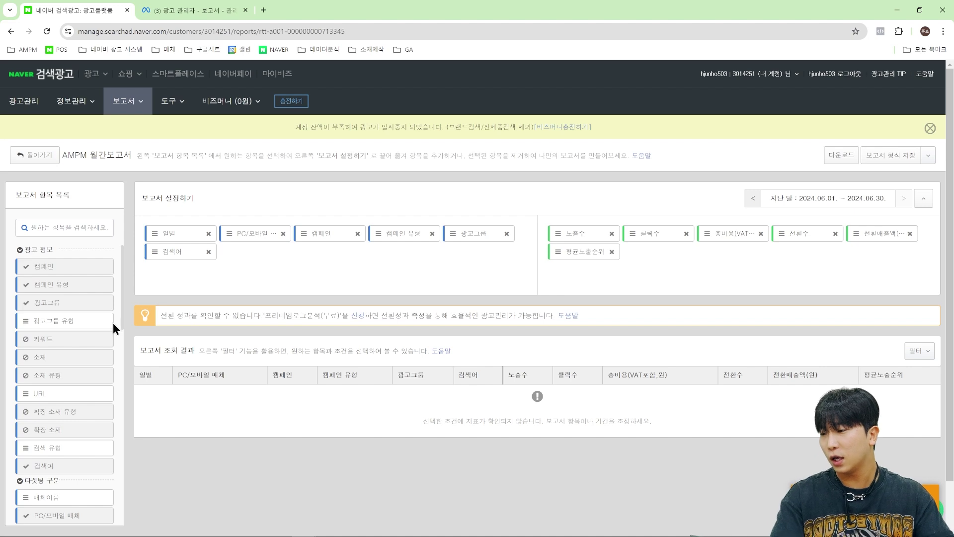
{"action": "scroll", "coordinate": [110, 323], "scroll_direction": "down", "scroll_amount": 7}
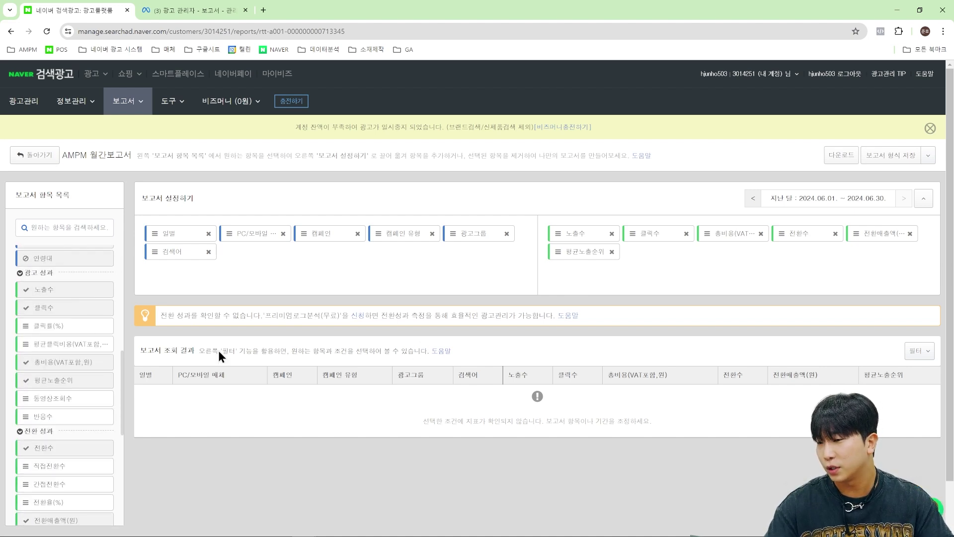
{"action": "scroll", "coordinate": [95, 350], "scroll_direction": "down", "scroll_amount": 6}
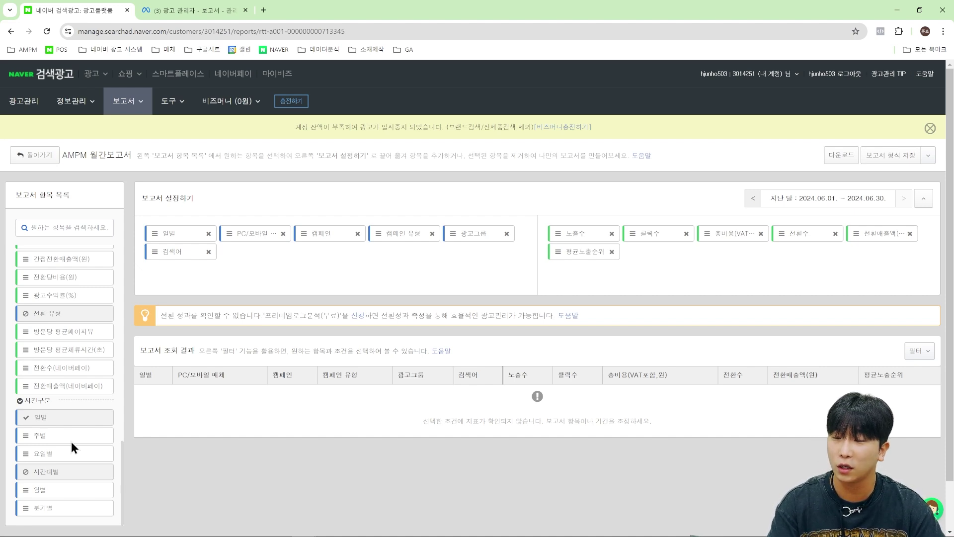
{"action": "left_click", "coordinate": [208, 233]}
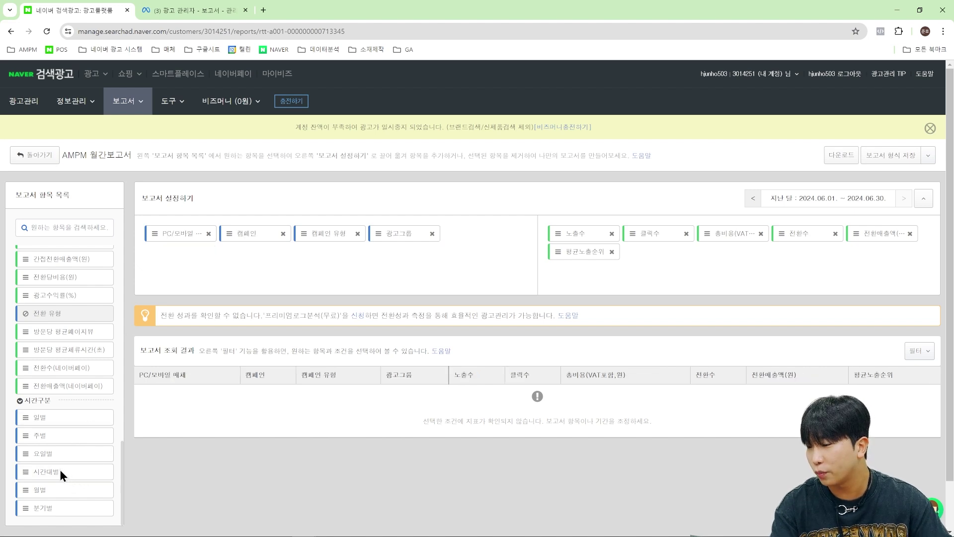
{"action": "left_click_drag", "start_coordinate": [61, 471], "coordinate": [189, 237]}
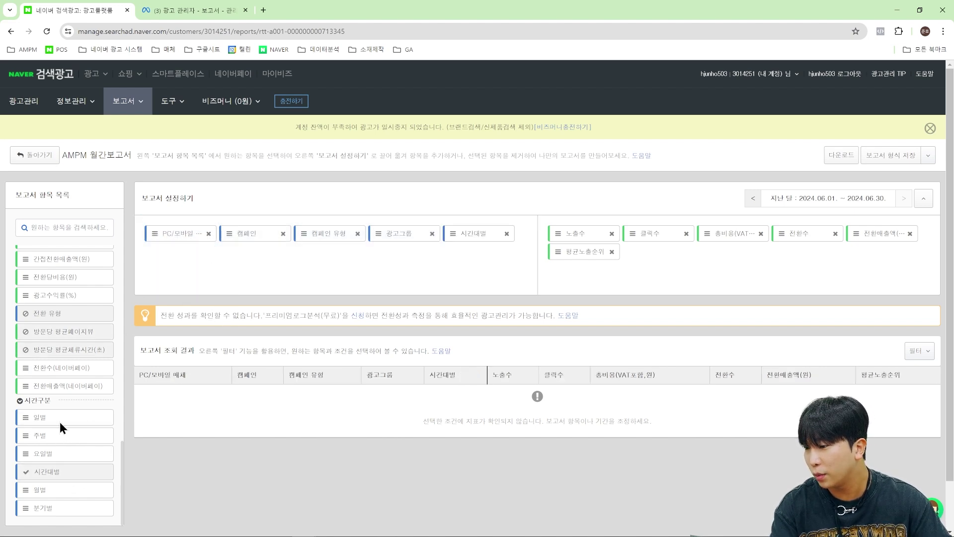
{"action": "left_click_drag", "start_coordinate": [60, 421], "coordinate": [308, 269]}
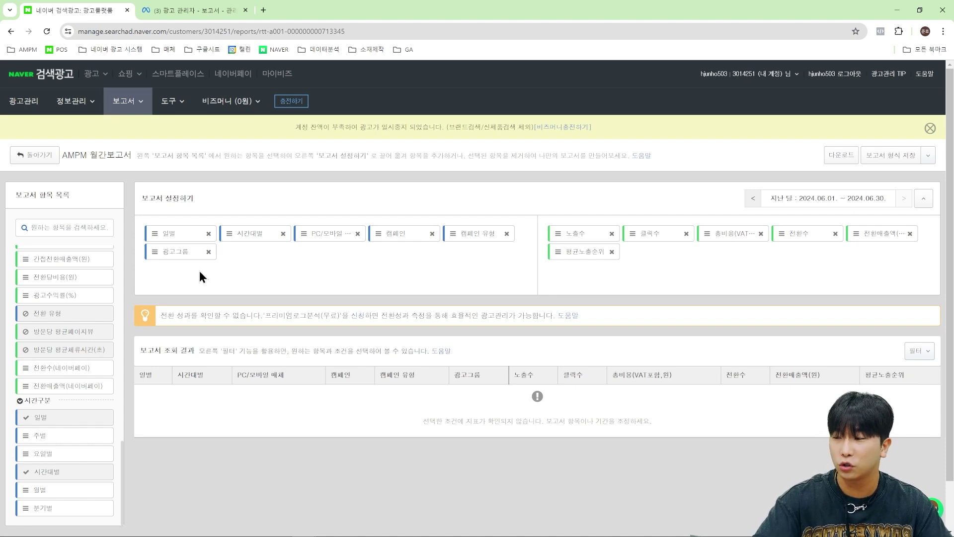
Save the modified report format as a separate report named AMPM 시간대별, with 지난 달 as its period
{"action": "scroll", "coordinate": [82, 350], "scroll_direction": "down", "scroll_amount": 1}
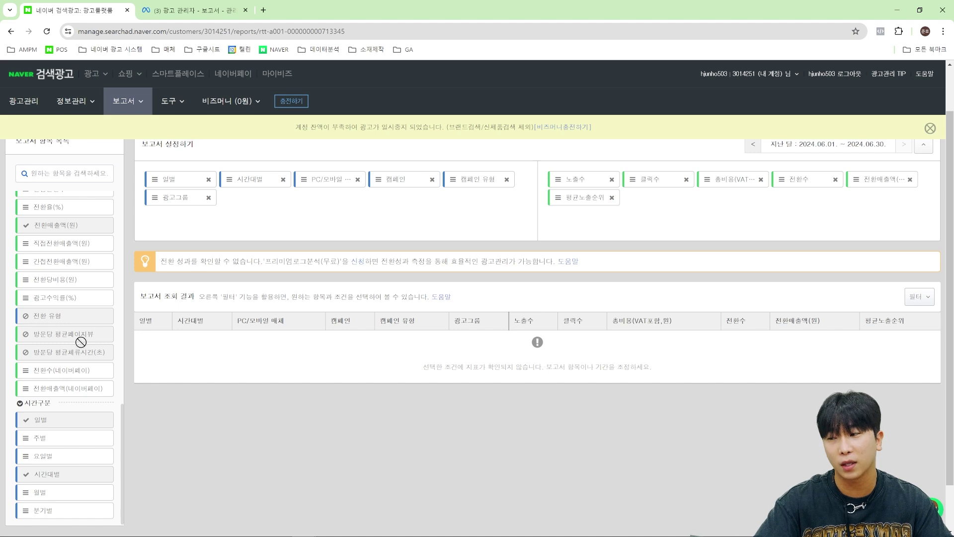
{"action": "scroll", "coordinate": [97, 353], "scroll_direction": "up", "scroll_amount": 5}
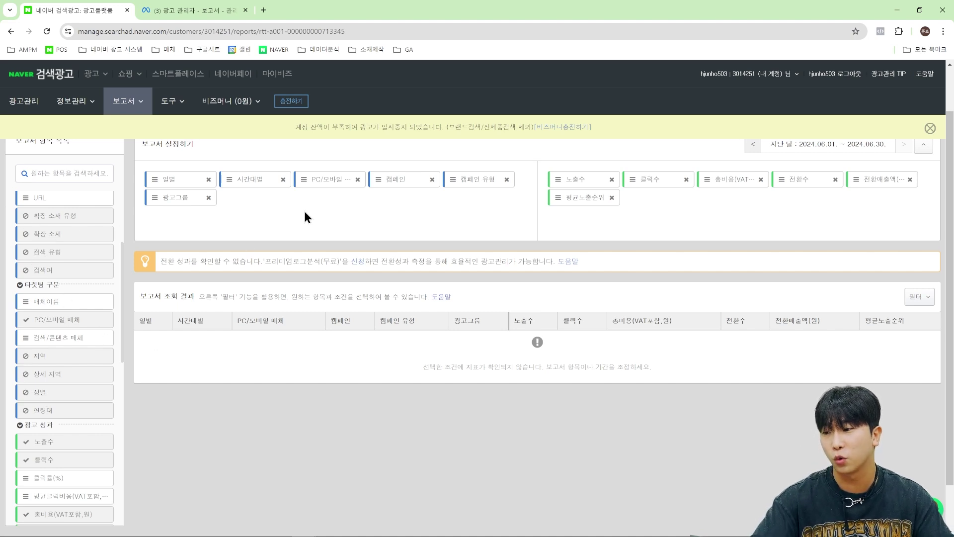
{"action": "scroll", "coordinate": [305, 218], "scroll_direction": "up", "scroll_amount": 1}
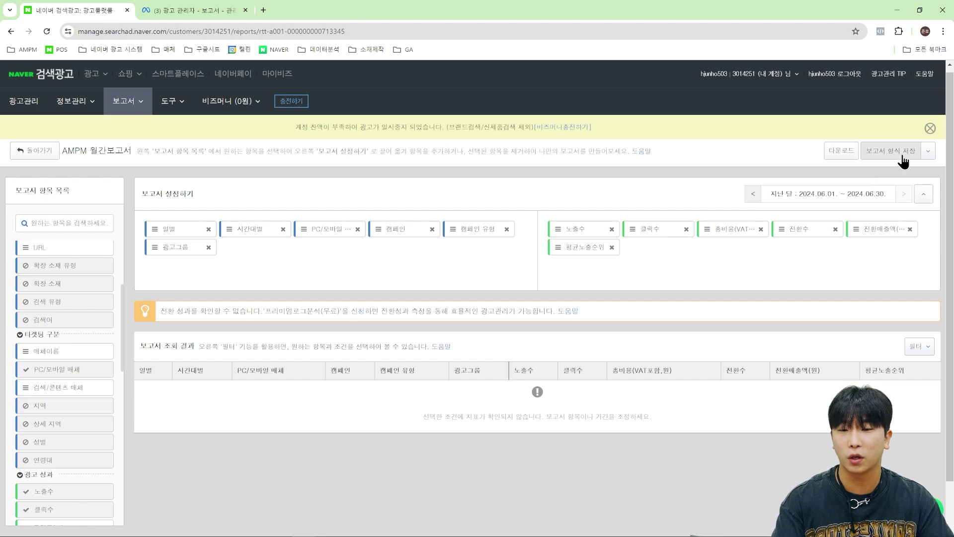
{"action": "left_click", "coordinate": [927, 152]}
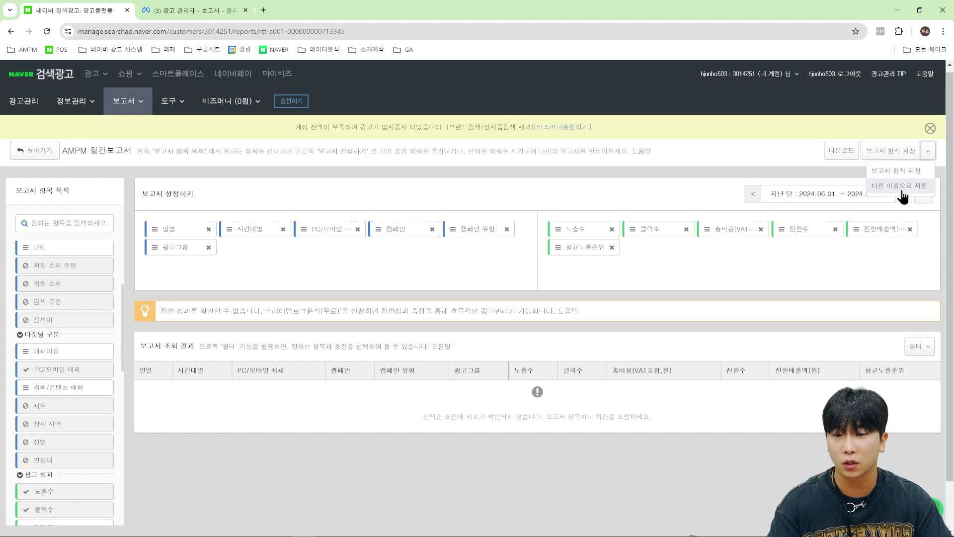
{"action": "left_click", "coordinate": [900, 186]}
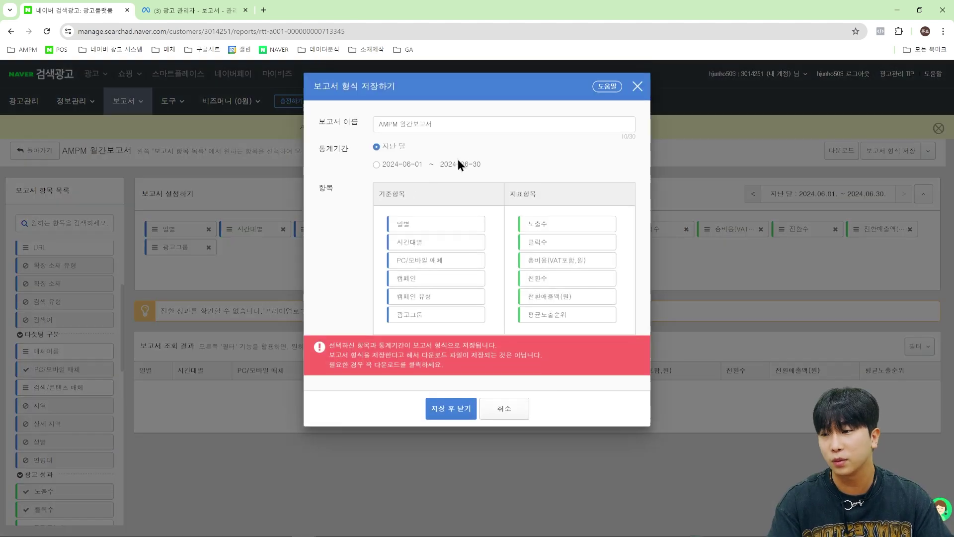
{"action": "triple_click", "coordinate": [485, 124]}
{"action": "left_click_drag", "start_coordinate": [432, 124], "coordinate": [400, 126]}
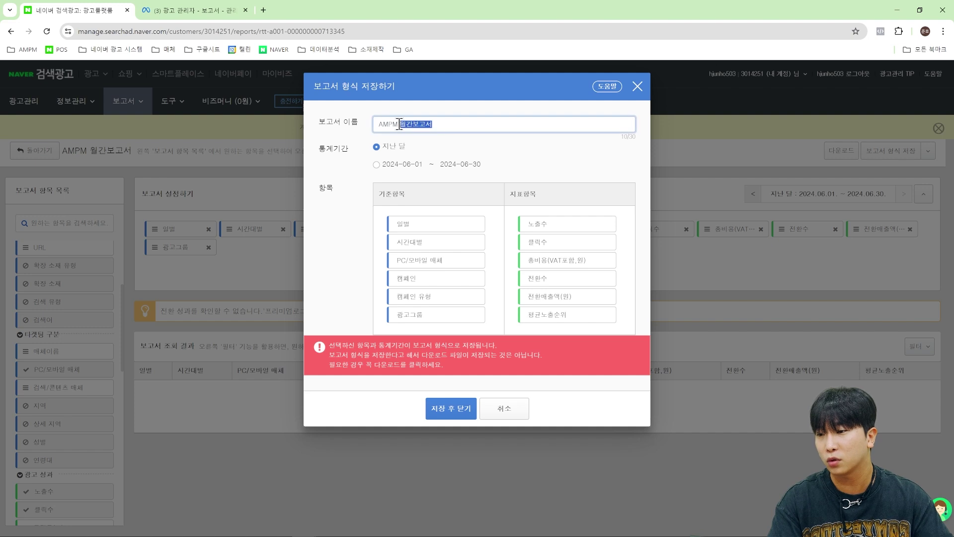
{"action": "type", "text": "신그"}
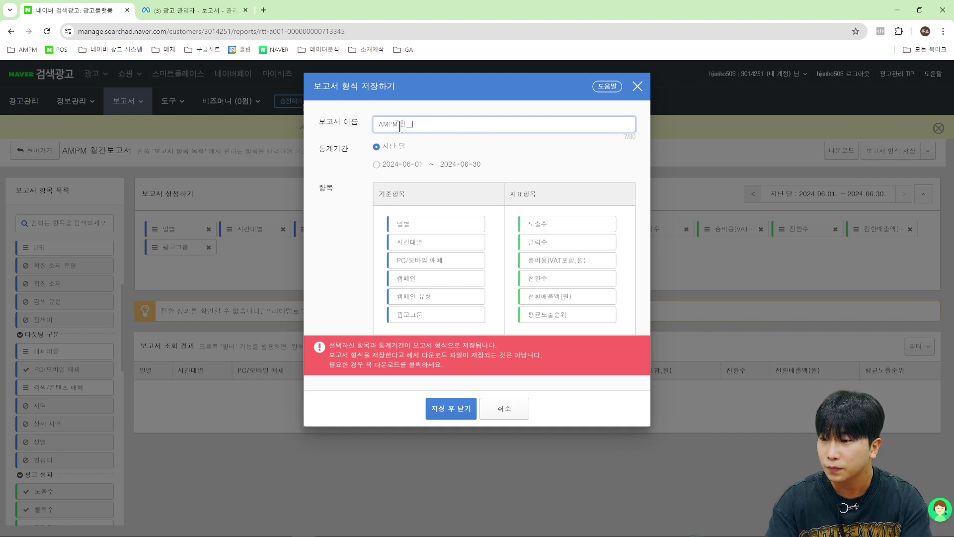
{"action": "key", "text": "BackSpace"}
{"action": "type", "text": "간대별"}
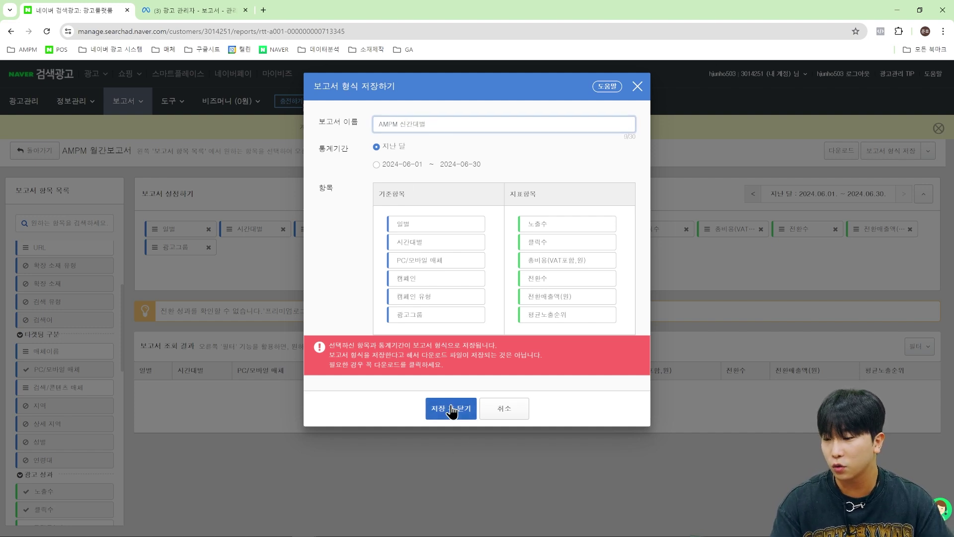
{"action": "left_click", "coordinate": [451, 409]}
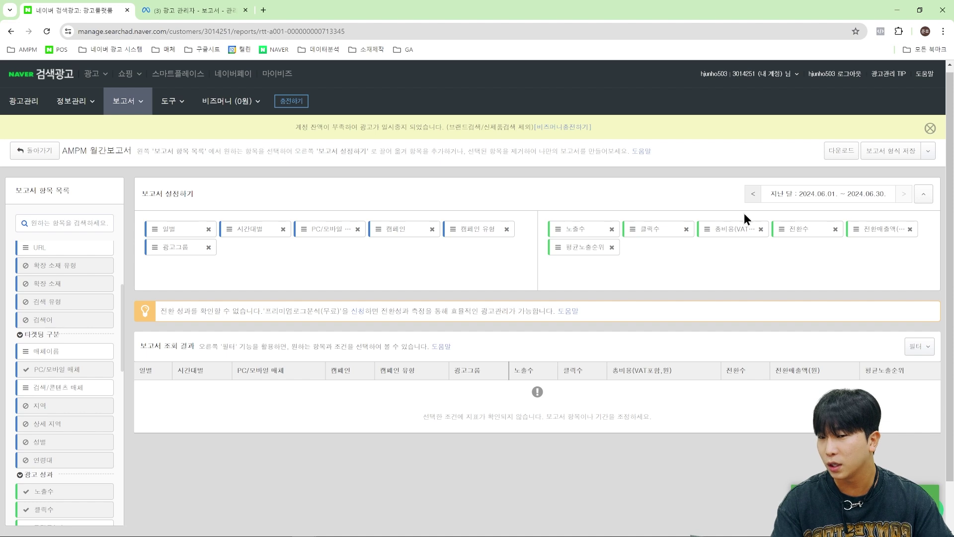
Try replacing 시간대별 with 연령대 as a dimension after 일별, and remove 일별 and 광고그룹
{"action": "left_click", "coordinate": [283, 229]}
{"action": "scroll", "coordinate": [72, 377], "scroll_direction": "down", "scroll_amount": 2}
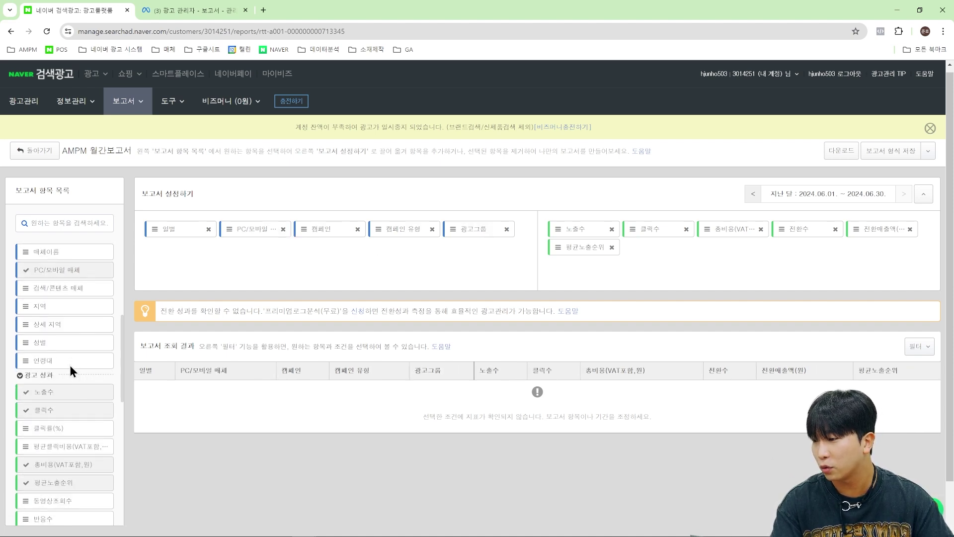
{"action": "left_click_drag", "start_coordinate": [69, 365], "coordinate": [248, 234]}
{"action": "left_click_drag", "start_coordinate": [190, 256], "coordinate": [257, 229]}
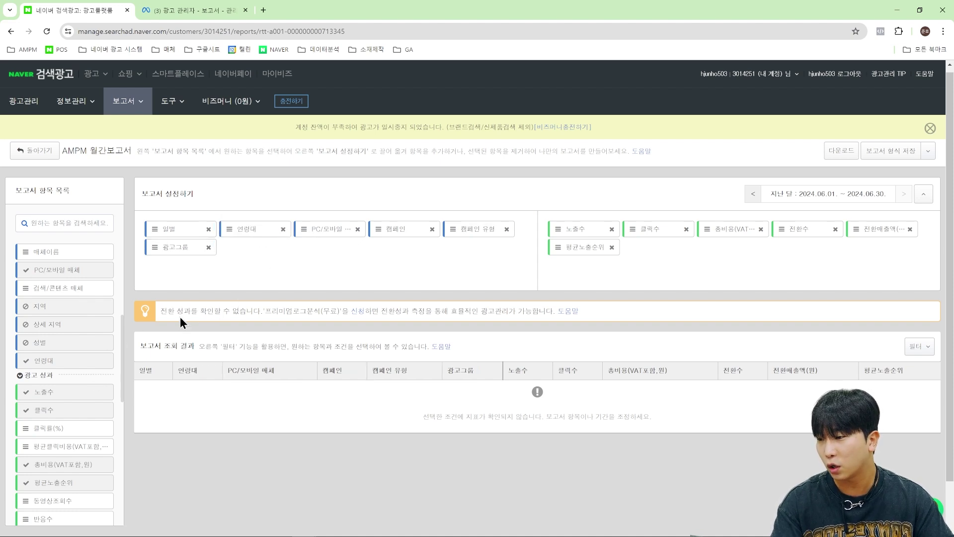
{"action": "left_click", "coordinate": [208, 230]}
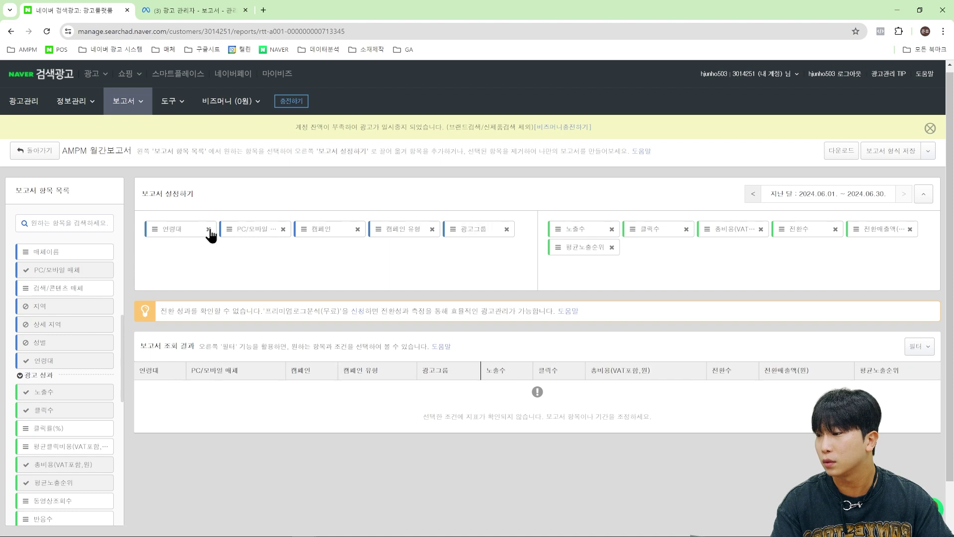
{"action": "left_click", "coordinate": [507, 229]}
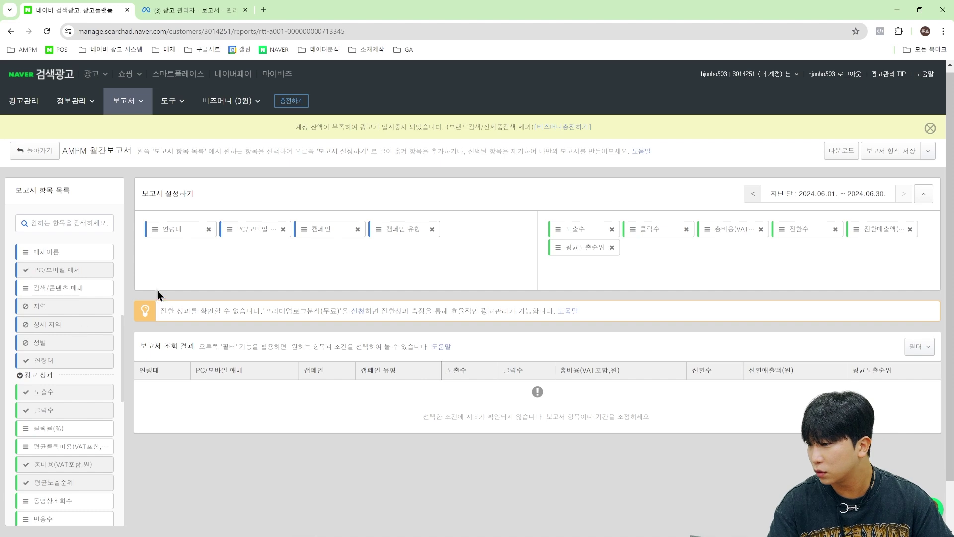
Try 성별 as a dimension in place of 연령대, remove it, and leave the unsaved report for 광고관리
{"action": "left_click", "coordinate": [208, 230]}
{"action": "left_click_drag", "start_coordinate": [73, 348], "coordinate": [181, 230]}
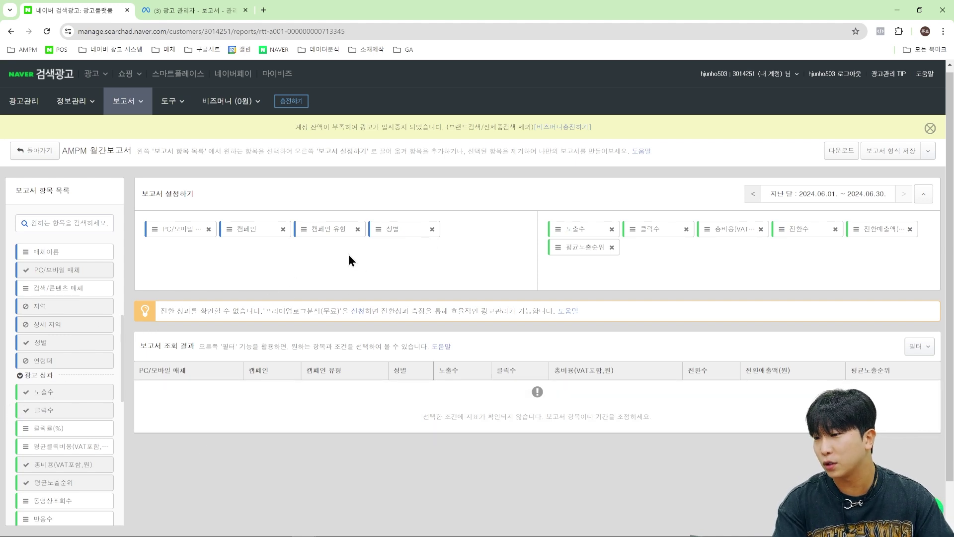
{"action": "left_click_drag", "start_coordinate": [396, 228], "coordinate": [75, 278]}
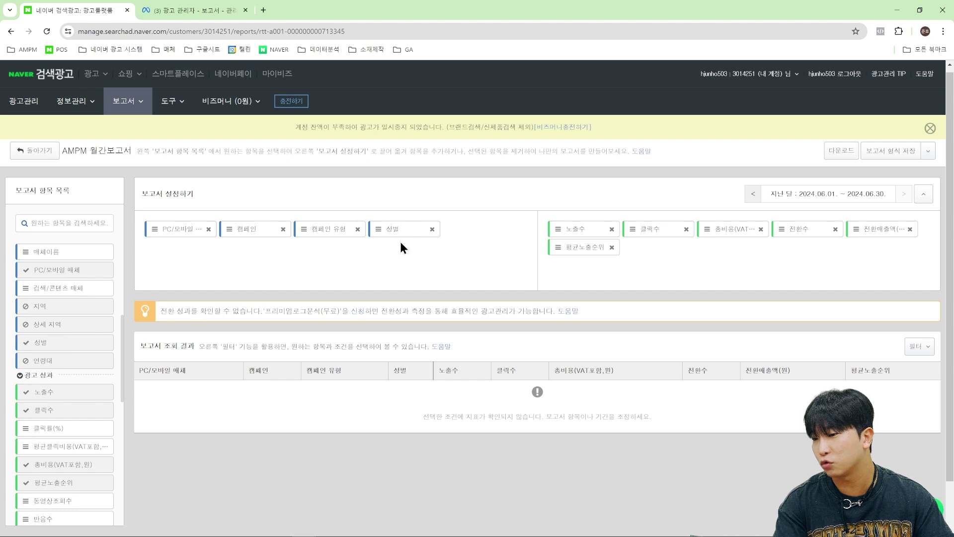
{"action": "left_click", "coordinate": [432, 229]}
{"action": "left_click", "coordinate": [29, 102]}
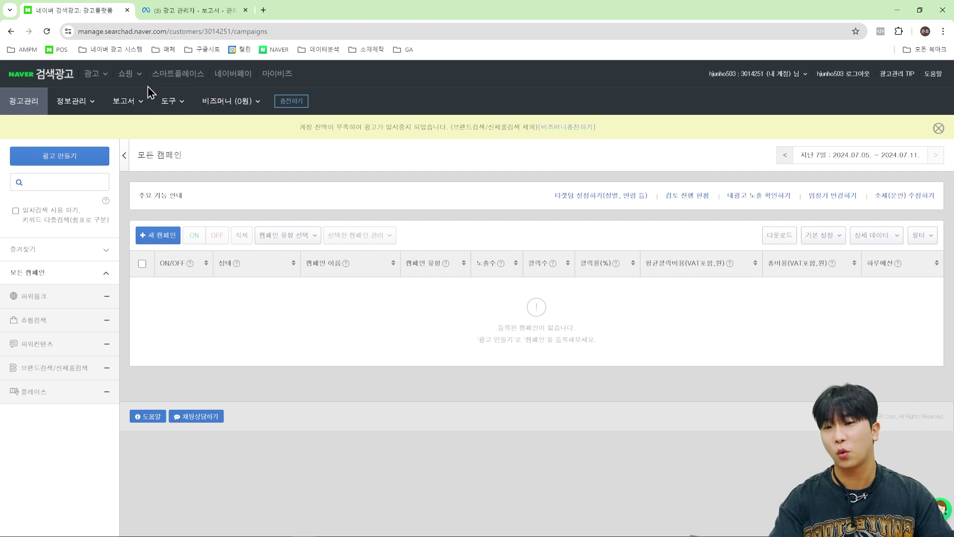
Switch to the Meta Ads Manager reports and create a new report, keeping the 피벗 테이블 layout
{"action": "left_click", "coordinate": [197, 10]}
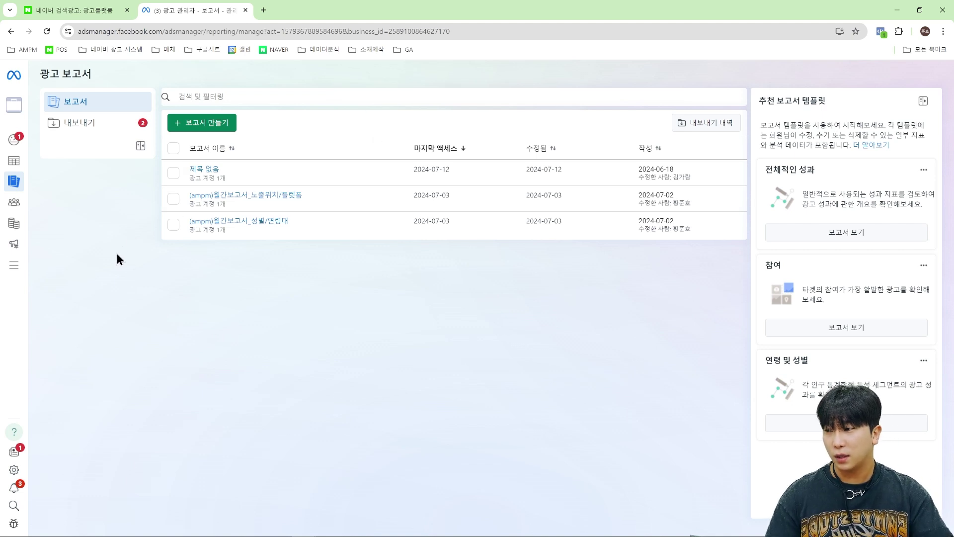
{"action": "mouse_move", "coordinate": [54, 191]}
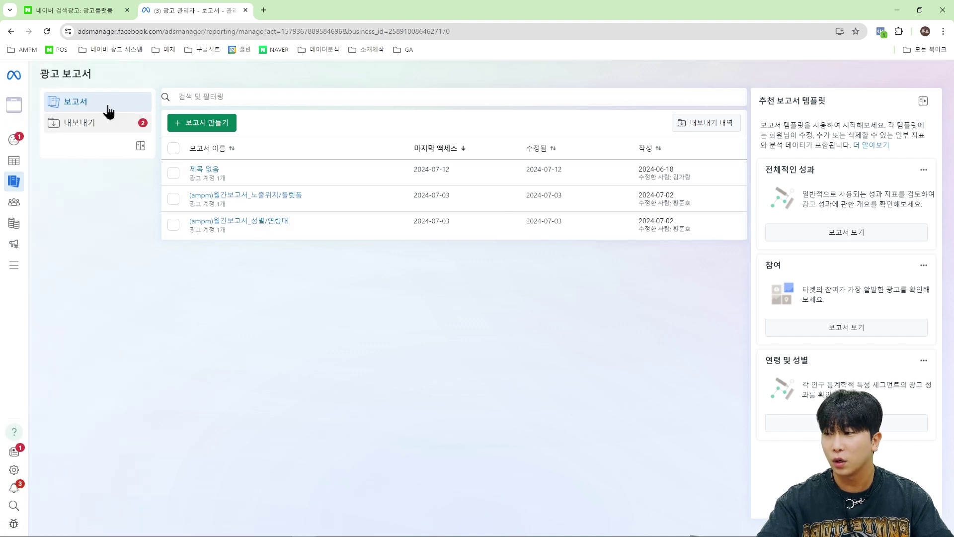
{"action": "left_click", "coordinate": [208, 128]}
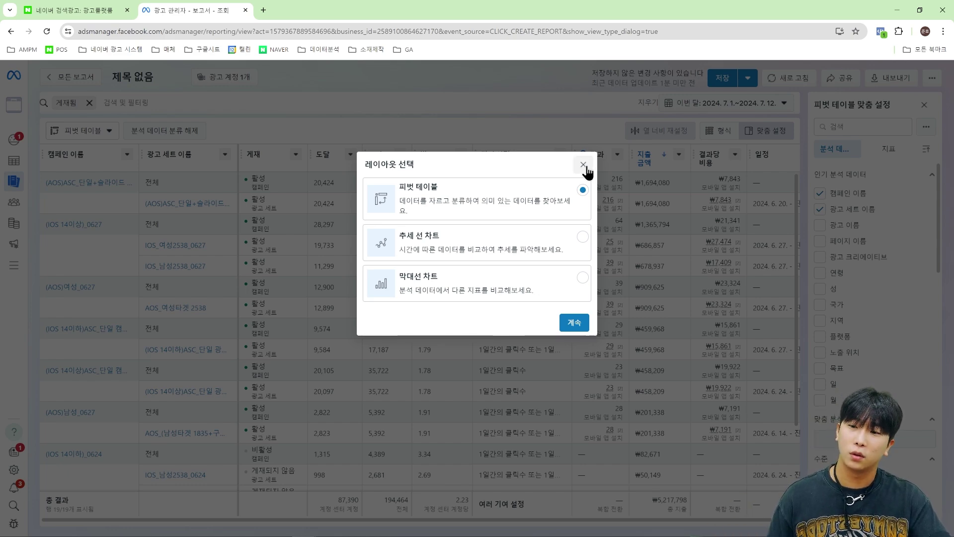
{"action": "left_click", "coordinate": [584, 165]}
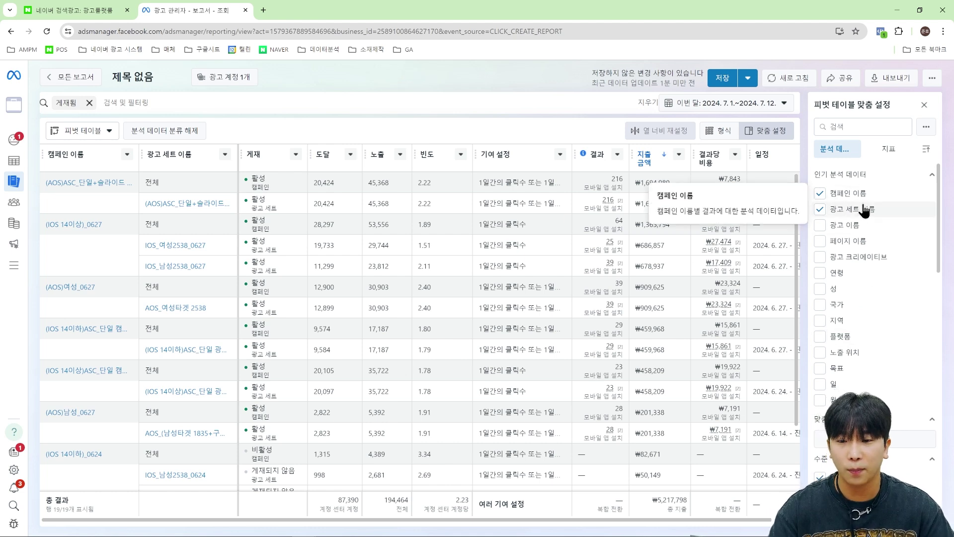
Examine the breakdowns under 분석 데이터 and the metrics under 지표 available for the pivot table report
{"action": "scroll", "coordinate": [861, 294], "scroll_direction": "down", "scroll_amount": 4}
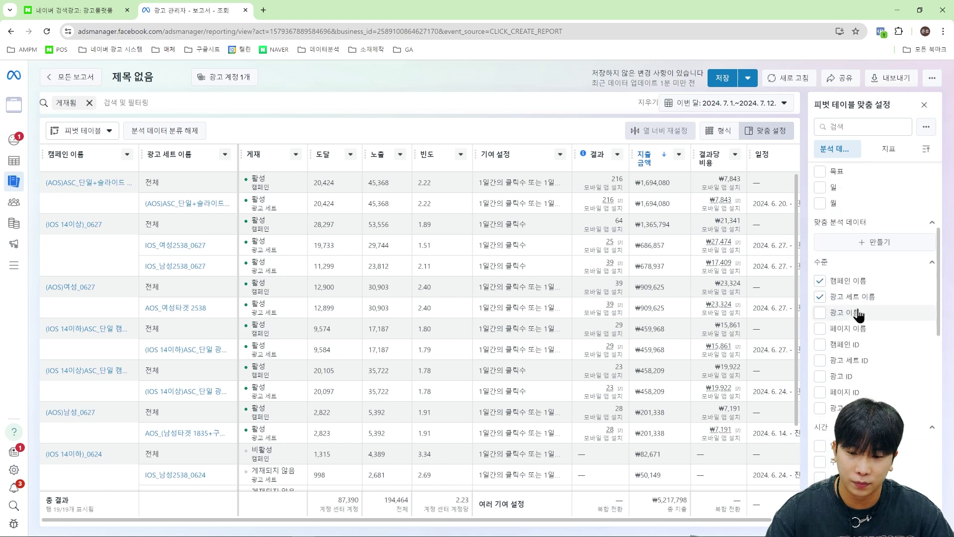
{"action": "scroll", "coordinate": [859, 314], "scroll_direction": "up", "scroll_amount": 4}
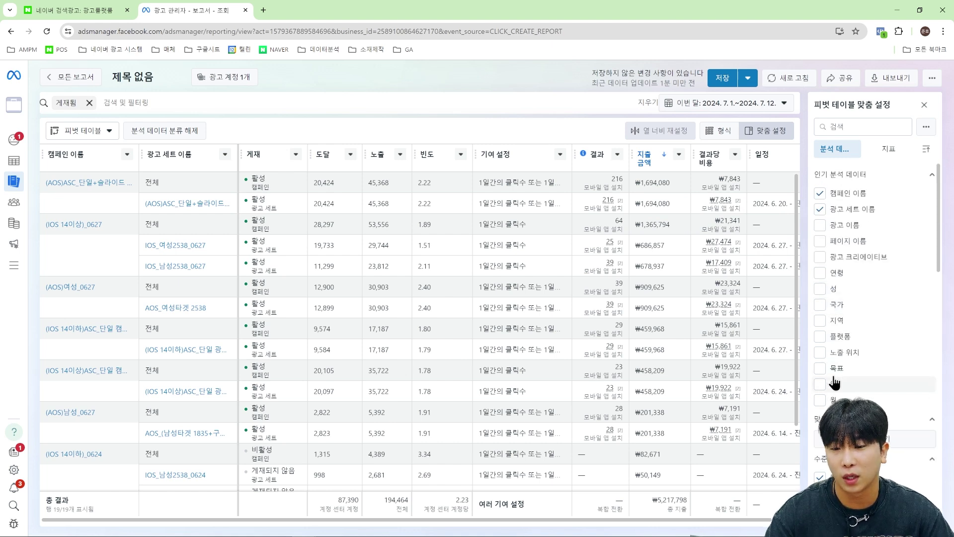
{"action": "left_click", "coordinate": [890, 149]}
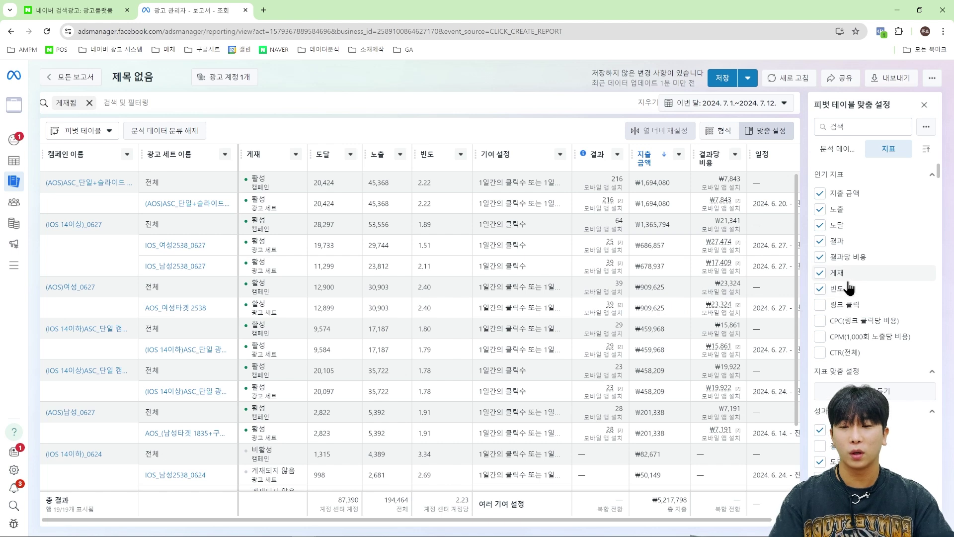
{"action": "left_click", "coordinate": [819, 240]}
{"action": "scroll", "coordinate": [875, 290], "scroll_direction": "down", "scroll_amount": 1}
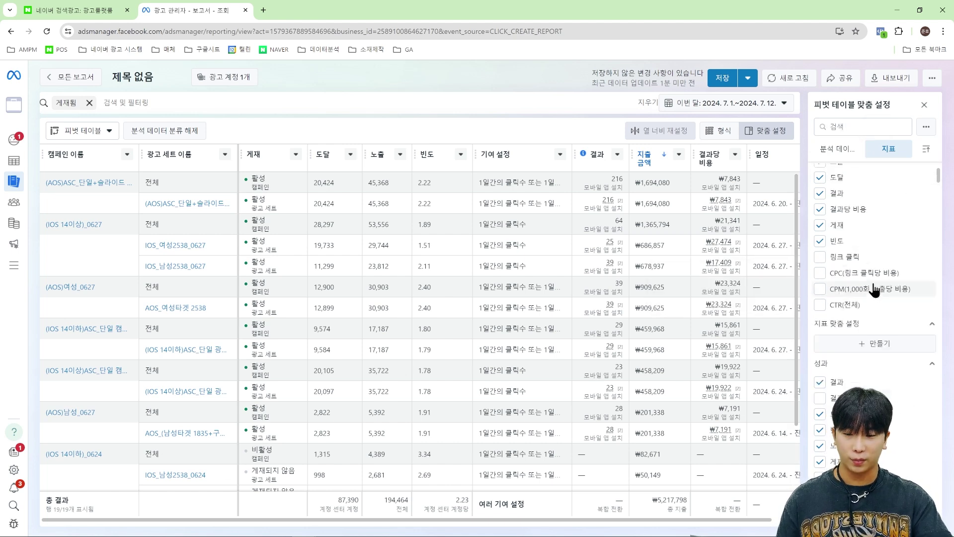
{"action": "scroll", "coordinate": [875, 288], "scroll_direction": "down", "scroll_amount": 3}
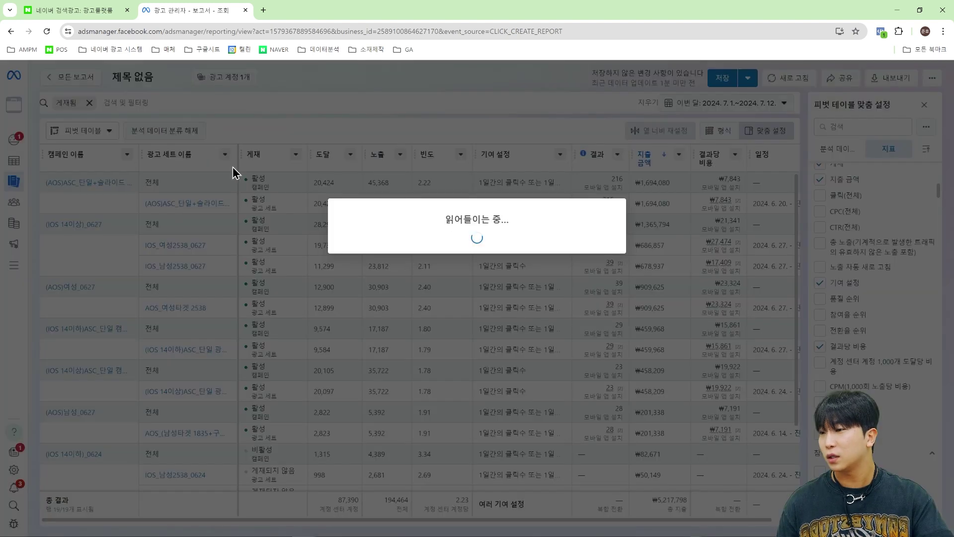
Remove the 게재됨 filter from the untitled report, and leave it unsaved for the report list
{"action": "left_click", "coordinate": [564, 250]}
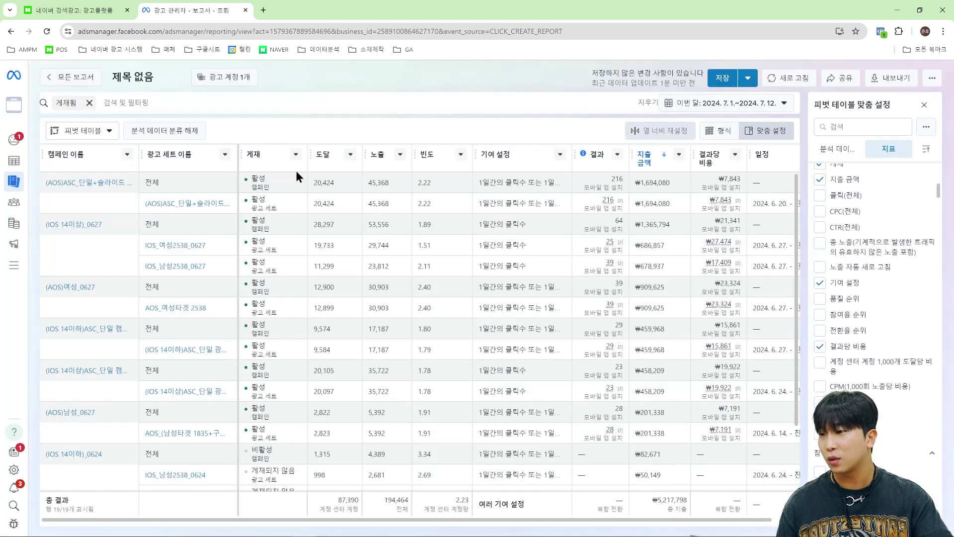
{"action": "left_click", "coordinate": [90, 103]}
{"action": "left_click", "coordinate": [347, 343]}
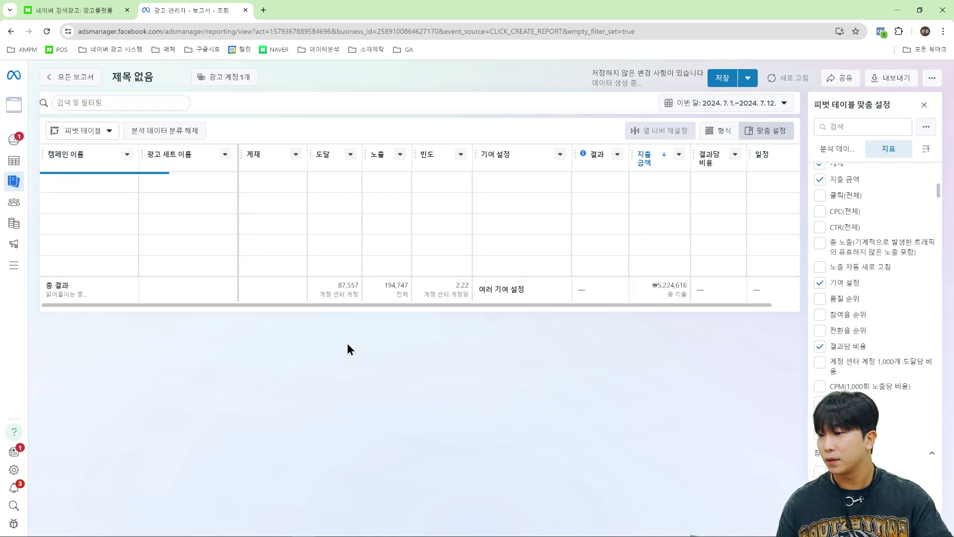
{"action": "mouse_move", "coordinate": [14, 182]}
{"action": "left_click", "coordinate": [72, 182]}
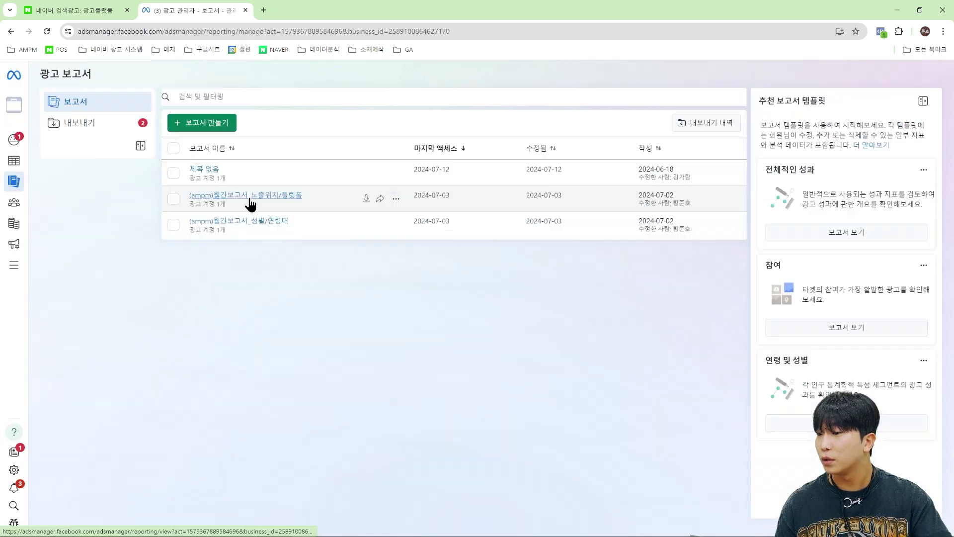
Open the saved (ampm)월간보고서_노출위치/플랫폼 report and check its date range options
{"action": "left_click", "coordinate": [252, 200]}
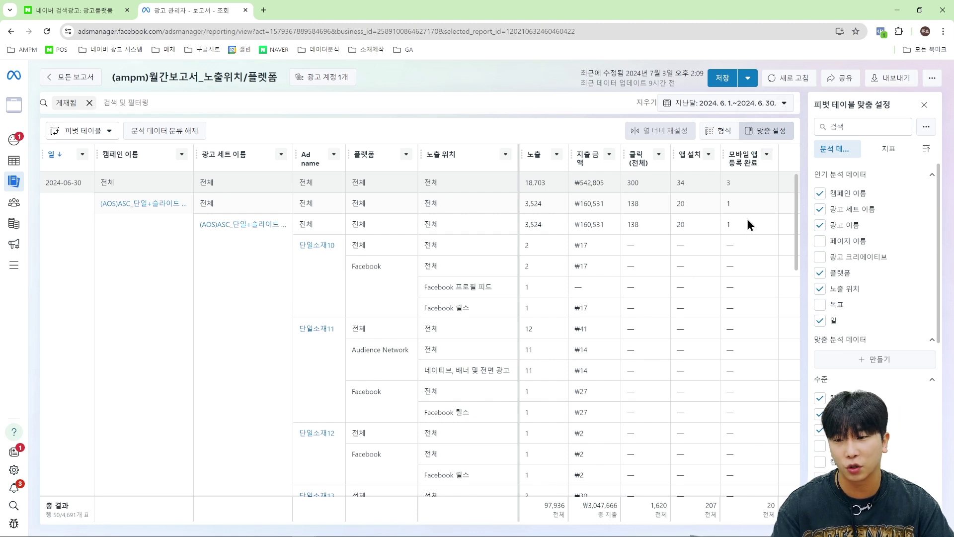
{"action": "left_click", "coordinate": [734, 104]}
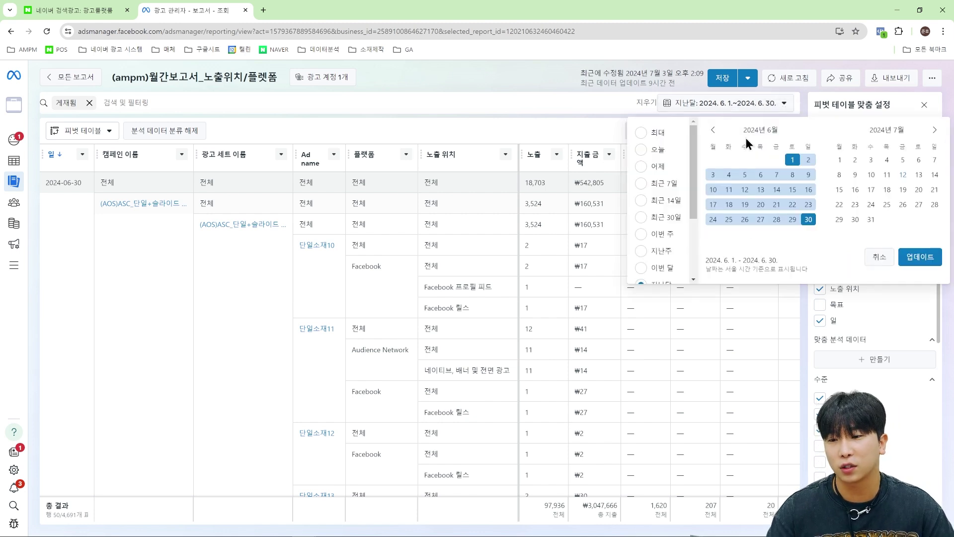
{"action": "left_click", "coordinate": [595, 132]}
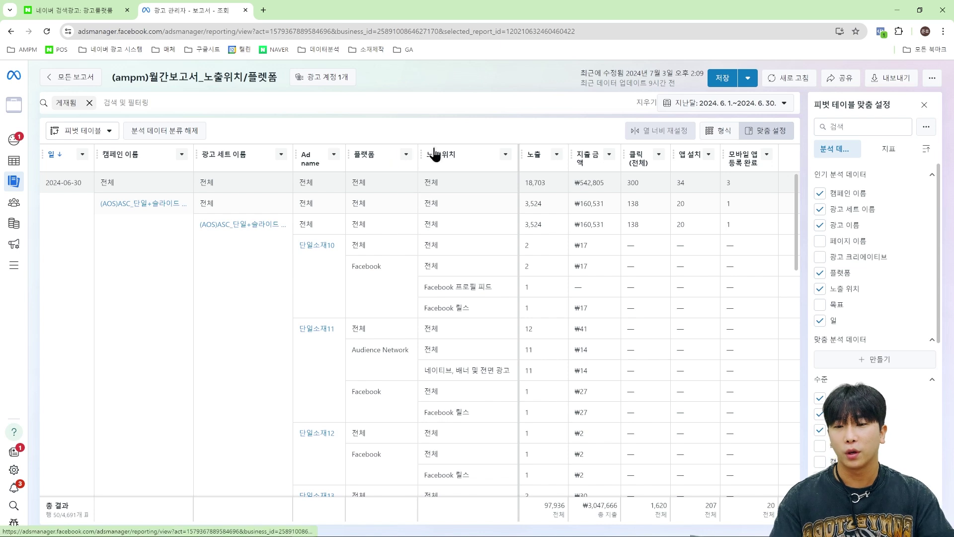
Check the export format options for the 노출위치/플랫폼 report without exporting it
{"action": "left_click", "coordinate": [904, 86]}
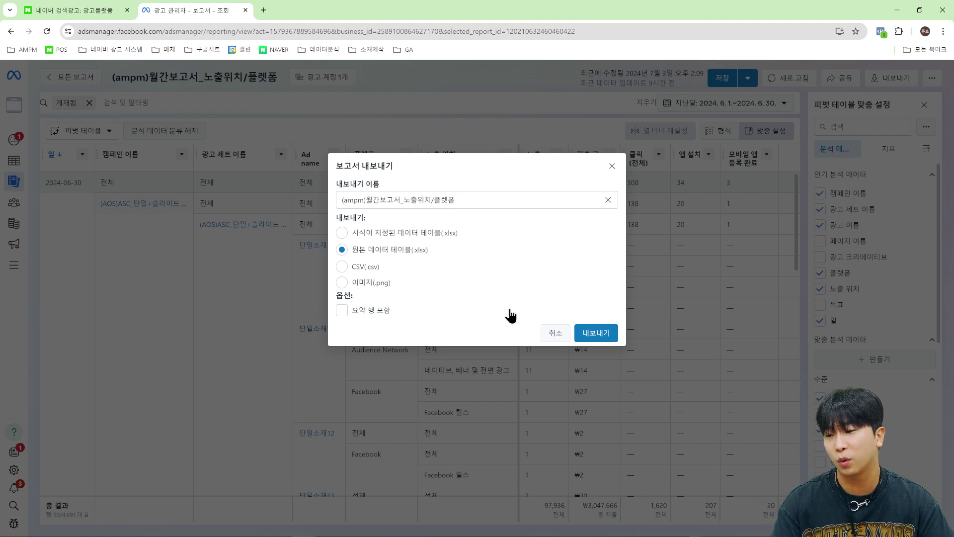
{"action": "left_click", "coordinate": [557, 337]}
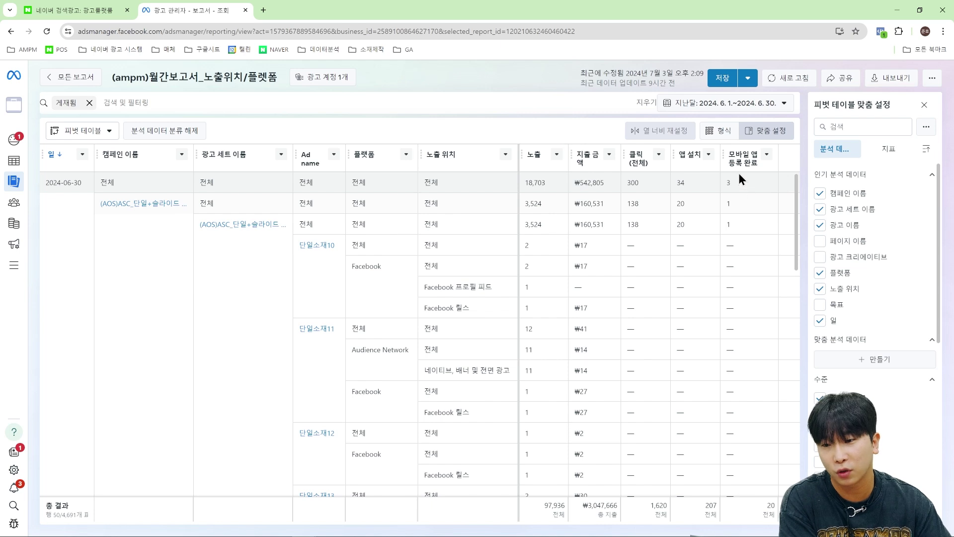
{"action": "mouse_move", "coordinate": [744, 175]}
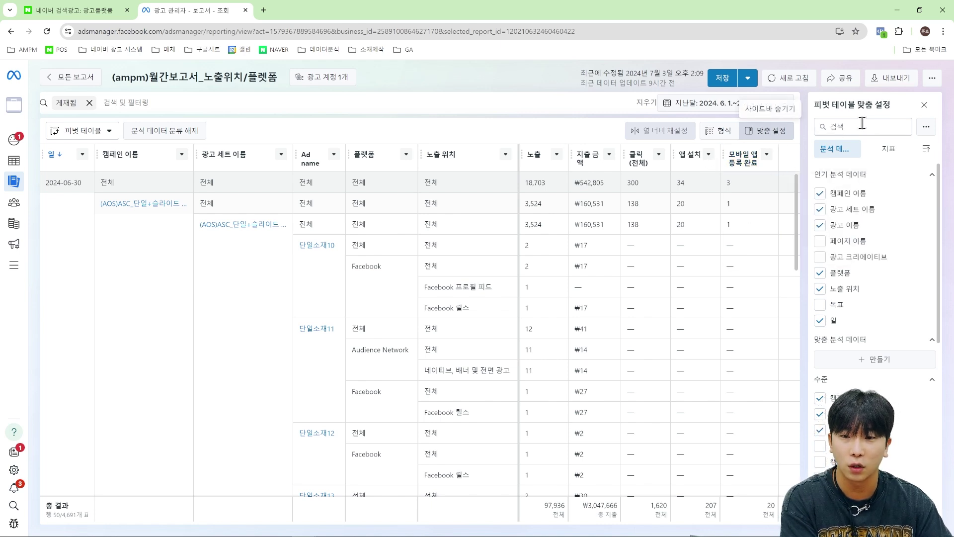
{"action": "left_click", "coordinate": [898, 80]}
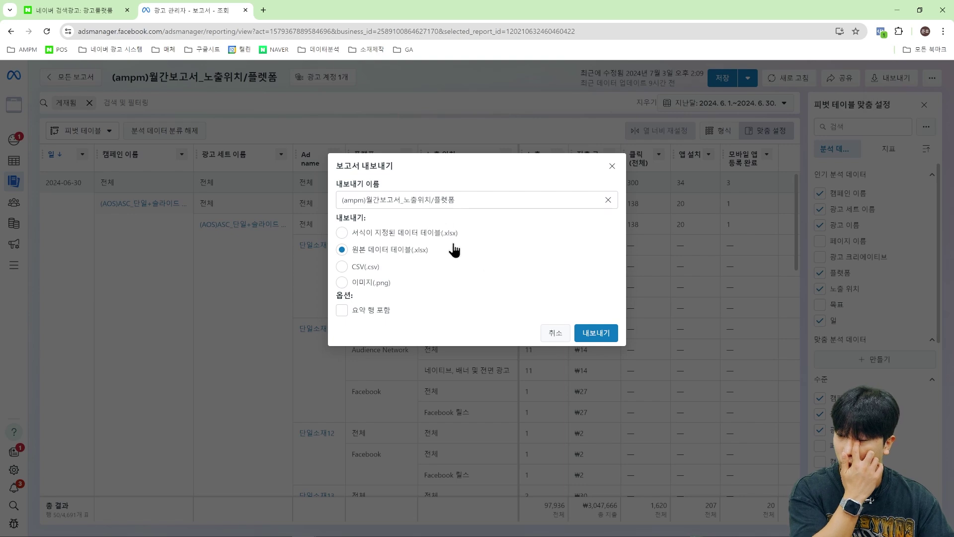
{"action": "left_click", "coordinate": [557, 335]}
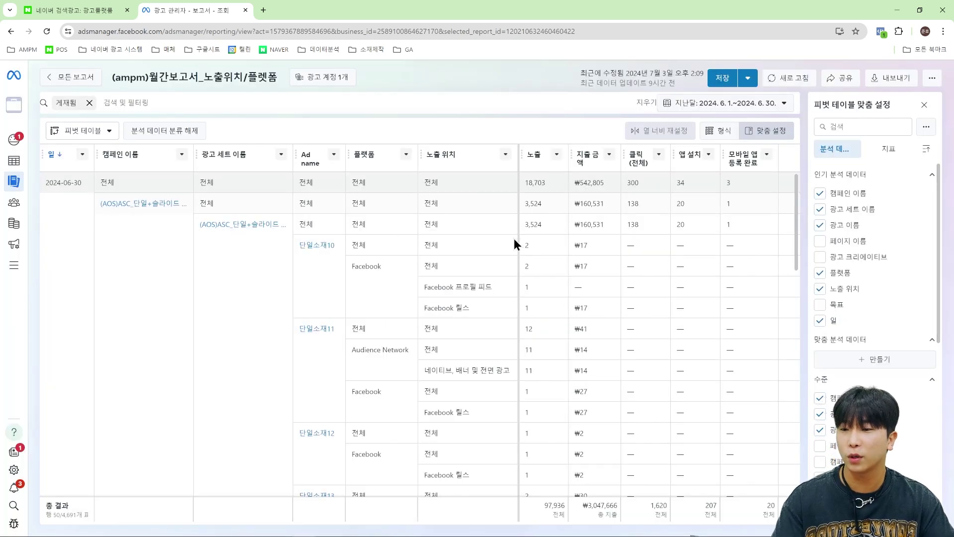
Open the saved (ampm)월간보고서_성별/연령대 report and look through its selected breakdowns
{"action": "left_click", "coordinate": [70, 77]}
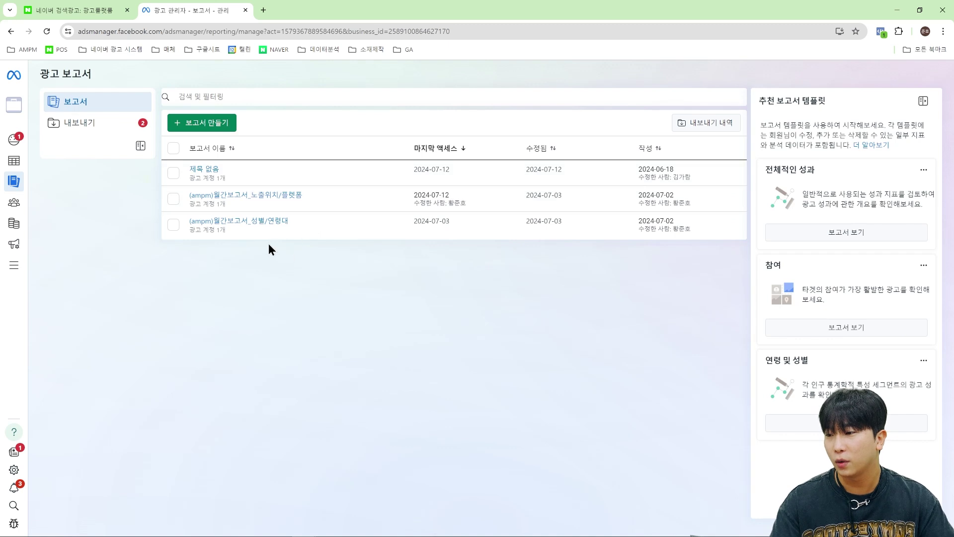
{"action": "left_click", "coordinate": [260, 230]}
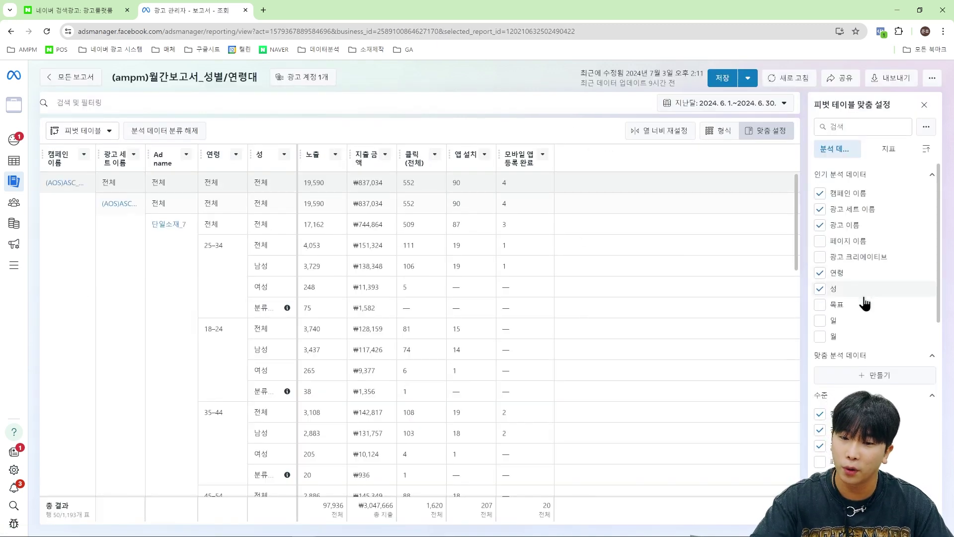
{"action": "scroll", "coordinate": [867, 302], "scroll_direction": "down", "scroll_amount": 1}
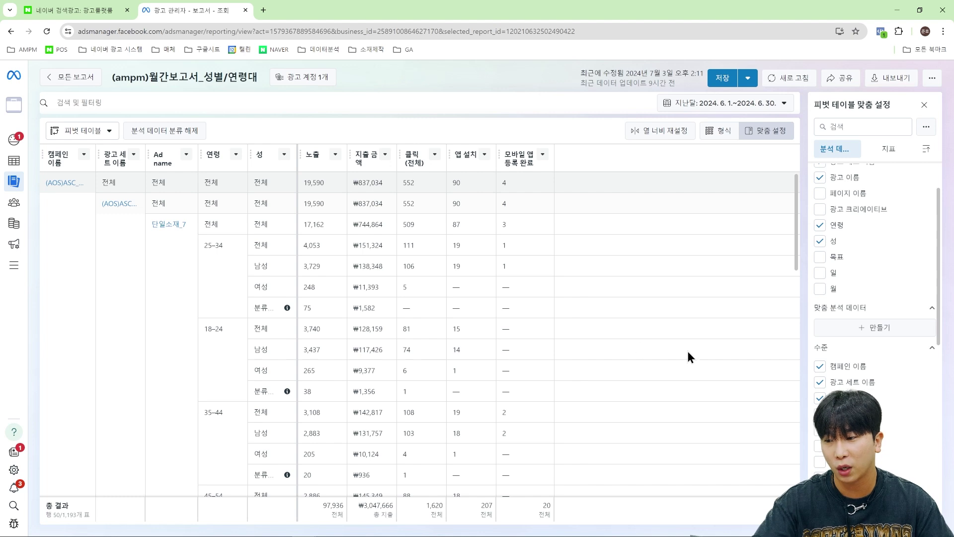
{"action": "scroll", "coordinate": [740, 351], "scroll_direction": "down", "scroll_amount": 4}
{"action": "scroll", "coordinate": [739, 339], "scroll_direction": "up", "scroll_amount": 4}
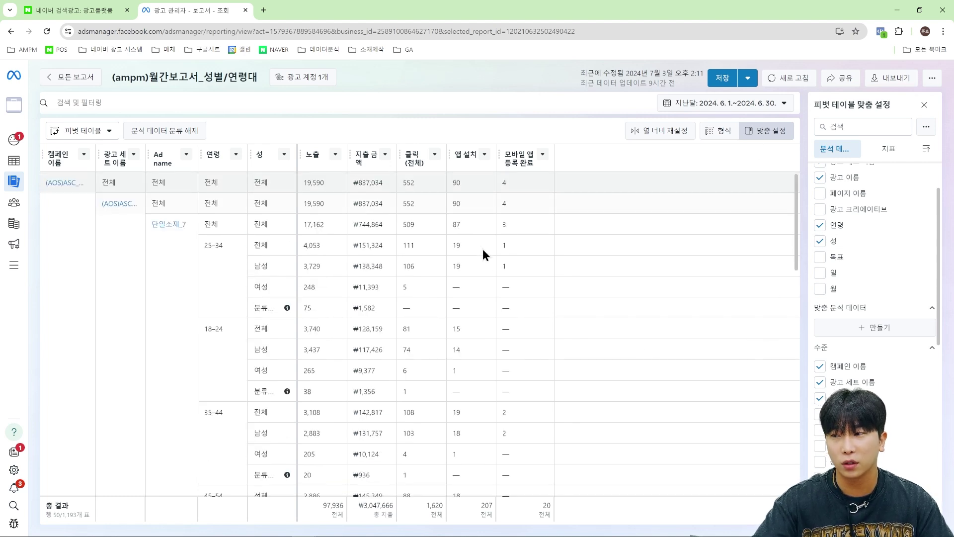
View the 다차원 보고서 list in Naver search ads, and return to the report list in Meta Ads Manager
{"action": "left_click", "coordinate": [106, 15]}
{"action": "left_click", "coordinate": [125, 101]}
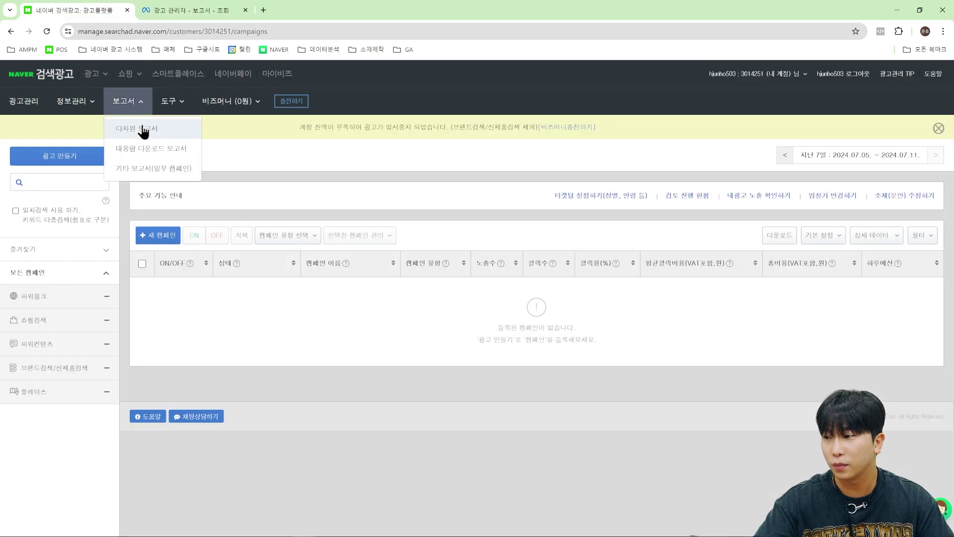
{"action": "left_click", "coordinate": [144, 129]}
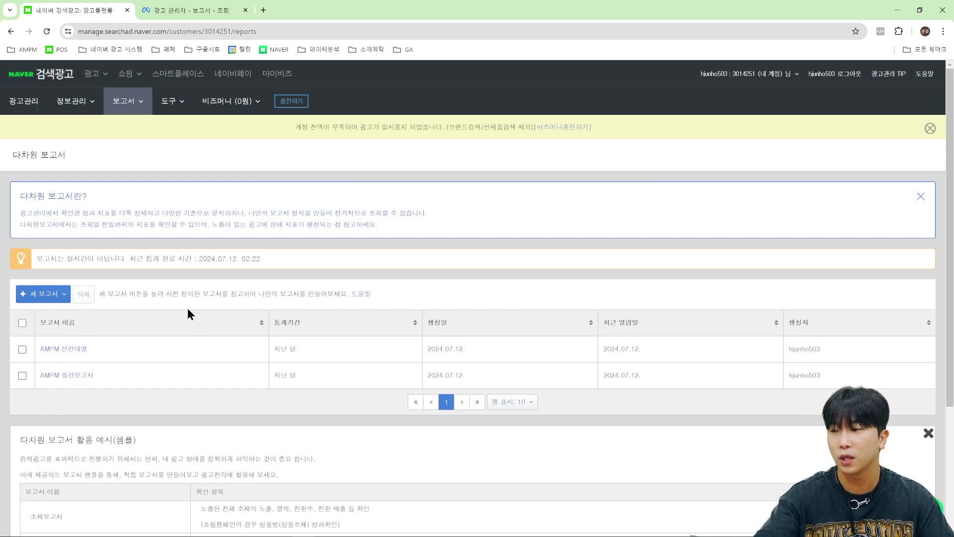
{"action": "left_click", "coordinate": [186, 7]}
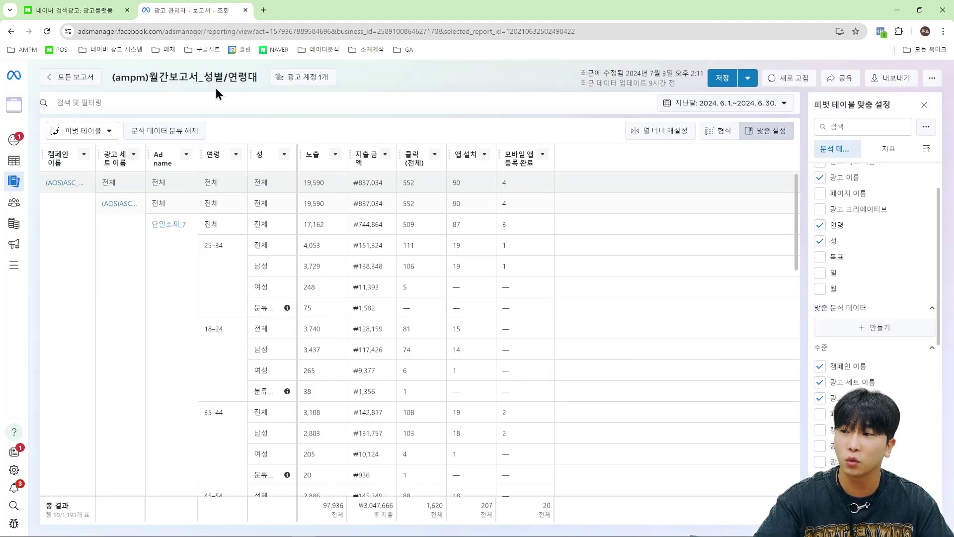
{"action": "left_click", "coordinate": [75, 80]}
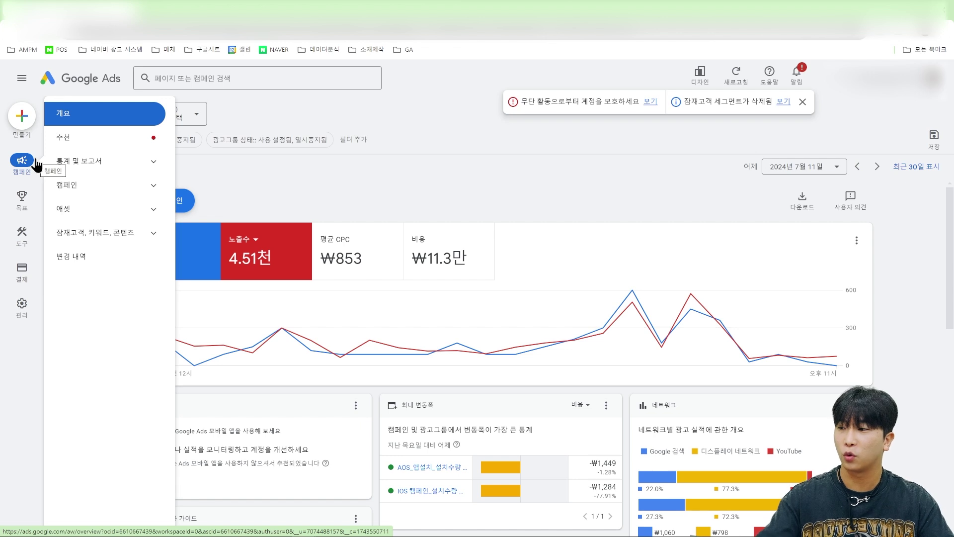
Open 보고서 에디터 in Google Ads and start a new blank table report
{"action": "left_click", "coordinate": [65, 161]}
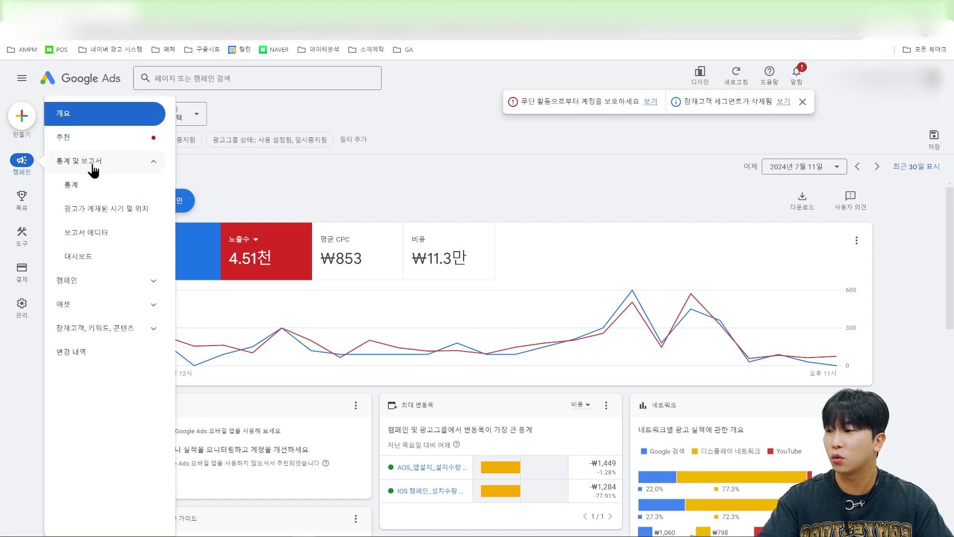
{"action": "left_click", "coordinate": [109, 237]}
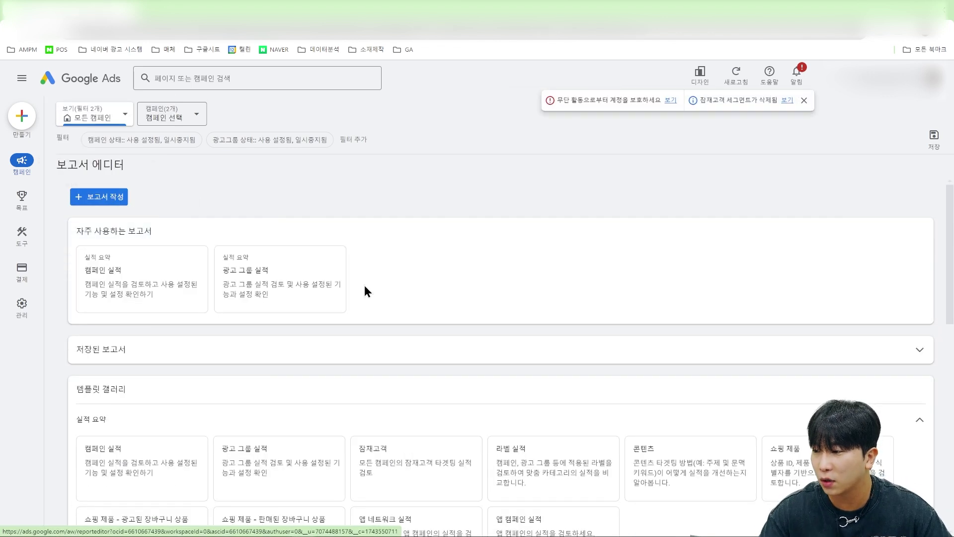
{"action": "left_click", "coordinate": [121, 200]}
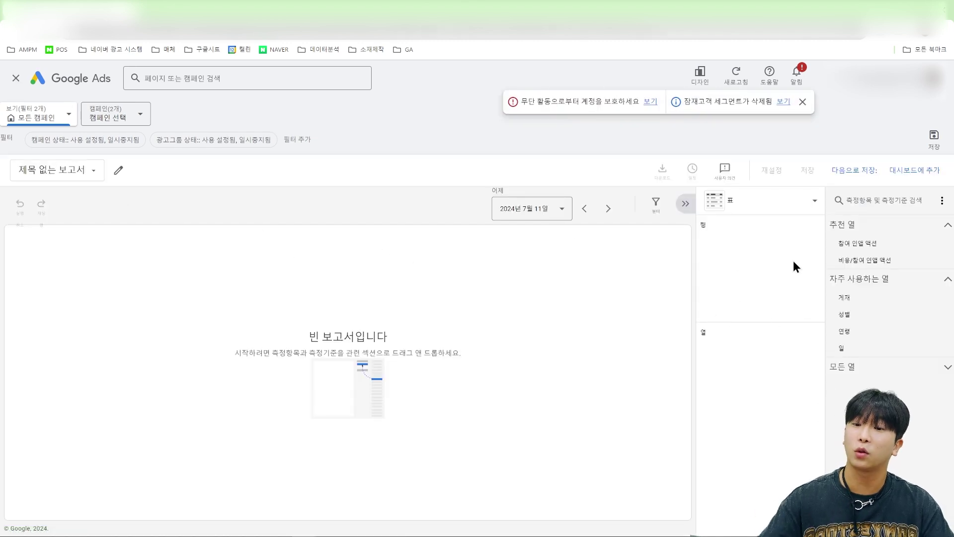
Add 성별 as a row of the blank report
{"action": "mouse_move", "coordinate": [891, 249]}
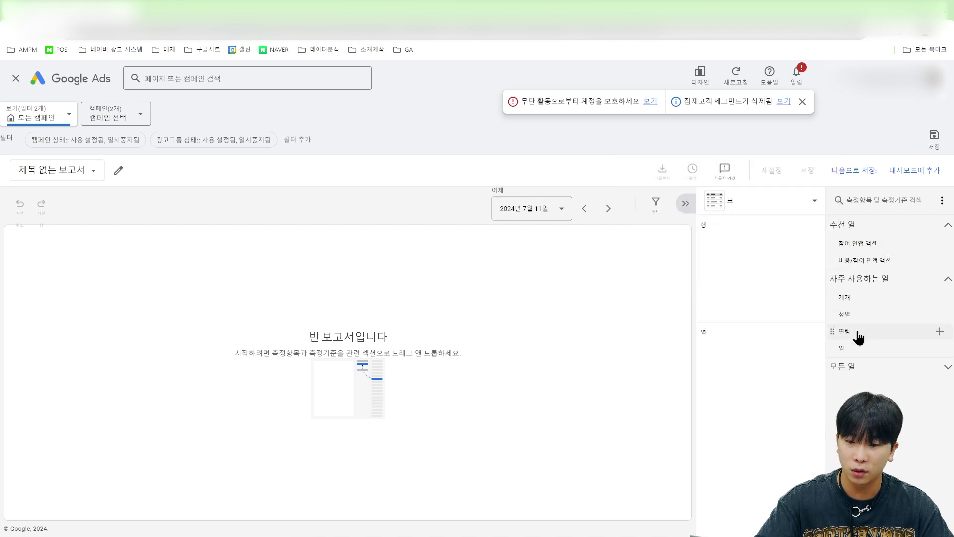
{"action": "left_click", "coordinate": [938, 316]}
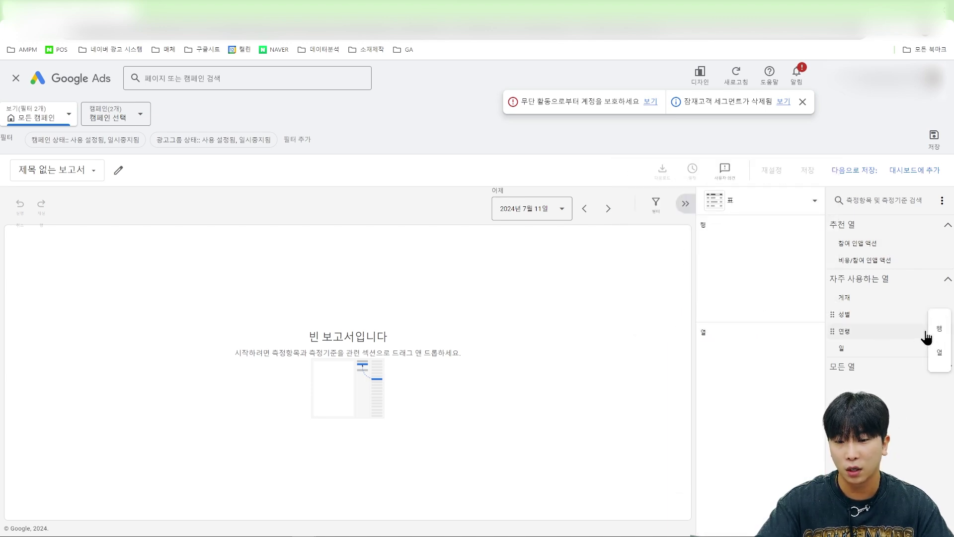
{"action": "left_click", "coordinate": [939, 331]}
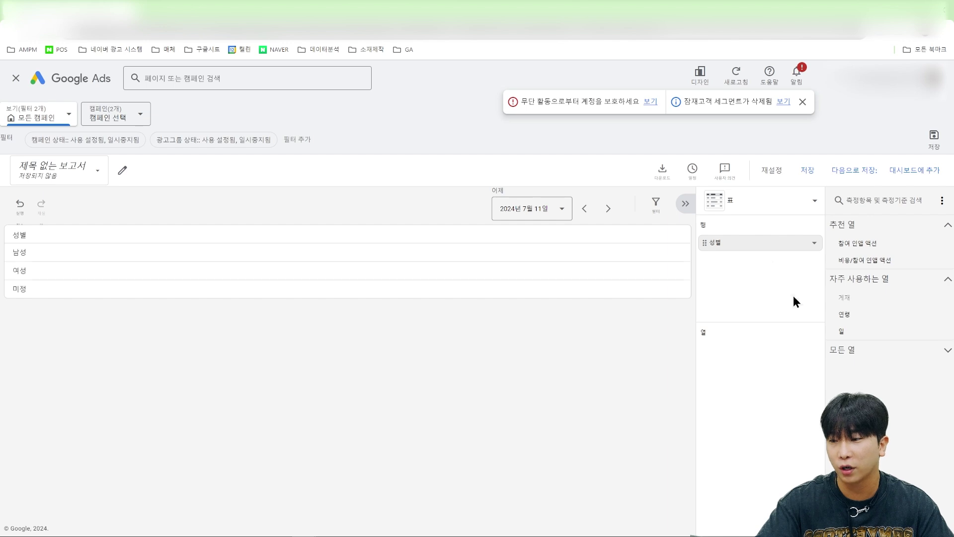
{"action": "left_click_drag", "start_coordinate": [901, 247], "coordinate": [904, 250]}
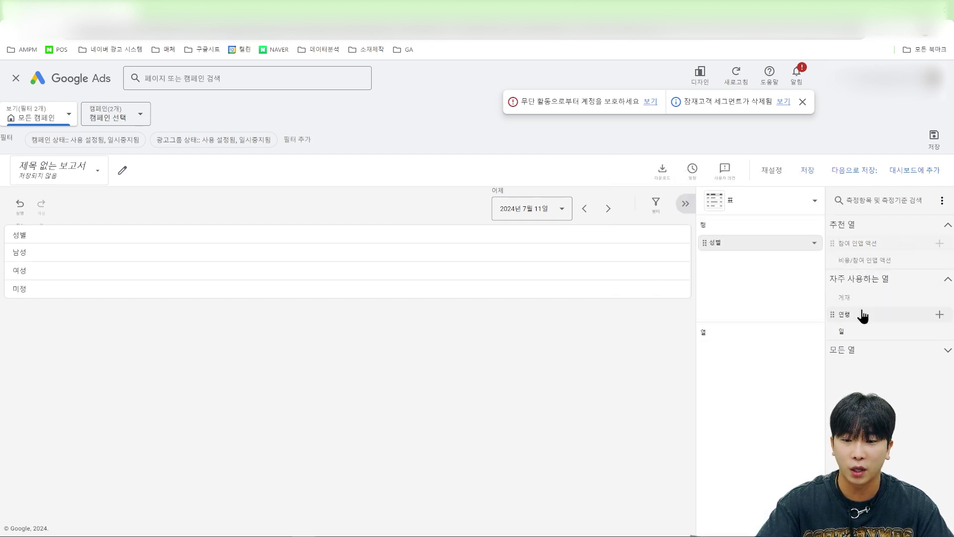
Add 캠페인 from the 세부정보 수준 fields as a second row of the untitled report
{"action": "left_click", "coordinate": [867, 349]}
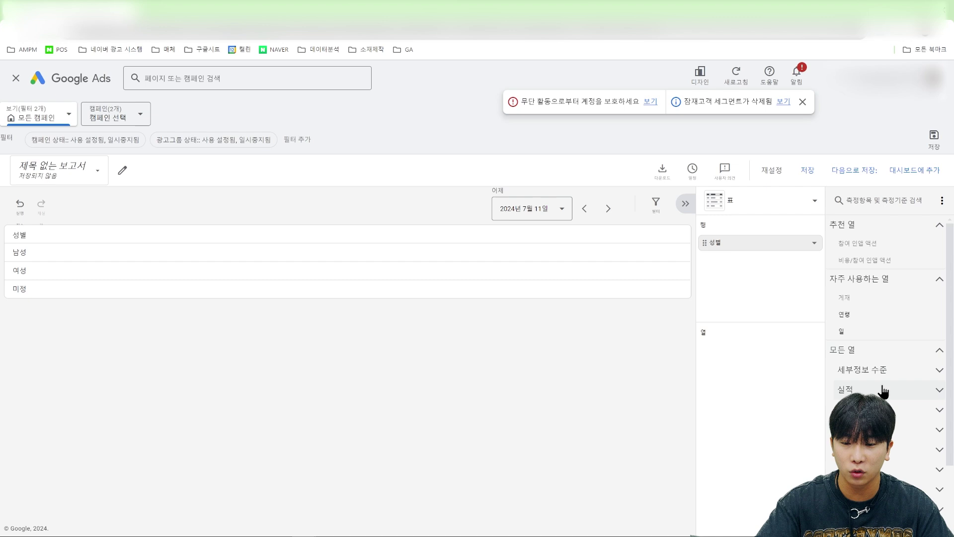
{"action": "left_click", "coordinate": [909, 380]}
{"action": "scroll", "coordinate": [902, 324], "scroll_direction": "down", "scroll_amount": 2}
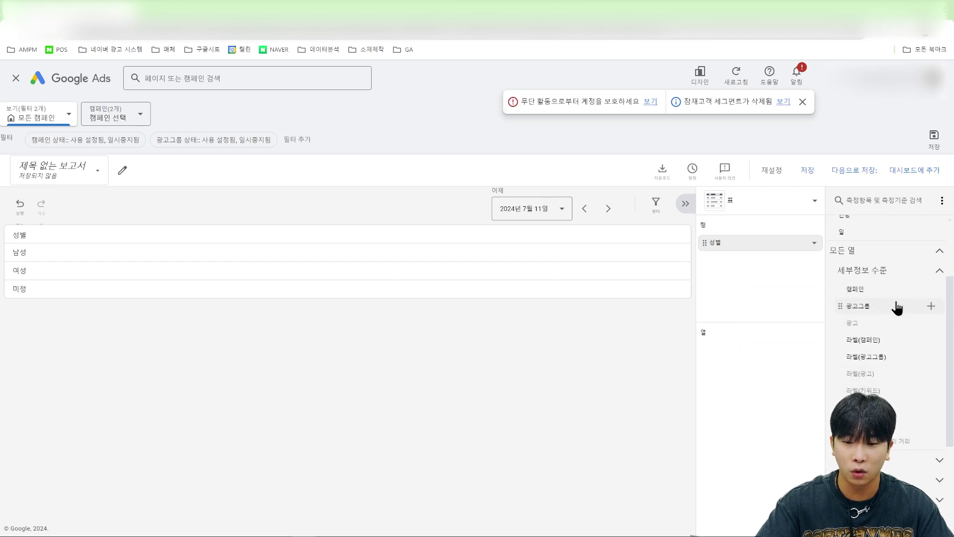
{"action": "left_click", "coordinate": [932, 289]}
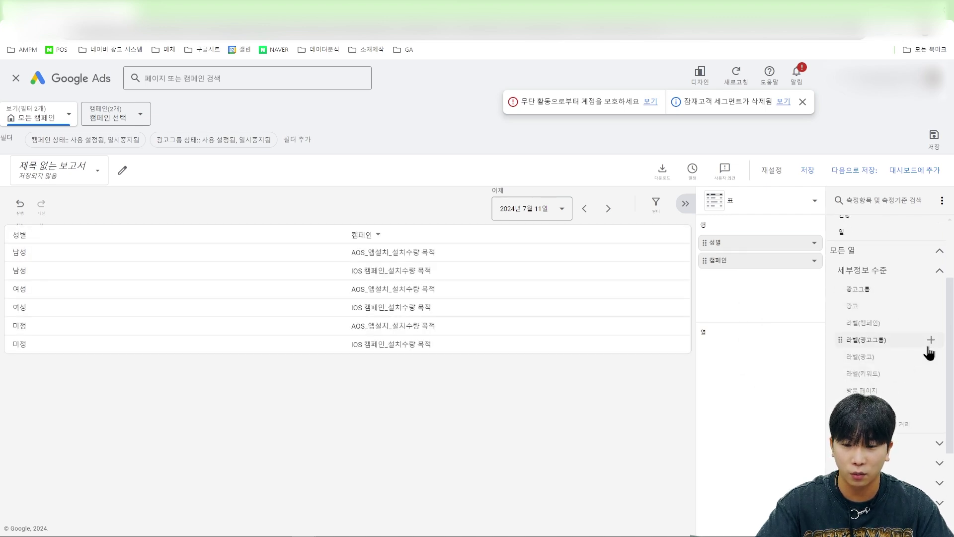
{"action": "scroll", "coordinate": [935, 343], "scroll_direction": "down", "scroll_amount": 3}
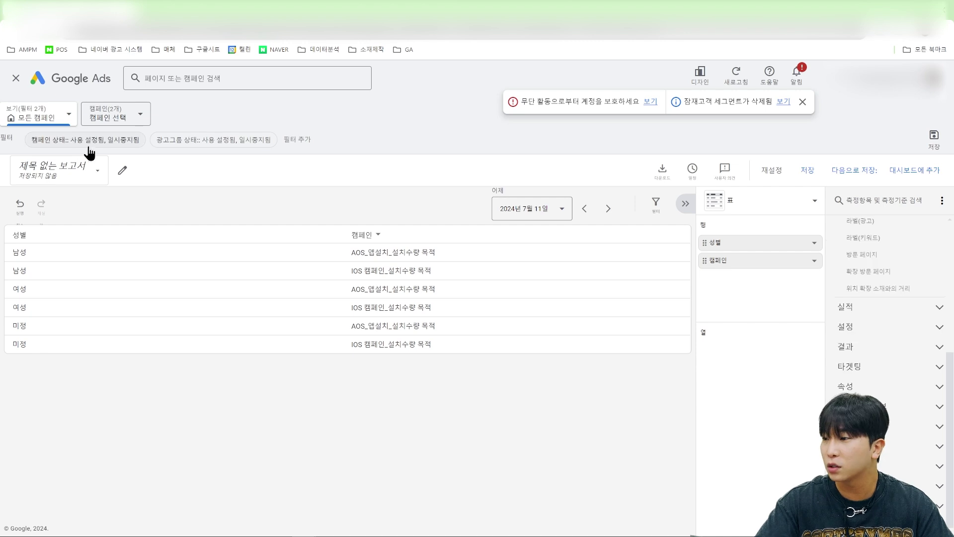
{"action": "left_click", "coordinate": [99, 172]}
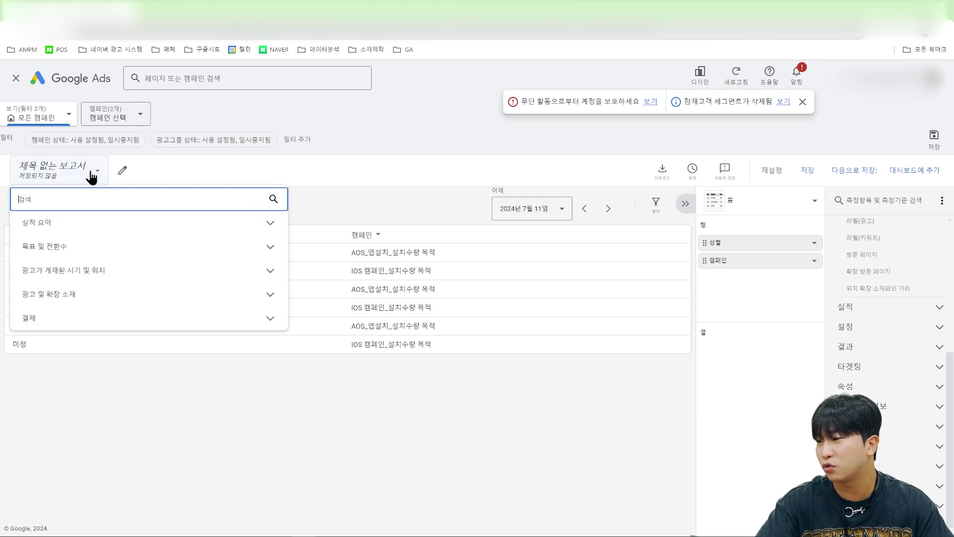
{"action": "left_click", "coordinate": [100, 119]}
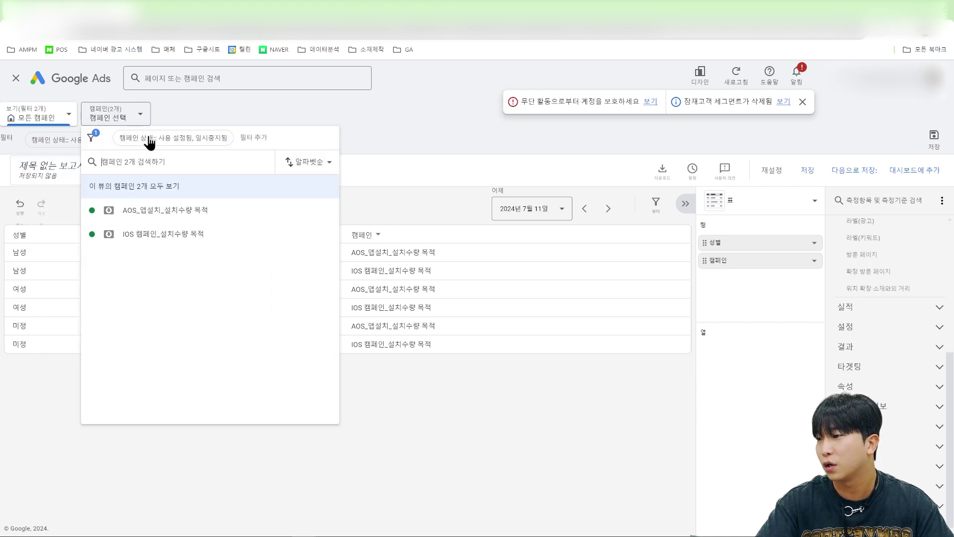
{"action": "left_click", "coordinate": [352, 217]}
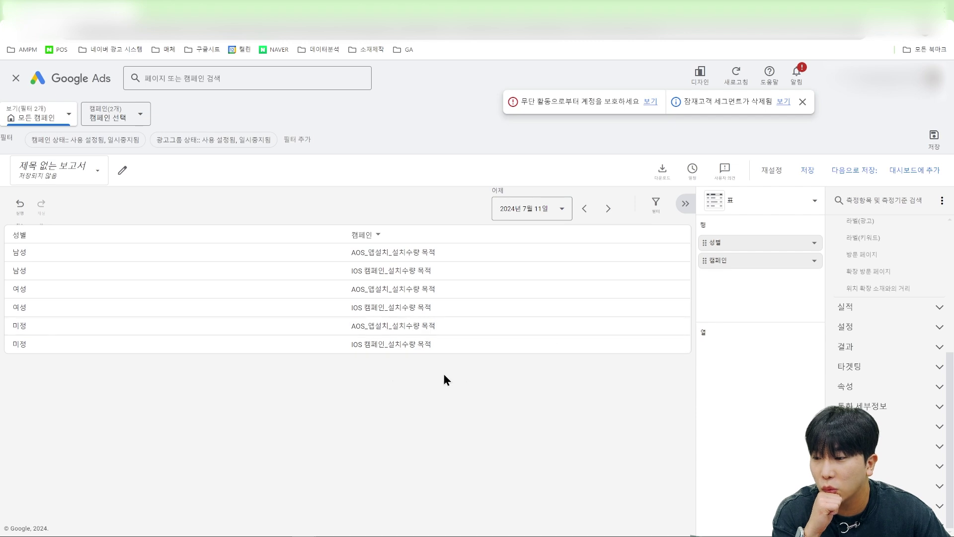
Add the 실적 metrics 클릭수 and 노출수 as columns of the report
{"action": "left_click", "coordinate": [920, 308]}
{"action": "left_click", "coordinate": [931, 326]}
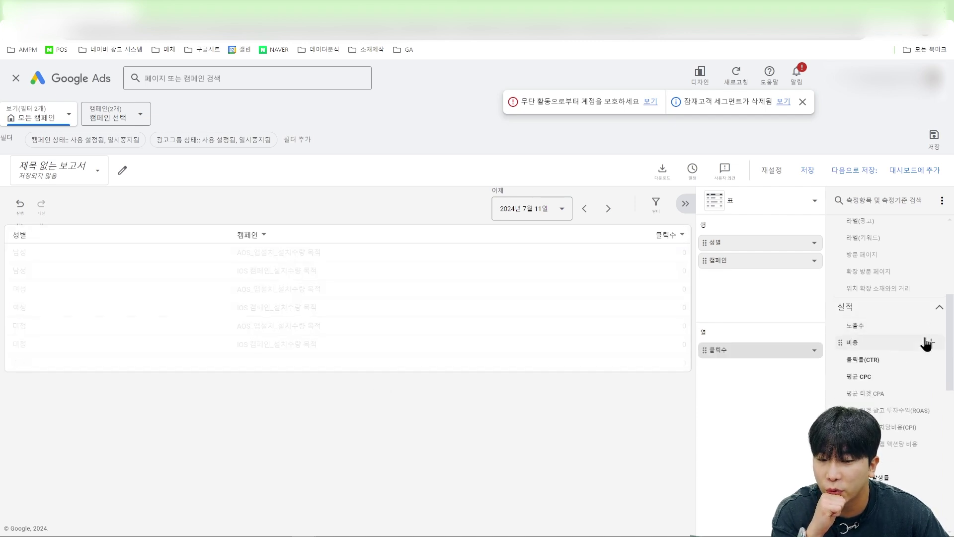
{"action": "left_click", "coordinate": [931, 326]}
Look through the remaining available report fields, including 실적, 설정, 결과, 타겟팅 and 속성
{"action": "scroll", "coordinate": [931, 343], "scroll_direction": "down", "scroll_amount": 2}
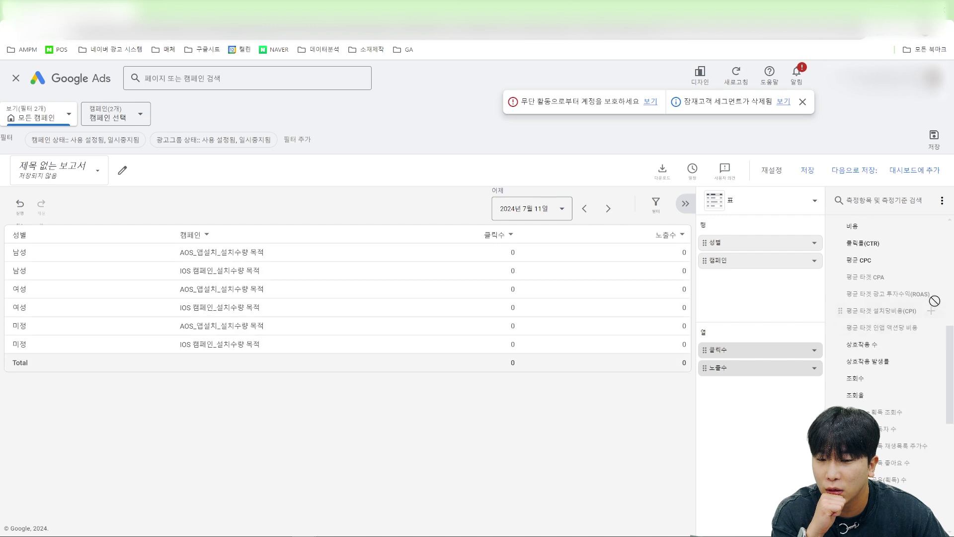
{"action": "scroll", "coordinate": [895, 366], "scroll_direction": "down", "scroll_amount": 10}
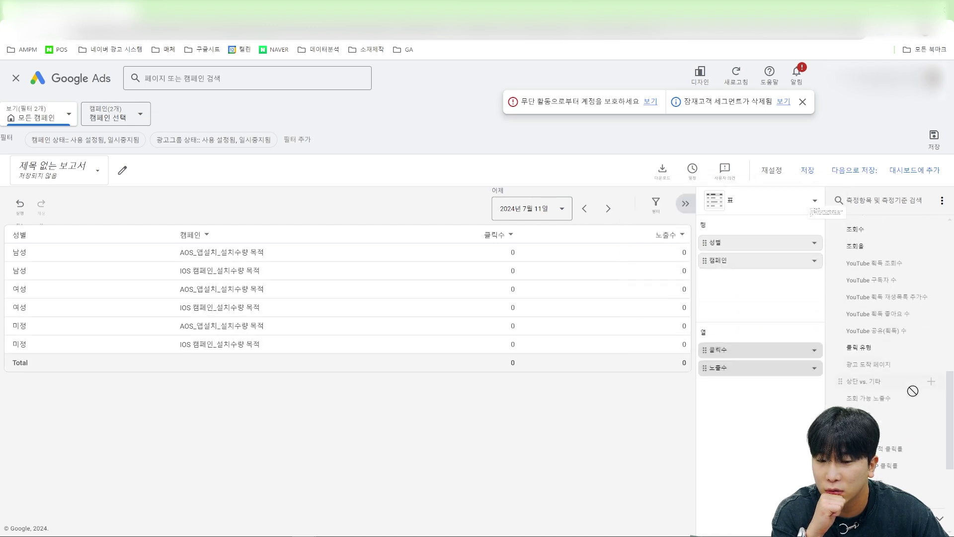
{"action": "left_click", "coordinate": [935, 328]}
{"action": "scroll", "coordinate": [926, 377], "scroll_direction": "down", "scroll_amount": 5}
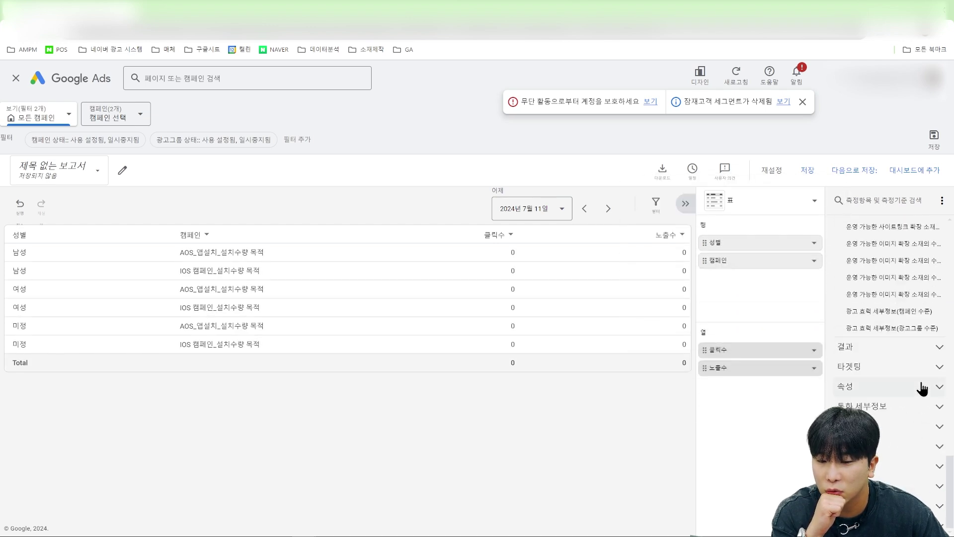
{"action": "left_click", "coordinate": [931, 356]}
{"action": "left_click", "coordinate": [922, 371]}
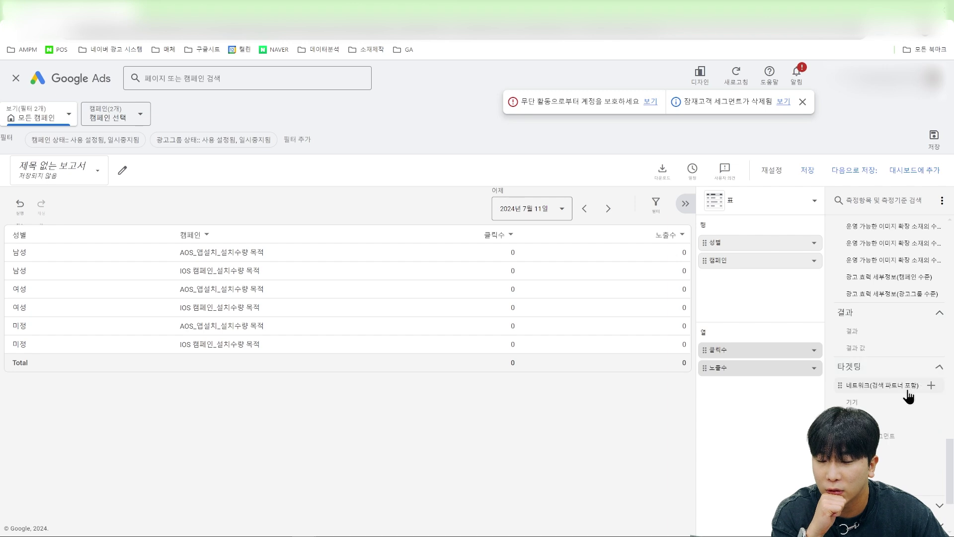
{"action": "left_click", "coordinate": [906, 392]}
{"action": "scroll", "coordinate": [904, 413], "scroll_direction": "down", "scroll_amount": 5}
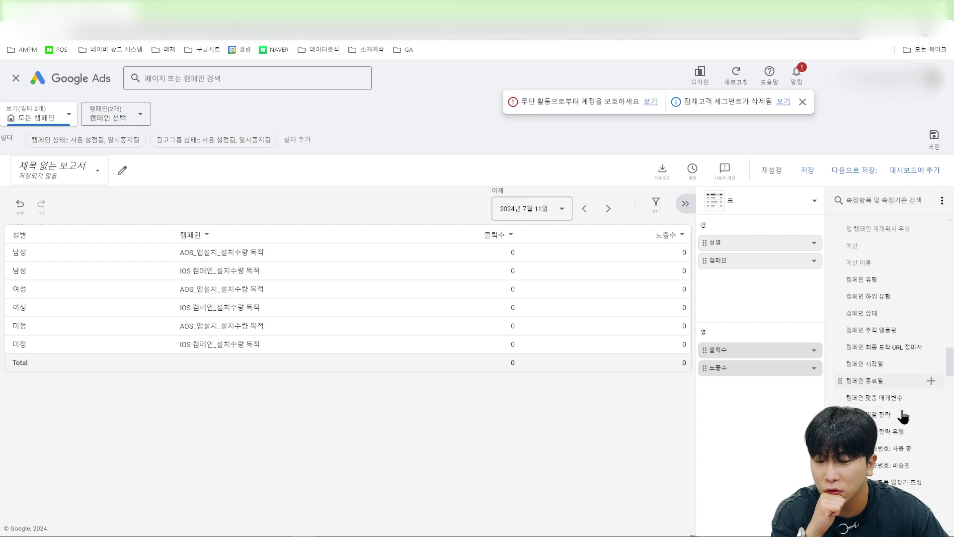
{"action": "scroll", "coordinate": [904, 413], "scroll_direction": "down", "scroll_amount": 5}
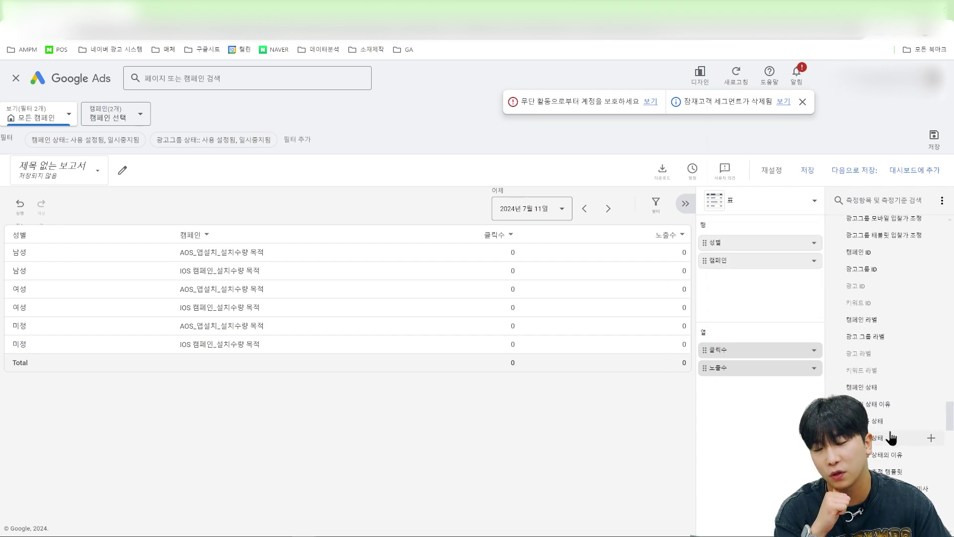
{"action": "left_click_drag", "start_coordinate": [865, 390], "coordinate": [308, 320]}
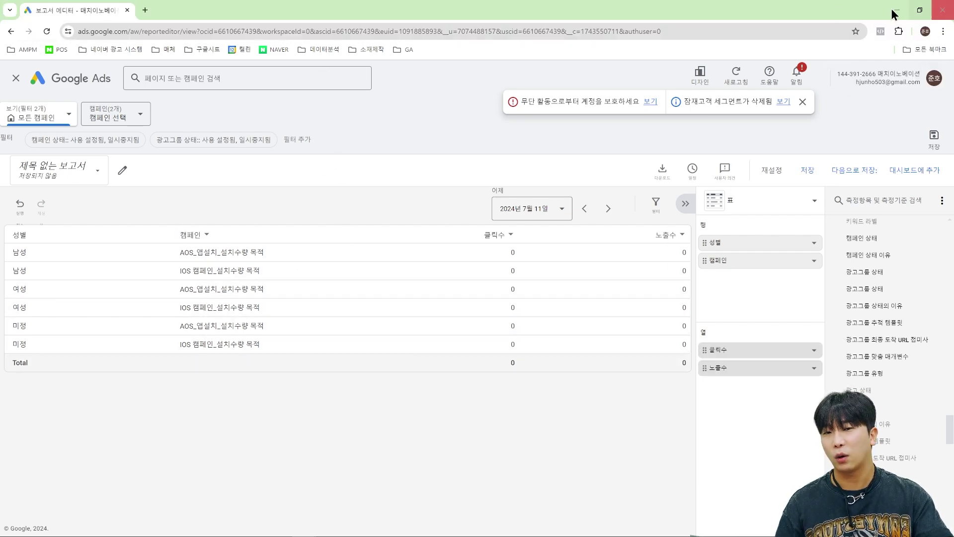
Switch to the monthly report workbook in Excel and view the GOOGLE RAW sheet from its first data rows
{"action": "left_click", "coordinate": [897, 10]}
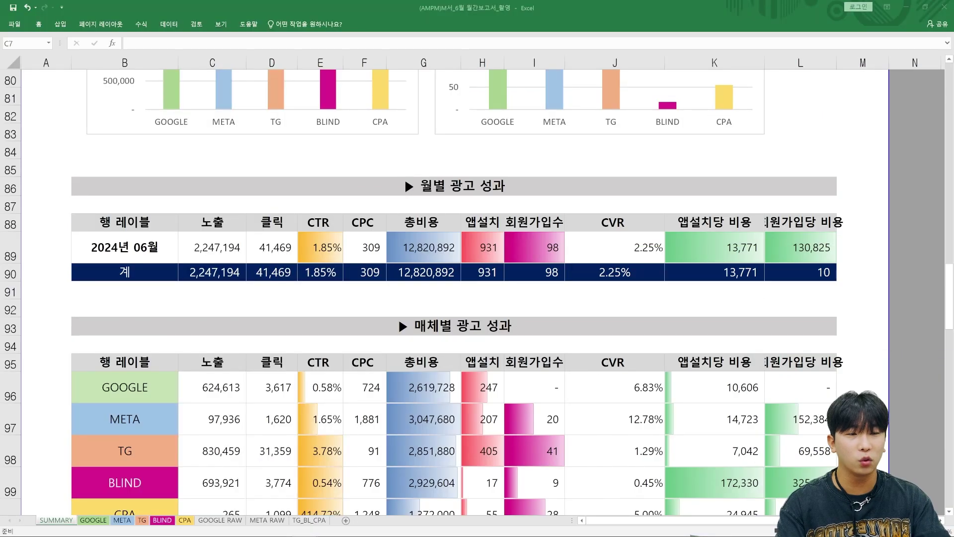
{"action": "left_click", "coordinate": [225, 526]}
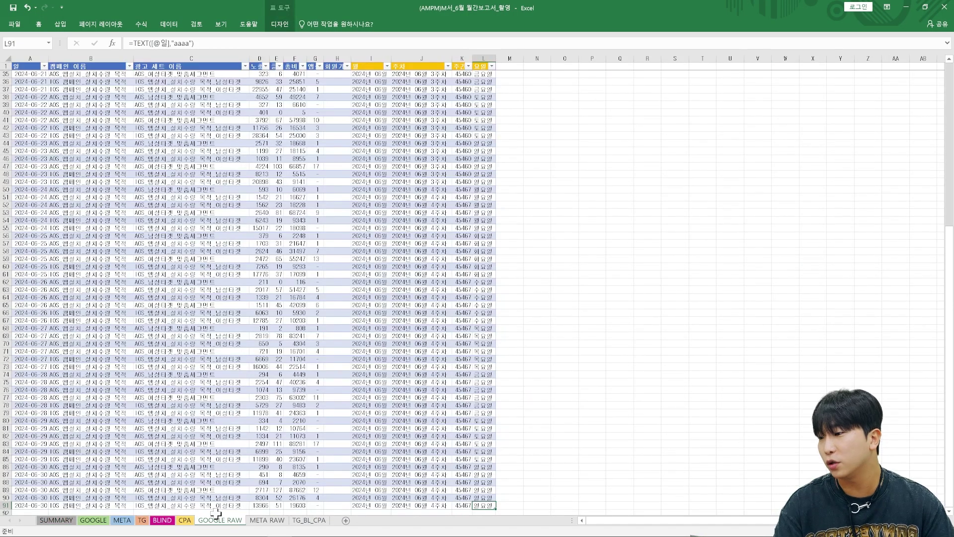
{"action": "scroll", "coordinate": [189, 348], "scroll_direction": "up", "scroll_amount": 3}
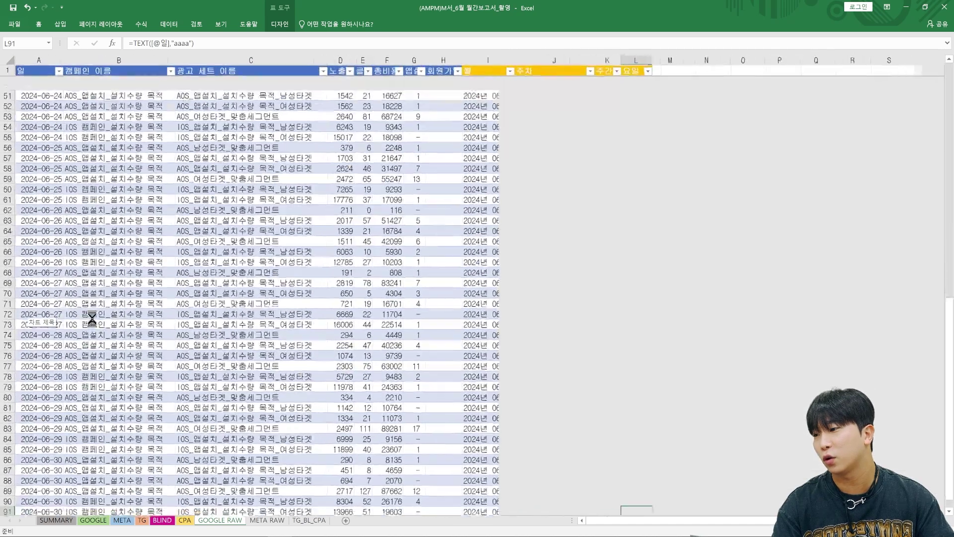
{"action": "scroll", "coordinate": [189, 352], "scroll_direction": "up", "scroll_amount": 14}
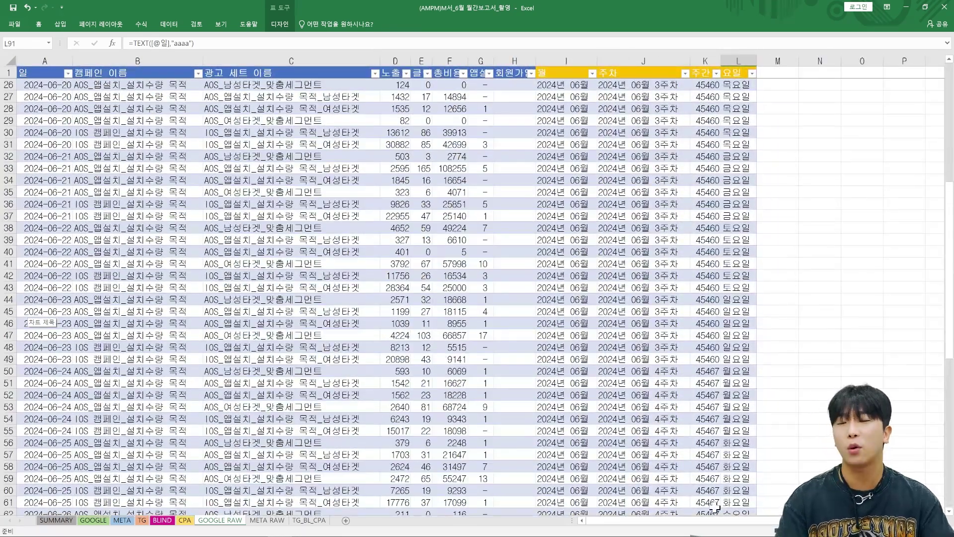
{"action": "scroll", "coordinate": [600, 462], "scroll_direction": "up", "scroll_amount": 4}
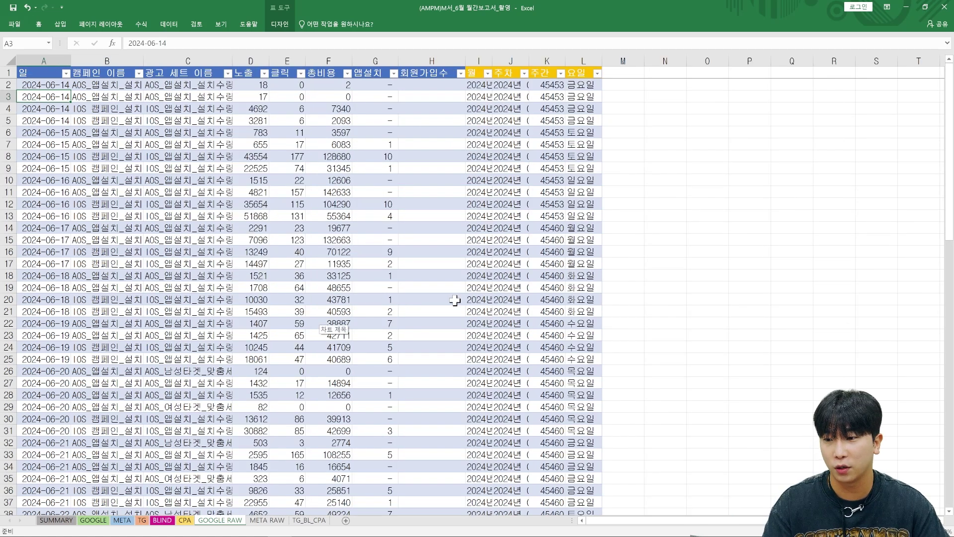
{"action": "key", "text": "alt+Tab"}
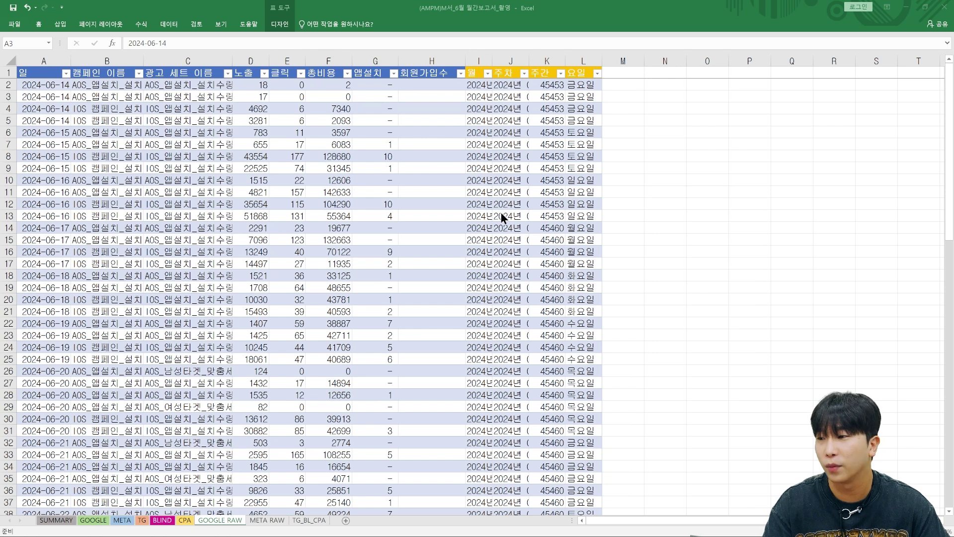
{"action": "key", "text": "alt+Tab"}
Review the dimension columns 일, 캠페인 이름 and 광고 세트 이름 of the GOOGLE RAW table
{"action": "left_click", "coordinate": [52, 73]}
{"action": "left_click", "coordinate": [105, 73]}
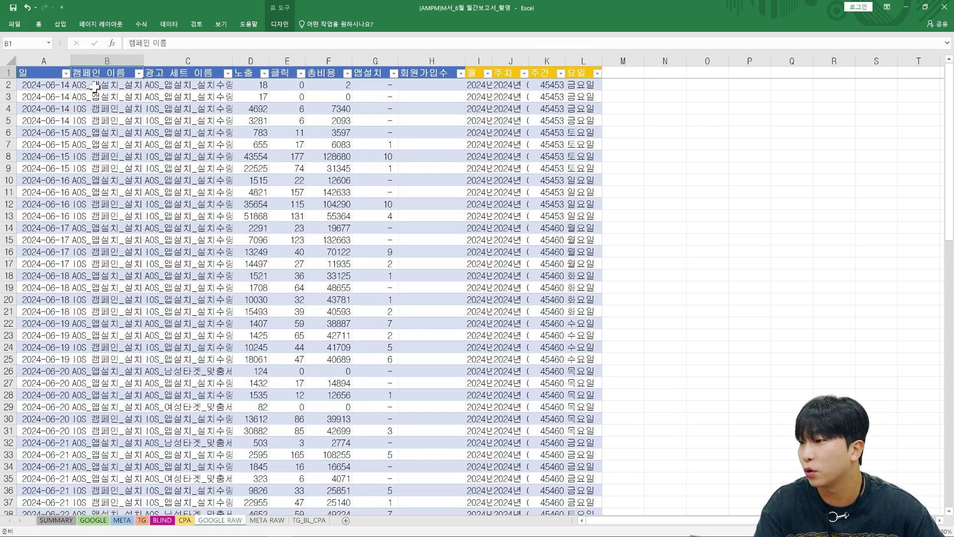
{"action": "left_click", "coordinate": [51, 75]}
{"action": "left_click", "coordinate": [93, 73]}
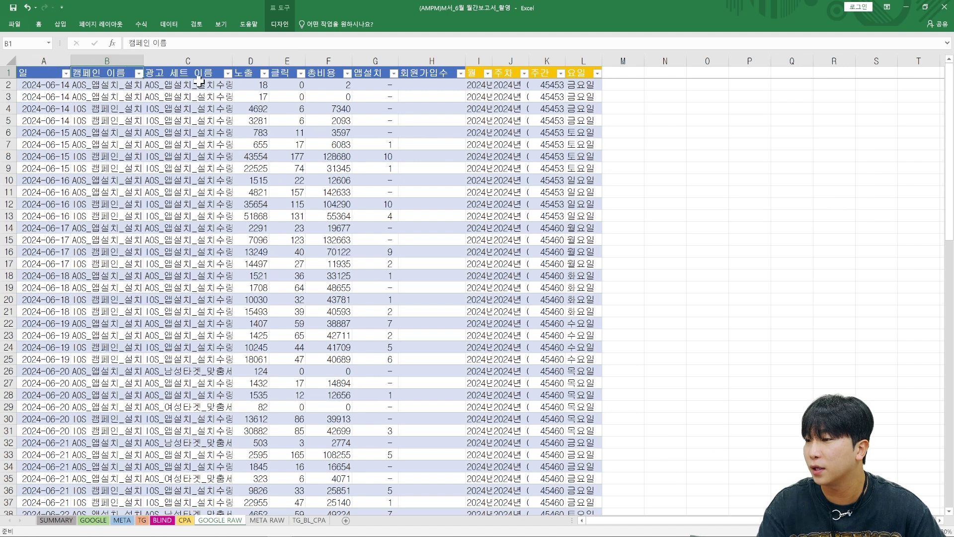
{"action": "left_click", "coordinate": [192, 85]}
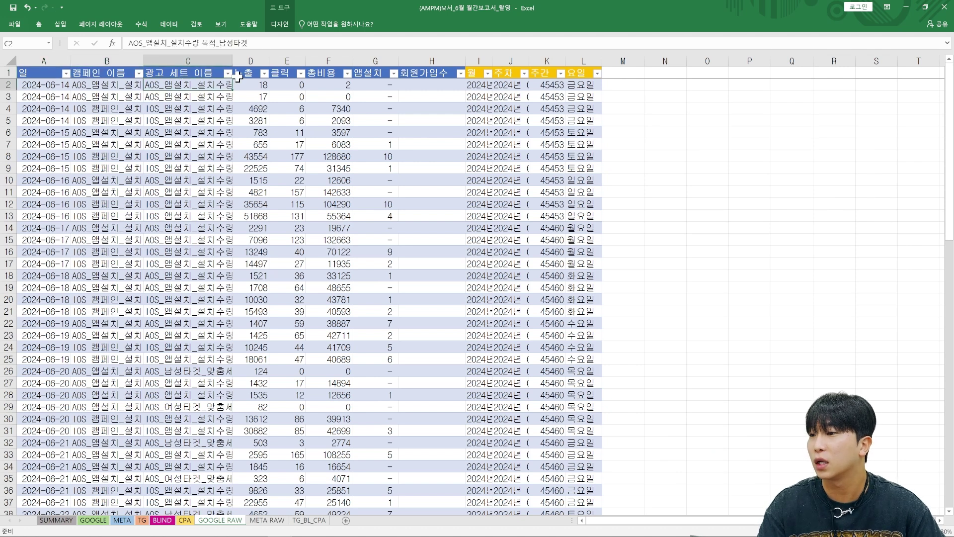
{"action": "left_click", "coordinate": [208, 73]}
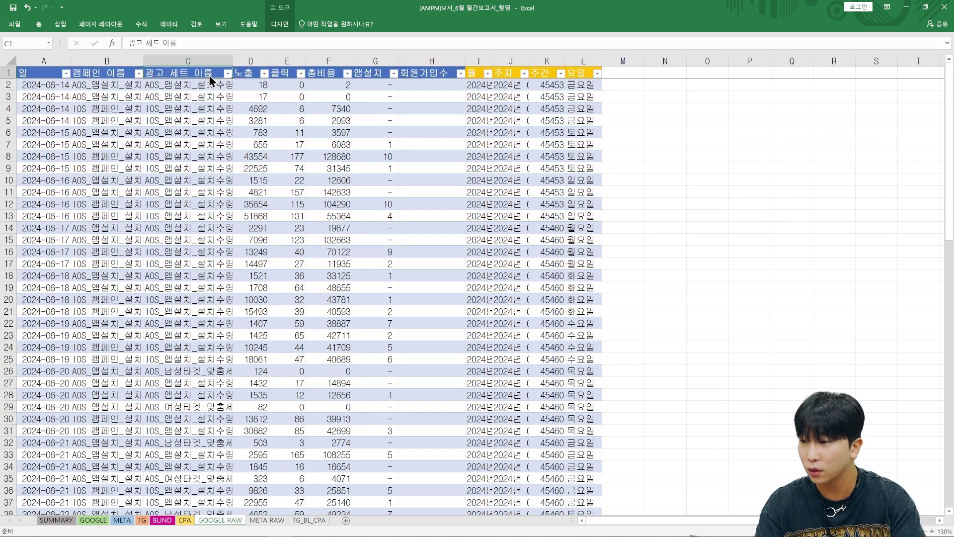
{"action": "left_click", "coordinate": [219, 86]}
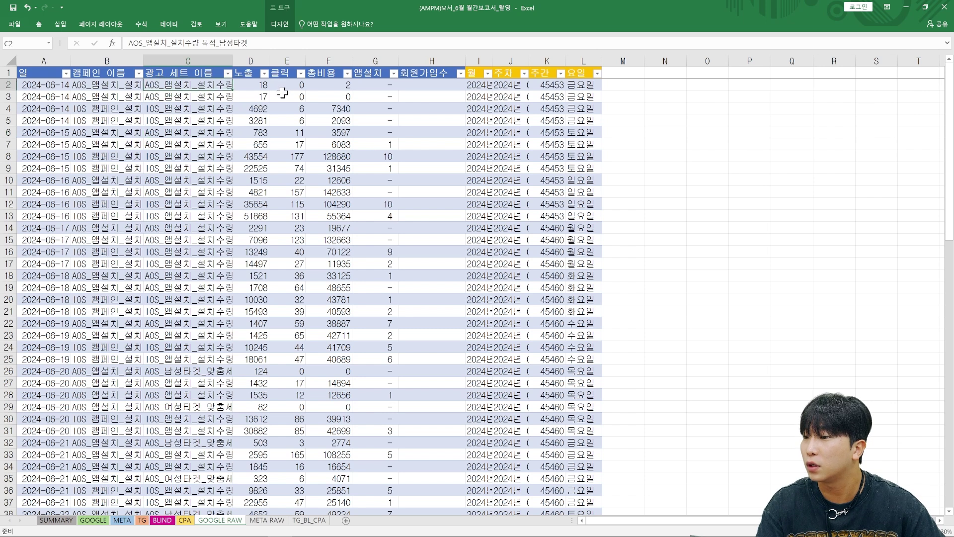
{"action": "key", "text": "Left"}
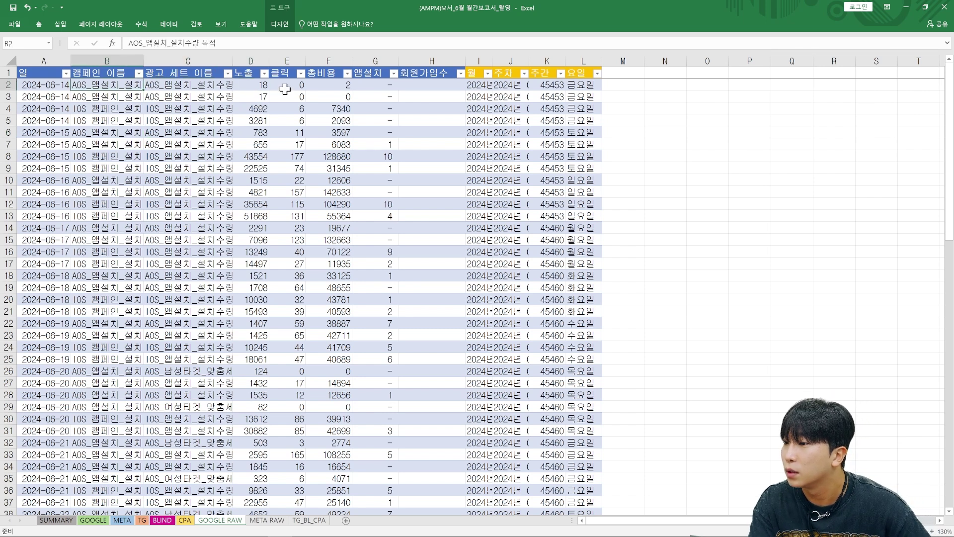
{"action": "key", "text": "Right"}
Go through the metric headers 노출, 클릭, 총비용, 앱설치 and 회원가입수 of the GOOGLE RAW table
{"action": "key", "text": "Up"}
{"action": "key", "text": "Right"}
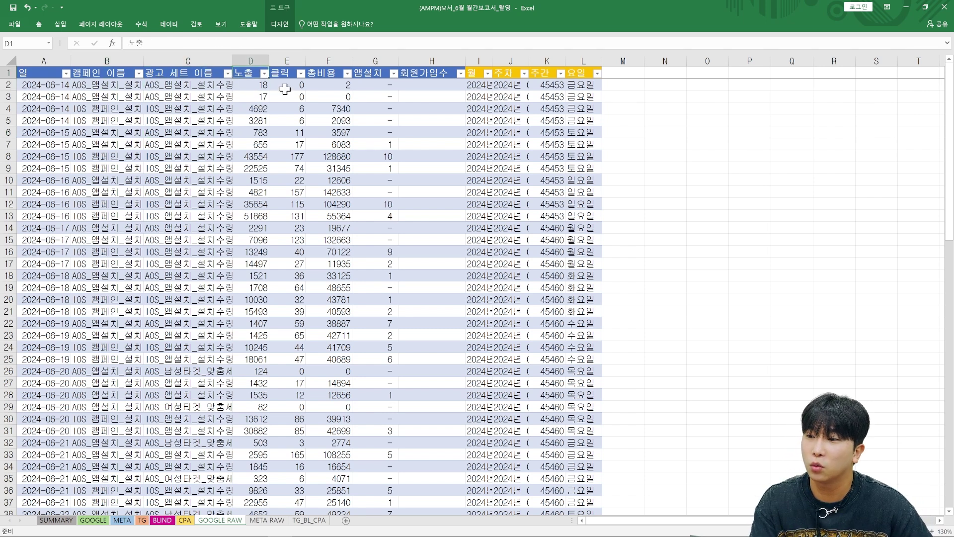
{"action": "key", "text": "Right"}
{"action": "key", "text": "Right"}
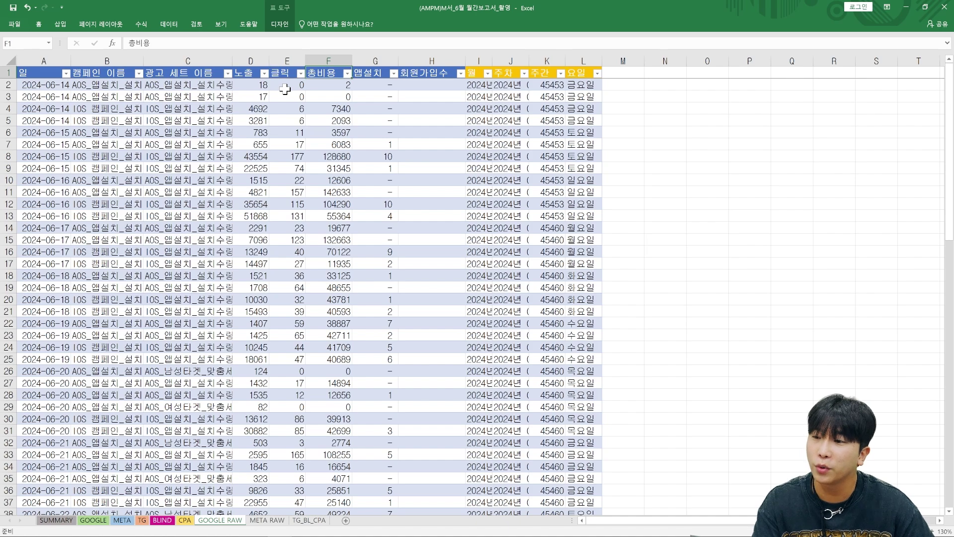
{"action": "key", "text": "Right"}
{"action": "key", "text": "Right"}
{"action": "key", "text": "Left"}
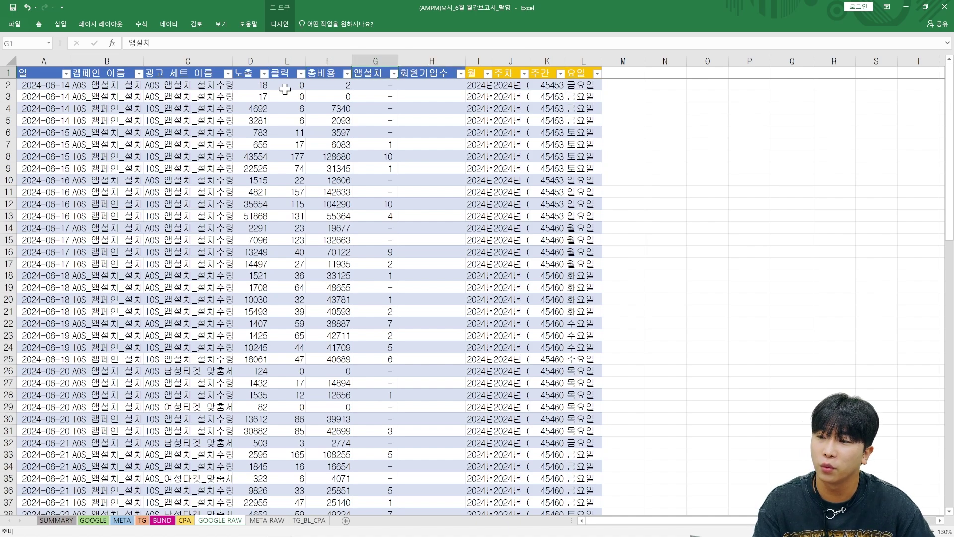
Examine the raw data tables and their columns on the META RAW and TG_BL_CPA sheets
{"action": "left_click", "coordinate": [274, 521]}
{"action": "left_click", "coordinate": [278, 297]}
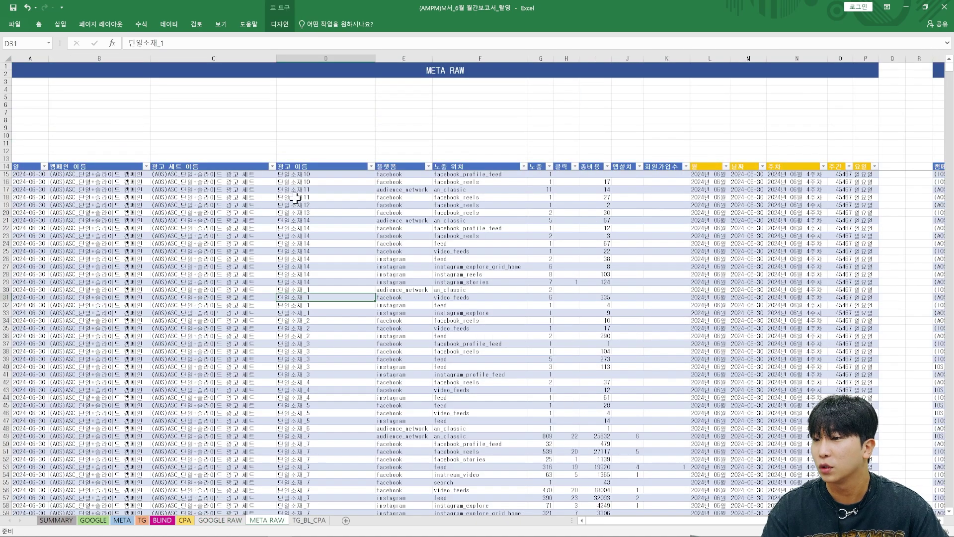
{"action": "scroll", "coordinate": [405, 281], "scroll_direction": "down", "scroll_amount": 3}
{"action": "scroll", "coordinate": [406, 223], "scroll_direction": "down", "scroll_amount": 1, "text": "ctrl"}
{"action": "scroll", "coordinate": [407, 224], "scroll_direction": "down", "scroll_amount": 1, "text": "ctrl"}
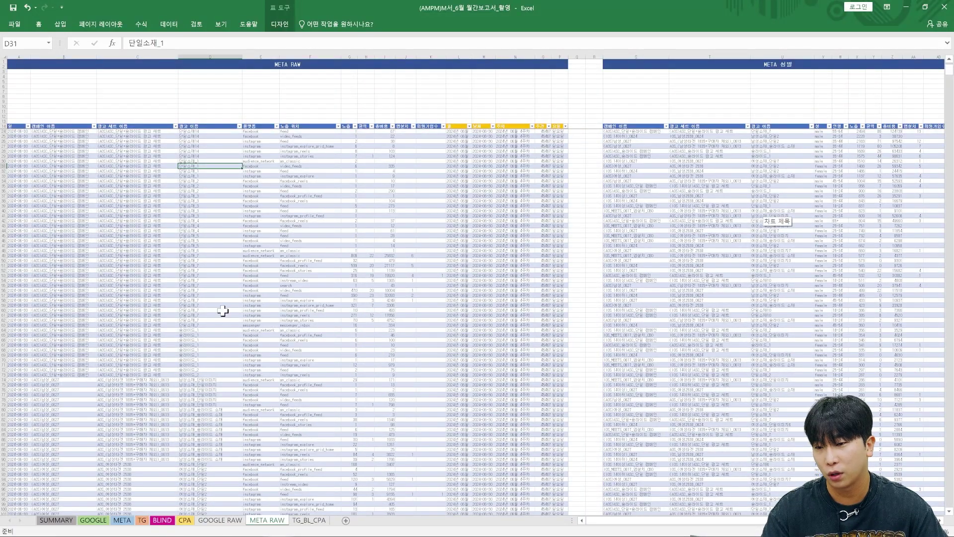
{"action": "scroll", "coordinate": [139, 240], "scroll_direction": "up", "scroll_amount": 3, "text": "ctrl"}
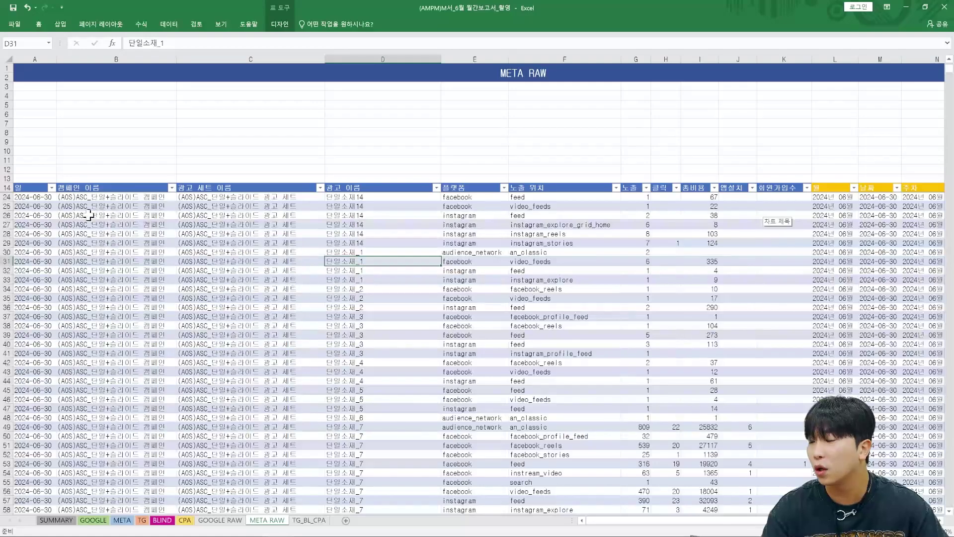
{"action": "scroll", "coordinate": [672, 243], "scroll_direction": "up", "scroll_amount": 3}
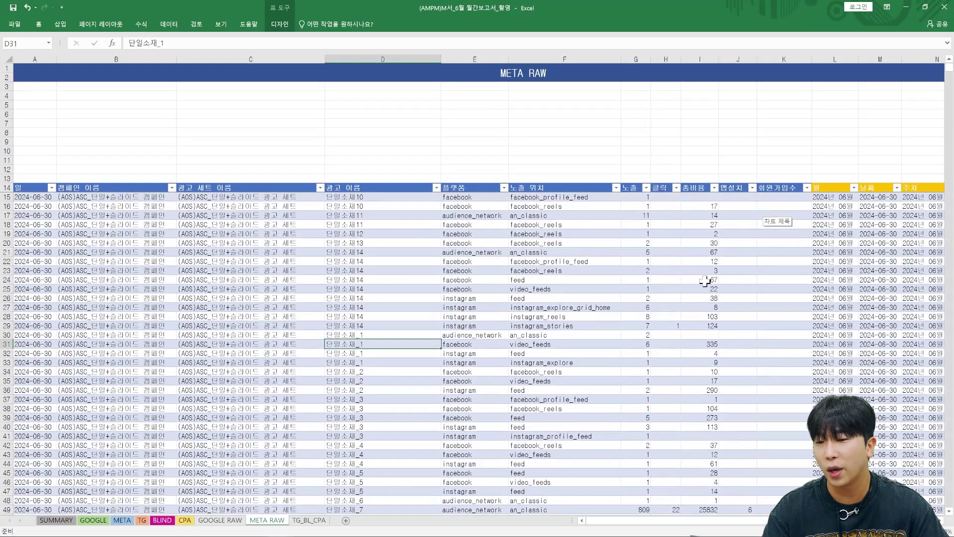
{"action": "left_click", "coordinate": [313, 522]}
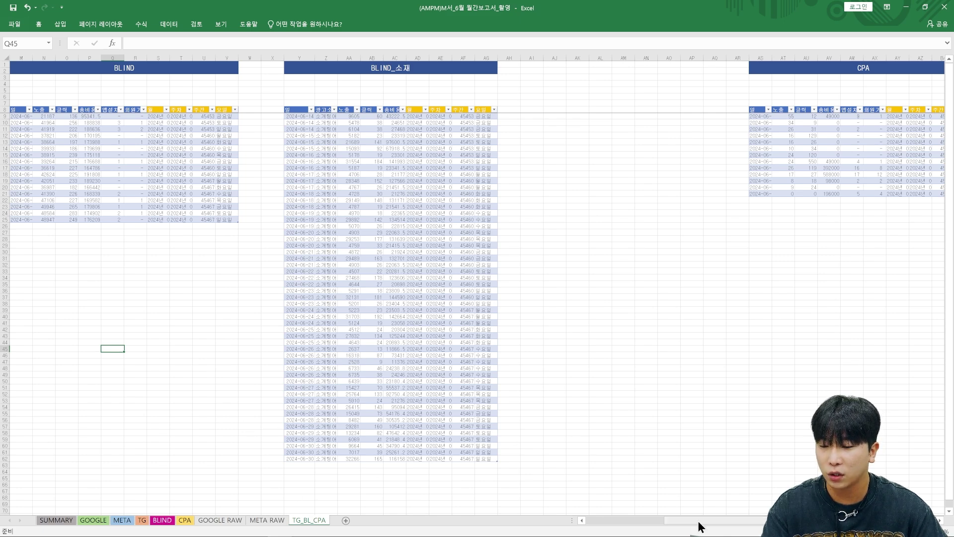
Return to the META RAW sheet and examine the yellow 월 column and its formula
{"action": "left_click_drag", "start_coordinate": [699, 524], "coordinate": [458, 515]}
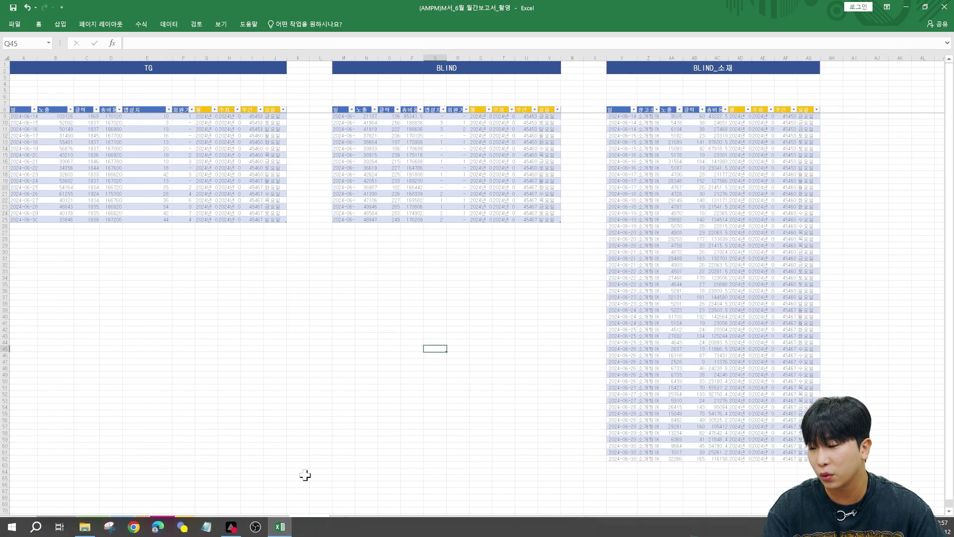
{"action": "left_click", "coordinate": [268, 521]}
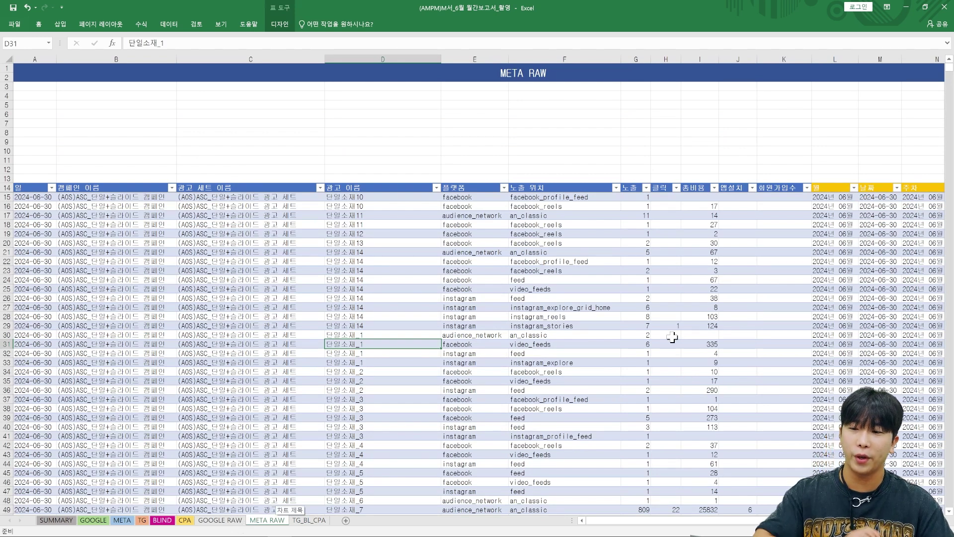
{"action": "left_click", "coordinate": [773, 252]}
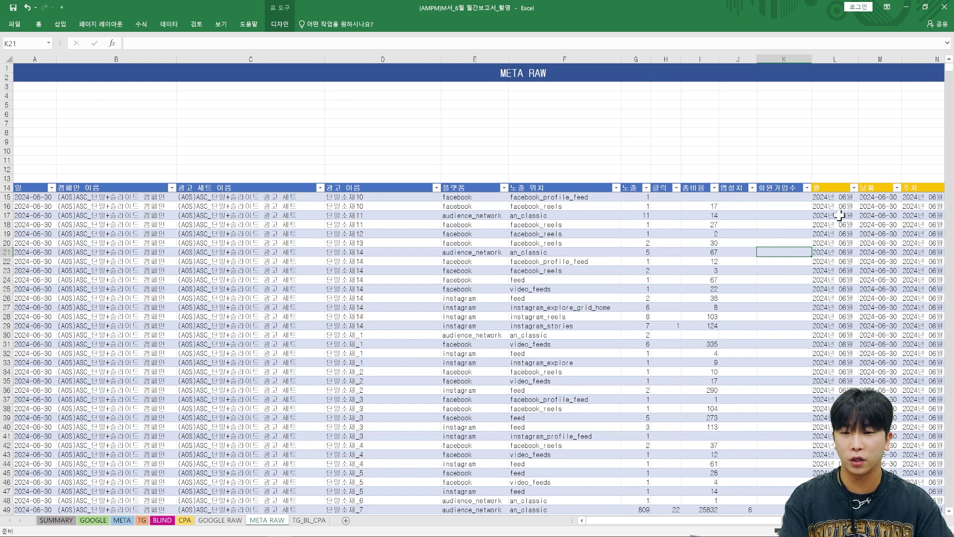
{"action": "left_click", "coordinate": [839, 246]}
{"action": "scroll", "coordinate": [837, 245], "scroll_direction": "down", "scroll_amount": 1}
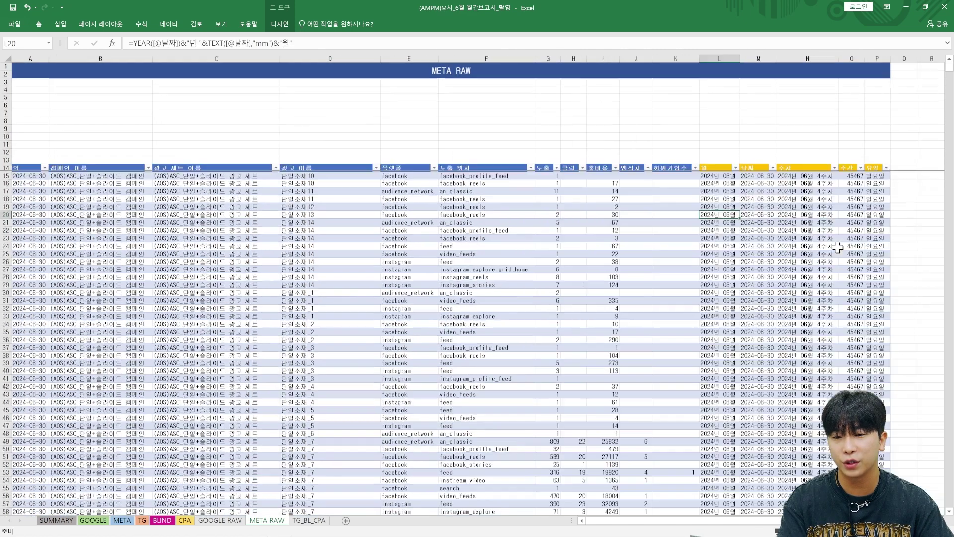
{"action": "left_click", "coordinate": [751, 236]}
{"action": "left_click", "coordinate": [721, 176]}
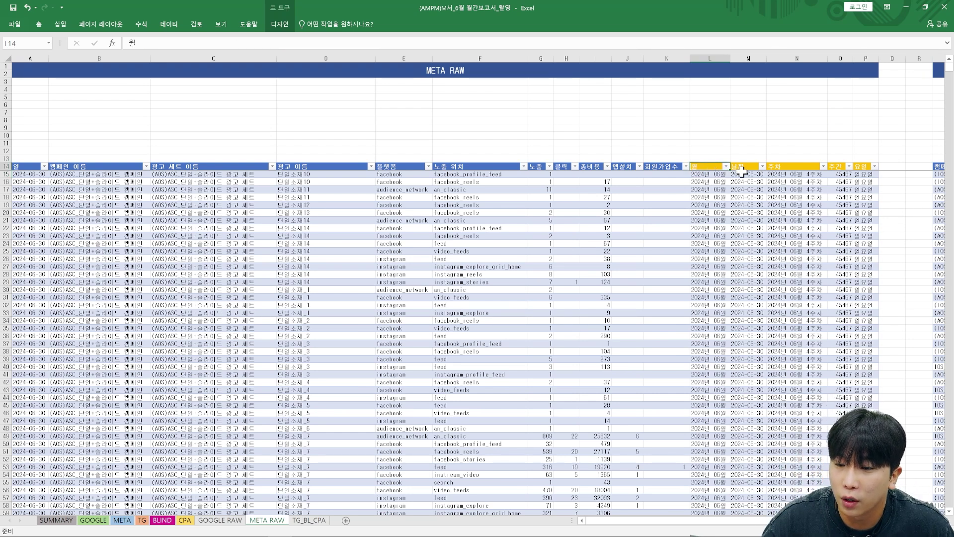
Review the 주차, 주간 and 요일 headers and the formulas behind the 주차, 날짜 and 주간 columns of META RAW
{"action": "left_click", "coordinate": [798, 166]}
{"action": "left_click", "coordinate": [850, 166]}
{"action": "left_click", "coordinate": [863, 167]}
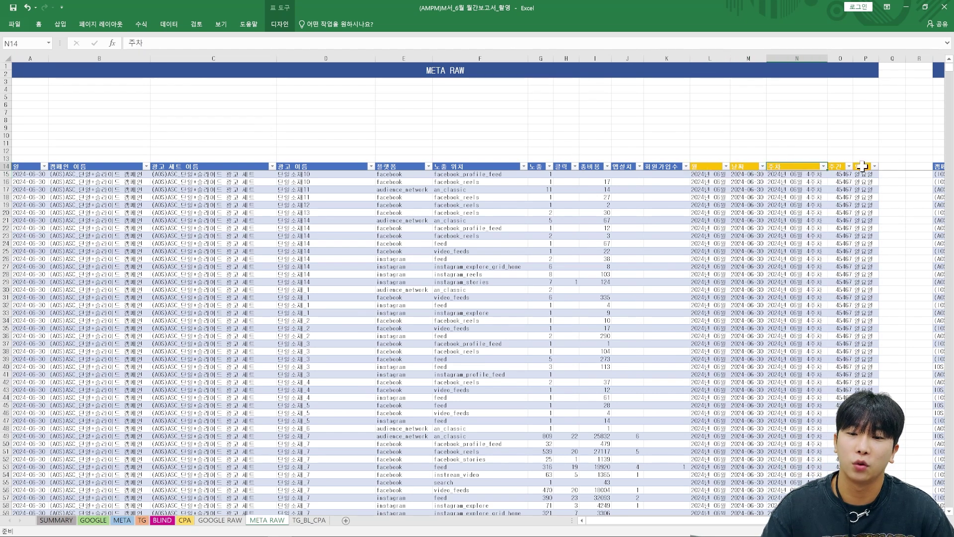
{"action": "left_click", "coordinate": [807, 275]}
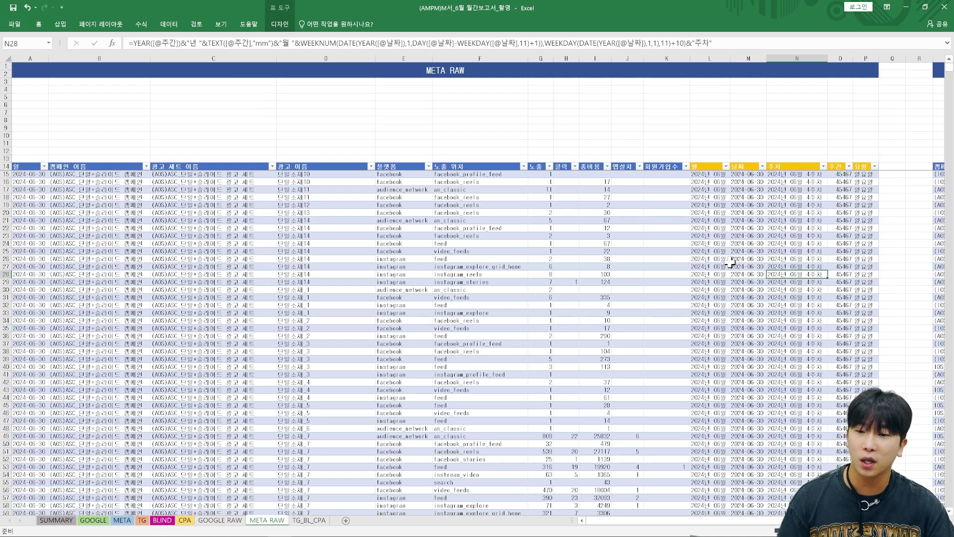
{"action": "left_click", "coordinate": [749, 182]}
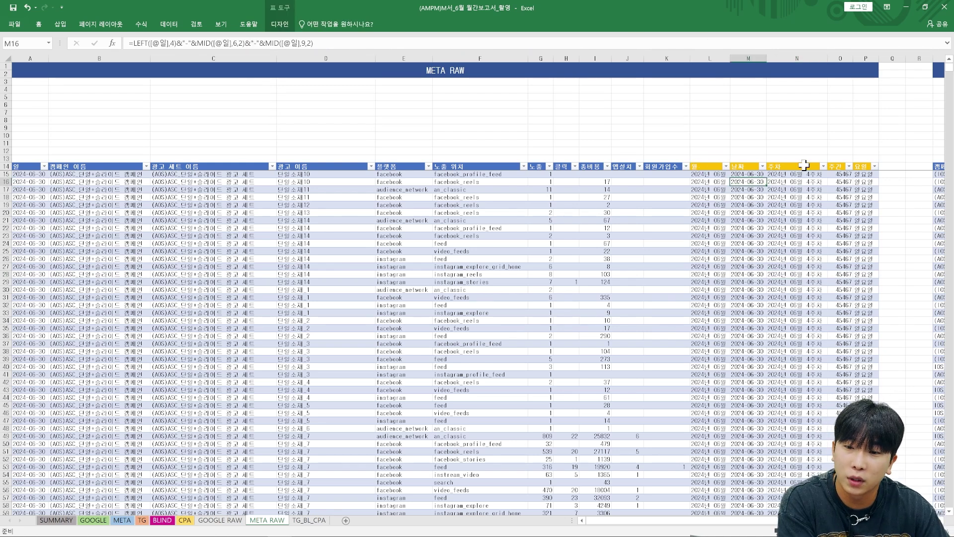
{"action": "left_click", "coordinate": [842, 174]}
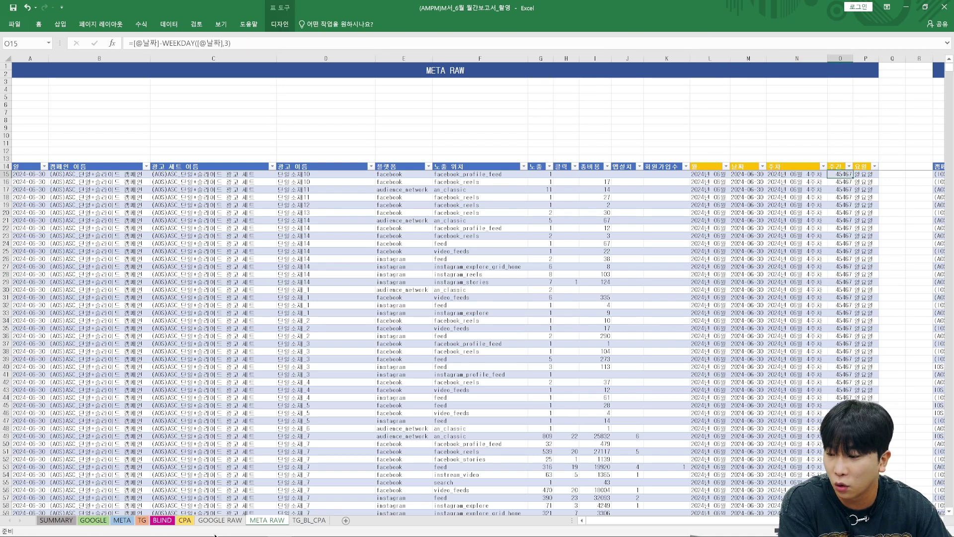
Undo the addition of the 날짜 column in the META RAW table and check the 월, 주차, 주간 and 요일 columns
{"action": "key", "text": "ctrl+z"}
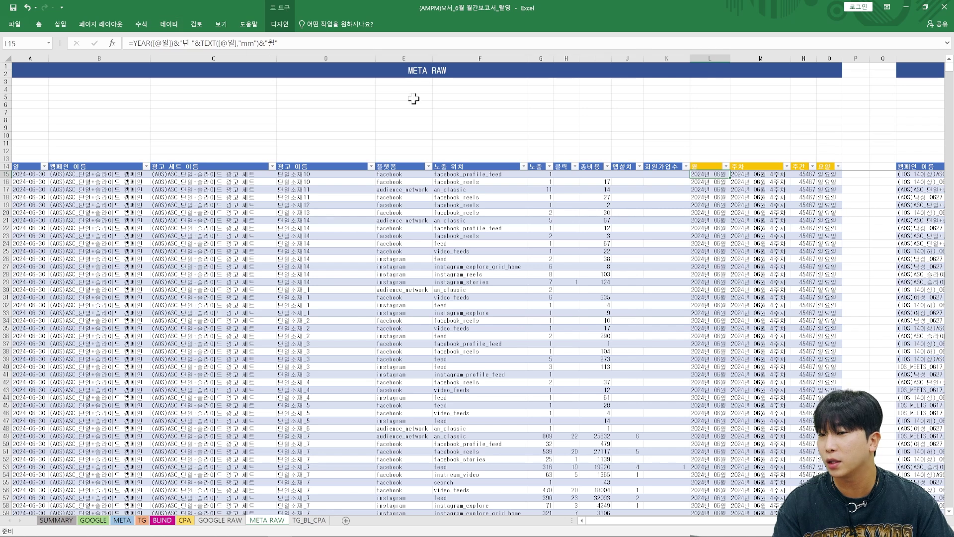
{"action": "left_click", "coordinate": [759, 166]}
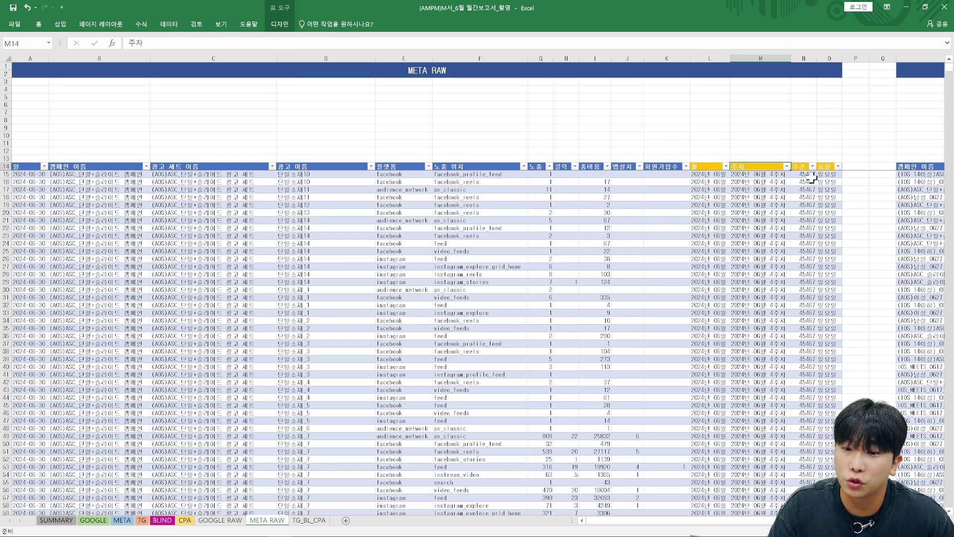
{"action": "left_click", "coordinate": [808, 168]}
{"action": "left_click", "coordinate": [832, 160]}
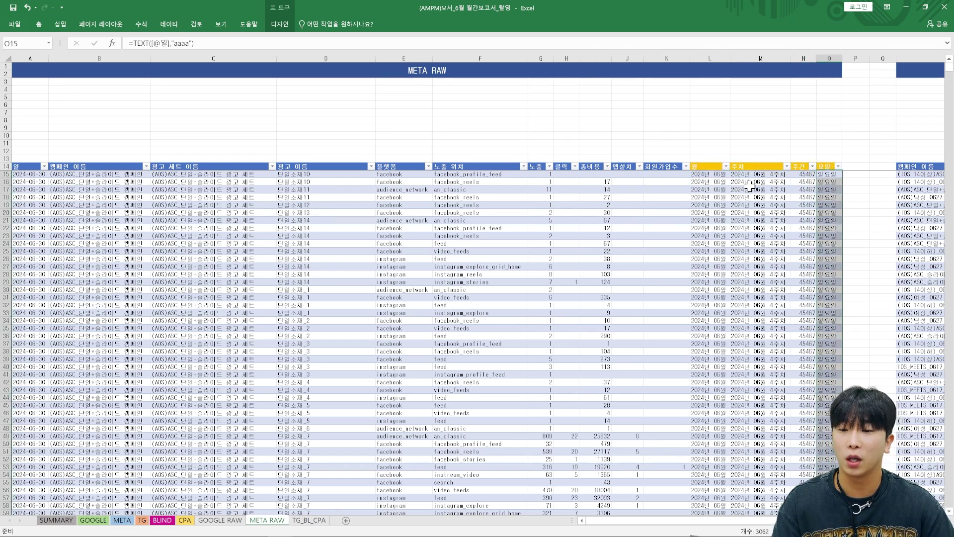
{"action": "left_click", "coordinate": [750, 187]}
{"action": "left_click", "coordinate": [707, 177]}
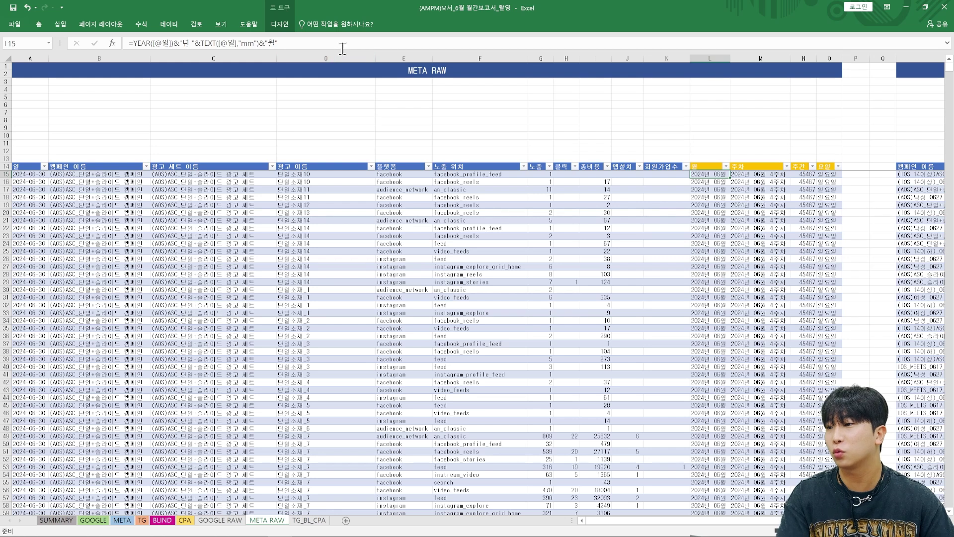
{"action": "type", "text": "="}
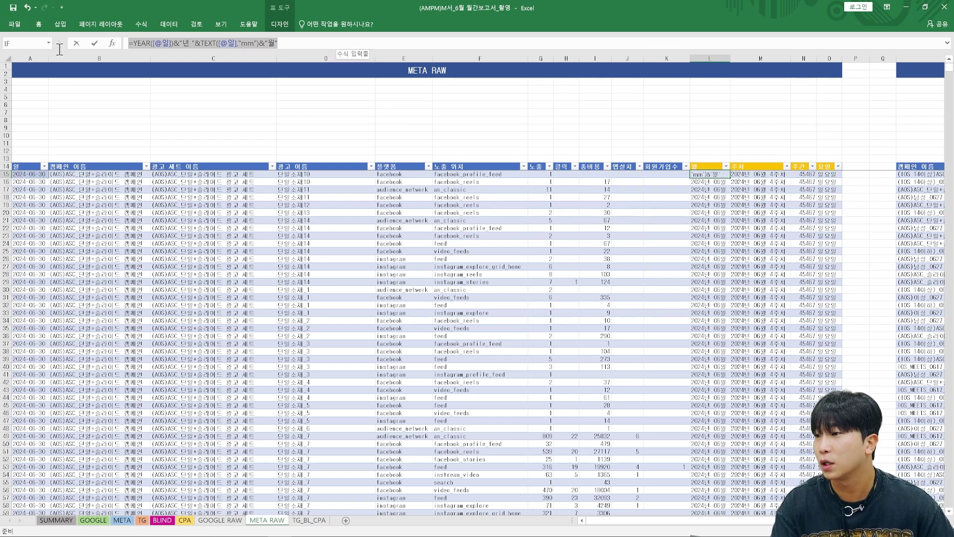
{"action": "left_click", "coordinate": [748, 174]}
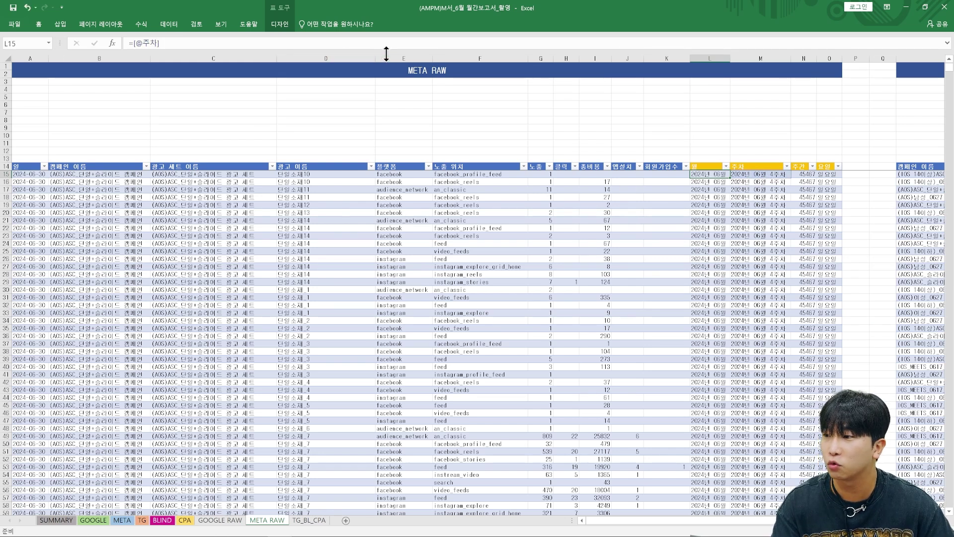
{"action": "key", "text": "Escape"}
Check the 주차 formula and the extent of the META RAW source data from the 회원가입수 header to the last rows
{"action": "key", "text": "Right"}
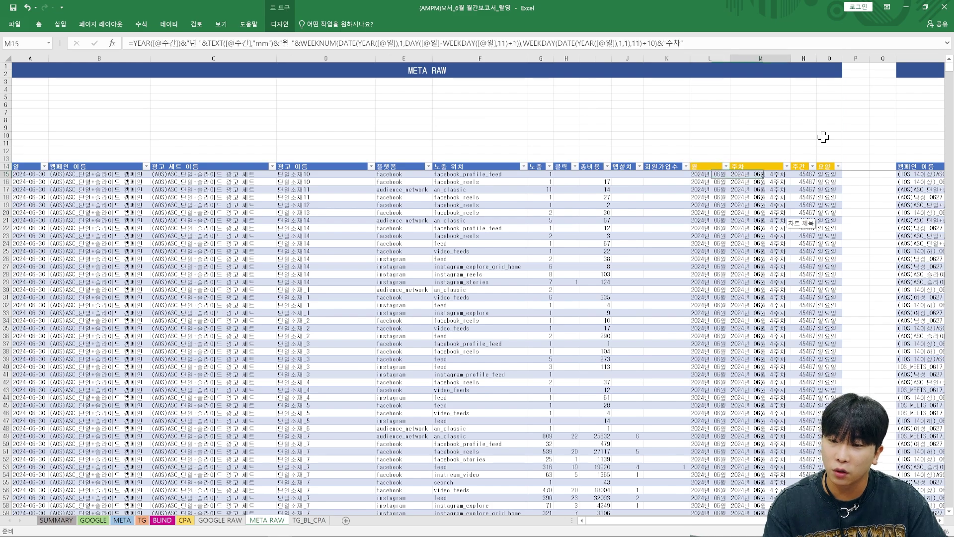
{"action": "key", "text": "Left"}
{"action": "key", "text": "Up"}
{"action": "key", "text": "Left"}
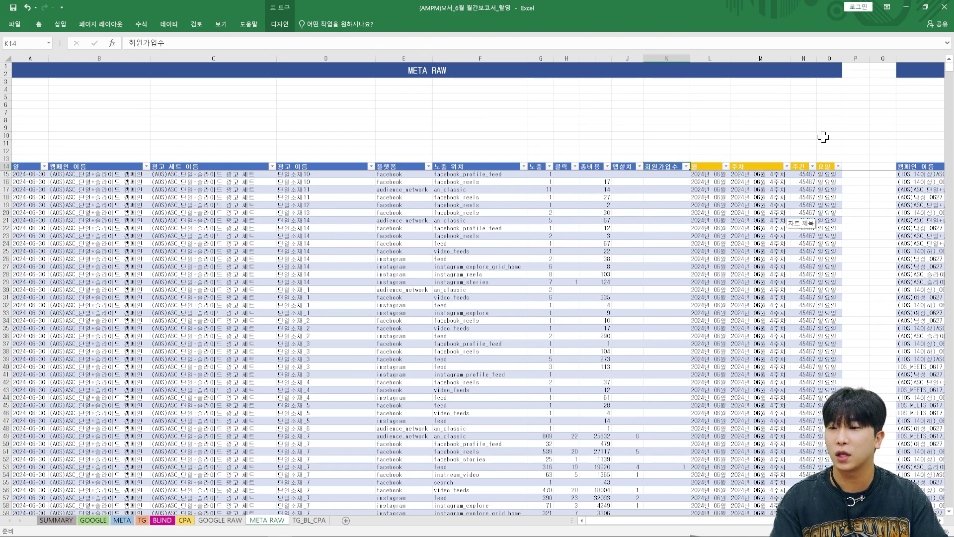
{"action": "key", "text": "ctrl+shift+Left"}
{"action": "key", "text": "ctrl+shift+Down"}
{"action": "key", "text": "Right"}
{"action": "key", "text": "Left"}
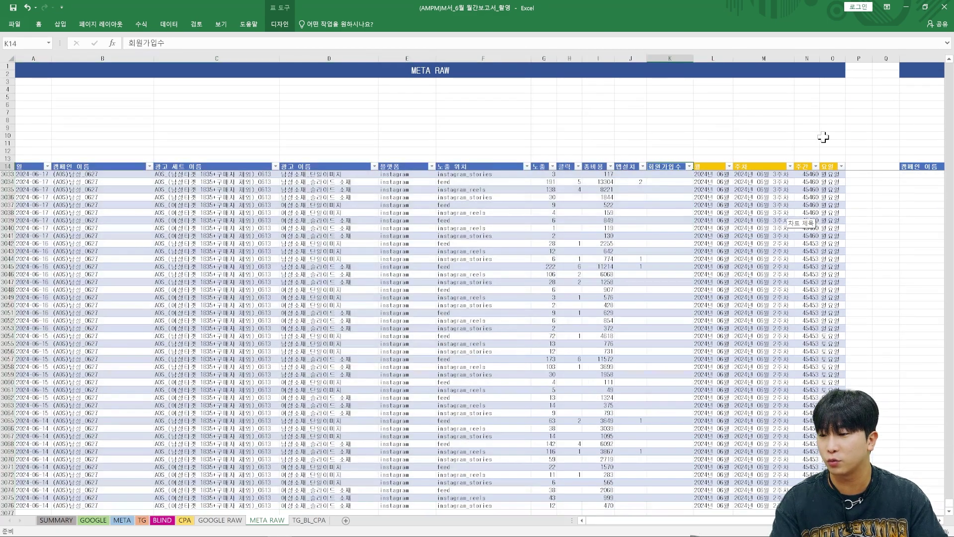
{"action": "key", "text": "Down"}
{"action": "key", "text": "Left"}
Go through the first data row of META RAW across the calculated date columns up to 요일
{"action": "key", "text": "Right"}
{"action": "key", "text": "Right"}
{"action": "key", "text": "Right"}
{"action": "key", "text": "Right"}
{"action": "key", "text": "Right"}
{"action": "key", "text": "Right"}
{"action": "key", "text": "Right"}
{"action": "key", "text": "Right"}
{"action": "key", "text": "Right"}
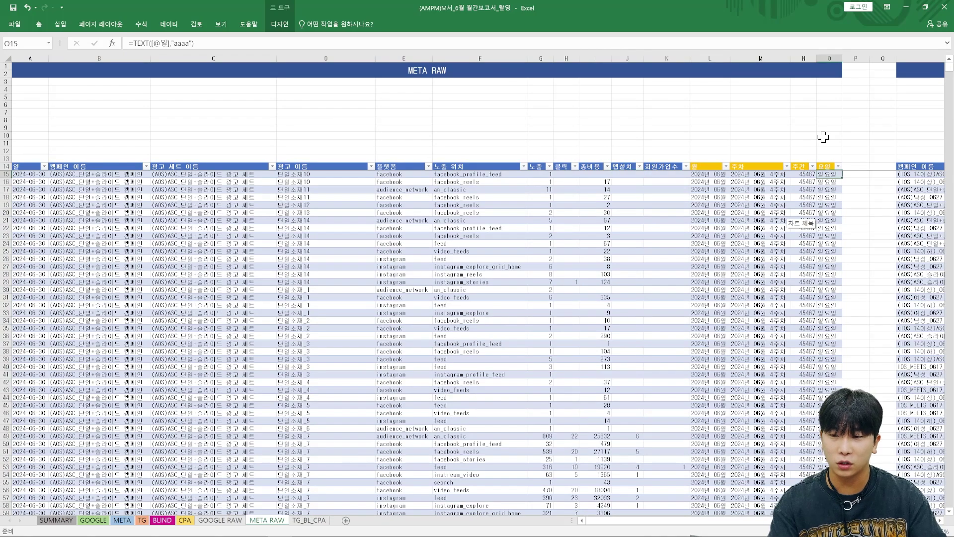
Go to the META 성별 table and examine its campaign, ad set, ad name, gender, age and metric columns
{"action": "key", "text": "Right"}
{"action": "key", "text": "Right"}
{"action": "key", "text": "Right"}
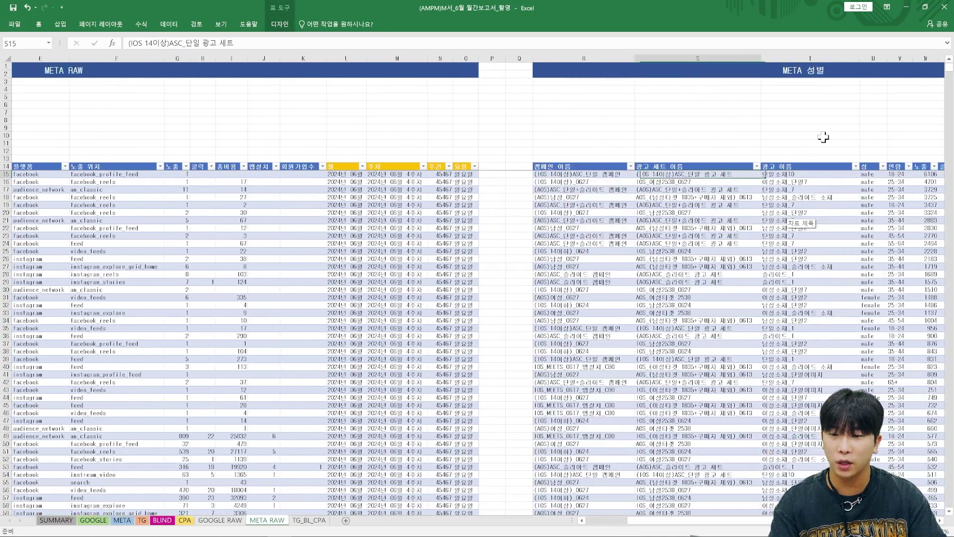
{"action": "key", "text": "Right"}
{"action": "key", "text": "Right"}
{"action": "key", "text": "Right"}
{"action": "key", "text": "Right"}
{"action": "key", "text": "Right"}
{"action": "key", "text": "Left"}
{"action": "key", "text": "Left"}
{"action": "key", "text": "Left"}
{"action": "key", "text": "Left"}
{"action": "key", "text": "Left"}
{"action": "key", "text": "Left"}
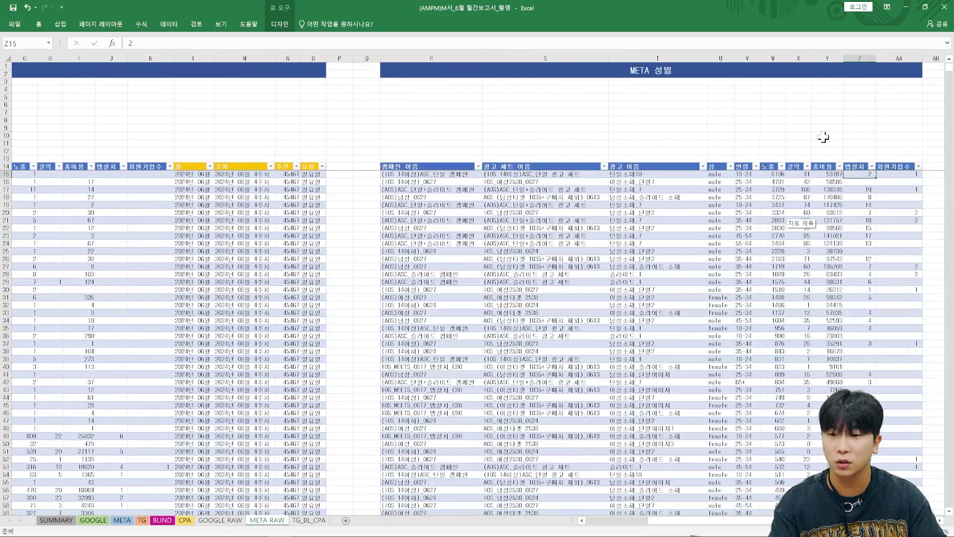
Select the first data row of the META 성별 table from the 성 column through 회원가입수
{"action": "key", "text": "shift+Right"}
{"action": "key", "text": "shift+Right"}
{"action": "key", "text": "shift+Right"}
{"action": "key", "text": "shift+Right"}
{"action": "key", "text": "shift+Right"}
{"action": "key", "text": "shift+Right"}
{"action": "key", "text": "shift+Right"}
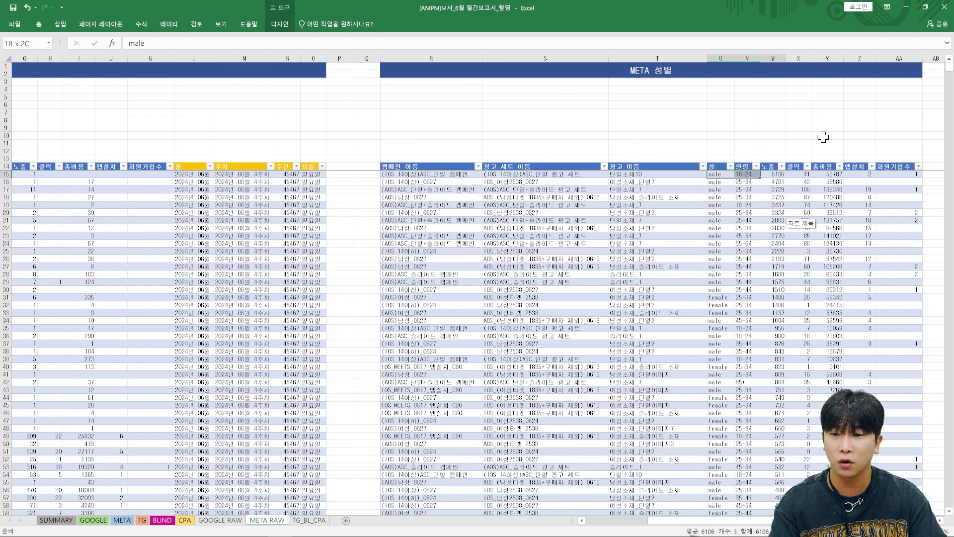
{"action": "key", "text": "shift+Left"}
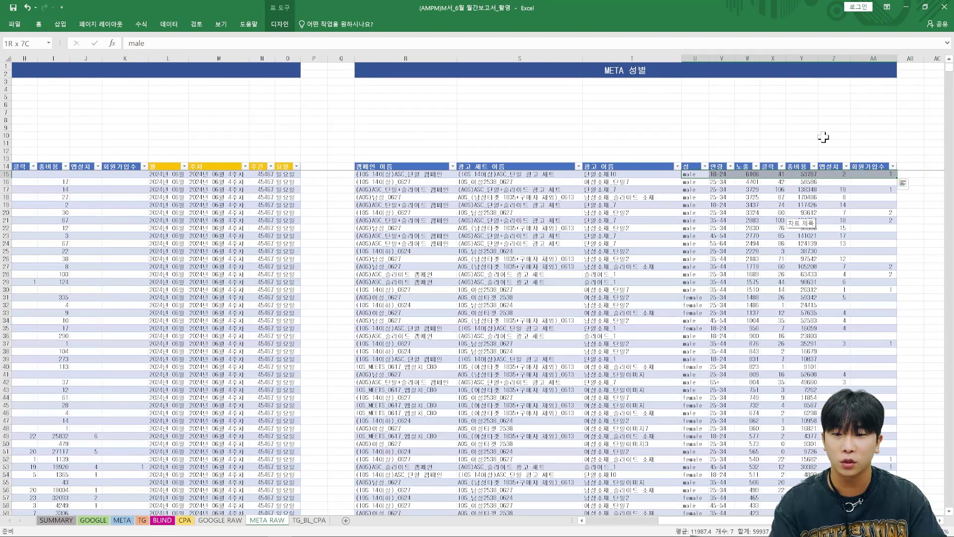
Browse down through the lower rows of the META 성별 table
{"action": "key", "text": "Down"}
{"action": "key", "text": "Down"}
{"action": "key", "text": "Down"}
{"action": "key", "text": "Down"}
{"action": "key", "text": "Down"}
{"action": "key", "text": "Page_Down"}
{"action": "key", "text": "Page_Down"}
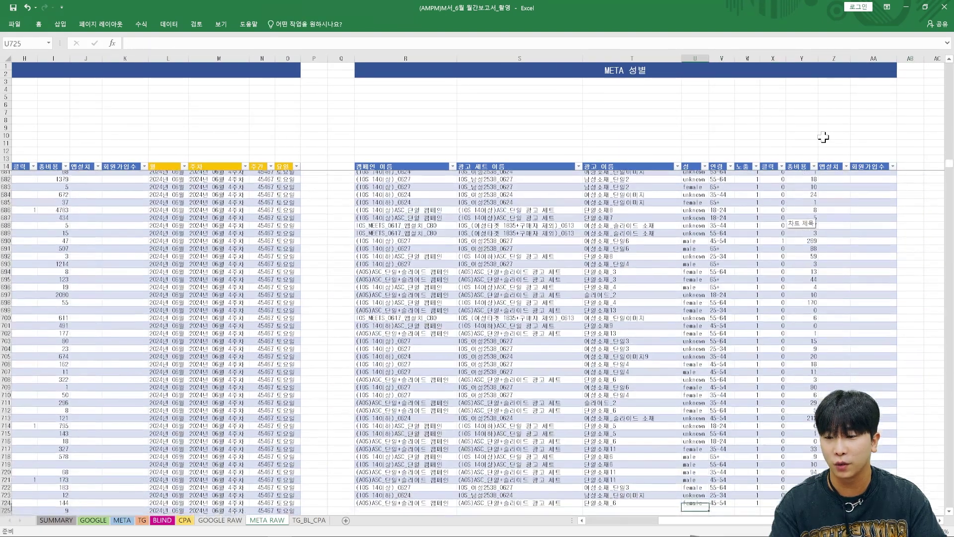
Switch to the TG_BL_CPA sheet and go through the TG table's columns up to 요일
{"action": "key", "text": "ctrl+Page_Down"}
{"action": "key", "text": "Up"}
{"action": "key", "text": "Left"}
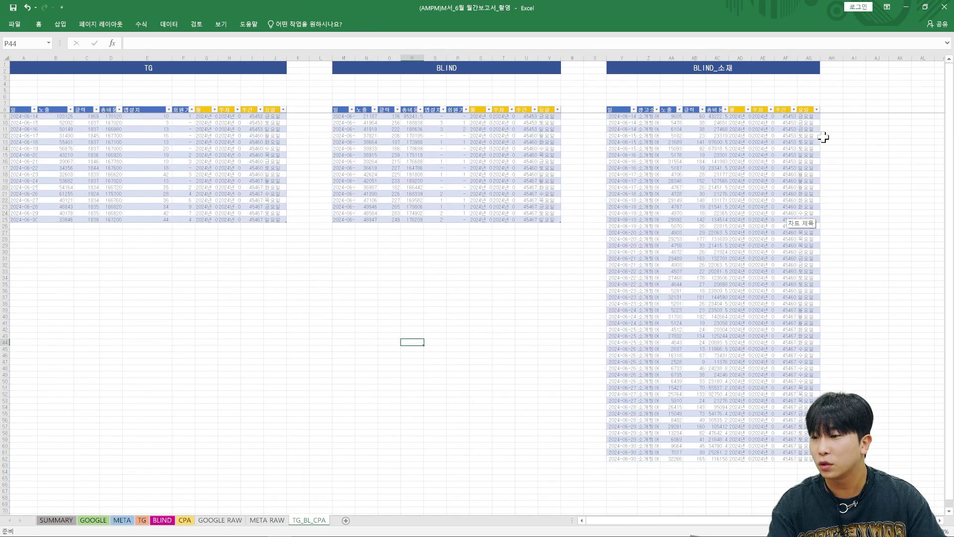
{"action": "key", "text": "Left"}
{"action": "key", "text": "Left"}
{"action": "key", "text": "Left"}
{"action": "key", "text": "ctrl+Home"}
{"action": "key", "text": "Right"}
{"action": "key", "text": "Right"}
{"action": "key", "text": "Right"}
{"action": "key", "text": "Right"}
{"action": "key", "text": "Right"}
{"action": "key", "text": "Right"}
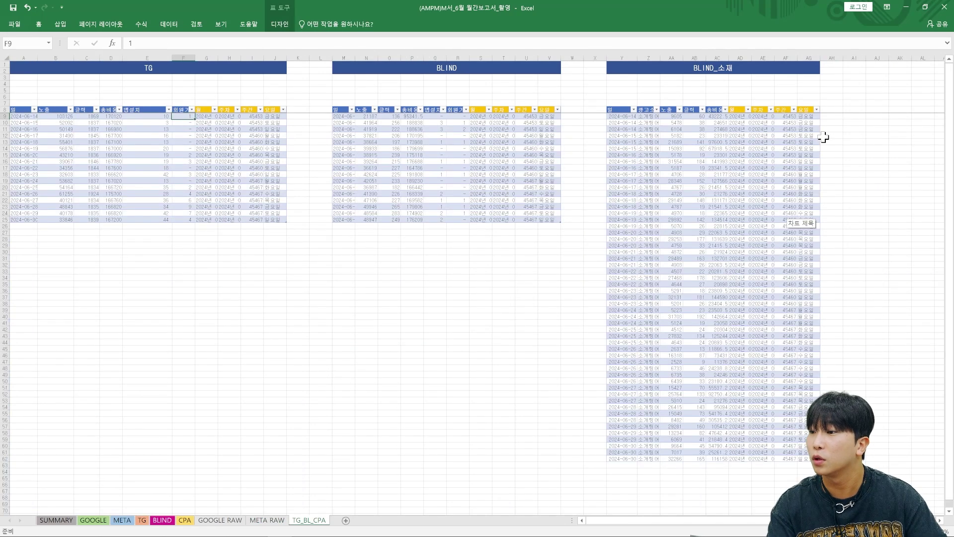
{"action": "key", "text": "Right"}
{"action": "key", "text": "Right"}
{"action": "key", "text": "Right"}
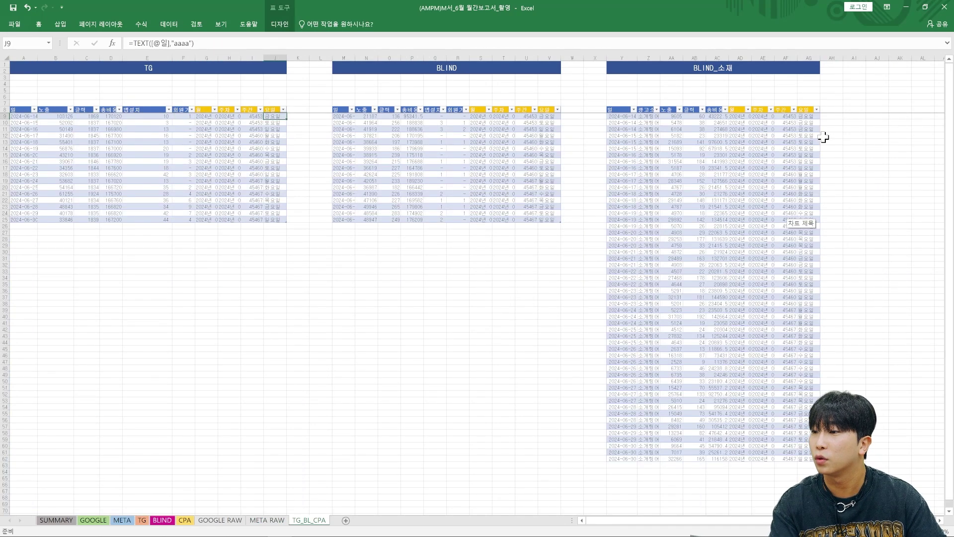
Review the formulas in the 월, 주차, 주간 and 요일 columns of the TG table
{"action": "key", "text": "Left"}
{"action": "key", "text": "Left"}
{"action": "key", "text": "Left"}
{"action": "key", "text": "Right"}
{"action": "key", "text": "Right"}
{"action": "key", "text": "Right"}
{"action": "key", "text": "Right"}
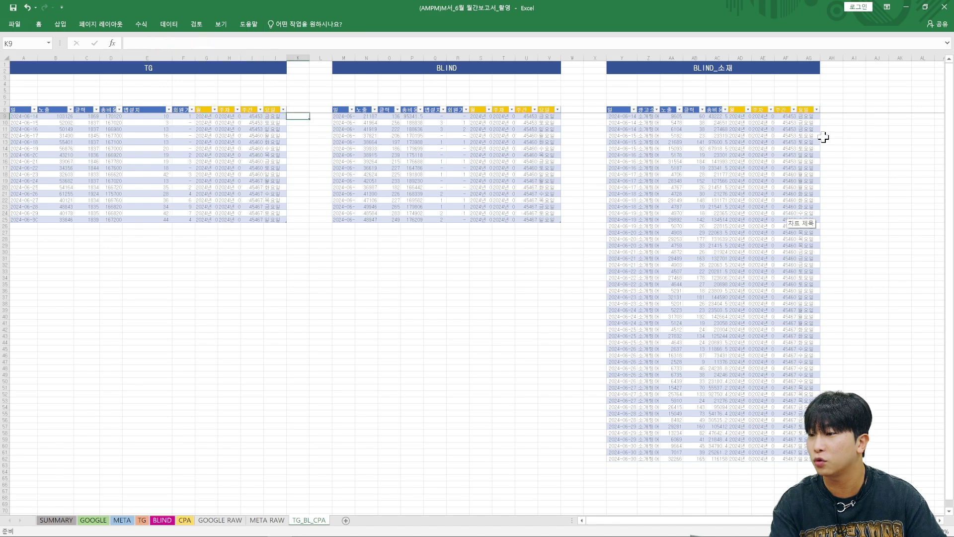
{"action": "key", "text": "Left"}
{"action": "key", "text": "Left"}
{"action": "key", "text": "Left"}
{"action": "key", "text": "Left"}
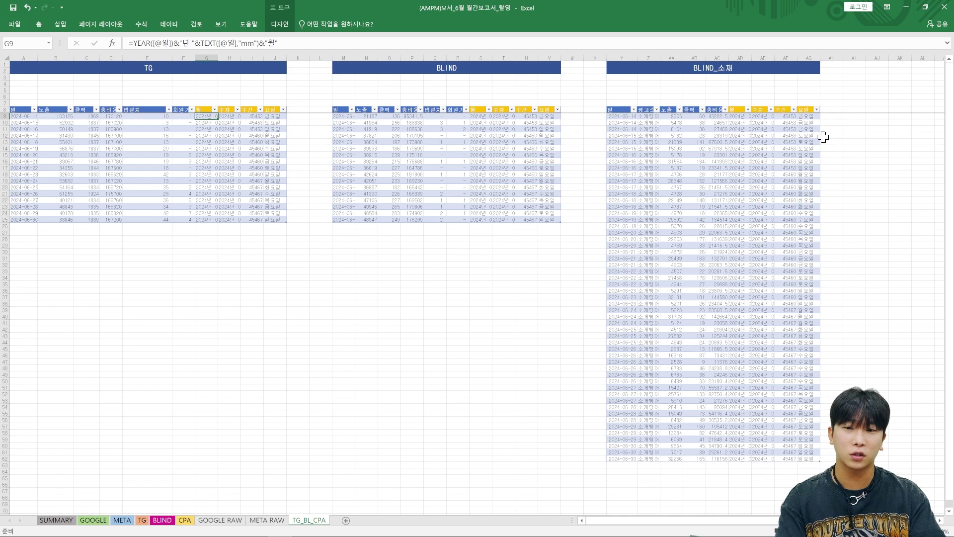
Select the cost, app install and sign-up cells in the TG table's first data row
{"action": "key", "text": "Left"}
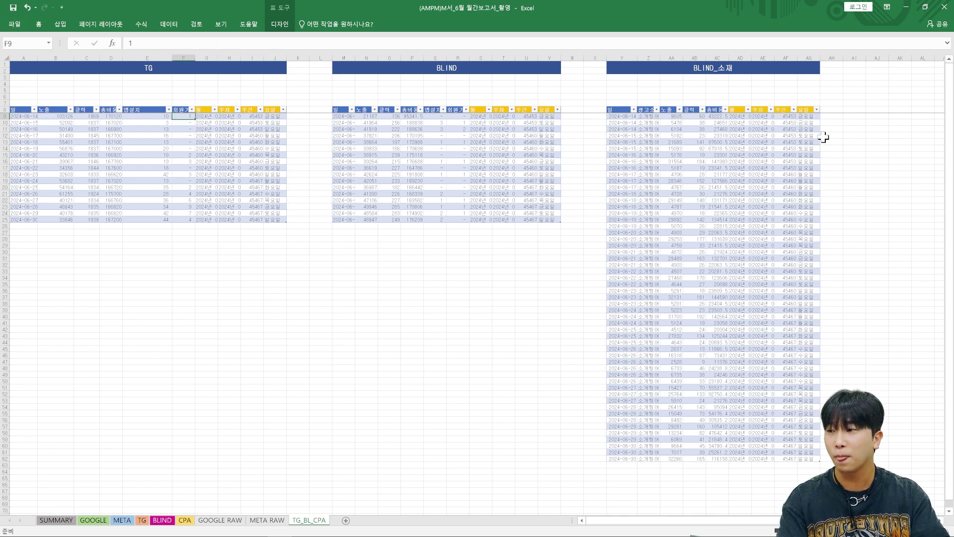
{"action": "key", "text": "shift+Left"}
{"action": "key", "text": "shift+Left"}
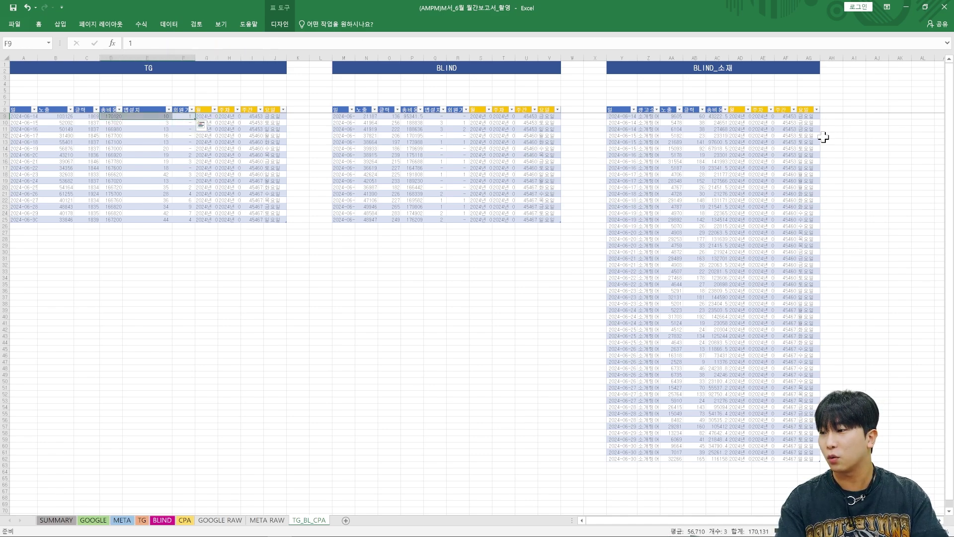
Switch to the GOOGLE RAW sheet and view the date and campaign columns in its first rows
{"action": "key", "text": "ctrl+Page_Up"}
{"action": "key", "text": "ctrl+Page_Up"}
{"action": "key", "text": "ctrl+Page_Up"}
{"action": "key", "text": "ctrl+Page_Down"}
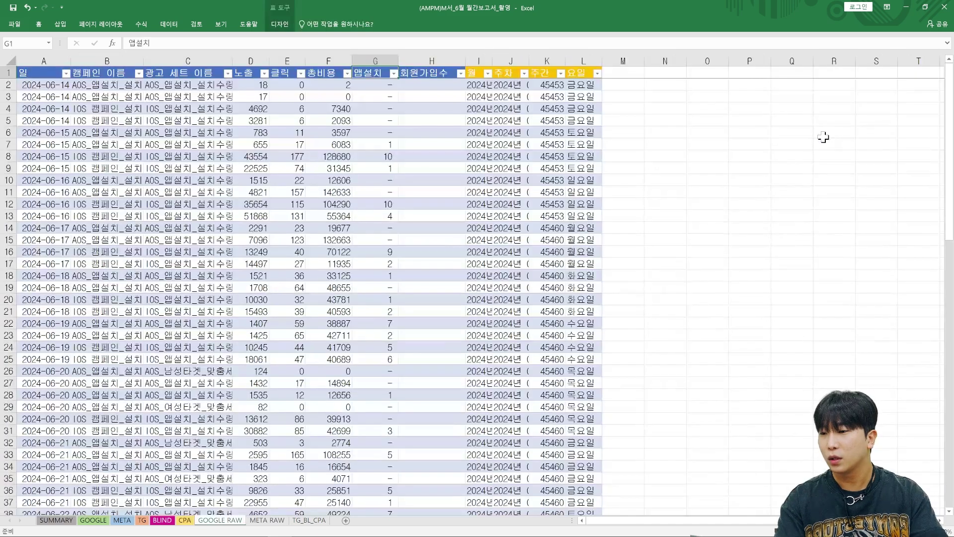
{"action": "key", "text": "Left"}
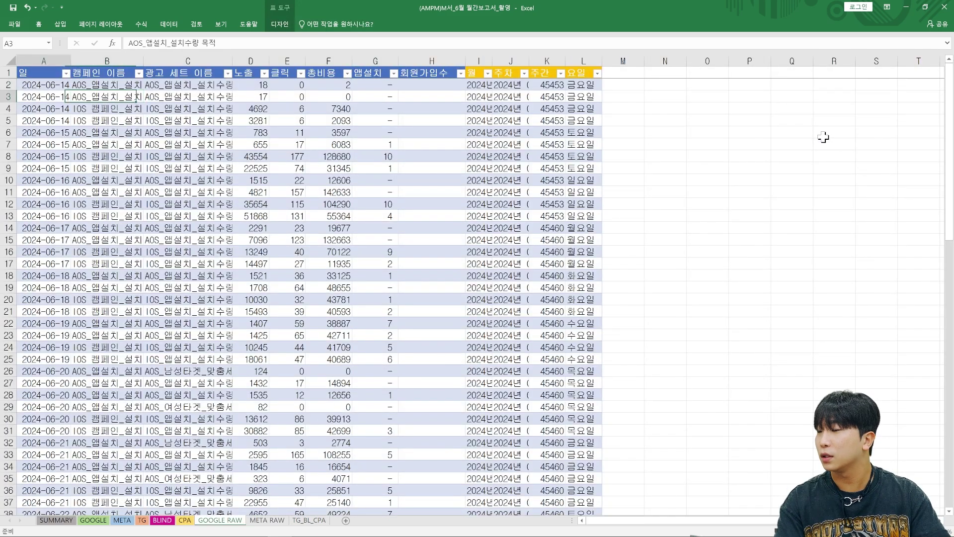
{"action": "key", "text": "Up"}
Move across the GOOGLE RAW columns and examine the formulas in the 주차 and 주간 columns
{"action": "key", "text": "Right"}
{"action": "key", "text": "Right"}
{"action": "key", "text": "Right"}
{"action": "key", "text": "Right"}
{"action": "key", "text": "Right"}
{"action": "key", "text": "Right"}
{"action": "key", "text": "Right"}
{"action": "key", "text": "Right"}
{"action": "key", "text": "Right"}
{"action": "key", "text": "Down"}
{"action": "key", "text": "Down"}
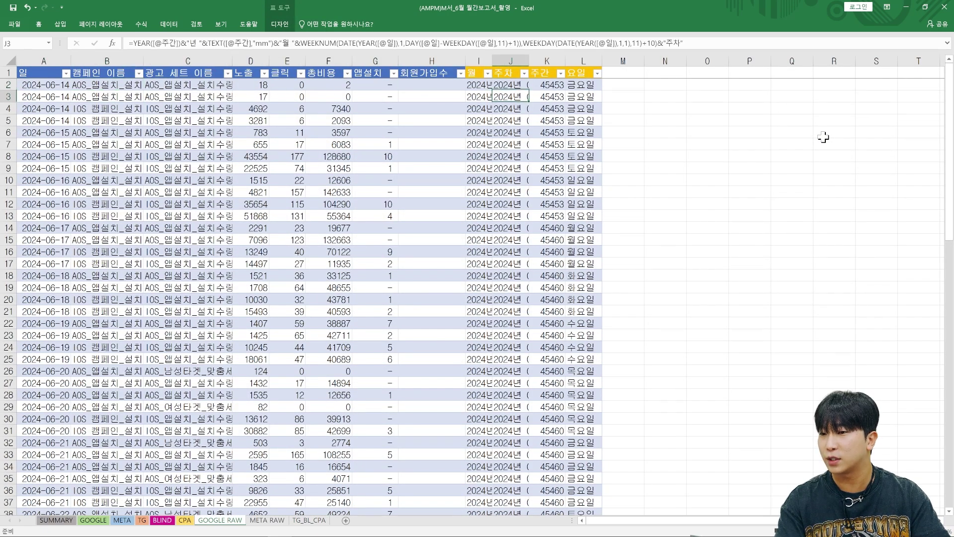
{"action": "key", "text": "Up"}
{"action": "key", "text": "Right"}
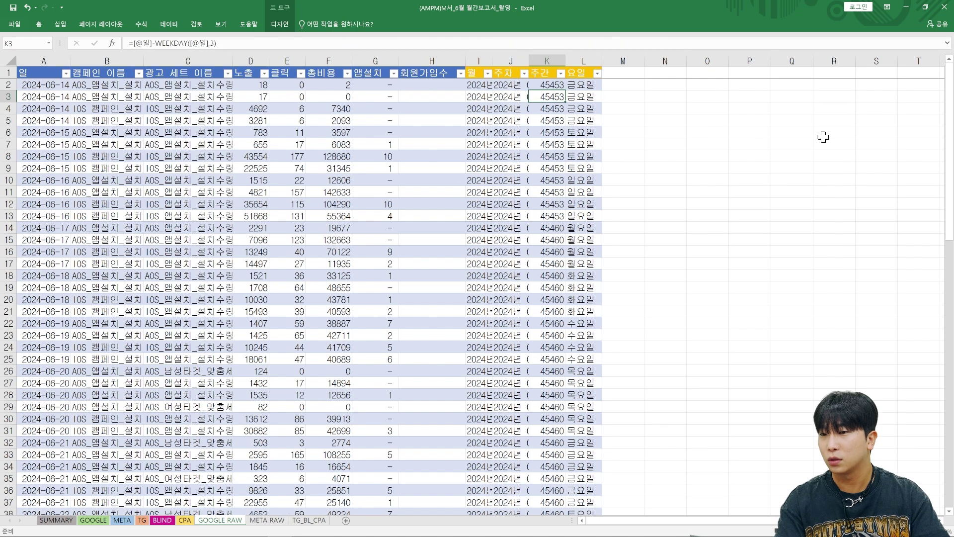
Look through the META RAW and TG_BL_CPA sheets and return to the GOOGLE RAW table
{"action": "key", "text": "ctrl+Page_Down"}
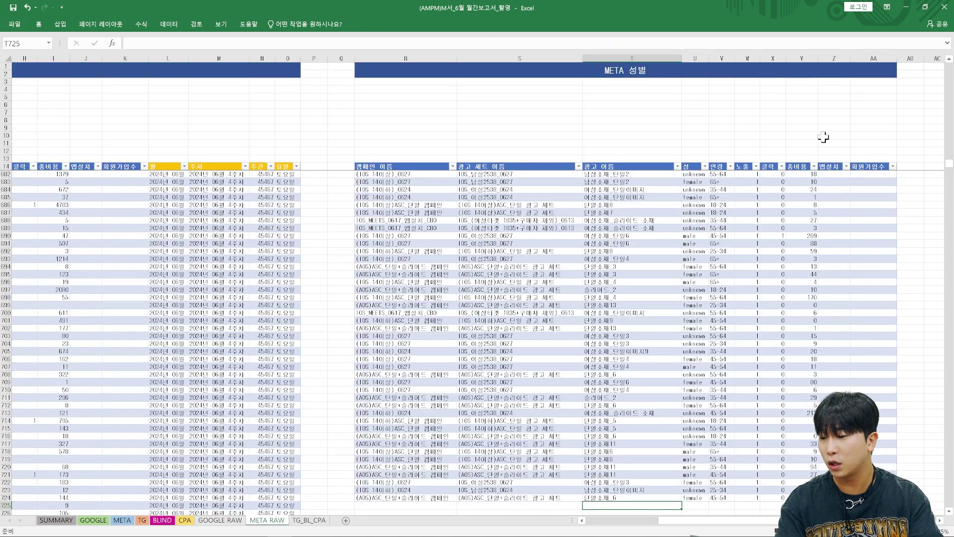
{"action": "key", "text": "ctrl+Page_Up"}
{"action": "key", "text": "ctrl+Page_Down"}
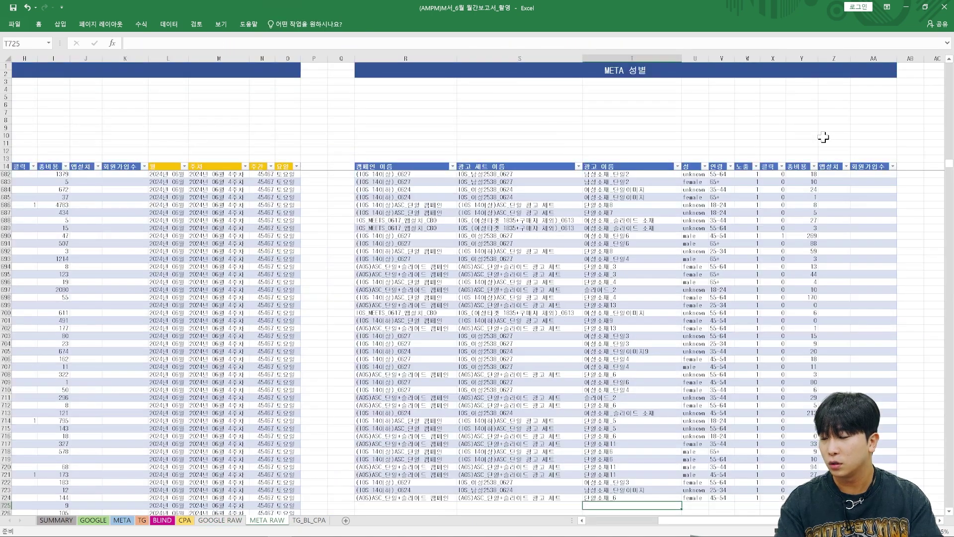
{"action": "key", "text": "ctrl+Page_Down"}
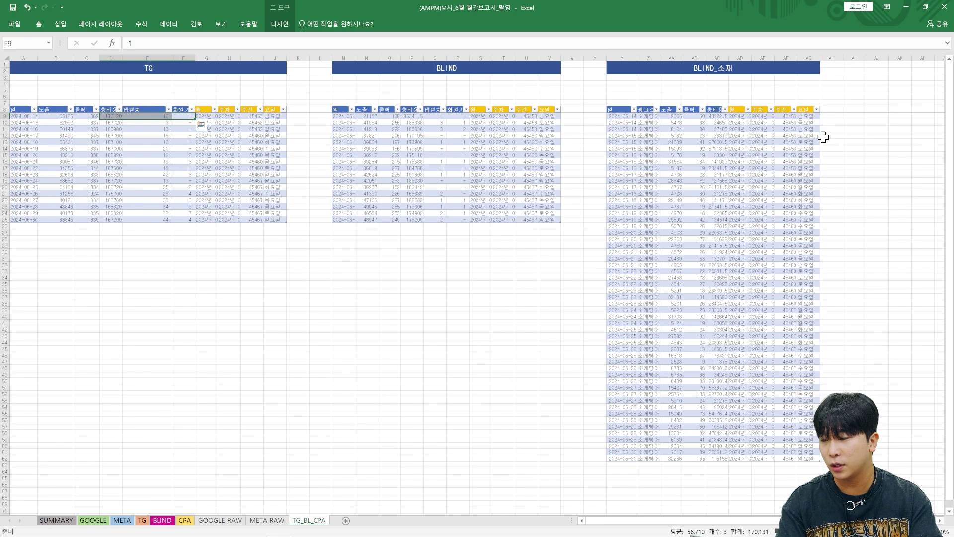
{"action": "key", "text": "ctrl+Page_Up"}
{"action": "key", "text": "ctrl+Page_Up"}
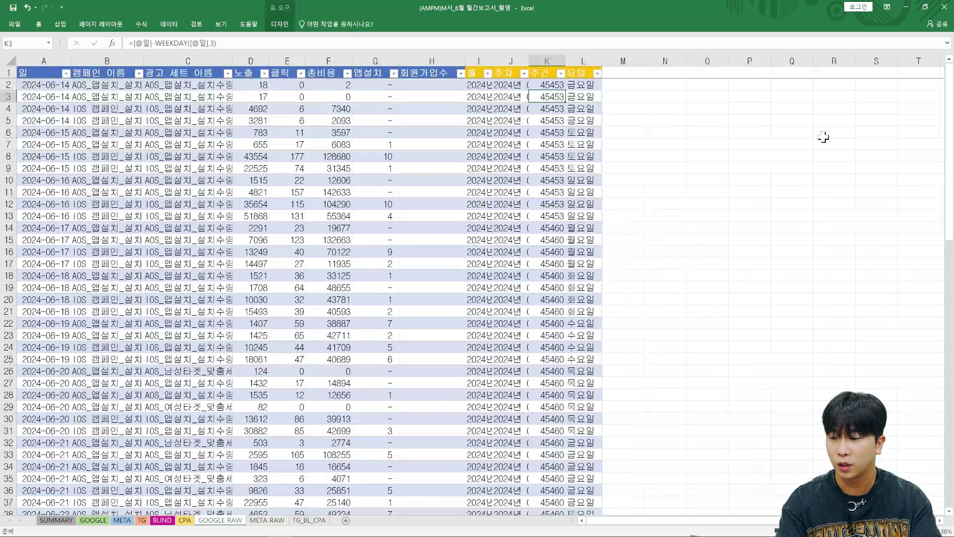
{"action": "scroll", "coordinate": [442, 346], "scroll_direction": "up", "scroll_amount": 3}
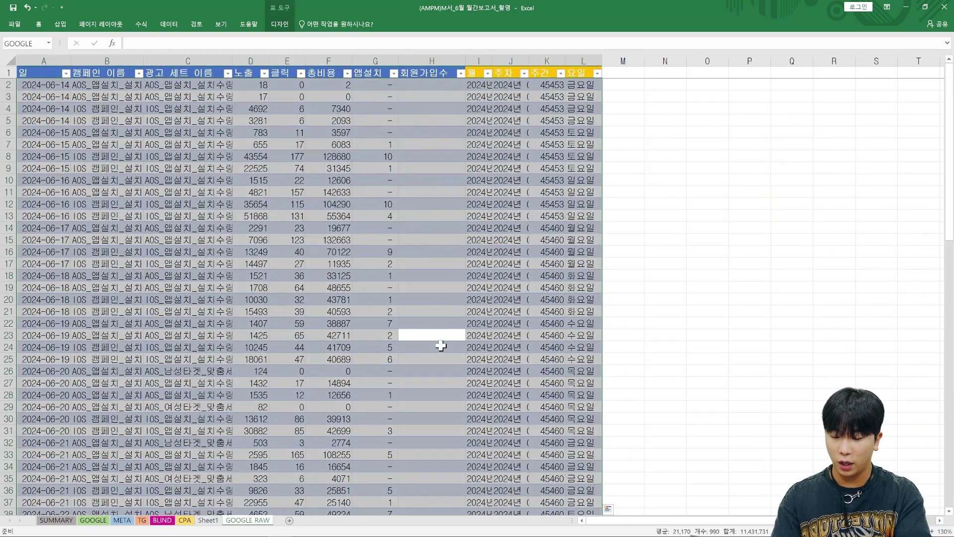
Insert a pivot table on a new worksheet from the whole GOOGLE table in the GOOGLE RAW sheet
{"action": "left_click", "coordinate": [441, 346]}
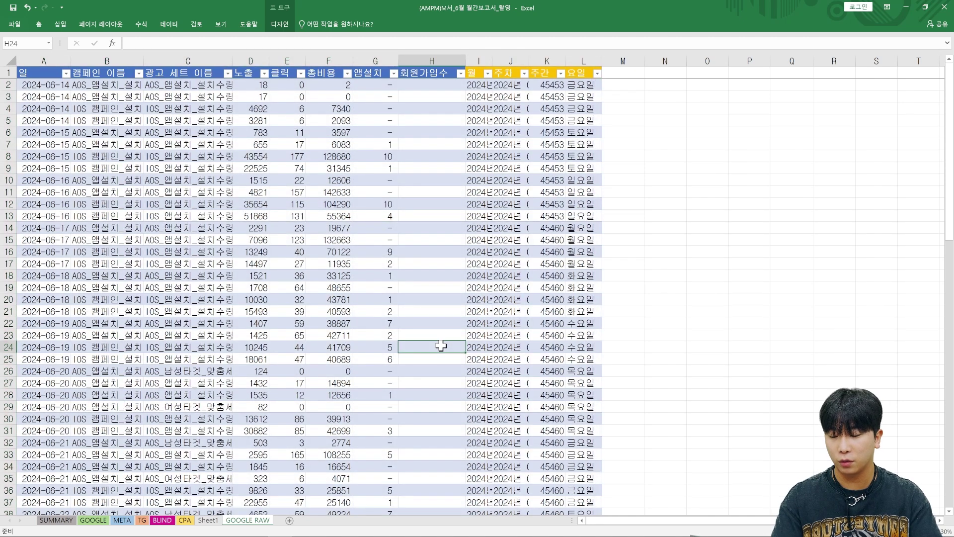
{"action": "key", "text": "ctrl+a"}
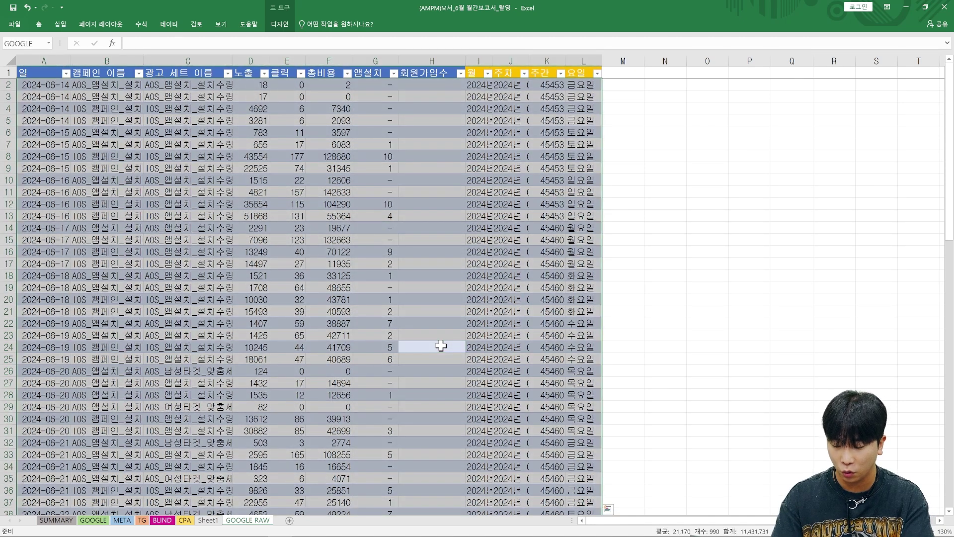
{"action": "key", "text": "alt+n"}
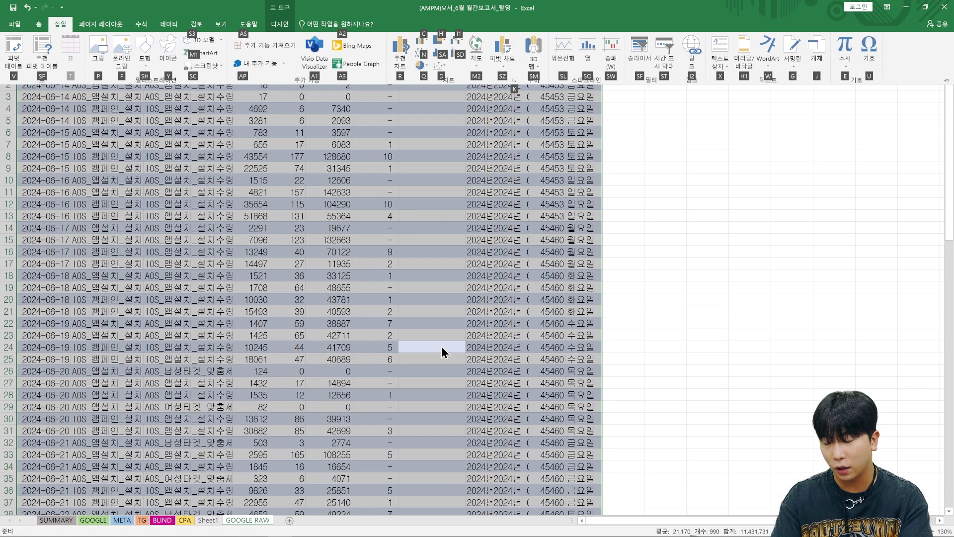
{"action": "key", "text": "v"}
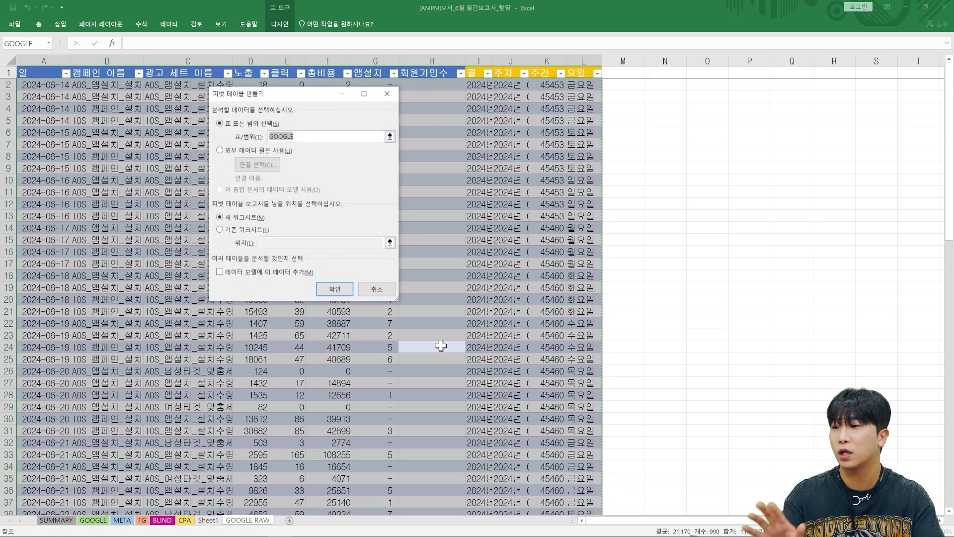
{"action": "key", "text": "Escape"}
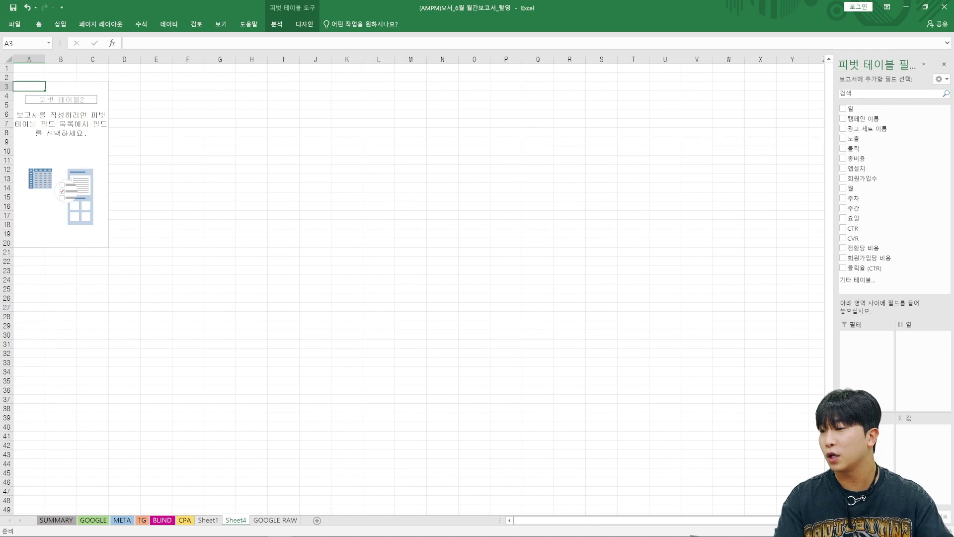
{"action": "left_click", "coordinate": [91, 158]}
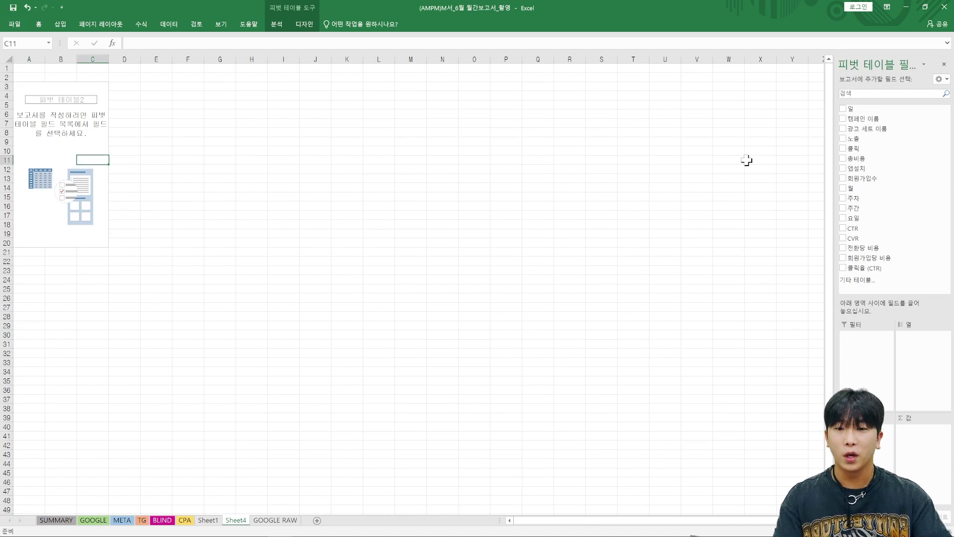
Summarise 노출, 클릭 and 앱설치 by 캠페인 이름 in the pivot table, and replace the campaign row field with 주차
{"action": "left_click", "coordinate": [843, 119]}
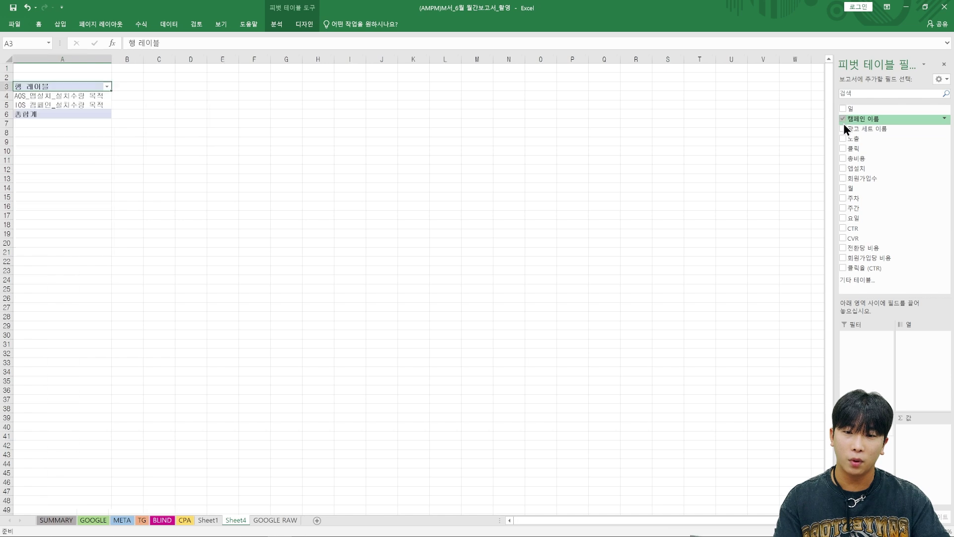
{"action": "left_click", "coordinate": [843, 138]}
{"action": "left_click", "coordinate": [844, 149]}
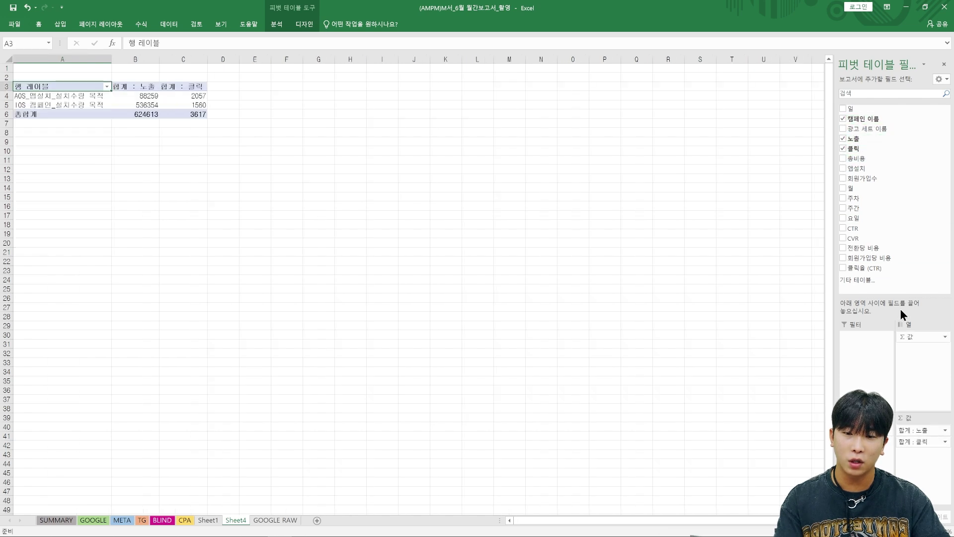
{"action": "left_click", "coordinate": [843, 169]}
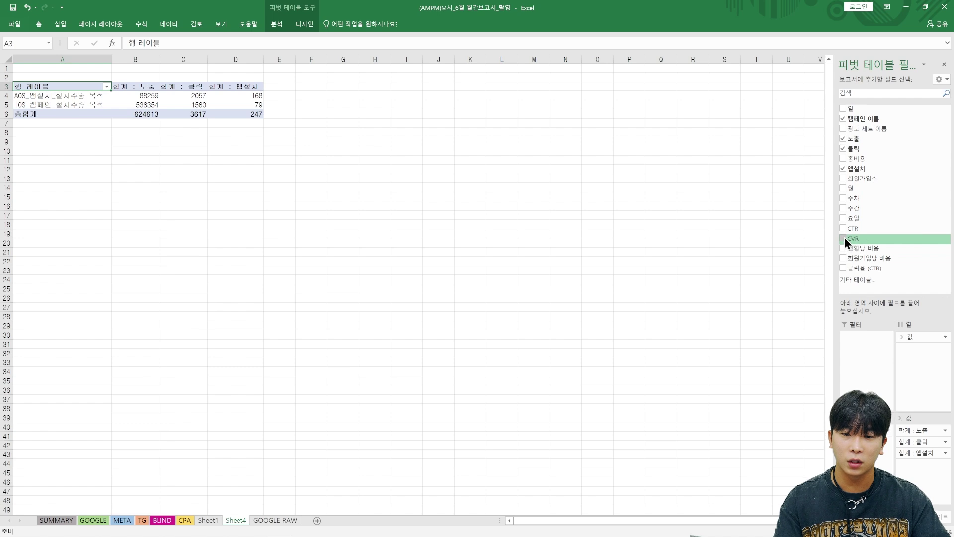
{"action": "left_click_drag", "start_coordinate": [877, 197], "coordinate": [864, 430]}
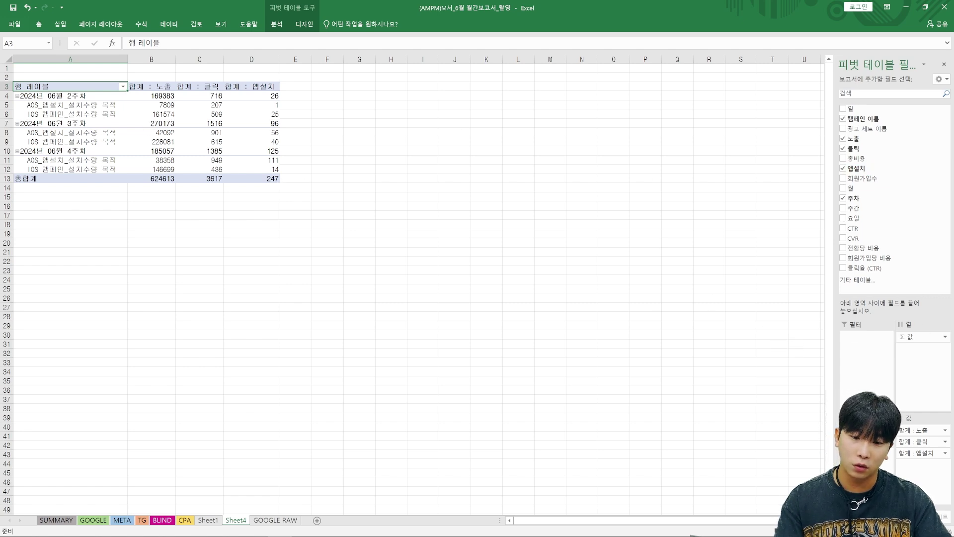
{"action": "left_click_drag", "start_coordinate": [865, 442], "coordinate": [920, 198]}
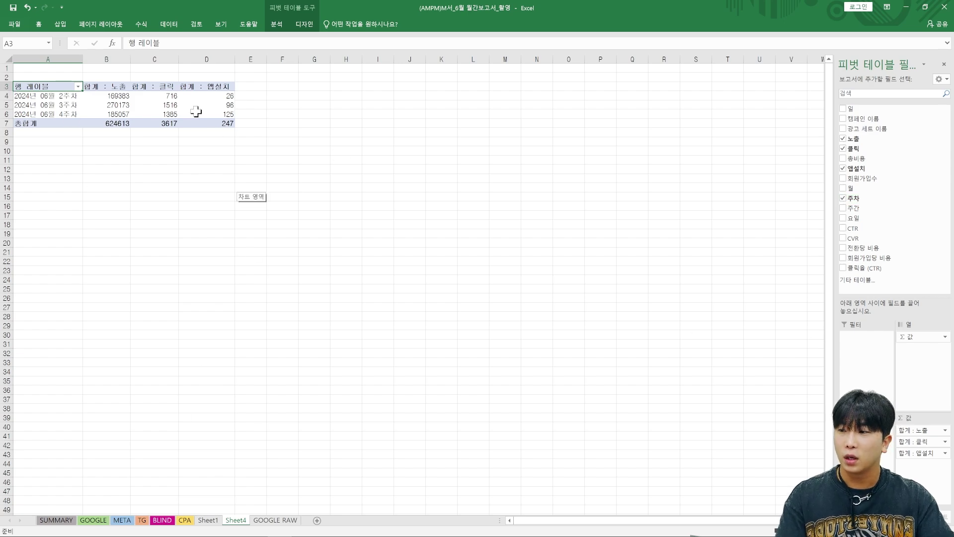
Examine the CTR, CVR and 앱설치당 비용 columns of the 월별 광고 성과 table on the GOOGLE sheet
{"action": "left_click", "coordinate": [122, 520]}
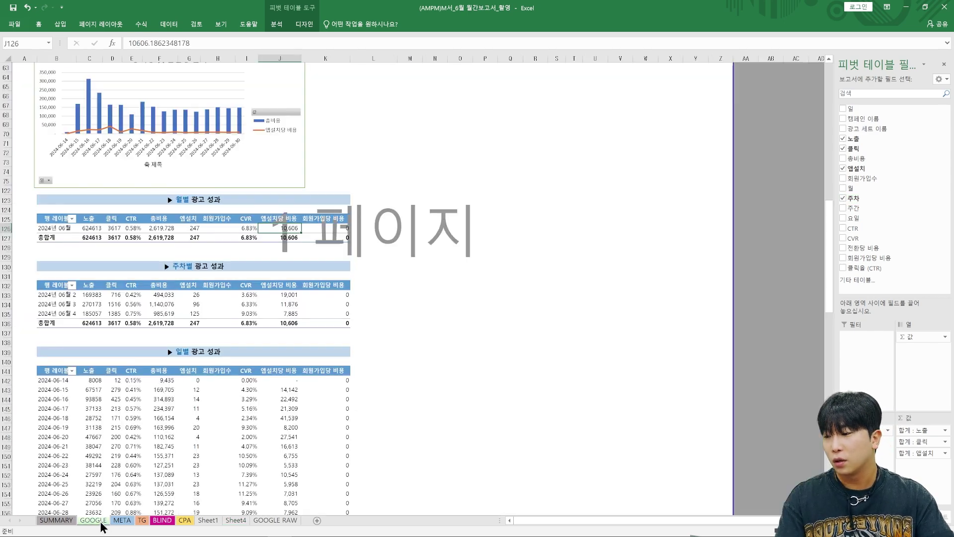
{"action": "left_click", "coordinate": [217, 237]}
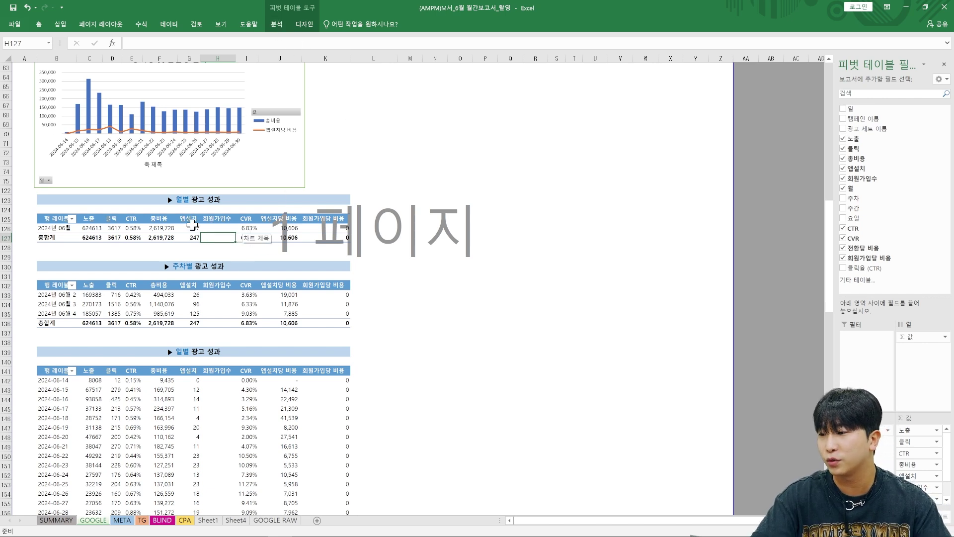
{"action": "left_click_drag", "start_coordinate": [132, 219], "coordinate": [133, 238]}
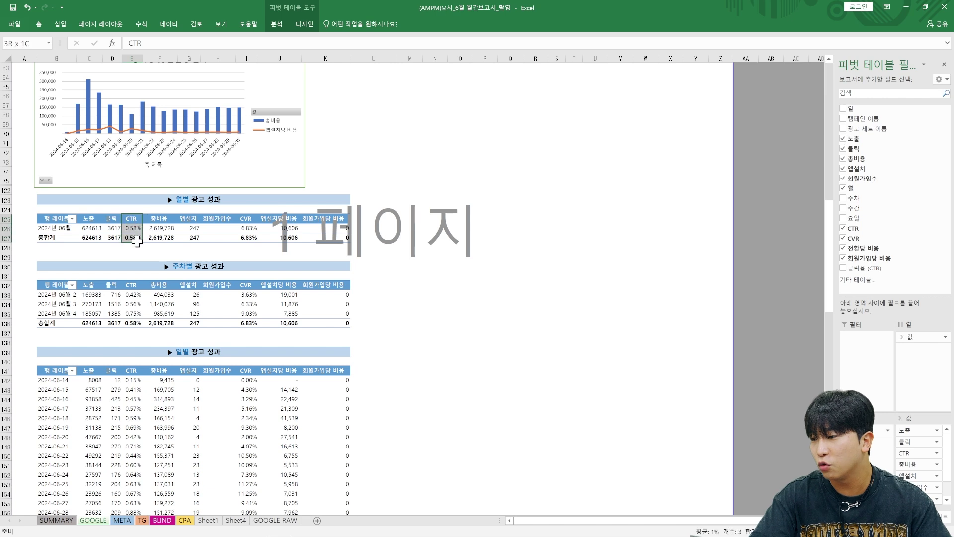
{"action": "left_click", "coordinate": [197, 218]}
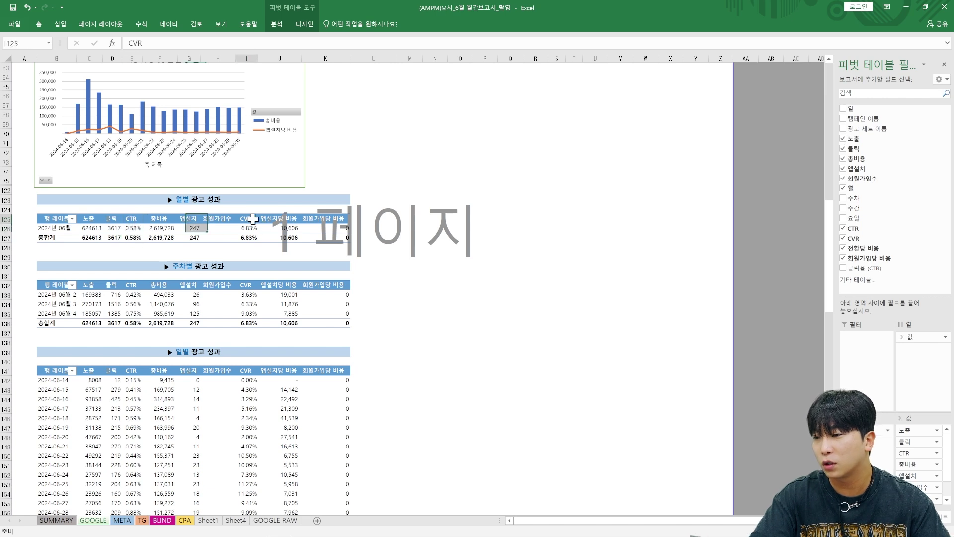
{"action": "left_click_drag", "start_coordinate": [246, 219], "coordinate": [247, 247]}
{"action": "left_click_drag", "start_coordinate": [277, 219], "coordinate": [281, 238]}
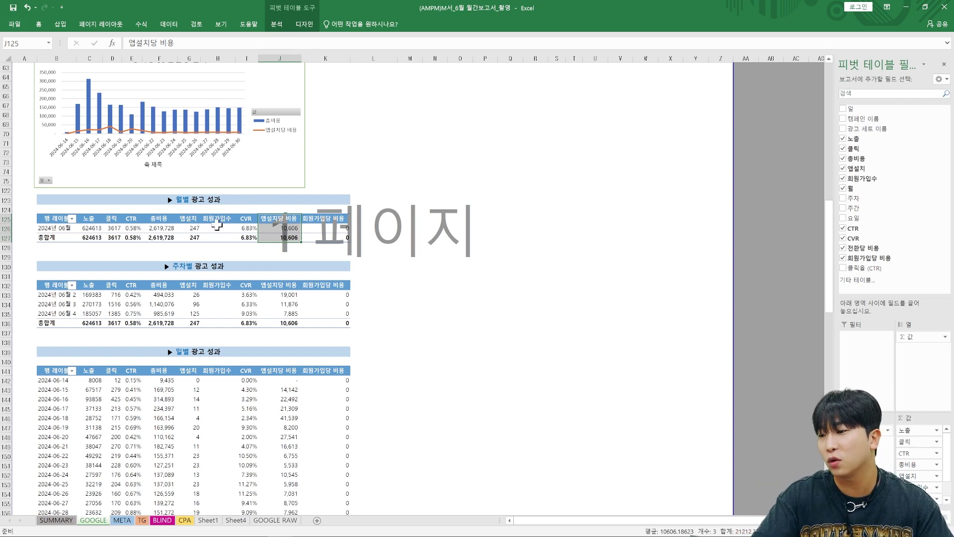
Open the calculated field settings for the 월별 광고 성과 pivot table from its 앱설치당 비용 column
{"action": "left_click", "coordinate": [217, 225]}
{"action": "left_click", "coordinate": [277, 24]}
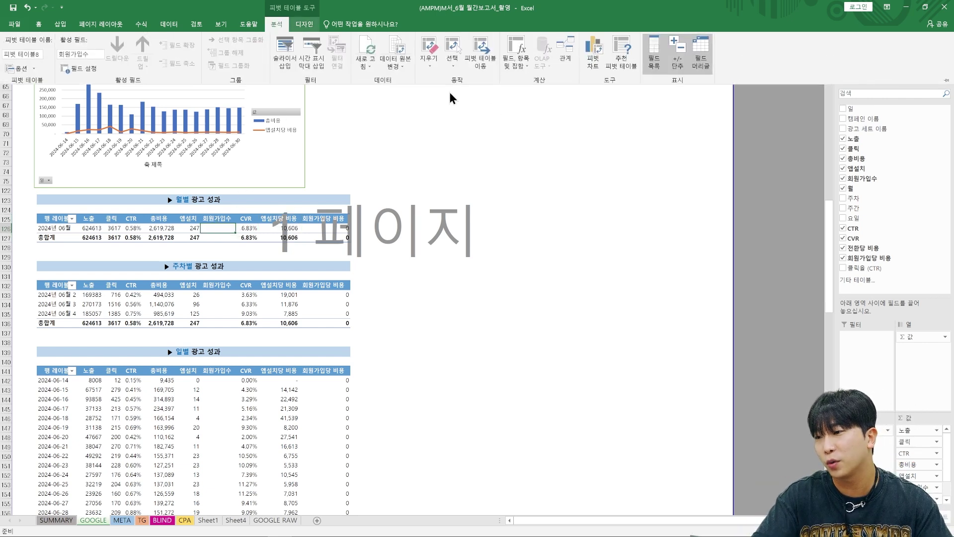
{"action": "left_click", "coordinate": [273, 218]}
{"action": "left_click", "coordinate": [278, 25]}
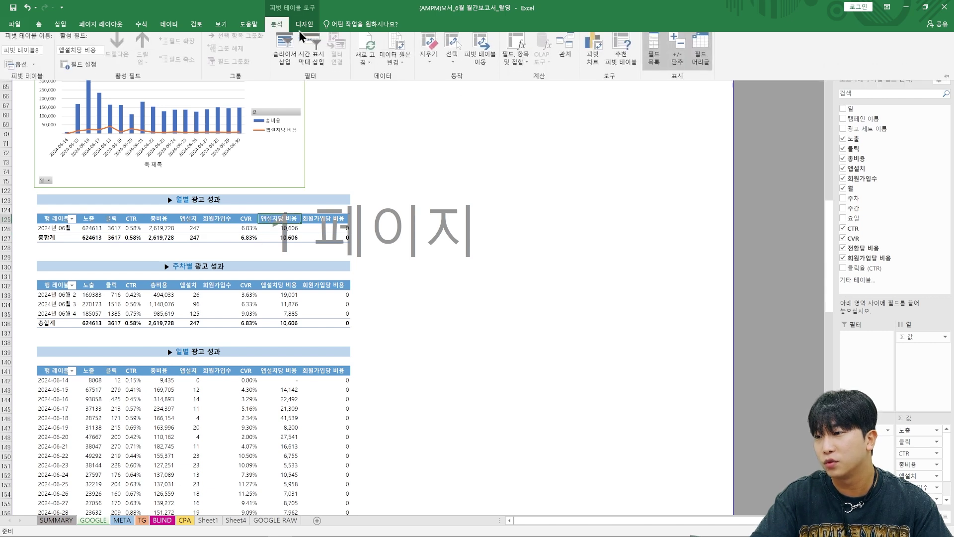
{"action": "left_click", "coordinate": [524, 73]}
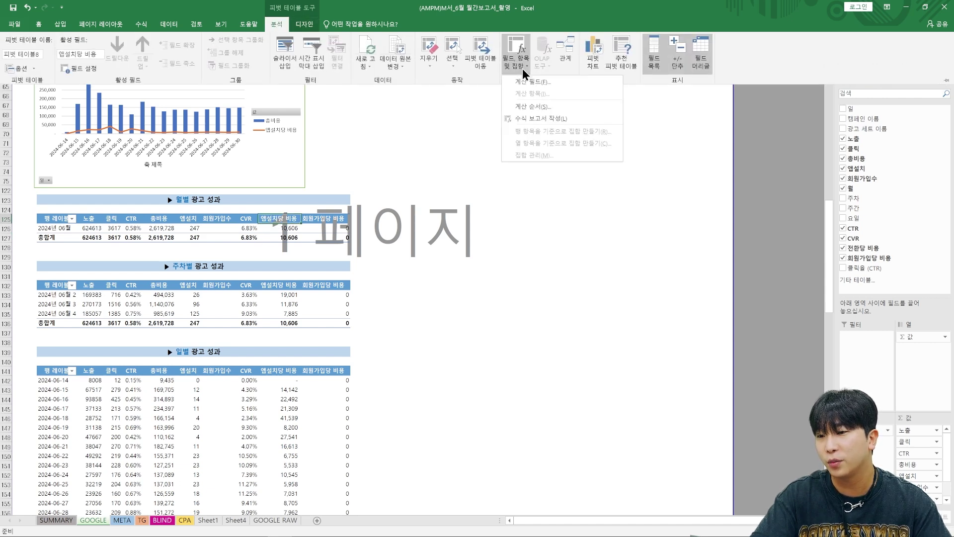
{"action": "left_click", "coordinate": [547, 82]}
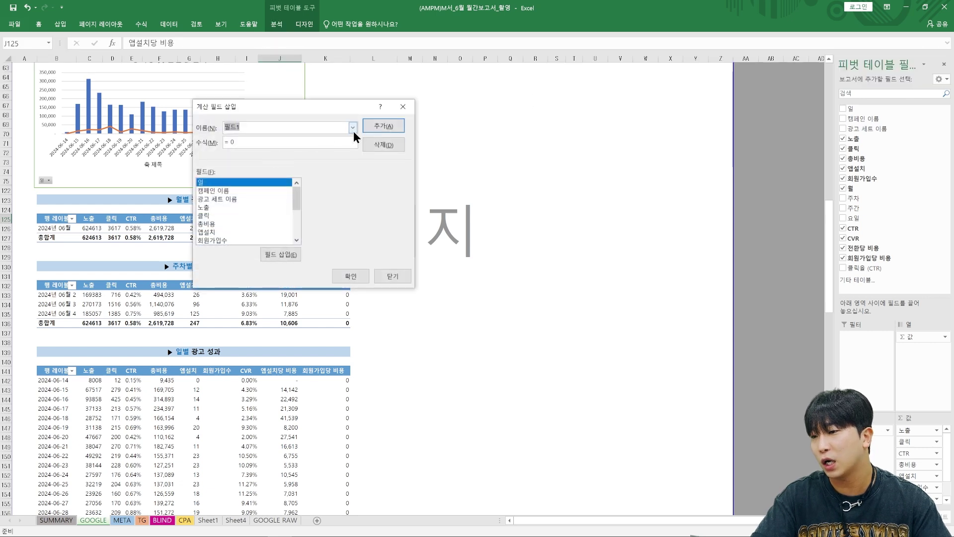
Review the formulas of the calculated fields CTR, CVR, 전환당 비용 and 회원가입당 비용, and close the dialog without changes
{"action": "left_click", "coordinate": [353, 127]}
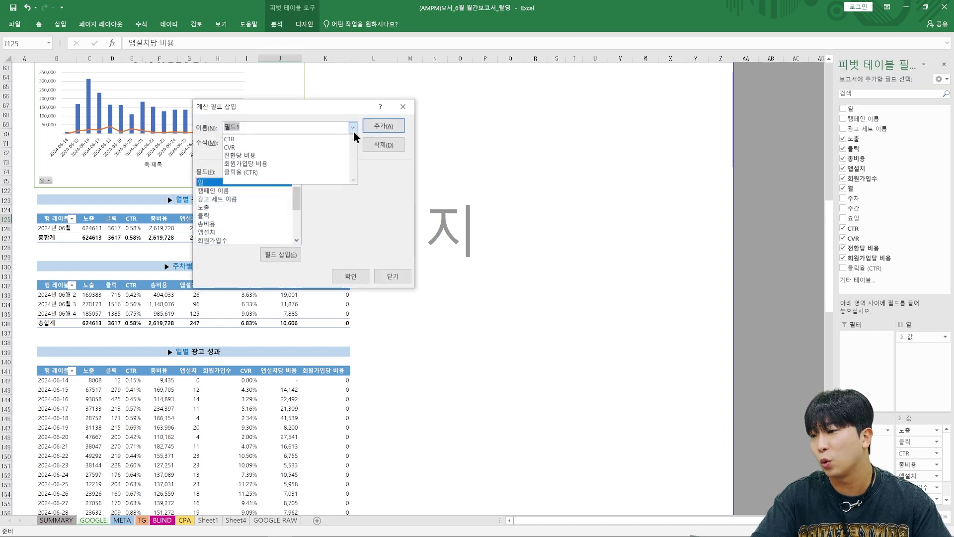
{"action": "left_click", "coordinate": [303, 139]}
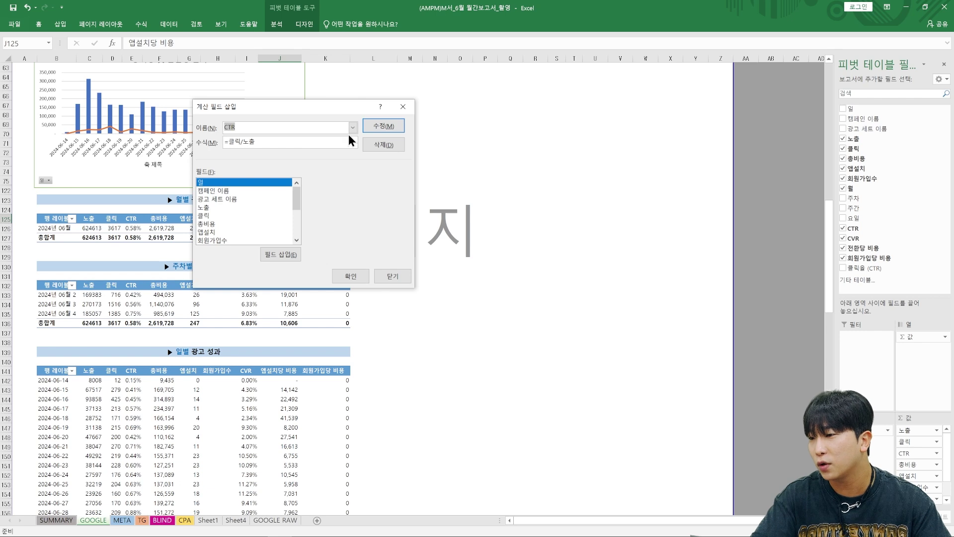
{"action": "left_click", "coordinate": [353, 128]}
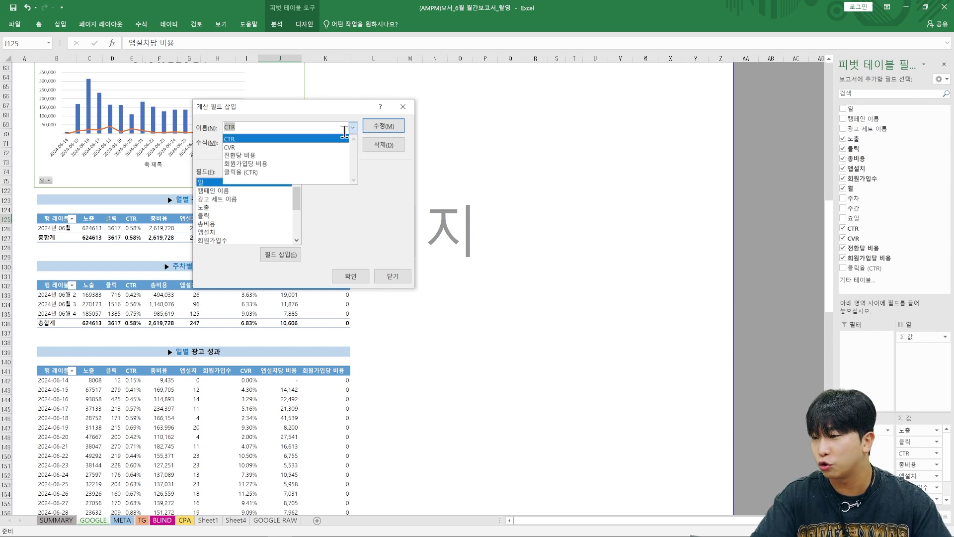
{"action": "left_click", "coordinate": [321, 150]}
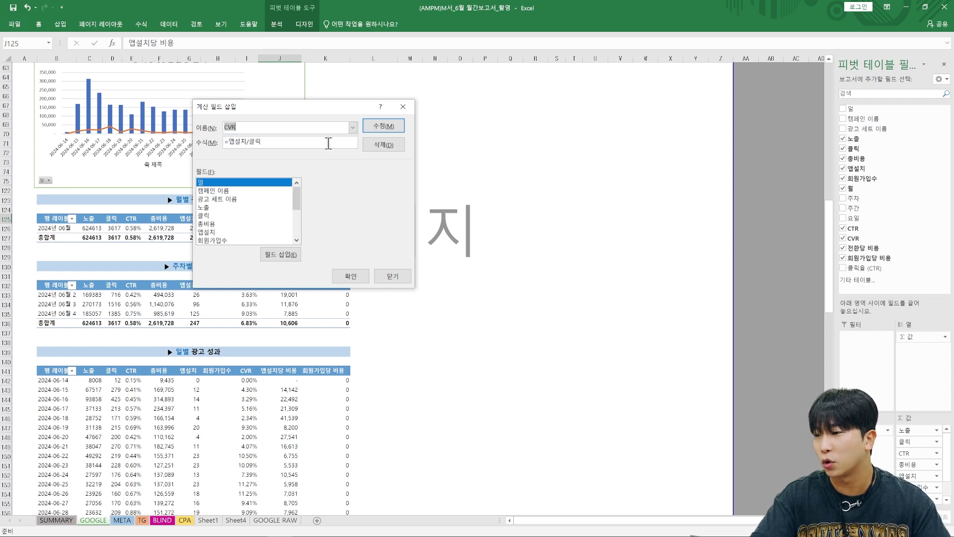
{"action": "left_click", "coordinate": [353, 127]}
{"action": "left_click", "coordinate": [314, 164]}
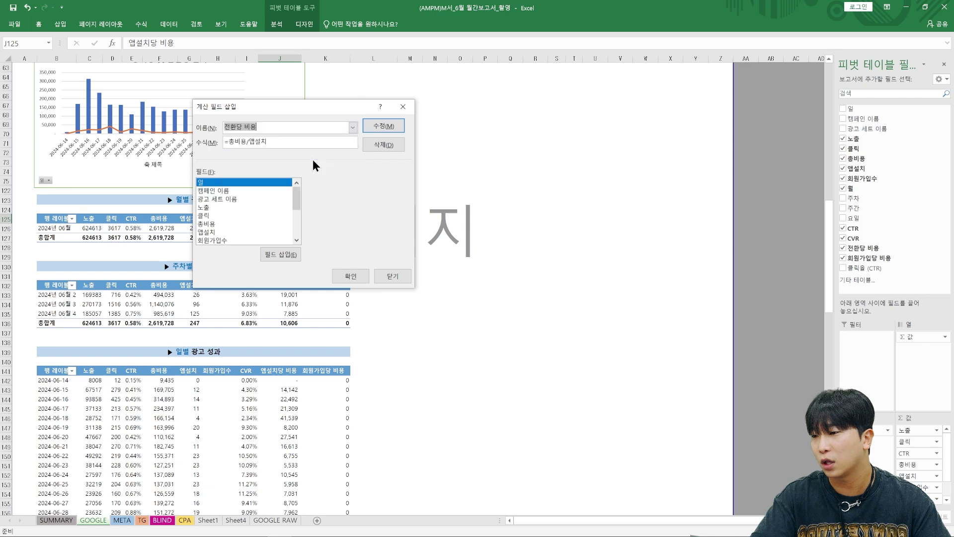
{"action": "left_click", "coordinate": [353, 128]}
{"action": "left_click", "coordinate": [313, 164]}
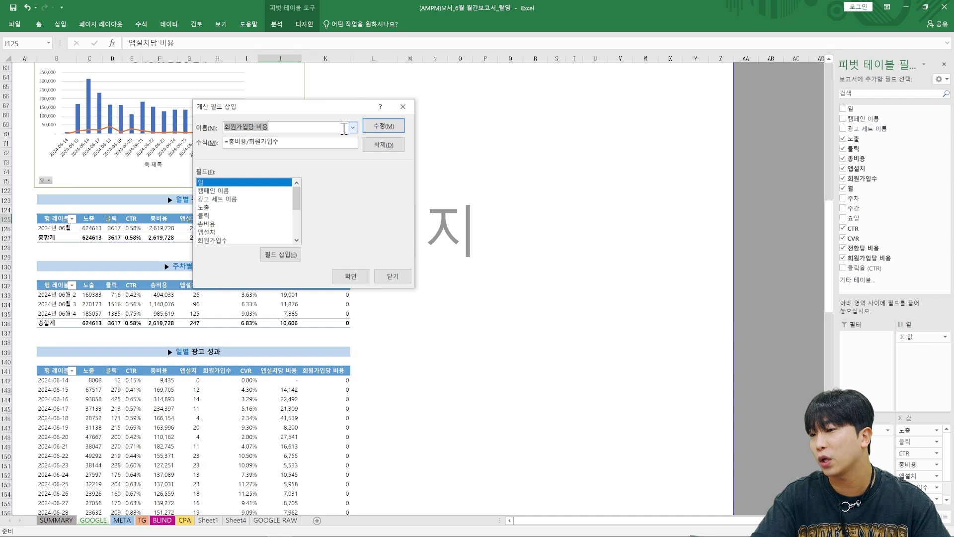
{"action": "left_click", "coordinate": [352, 128]}
{"action": "left_click", "coordinate": [368, 186]}
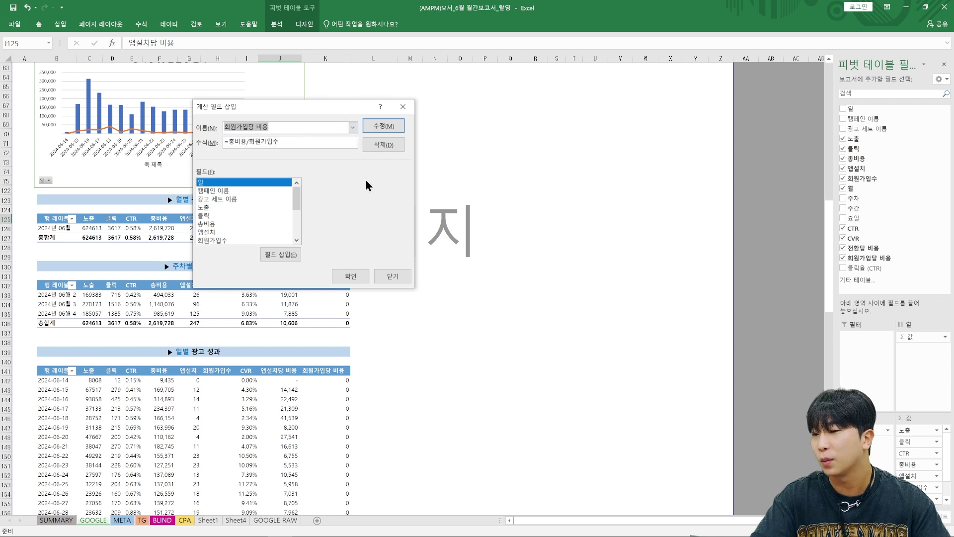
{"action": "left_click", "coordinate": [393, 276]}
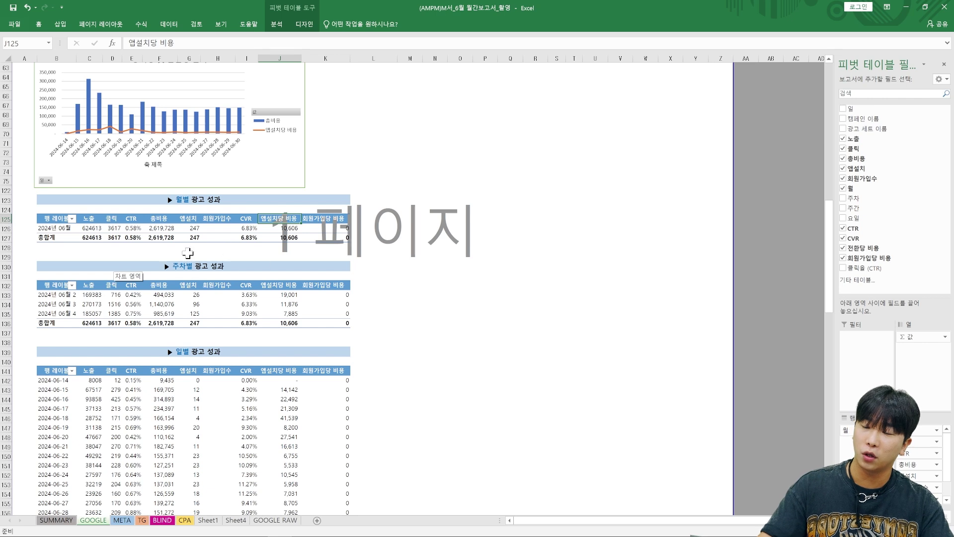
Rename the 합계 : 노출 column header of the weekly pivot table on Sheet4 as 노출수
{"action": "left_click", "coordinate": [235, 520]}
{"action": "left_click", "coordinate": [106, 87]}
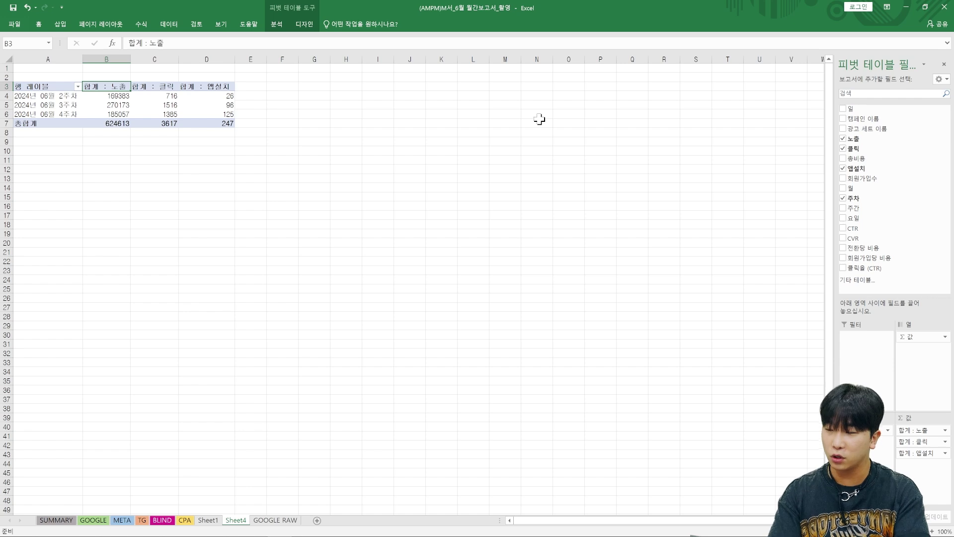
{"action": "type", "text": "SHC"}
{"action": "key", "text": "BackSpace"}
{"action": "key", "text": "BackSpace"}
{"action": "key", "text": "BackSpace"}
{"action": "type", "text": "노출"}
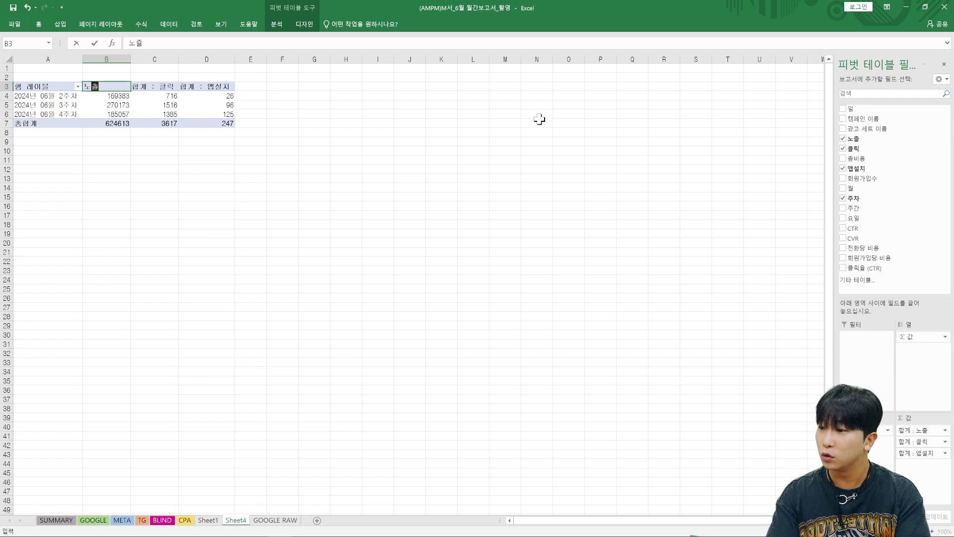
{"action": "type", "text": "수"}
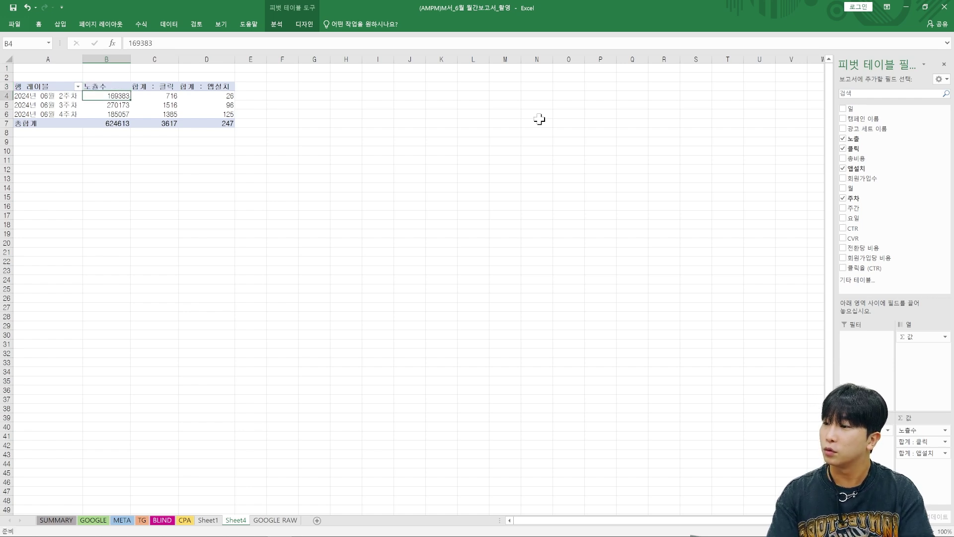
Rename the 합계 : 클릭 column header of the pivot table as 클릭수
{"action": "key", "text": "Tab"}
{"action": "type", "text": "ㅋ"}
{"action": "type", "text": "리"}
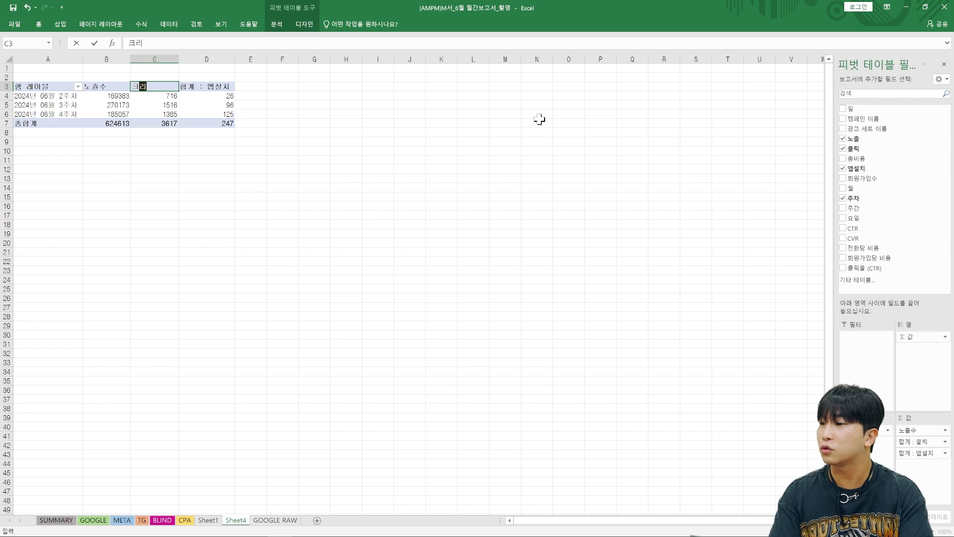
{"action": "key", "text": "BackSpace"}
{"action": "key", "text": "BackSpace"}
{"action": "type", "text": "크ㅜㄹㄹ"}
{"action": "key", "text": "BackSpace"}
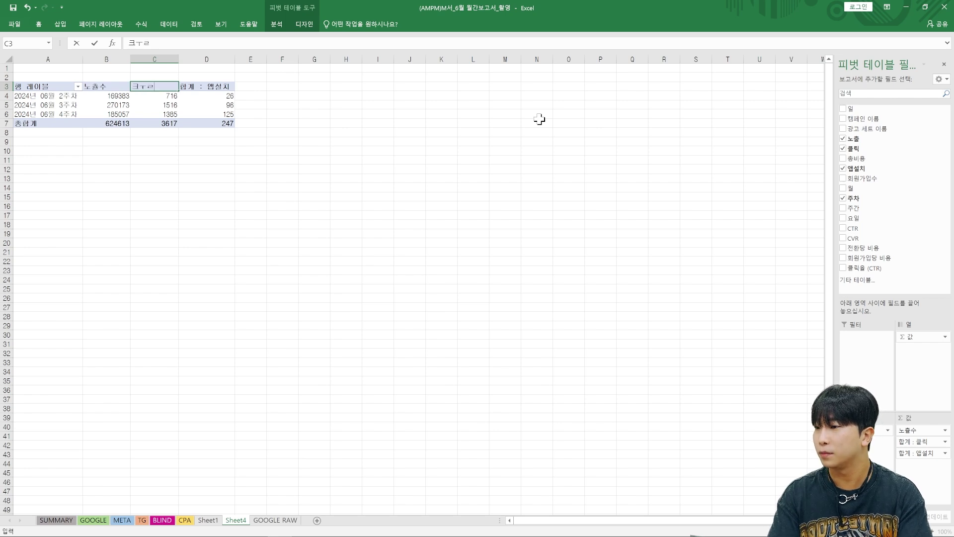
{"action": "type", "text": "클릭수"}
{"action": "key", "text": "Return"}
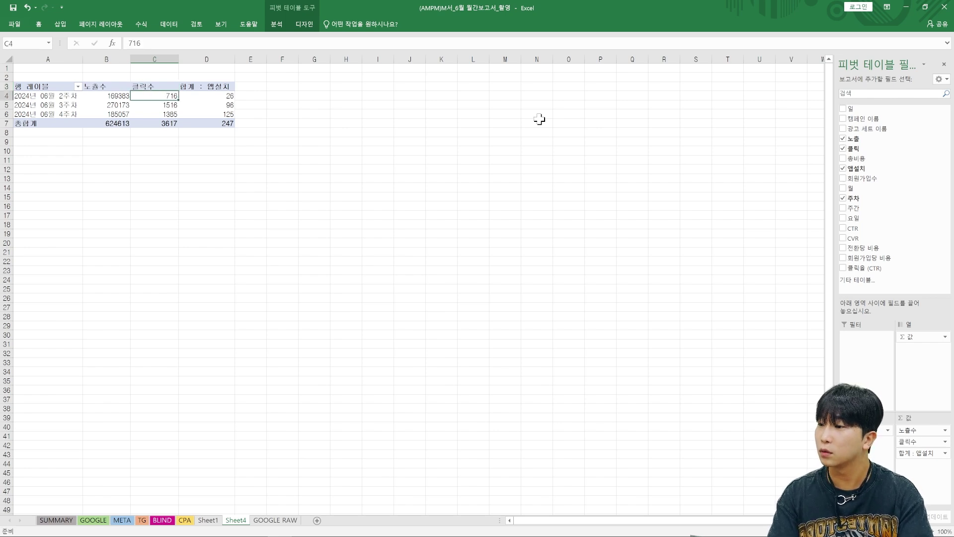
Rename the 합계 : 앱설치 column header to read 앱설치, keeping it distinct from the source field's name
{"action": "key", "text": "Up"}
{"action": "key", "text": "Right"}
{"action": "type", "text": "ㅇ"}
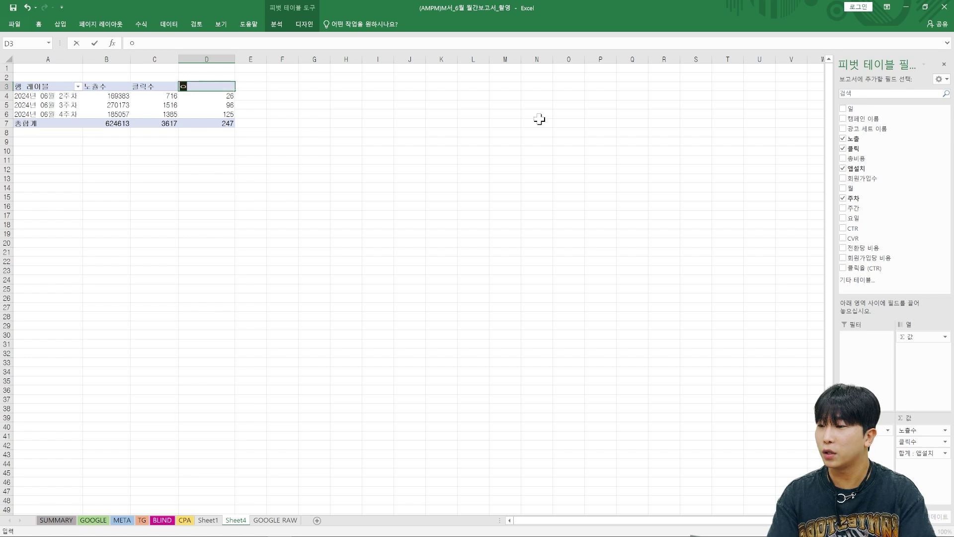
{"action": "type", "text": "ㅐㅂ설ㅊㅣ"}
{"action": "key", "text": "Return"}
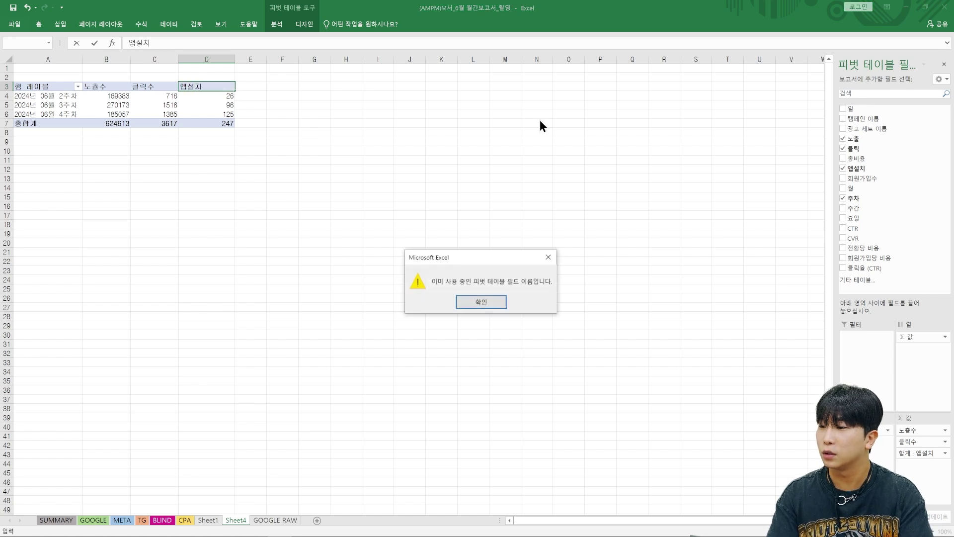
{"action": "left_click", "coordinate": [472, 304]}
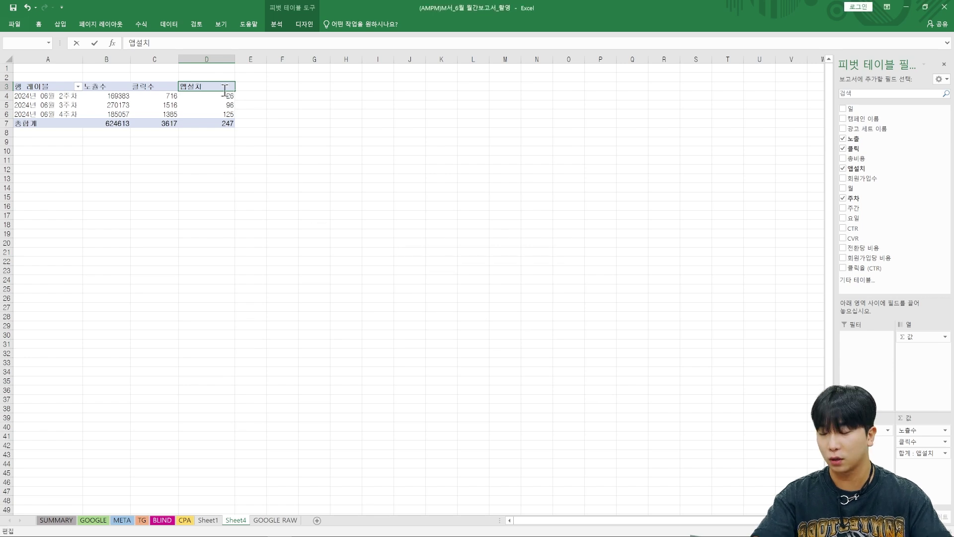
{"action": "key", "text": "Return"}
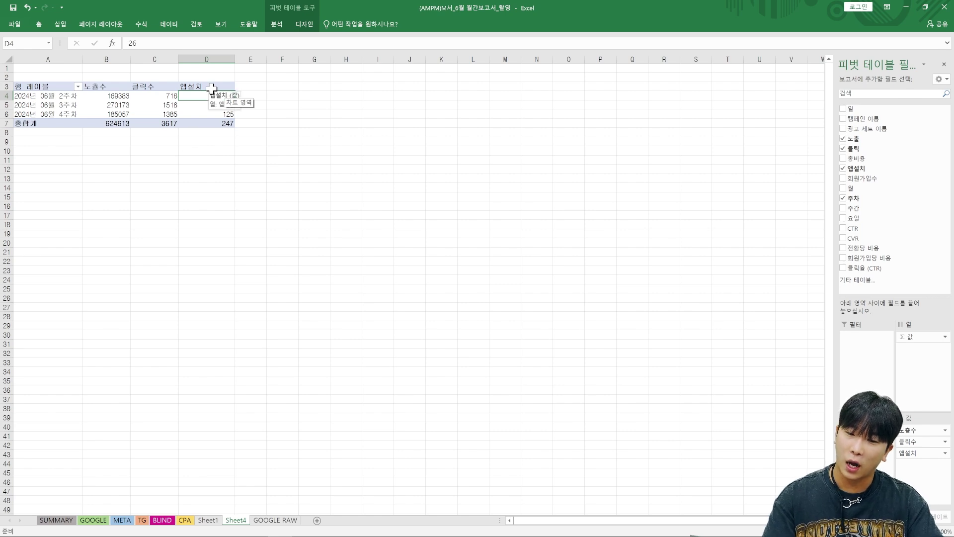
Add the 회원가입수 field to the values of the weekly pivot table on Sheet4
{"action": "left_click", "coordinate": [213, 87]}
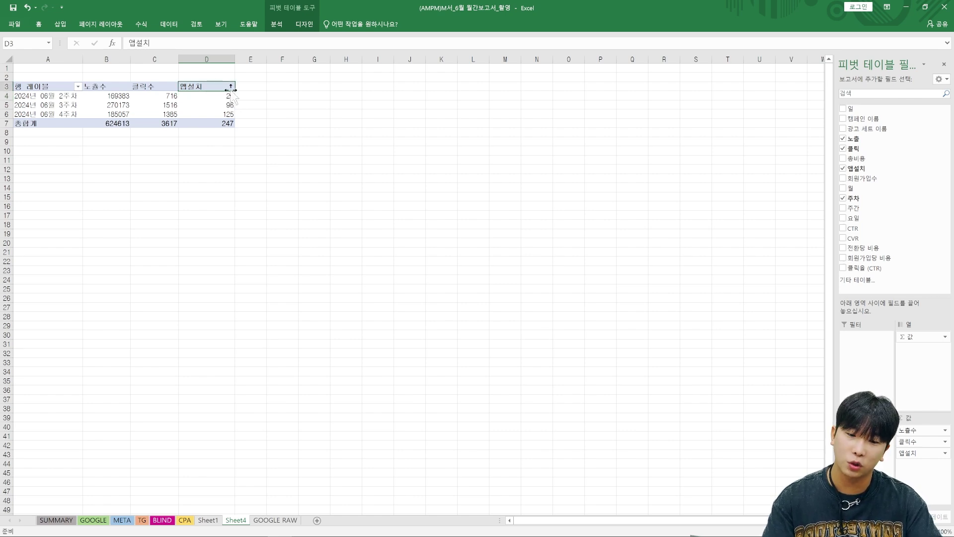
{"action": "left_click", "coordinate": [843, 178]}
{"action": "left_click", "coordinate": [206, 88]}
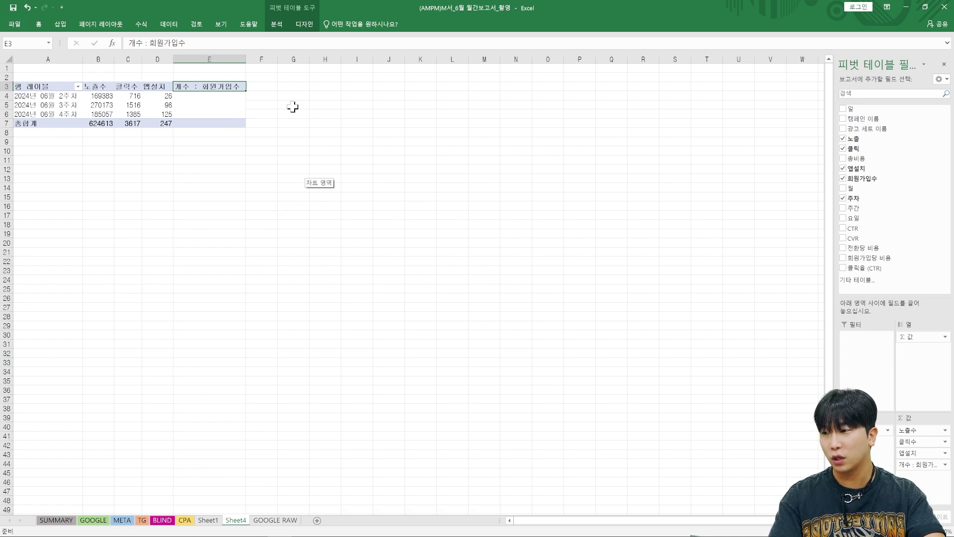
Try summarizing the pivot table's 회원가입수 values by 합계
{"action": "double_click", "coordinate": [222, 88]}
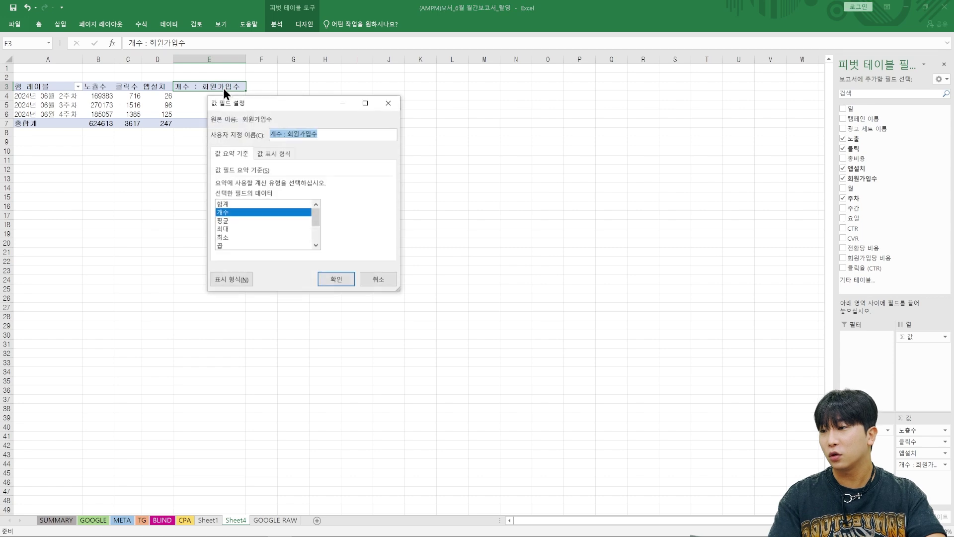
{"action": "left_click", "coordinate": [269, 207]}
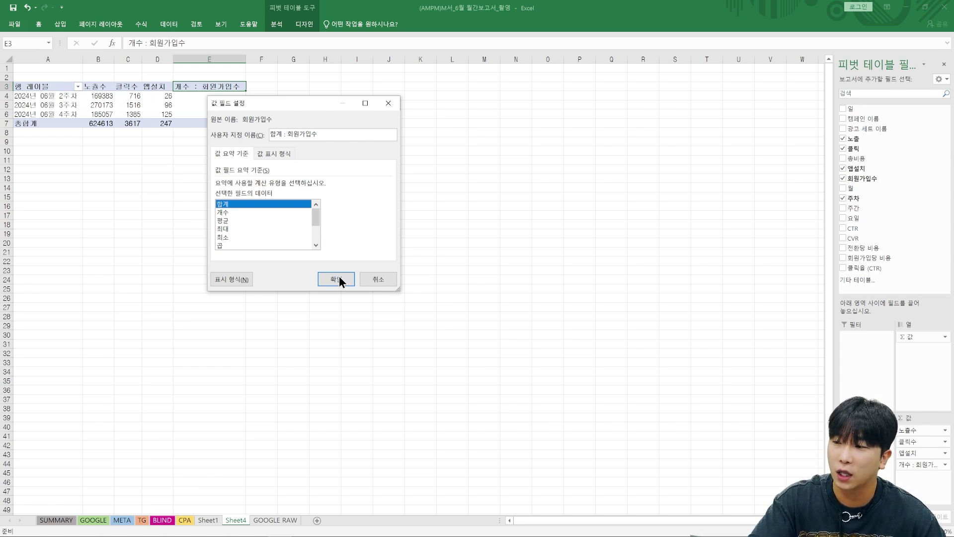
{"action": "left_click", "coordinate": [267, 213]}
{"action": "left_click", "coordinate": [264, 222]}
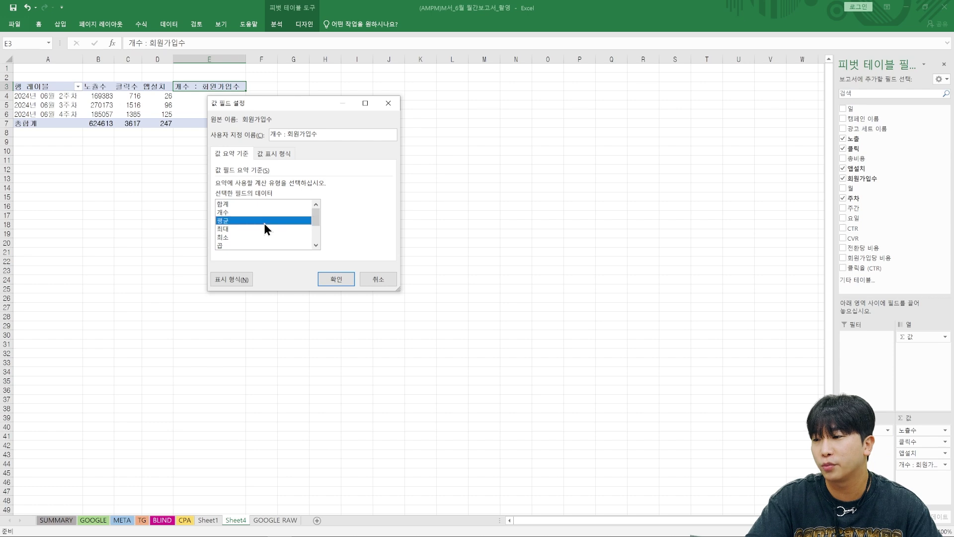
{"action": "left_click", "coordinate": [280, 204]}
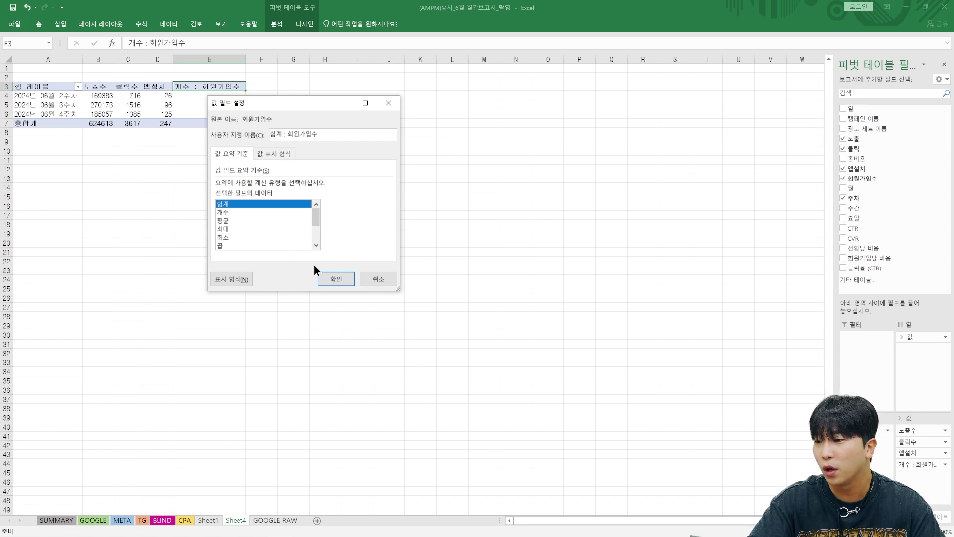
{"action": "left_click", "coordinate": [329, 279]}
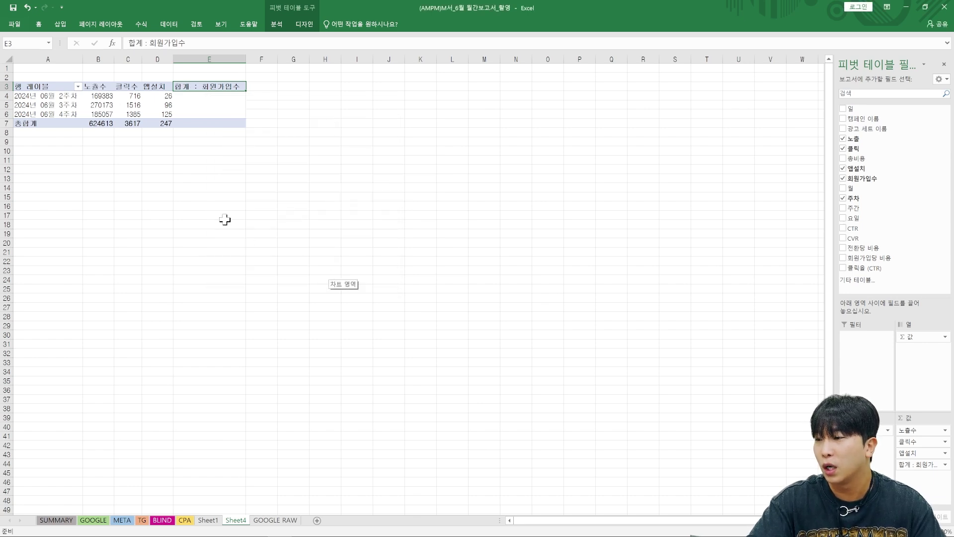
Open the META RAW sheet and examine the 노출 and 클릭 entries around row 686
{"action": "left_click", "coordinate": [286, 520]}
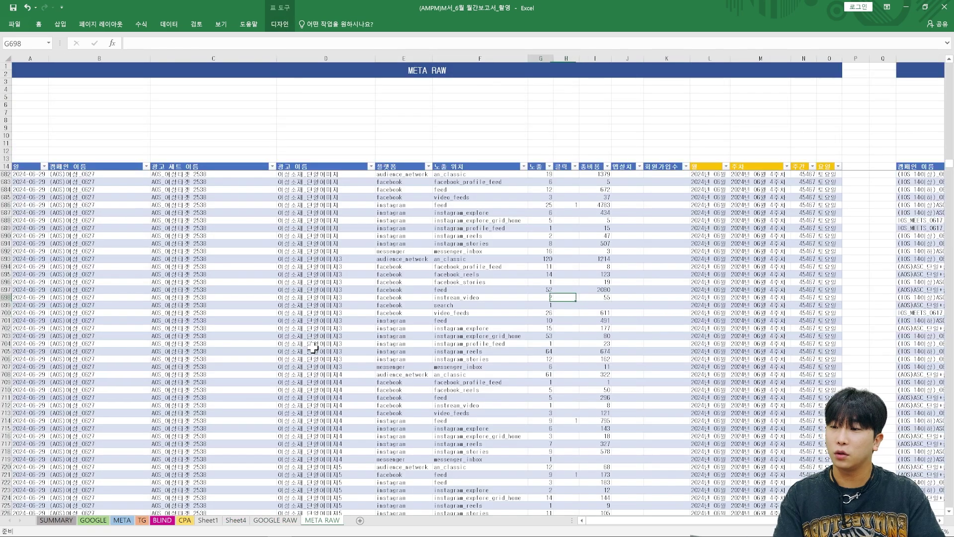
{"action": "key", "text": "Left"}
{"action": "key", "text": "Left"}
{"action": "key", "text": "Left"}
{"action": "key", "text": "Right"}
{"action": "key", "text": "Right"}
{"action": "key", "text": "Right"}
{"action": "key", "text": "Right"}
{"action": "key", "text": "Right"}
{"action": "key", "text": "Up"}
{"action": "key", "text": "Up"}
{"action": "key", "text": "Up"}
{"action": "key", "text": "Up"}
{"action": "key", "text": "Up"}
{"action": "key", "text": "Up"}
{"action": "key", "text": "Up"}
{"action": "key", "text": "Up"}
{"action": "key", "text": "Up"}
{"action": "key", "text": "Up"}
{"action": "key", "text": "Up"}
{"action": "key", "text": "Left"}
{"action": "key", "text": "Up"}
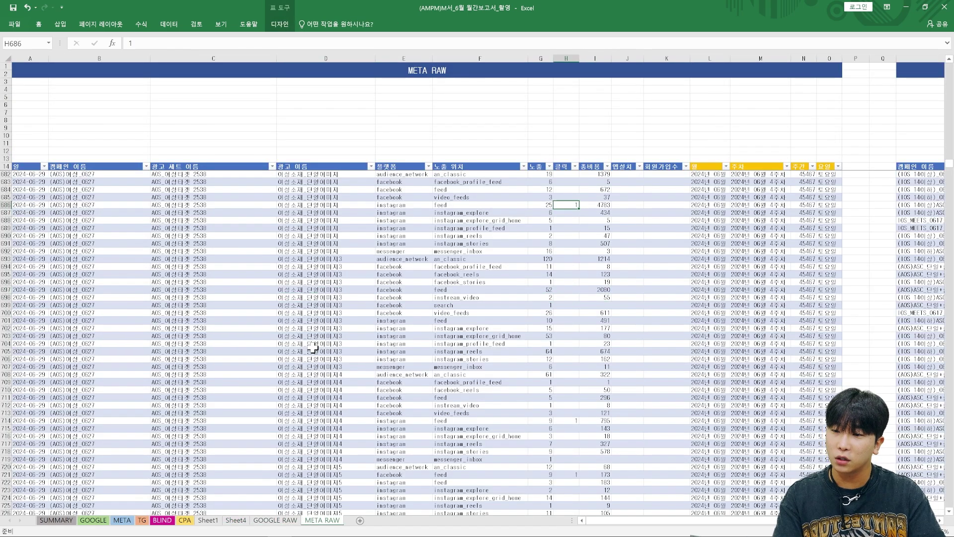
{"action": "key", "text": "Left"}
{"action": "key", "text": "Up"}
{"action": "key", "text": "ctrl+shift+Down"}
{"action": "key", "text": "Down"}
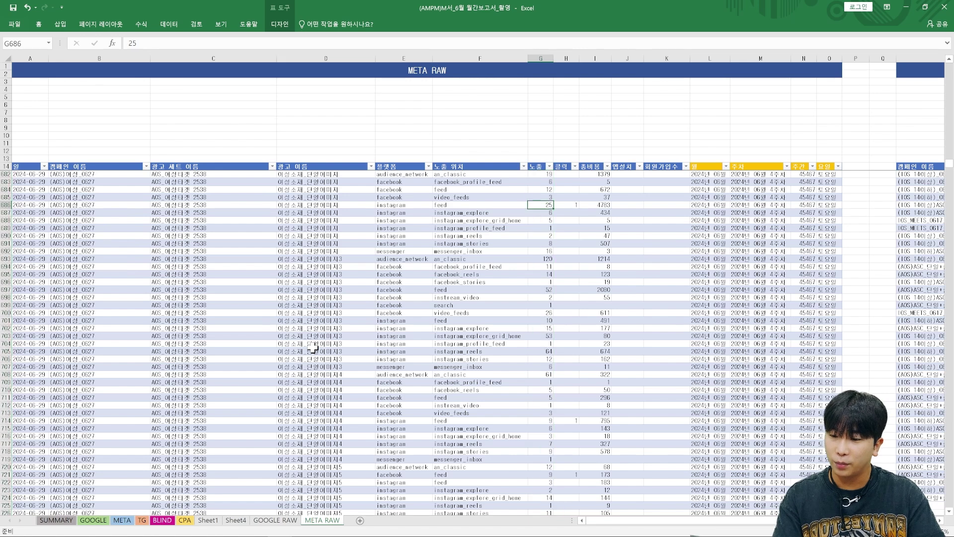
Examine the 클릭, 총비용 and 앱설치 columns in the last rows of the META RAW data
{"action": "key", "text": "ctrl+Down"}
{"action": "key", "text": "Right"}
{"action": "key", "text": "Right"}
{"action": "key", "text": "Right"}
{"action": "key", "text": "Right"}
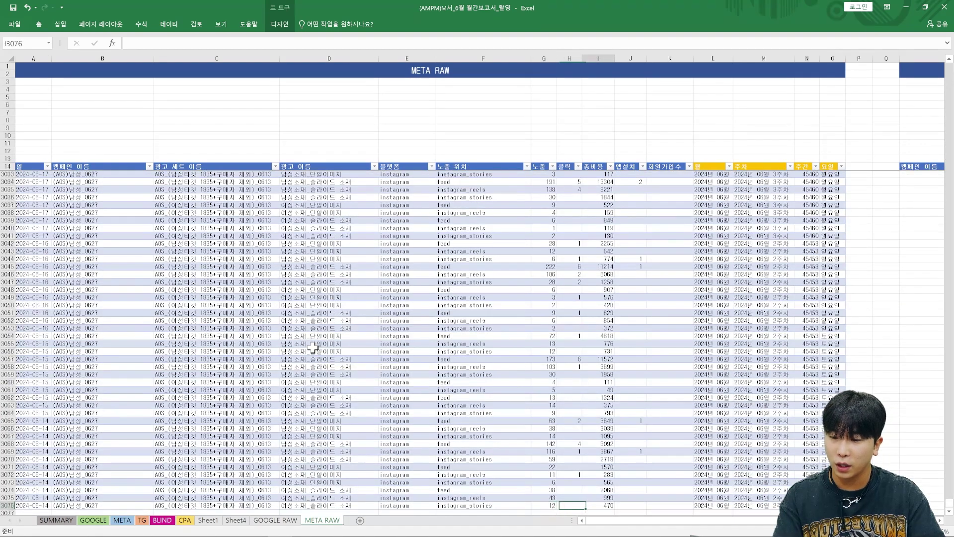
{"action": "key", "text": "Left"}
{"action": "key", "text": "shift+Up"}
{"action": "key", "text": "shift+Up"}
{"action": "key", "text": "shift+Up"}
{"action": "key", "text": "shift+Up"}
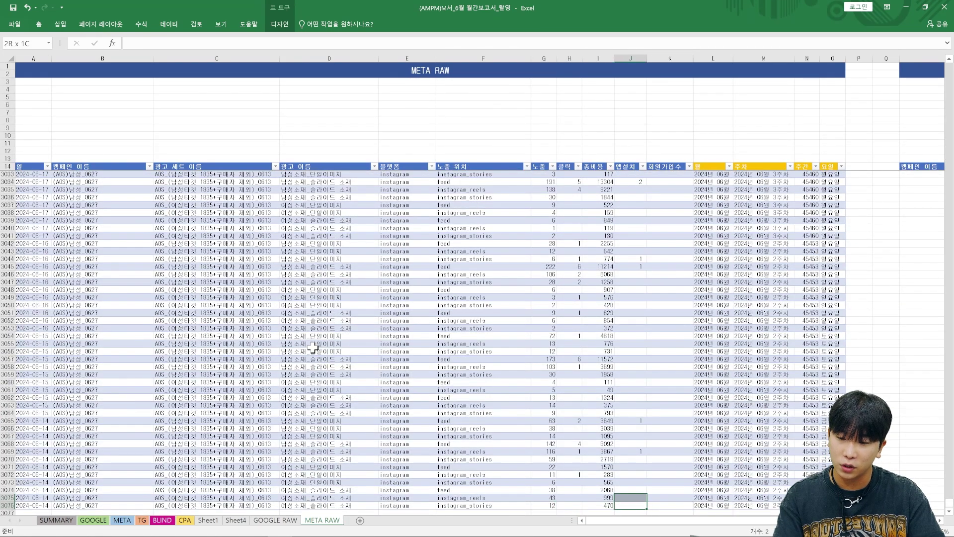
{"action": "key", "text": "ctrl+shift+Up"}
{"action": "key", "text": "Down"}
Return to the first META RAW data rows and examine the blank and filled cells from 노출 to 회원가입수
{"action": "key", "text": "ctrl+Up"}
{"action": "key", "text": "ctrl+Up"}
{"action": "key", "text": "ctrl+Up"}
{"action": "key", "text": "ctrl+Up"}
{"action": "key", "text": "ctrl+Up"}
{"action": "key", "text": "ctrl+Up"}
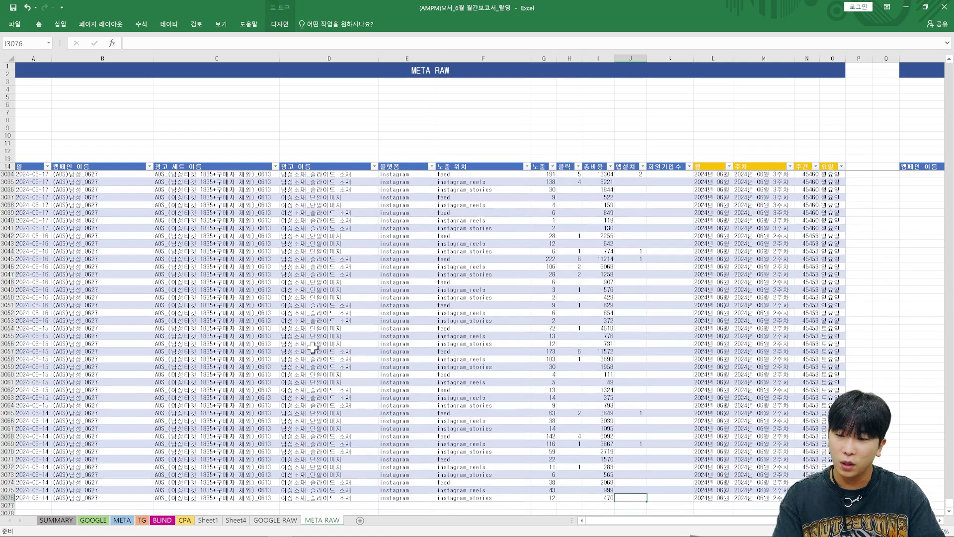
{"action": "key", "text": "Down"}
{"action": "key", "text": "Right"}
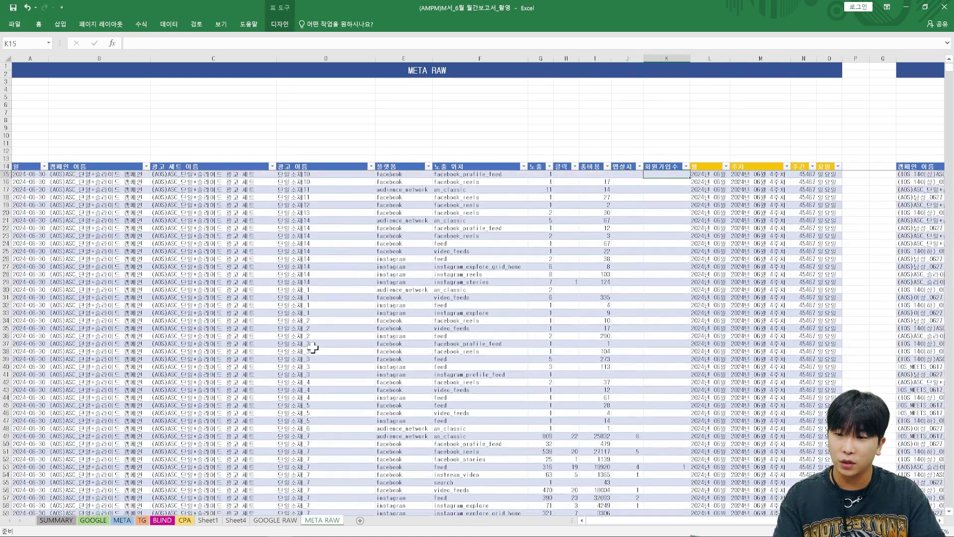
{"action": "key", "text": "ctrl+shift+Down"}
{"action": "key", "text": "ctrl+shift+Down"}
{"action": "key", "text": "ctrl+shift+Down"}
{"action": "key", "text": "ctrl+shift+Down"}
{"action": "key", "text": "ctrl+shift+Down"}
{"action": "key", "text": "ctrl+shift+Down"}
{"action": "key", "text": "Left"}
{"action": "key", "text": "Left"}
{"action": "key", "text": "Left"}
{"action": "key", "text": "Down"}
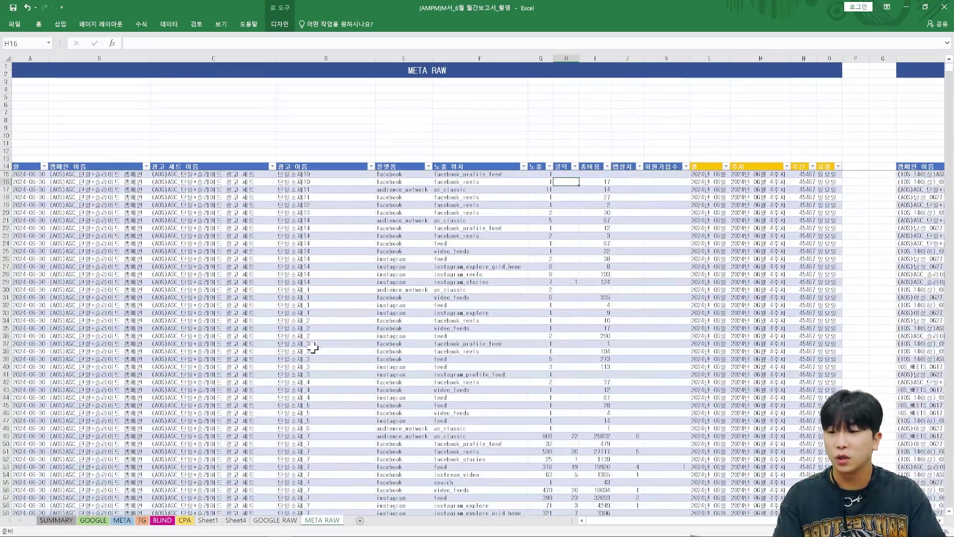
{"action": "key", "text": "Left"}
{"action": "key", "text": "Down"}
{"action": "key", "text": "Down"}
{"action": "key", "text": "Right"}
{"action": "key", "text": "Right"}
{"action": "key", "text": "Right"}
{"action": "key", "text": "Right"}
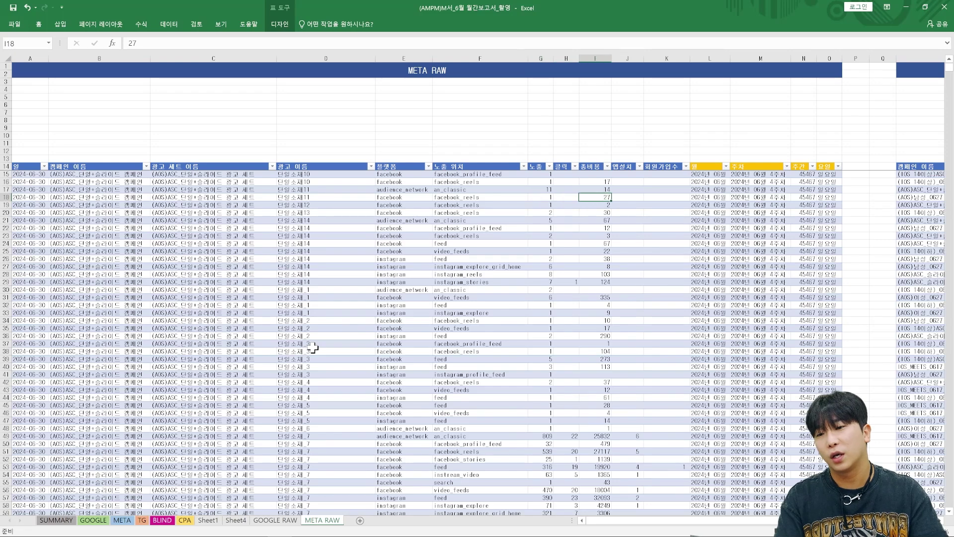
Go to the GOOGLE sheet and examine its monthly, weekly and daily performance tables
{"action": "key", "text": "ctrl+Page_Up"}
{"action": "key", "text": "ctrl+Page_Up"}
{"action": "key", "text": "ctrl+Page_Up"}
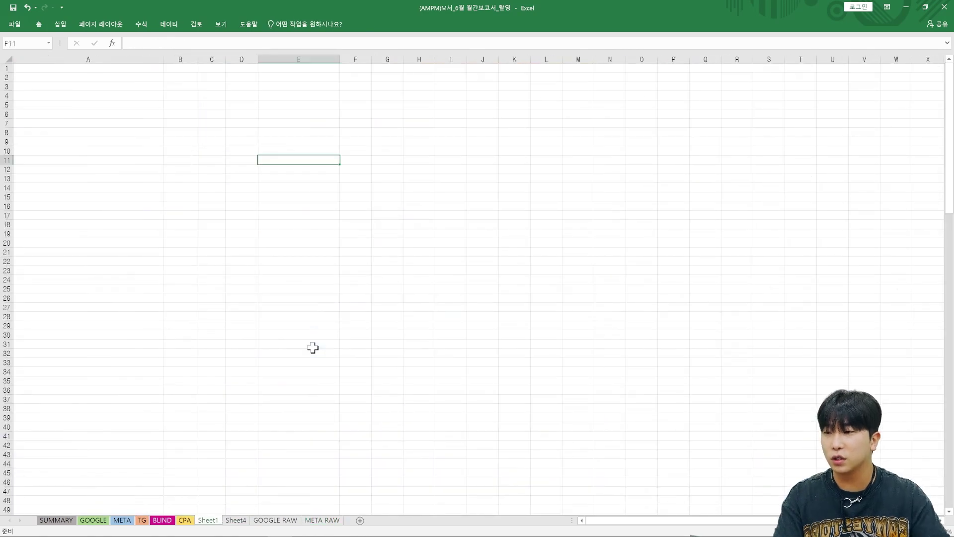
{"action": "key", "text": "ctrl+Page_Up"}
{"action": "key", "text": "ctrl+Page_Up"}
{"action": "key", "text": "ctrl+Page_Up"}
{"action": "key", "text": "ctrl+Page_Up"}
{"action": "key", "text": "ctrl+Page_Up"}
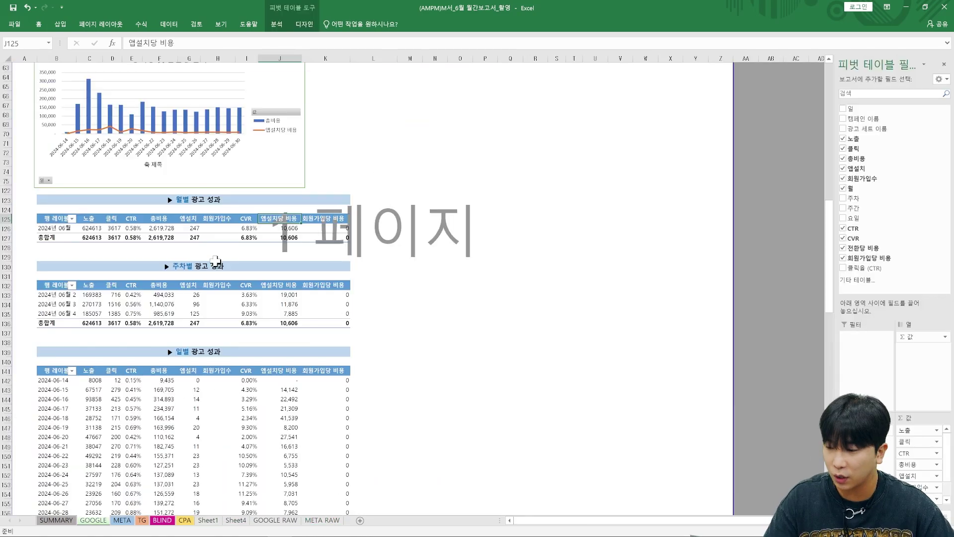
Return to Sheet4 and change the summary calculation of the pivot table's 회원가입수 field to 합계
{"action": "key", "text": "ctrl+Page_Down"}
{"action": "key", "text": "ctrl+Page_Down"}
{"action": "key", "text": "ctrl+Page_Down"}
{"action": "key", "text": "ctrl+Page_Down"}
{"action": "key", "text": "ctrl+Page_Down"}
{"action": "key", "text": "ctrl+Page_Down"}
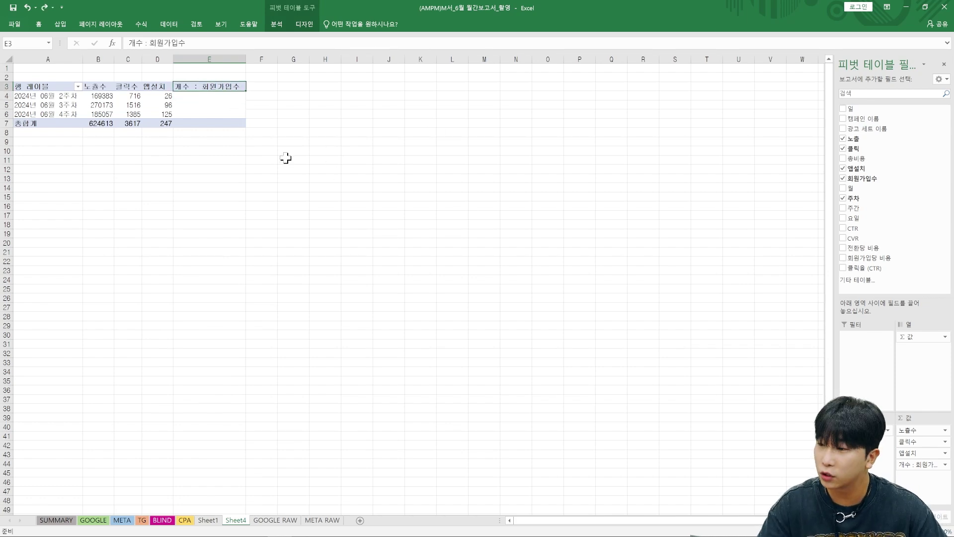
{"action": "double_click", "coordinate": [228, 86]}
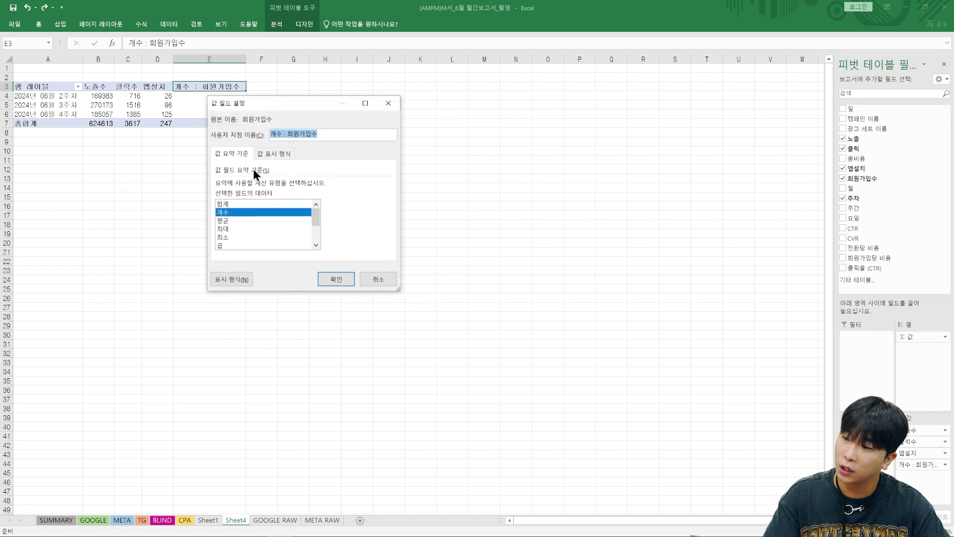
{"action": "left_click", "coordinate": [243, 204]}
{"action": "left_click", "coordinate": [336, 279]}
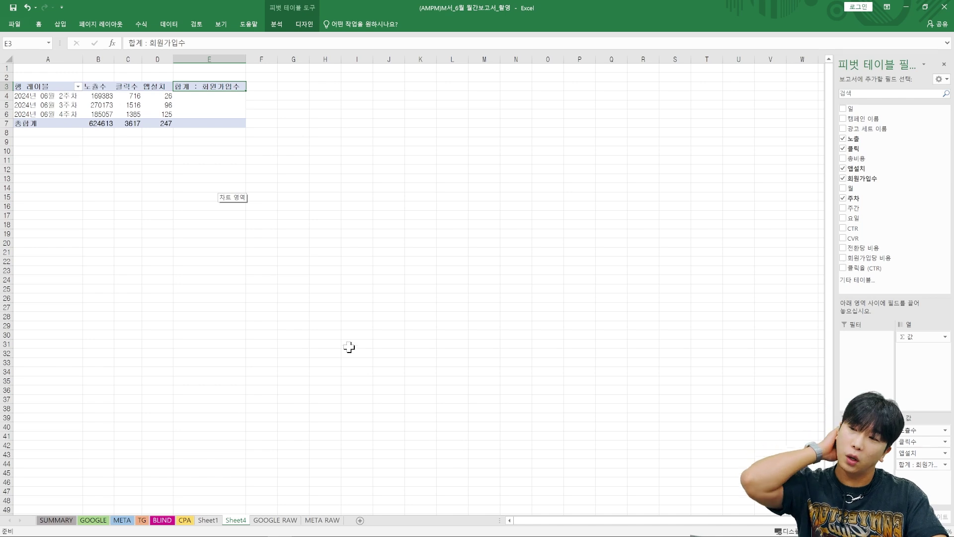
Apply a light pivot table style with blue text and no header fill to the Sheet4 pivot table
{"action": "left_click", "coordinate": [283, 26]}
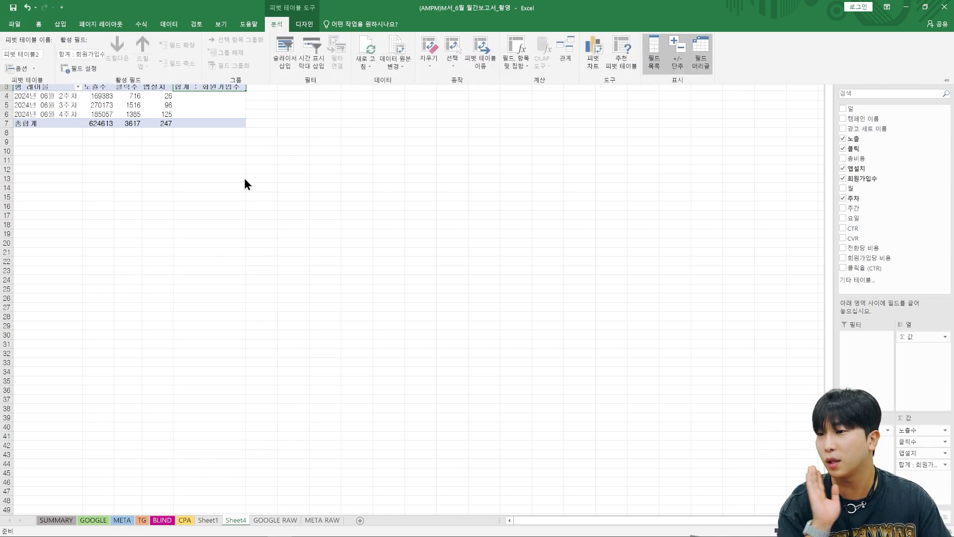
{"action": "left_click", "coordinate": [157, 120]}
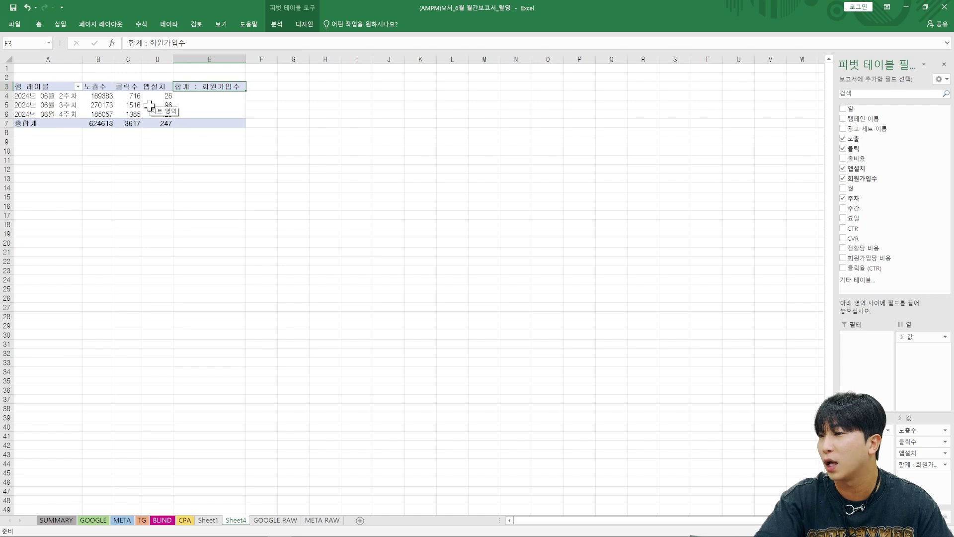
{"action": "left_click", "coordinate": [319, 24]}
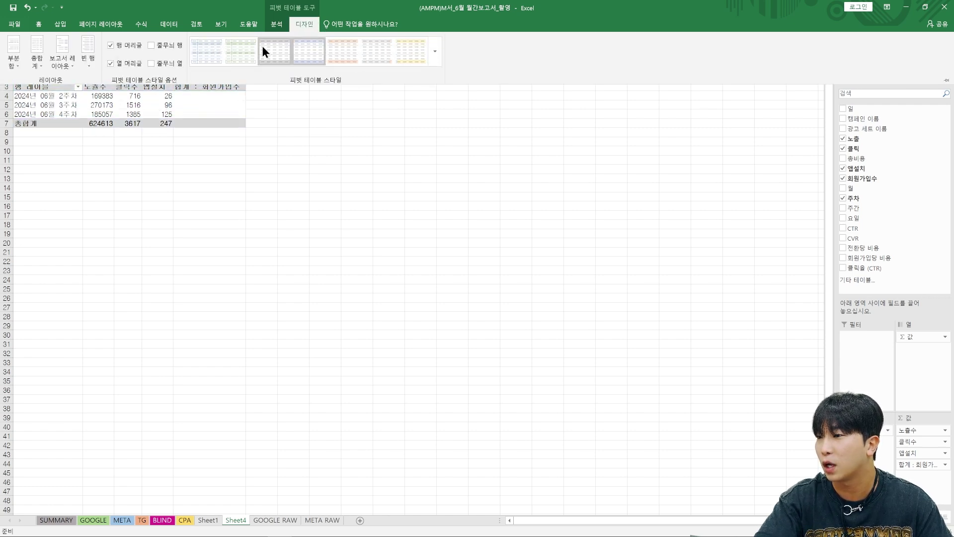
{"action": "left_click", "coordinate": [225, 143]}
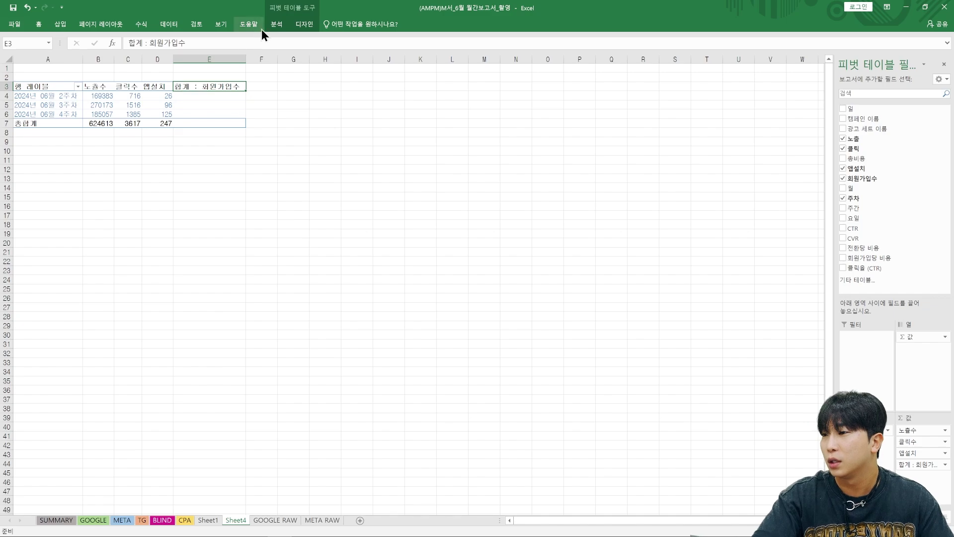
Review the GOOGLE sheet's charts and its monthly, weekly, daily and group performance tables
{"action": "left_click", "coordinate": [93, 520]}
{"action": "scroll", "coordinate": [263, 407], "scroll_direction": "up", "scroll_amount": 15}
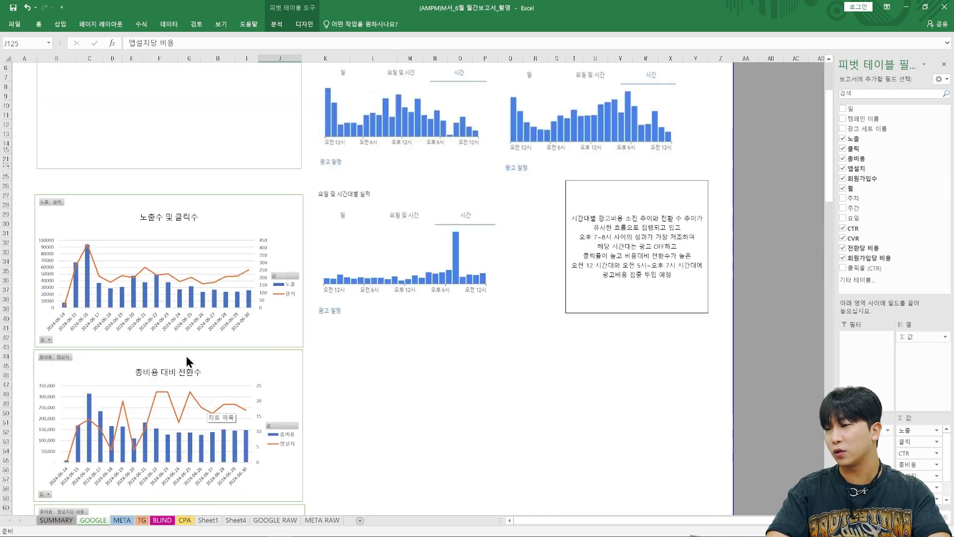
{"action": "scroll", "coordinate": [190, 349], "scroll_direction": "down", "scroll_amount": 20}
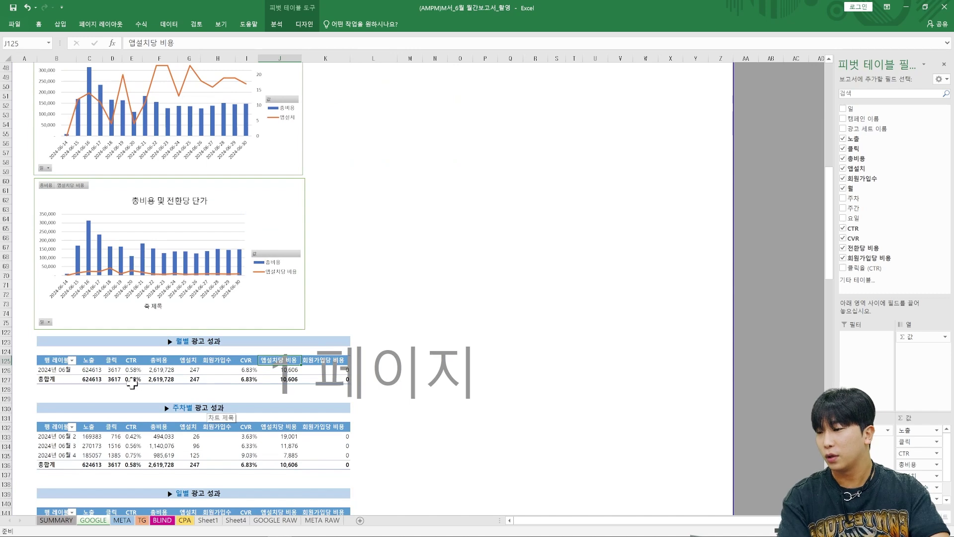
{"action": "scroll", "coordinate": [45, 237], "scroll_direction": "up", "scroll_amount": 1}
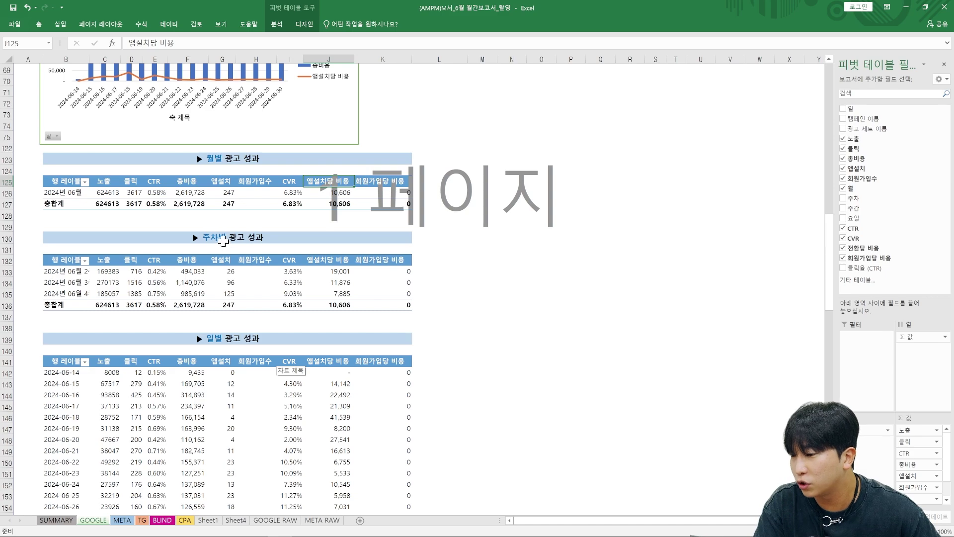
{"action": "scroll", "coordinate": [225, 240], "scroll_direction": "down", "scroll_amount": 2}
{"action": "left_click", "coordinate": [233, 272]}
{"action": "scroll", "coordinate": [255, 291], "scroll_direction": "down", "scroll_amount": 7}
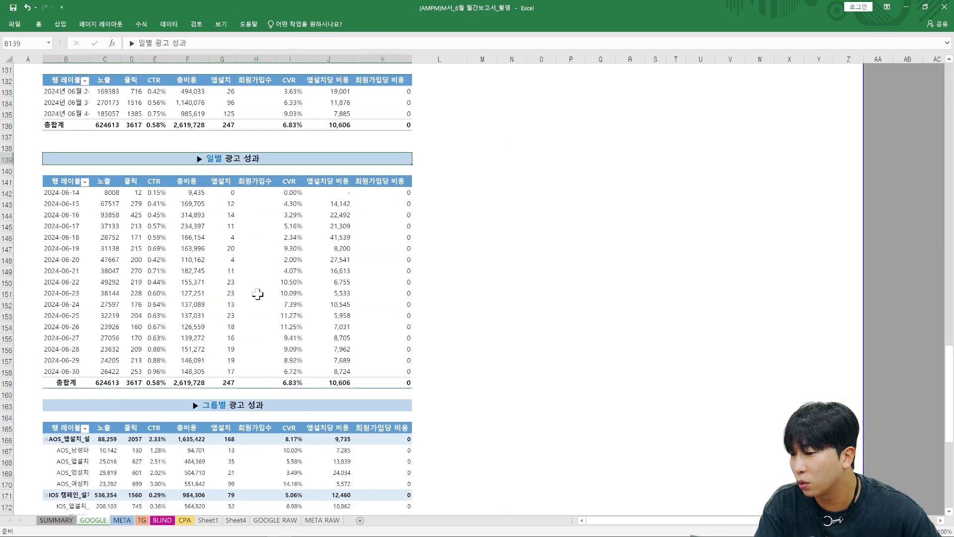
{"action": "scroll", "coordinate": [209, 276], "scroll_direction": "up", "scroll_amount": 2}
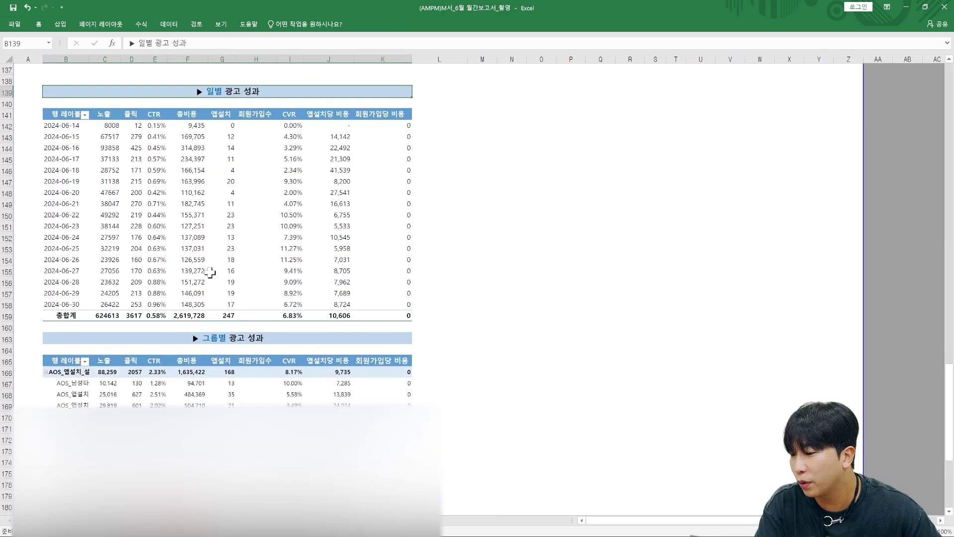
{"action": "scroll", "coordinate": [212, 275], "scroll_direction": "down", "scroll_amount": 3}
{"action": "scroll", "coordinate": [298, 348], "scroll_direction": "up", "scroll_amount": 3}
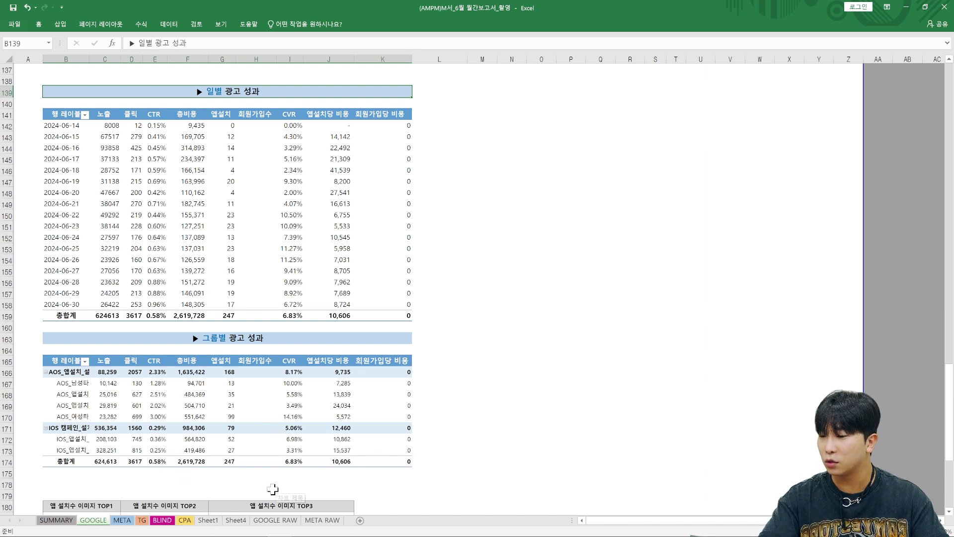
On the META sheet, fill the empty comment box above the charts with "전주대비 금주엔 노출 클릭 전환(앱설치) 몇퍼센트 증가했는지." and "앞으로 어떻게할건지" on a second line
{"action": "left_click", "coordinate": [122, 521]}
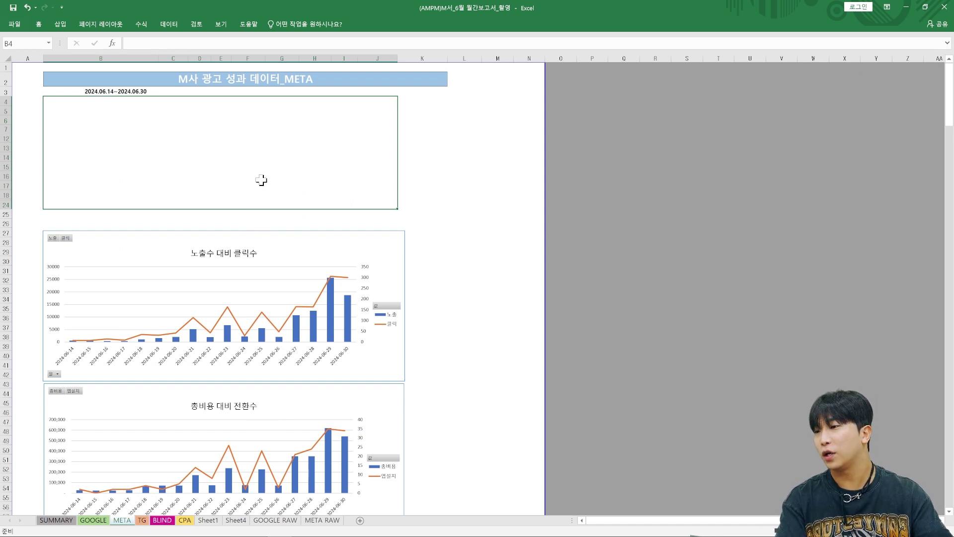
{"action": "double_click", "coordinate": [194, 169]}
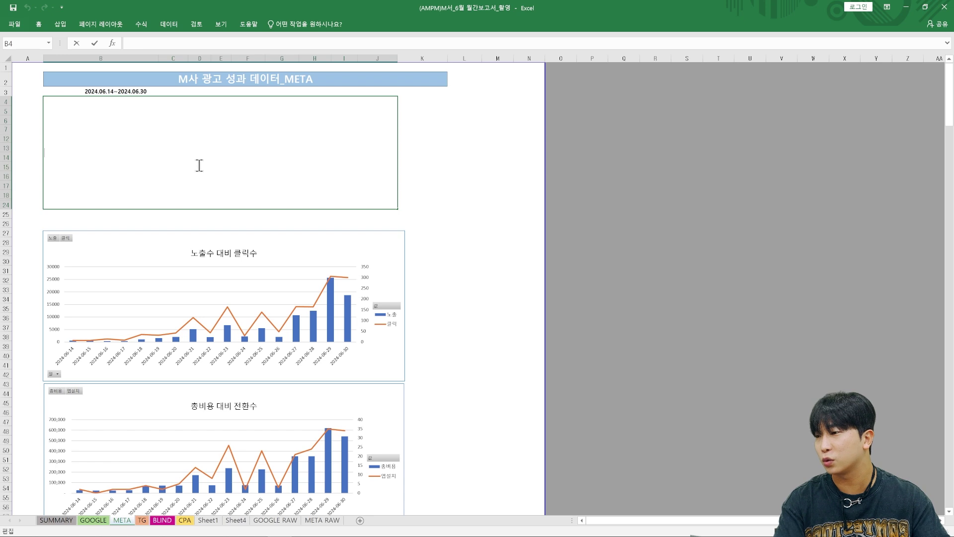
{"action": "type", "text": "전주대비 금주엔 노출 클릭 전환(앱설치) 몇퍼센트 증가했는지. 앞으로 어떻게할건지"}
{"action": "scroll", "coordinate": [199, 165], "scroll_direction": "down", "scroll_amount": 2}
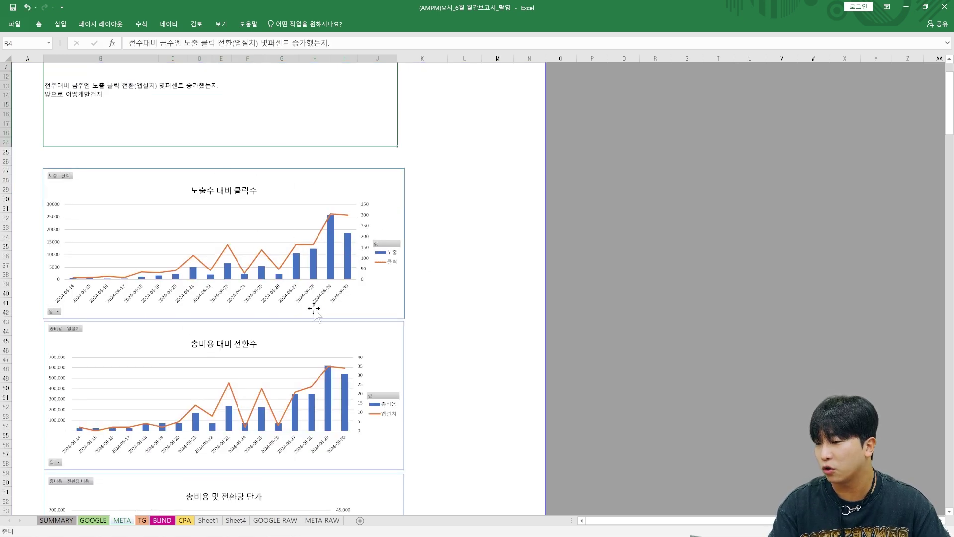
{"action": "scroll", "coordinate": [325, 313], "scroll_direction": "down", "scroll_amount": 3}
{"action": "scroll", "coordinate": [301, 332], "scroll_direction": "up", "scroll_amount": 5}
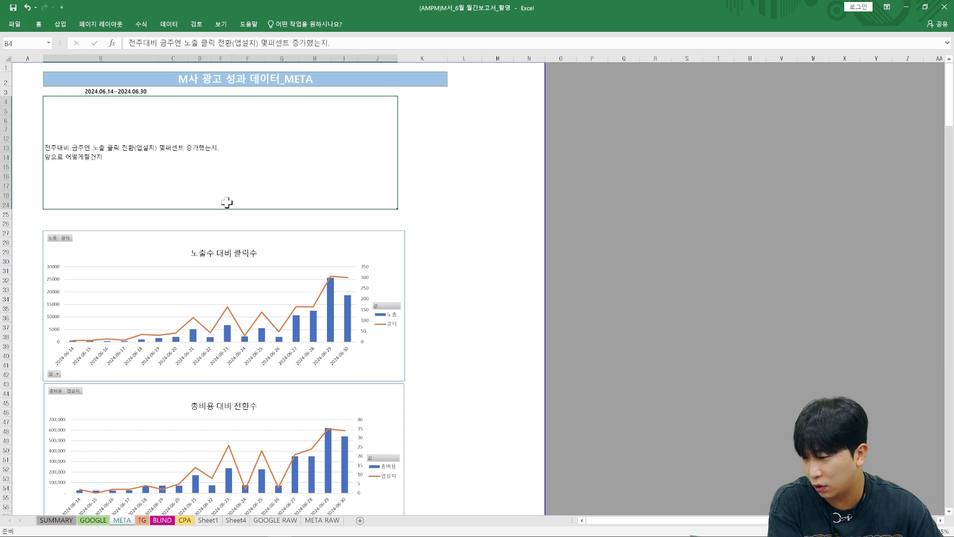
Review the META sheet's charts 노출수 대비 클릭수, 총비용 대비 전환수 and 총비용 및 전환당 단가
{"action": "scroll", "coordinate": [249, 308], "scroll_direction": "down", "scroll_amount": 2}
{"action": "scroll", "coordinate": [275, 257], "scroll_direction": "down", "scroll_amount": 3}
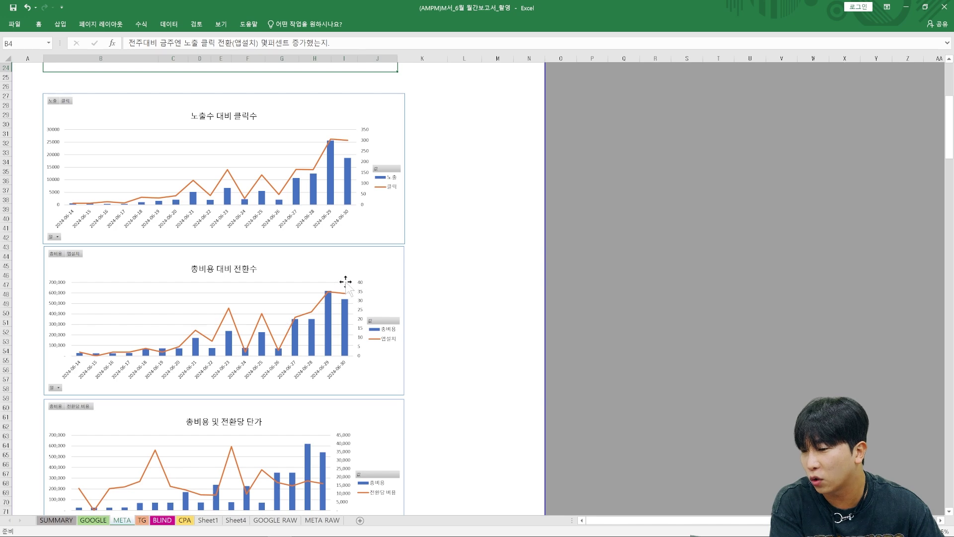
{"action": "scroll", "coordinate": [343, 293], "scroll_direction": "down", "scroll_amount": 4}
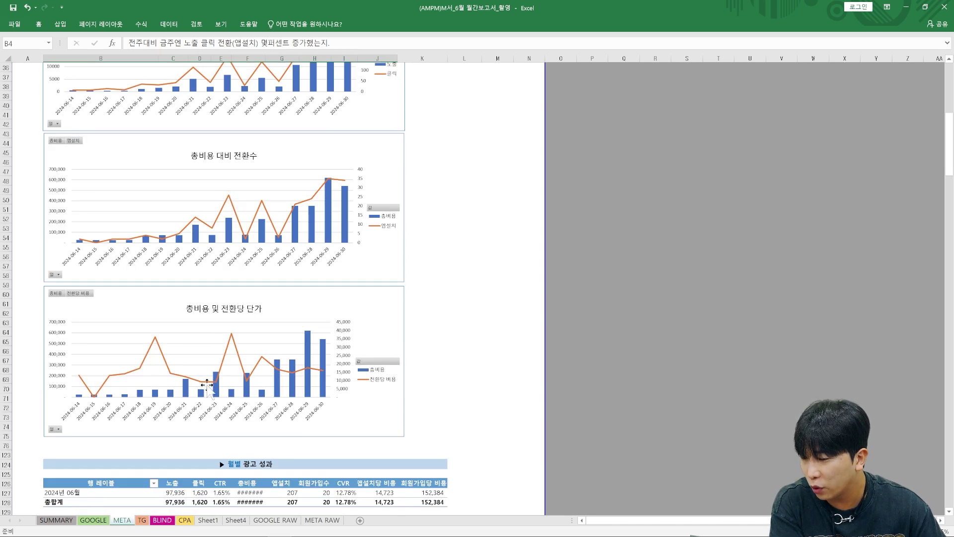
{"action": "scroll", "coordinate": [254, 382], "scroll_direction": "down", "scroll_amount": 2}
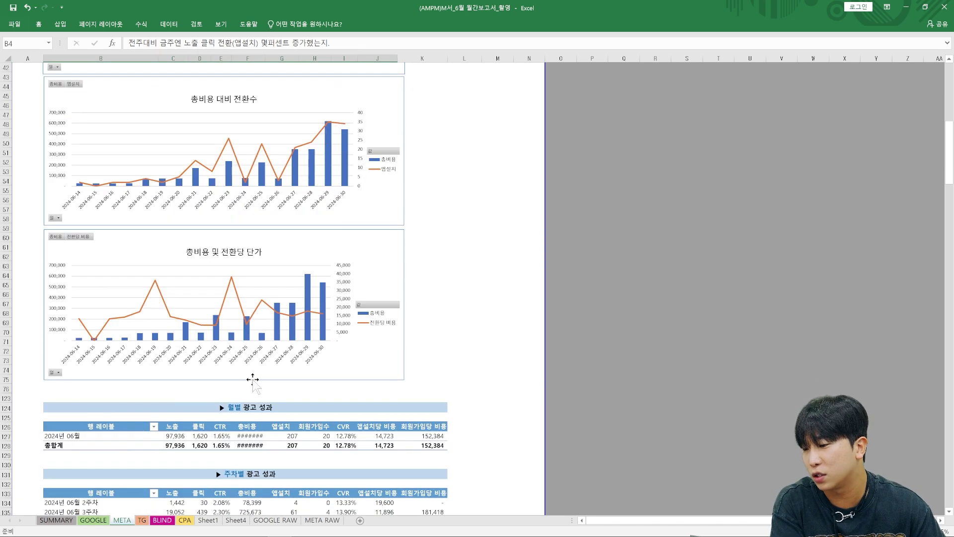
{"action": "scroll", "coordinate": [254, 384], "scroll_direction": "down", "scroll_amount": 2}
Examine each metric of the META sheet's 월별 광고 성과 table, from 노출 to 회원가입당 비용, plus the weekly and daily tables
{"action": "left_click", "coordinate": [247, 455]}
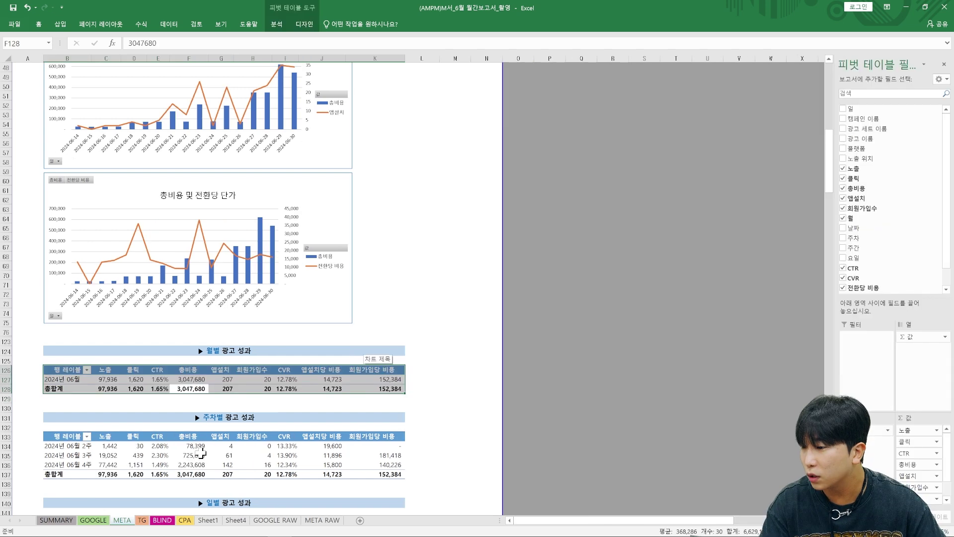
{"action": "left_click", "coordinate": [159, 379]}
{"action": "left_click", "coordinate": [69, 379]}
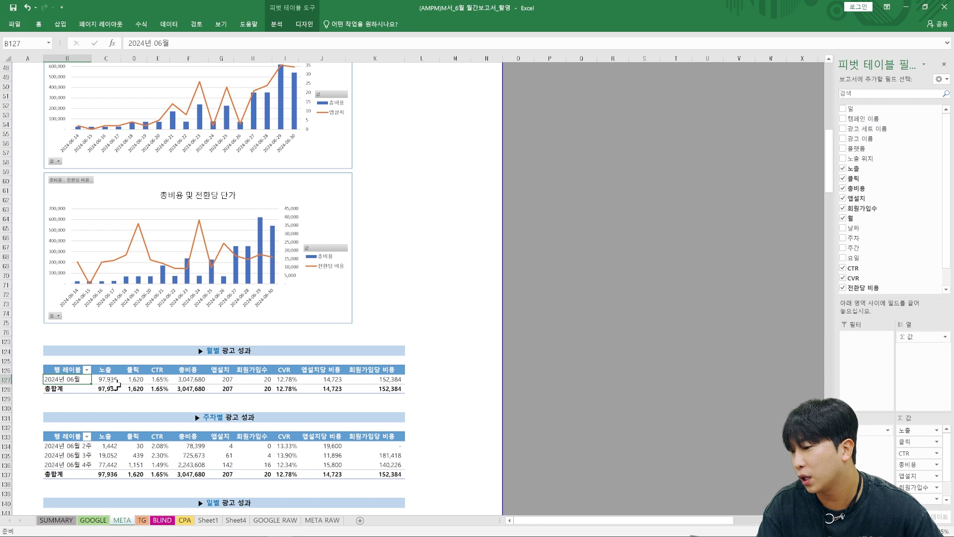
{"action": "left_click", "coordinate": [117, 380]}
{"action": "left_click", "coordinate": [126, 381]}
{"action": "left_click", "coordinate": [157, 381]}
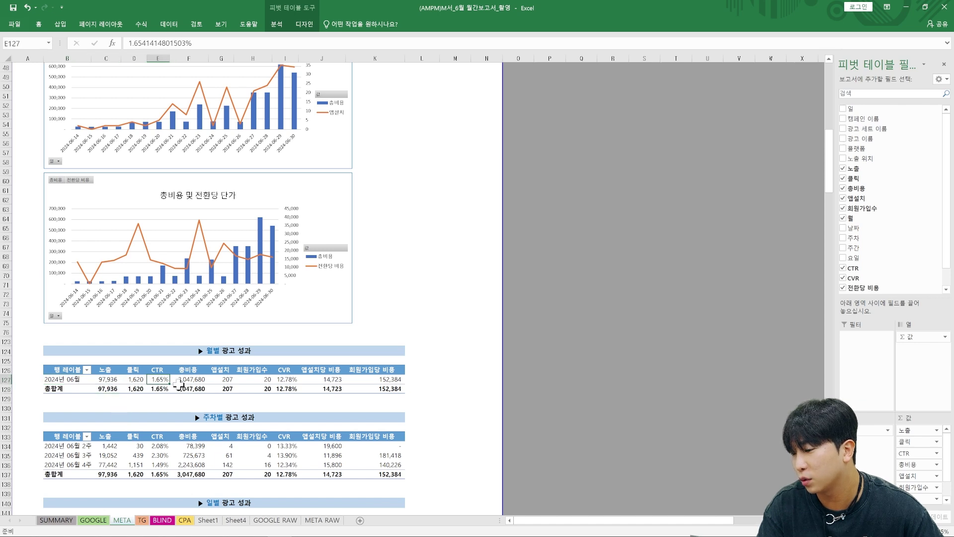
{"action": "left_click", "coordinate": [198, 388]}
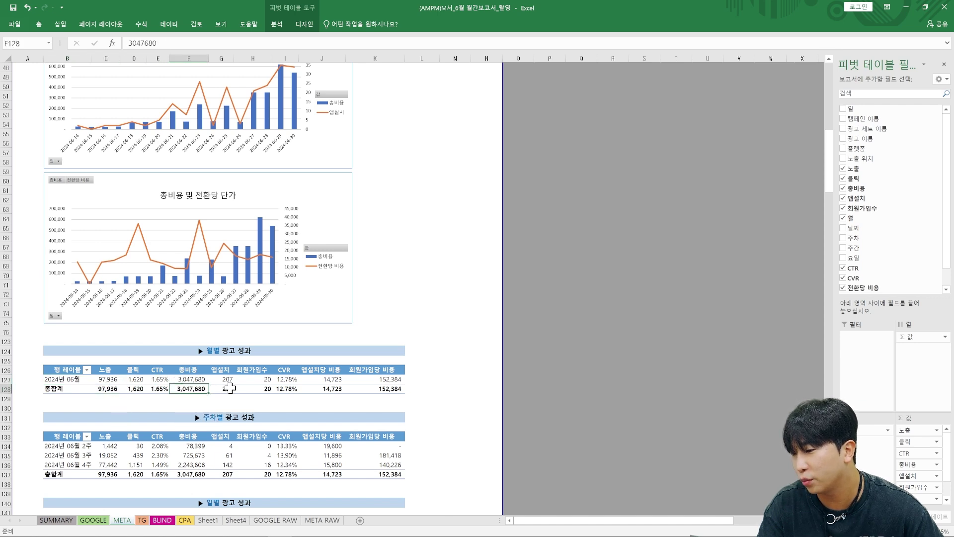
{"action": "left_click", "coordinate": [226, 388]}
{"action": "left_click", "coordinate": [289, 389]}
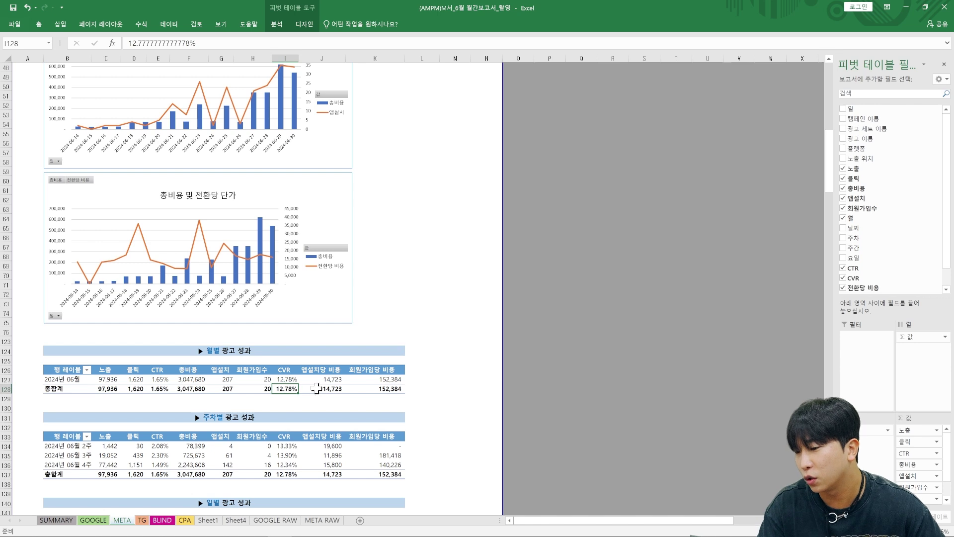
{"action": "left_click", "coordinate": [327, 388]}
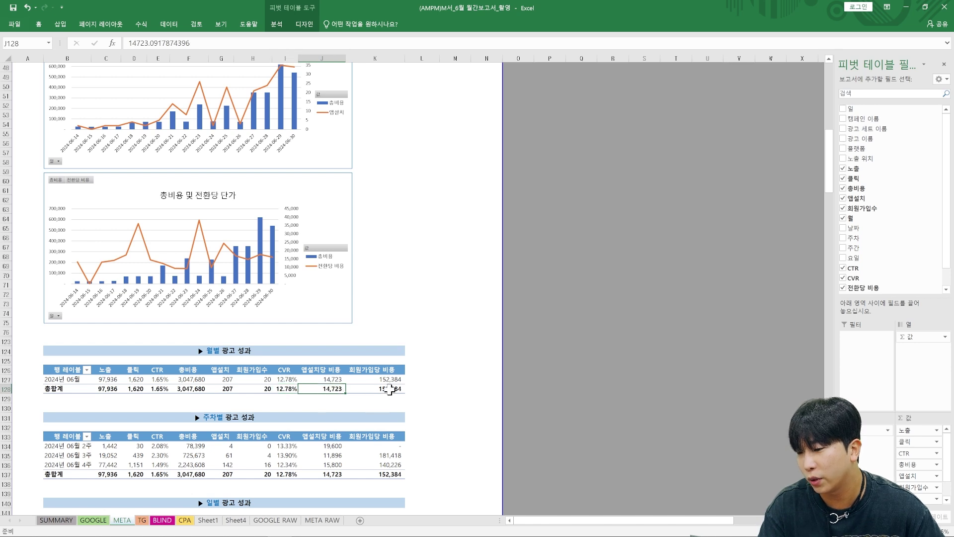
{"action": "left_click", "coordinate": [389, 388]}
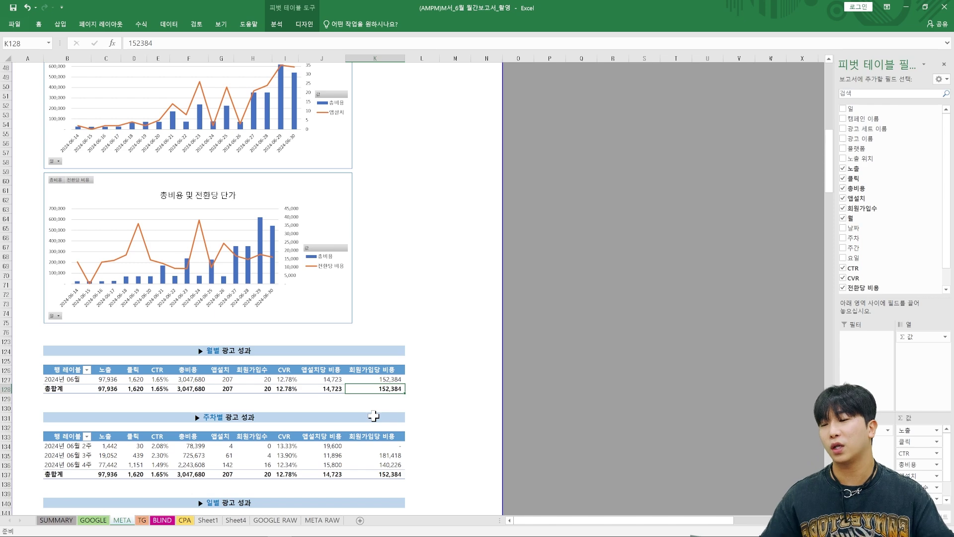
{"action": "scroll", "coordinate": [254, 428], "scroll_direction": "down", "scroll_amount": 4}
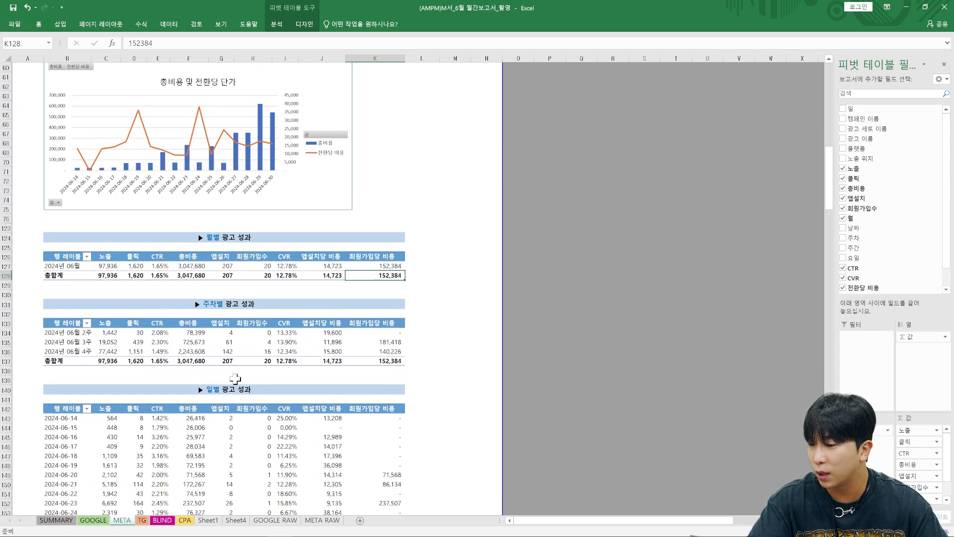
{"action": "scroll", "coordinate": [236, 378], "scroll_direction": "down", "scroll_amount": 4}
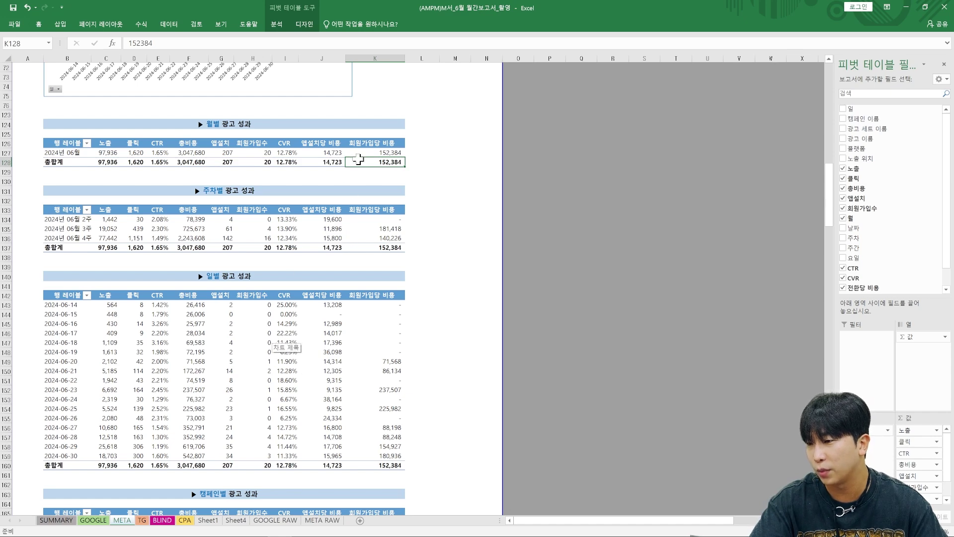
On Sheet4, copy the whole weekly pivot table and paste the duplicate below it at cell A11
{"action": "left_click", "coordinate": [236, 520]}
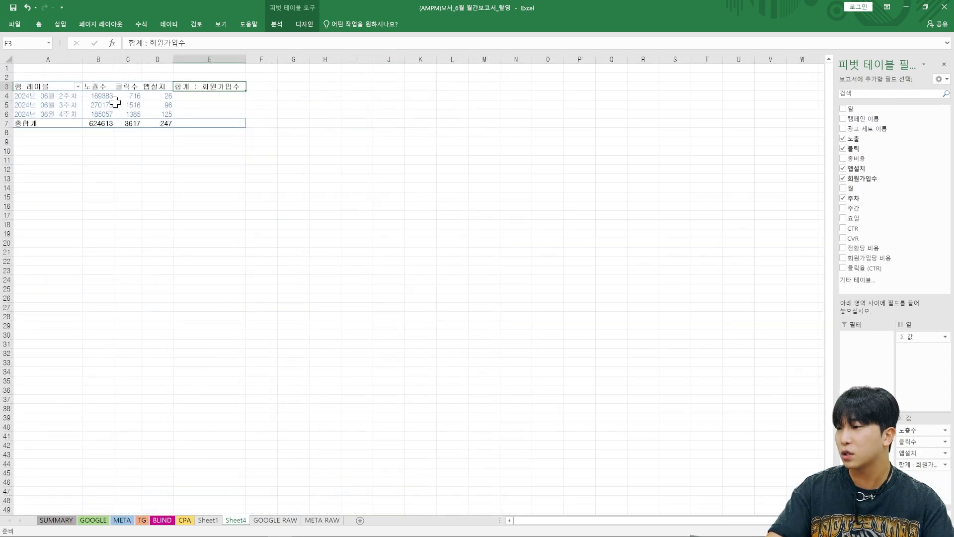
{"action": "left_click", "coordinate": [171, 114]}
{"action": "key", "text": "ctrl+a"}
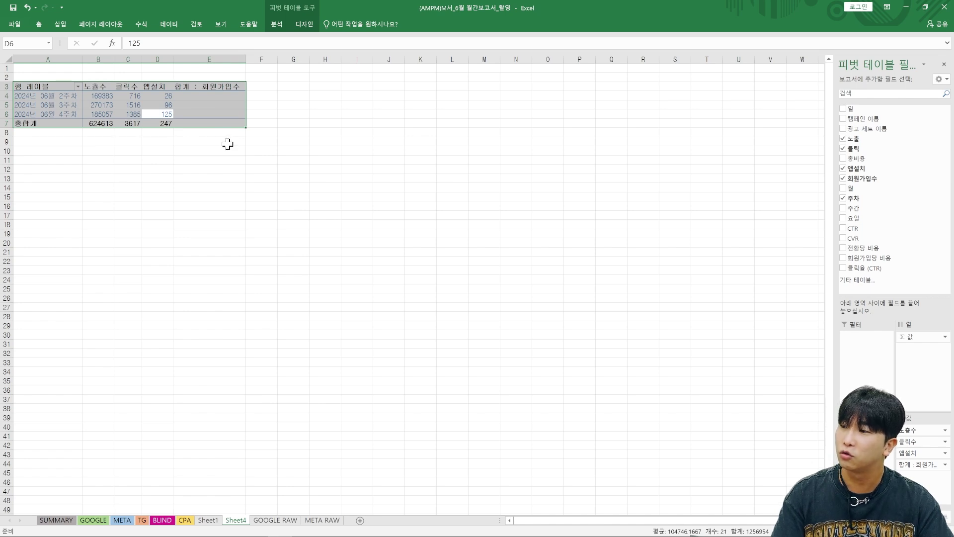
{"action": "key", "text": "ctrl+c"}
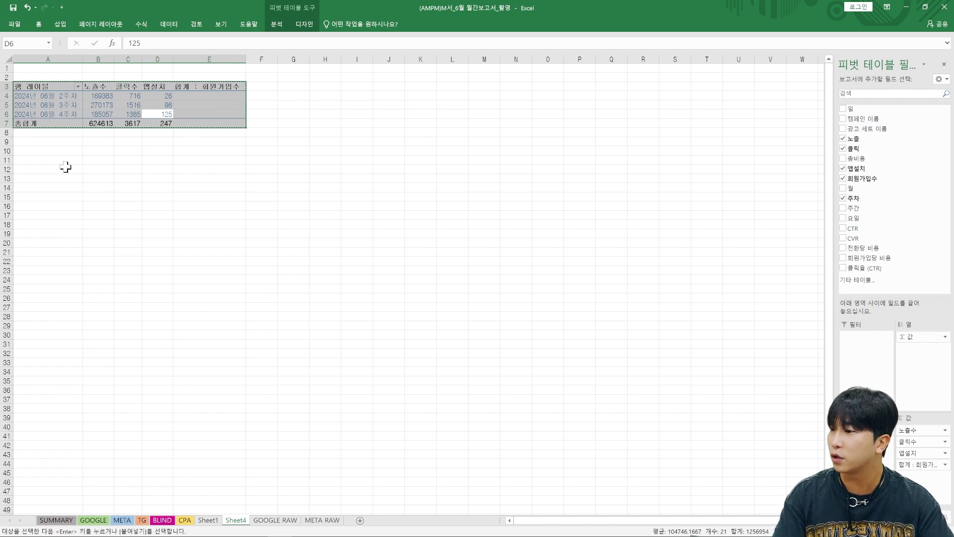
{"action": "left_click", "coordinate": [52, 159]}
{"action": "key", "text": "ctrl+v"}
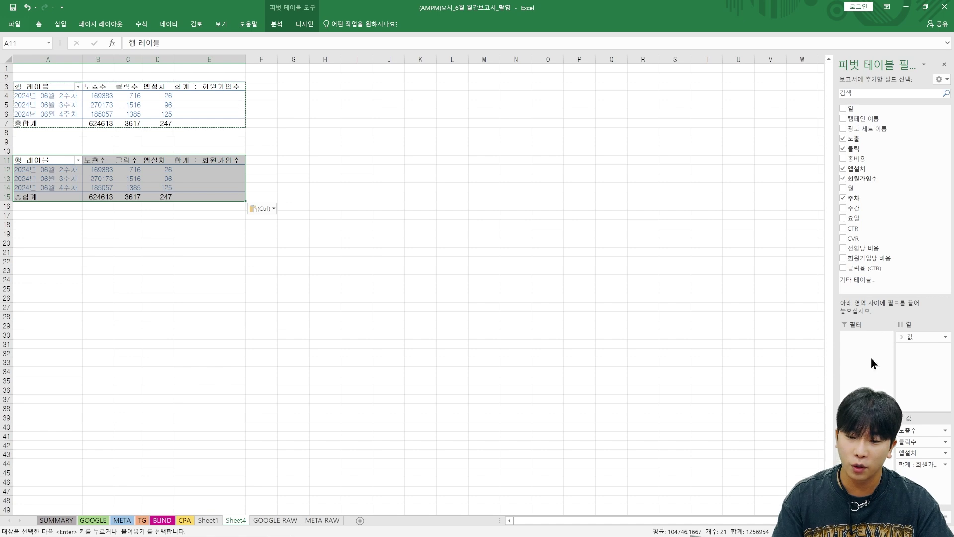
Group the duplicated pivot table's rows by 일 instead of 주차
{"action": "left_click_drag", "start_coordinate": [875, 108], "coordinate": [867, 437]}
{"action": "left_click", "coordinate": [843, 197]}
{"action": "left_click", "coordinate": [135, 280]}
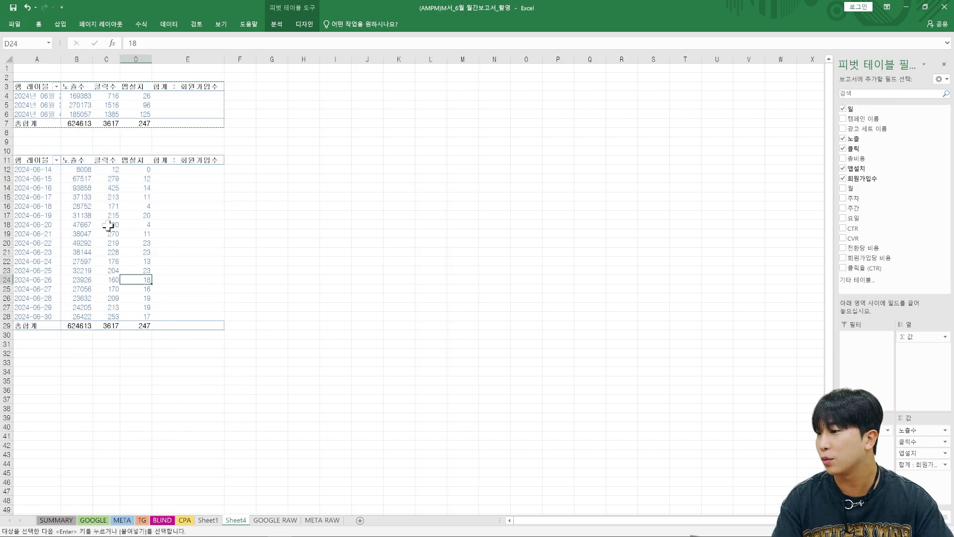
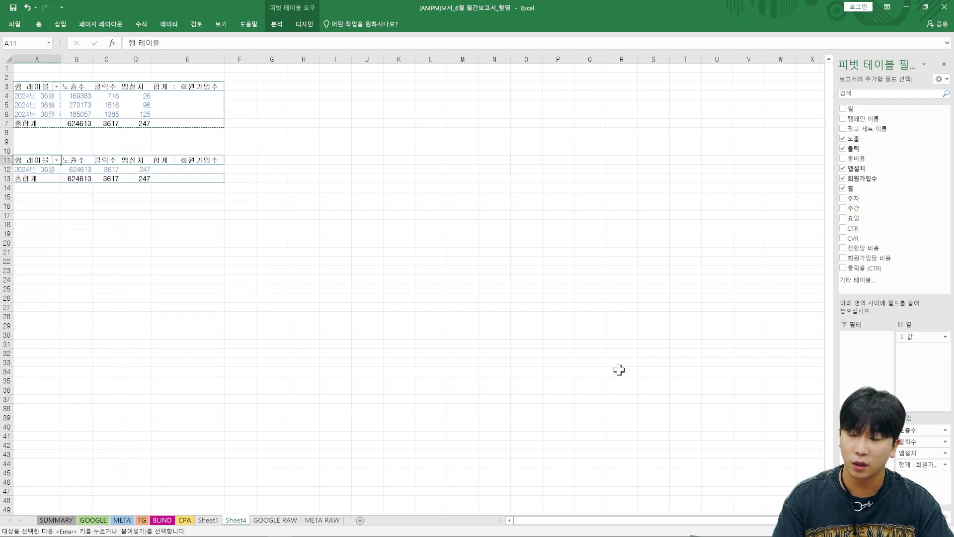
Add the CVR field to the values of the duplicated pivot table, leaving CTR out
{"action": "left_click", "coordinate": [843, 228]}
{"action": "left_click", "coordinate": [844, 239]}
{"action": "left_click", "coordinate": [843, 228]}
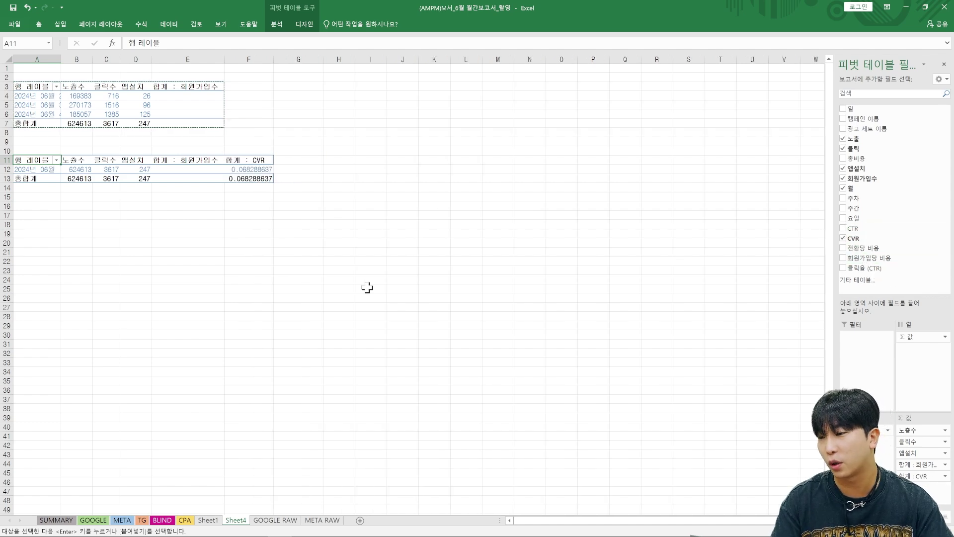
Glance at the GOOGLE sheet's performance tables and examine the 캠페인별 광고 성과 table on the META sheet
{"action": "left_click", "coordinate": [103, 522]}
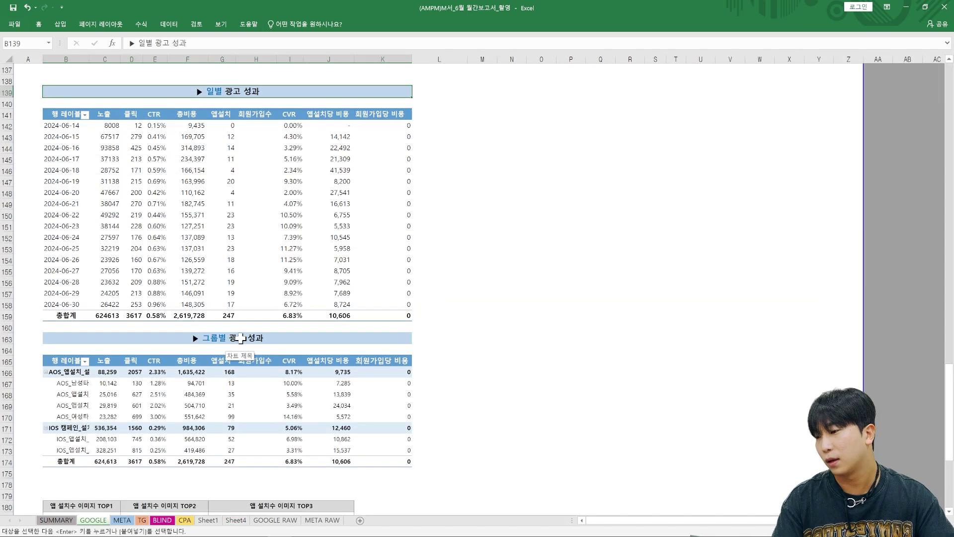
{"action": "left_click", "coordinate": [122, 520]}
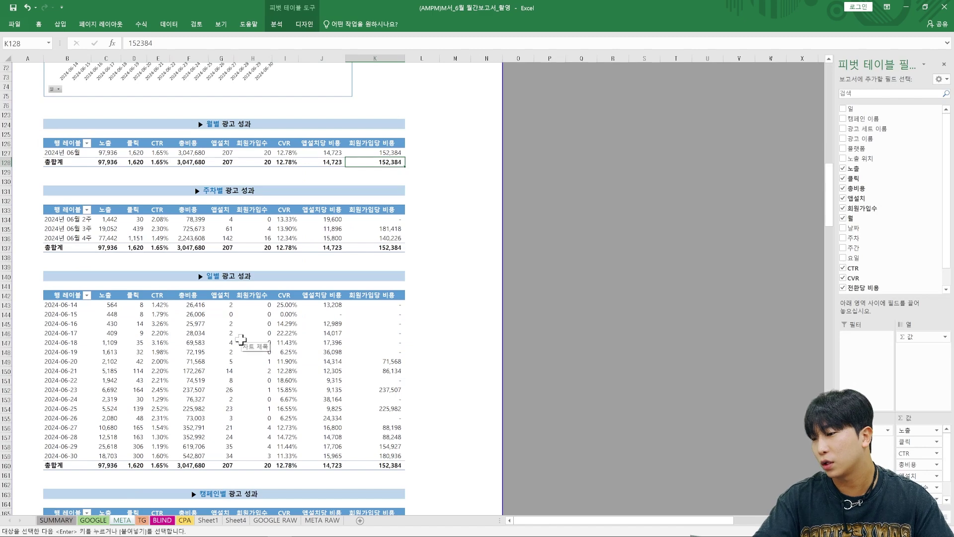
{"action": "scroll", "coordinate": [277, 330], "scroll_direction": "down", "scroll_amount": 6}
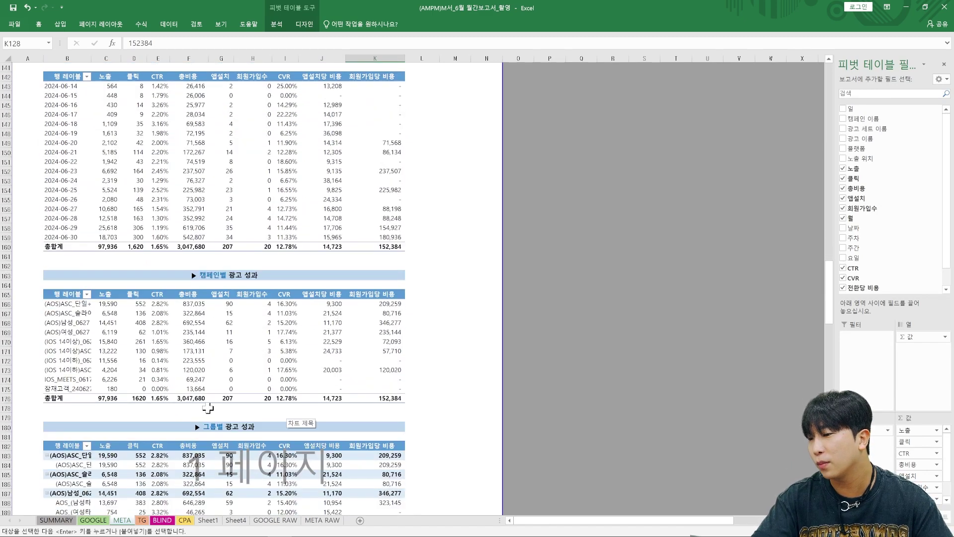
{"action": "left_click", "coordinate": [184, 331]}
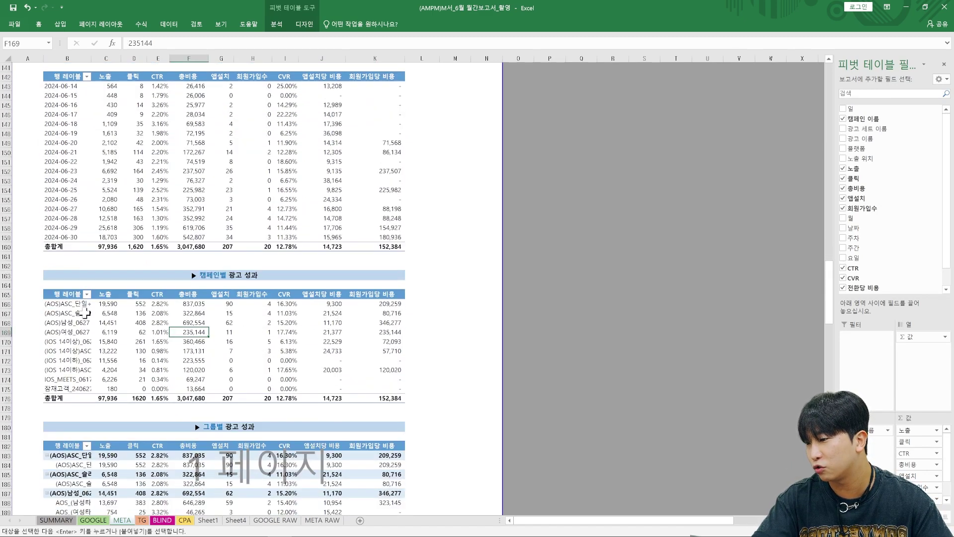
{"action": "left_click_drag", "start_coordinate": [86, 305], "coordinate": [338, 341]}
{"action": "left_click", "coordinate": [357, 344]}
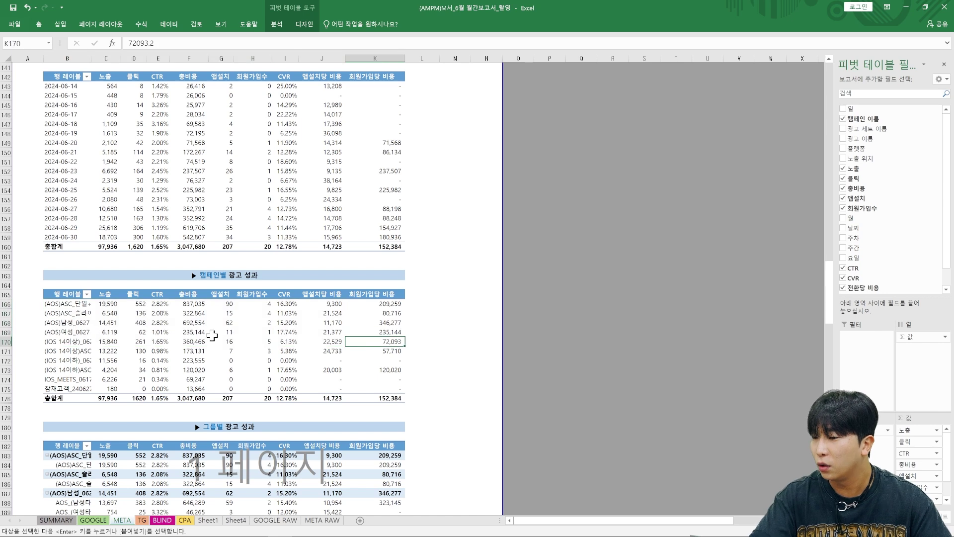
{"action": "left_click_drag", "start_coordinate": [171, 334], "coordinate": [152, 313]}
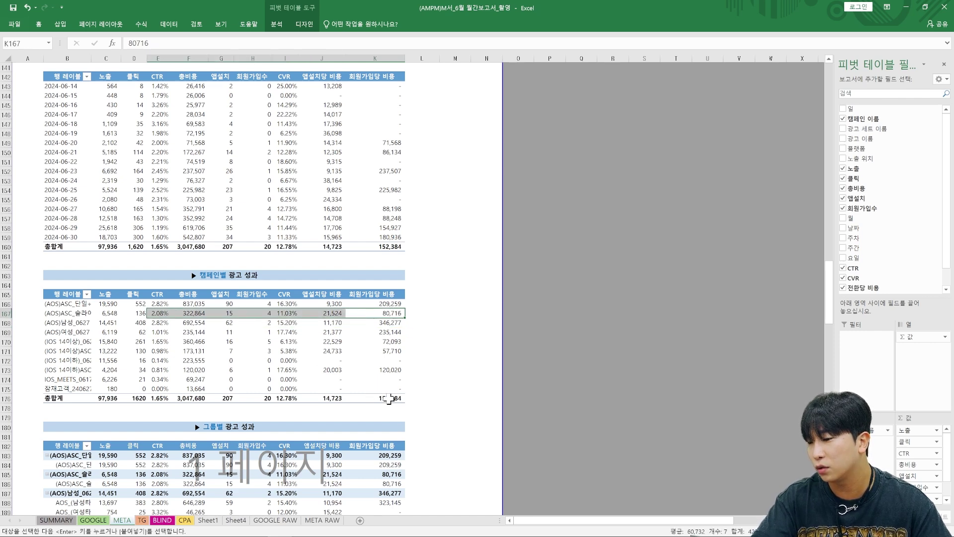
{"action": "left_click_drag", "start_coordinate": [388, 407], "coordinate": [90, 304]}
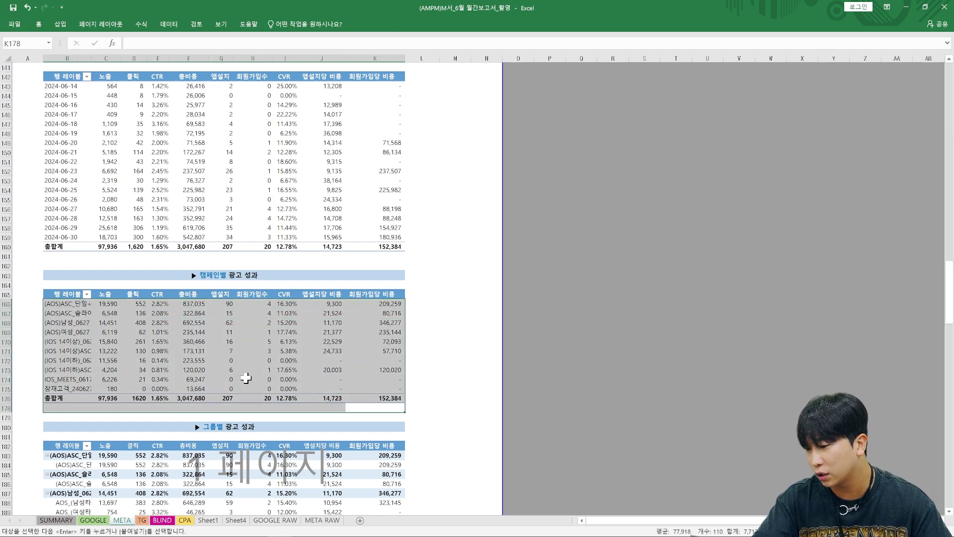
{"action": "scroll", "coordinate": [243, 373], "scroll_direction": "down", "scroll_amount": 3}
{"action": "left_click", "coordinate": [301, 329]}
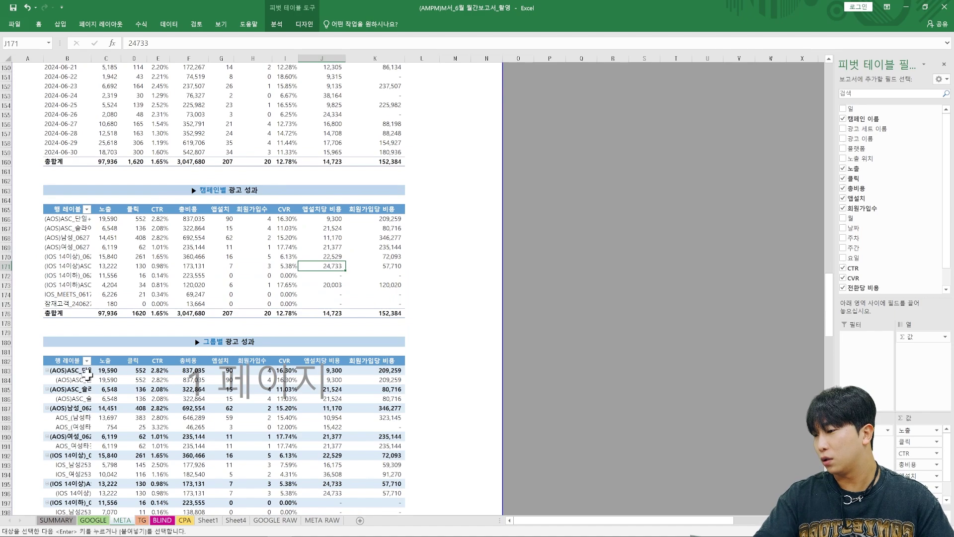
Examine the META sheet's 그룹별 광고 성과 table and the platform rows of its 매체별 광고 성과 table
{"action": "scroll", "coordinate": [94, 365], "scroll_direction": "down", "scroll_amount": 3}
{"action": "scroll", "coordinate": [98, 298], "scroll_direction": "down", "scroll_amount": 1}
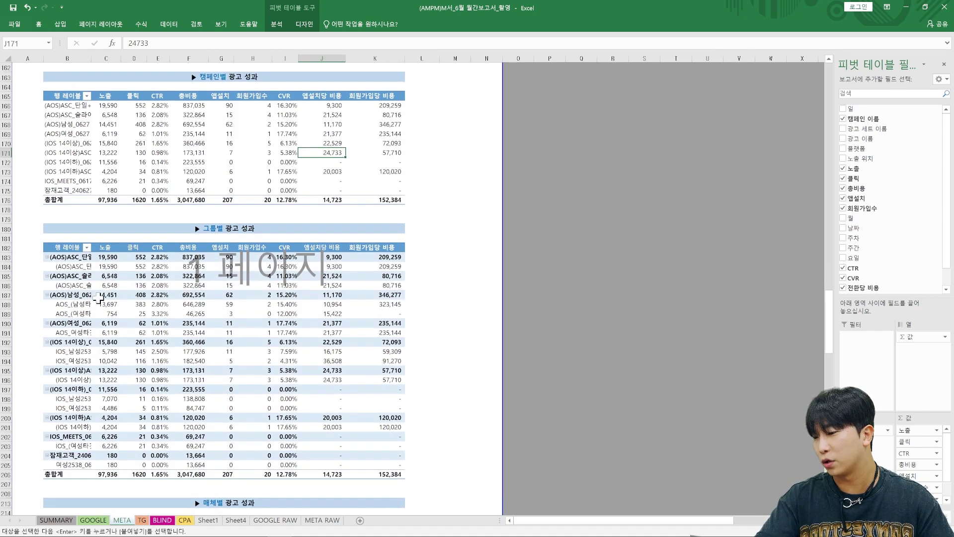
{"action": "scroll", "coordinate": [98, 298], "scroll_direction": "down", "scroll_amount": 4}
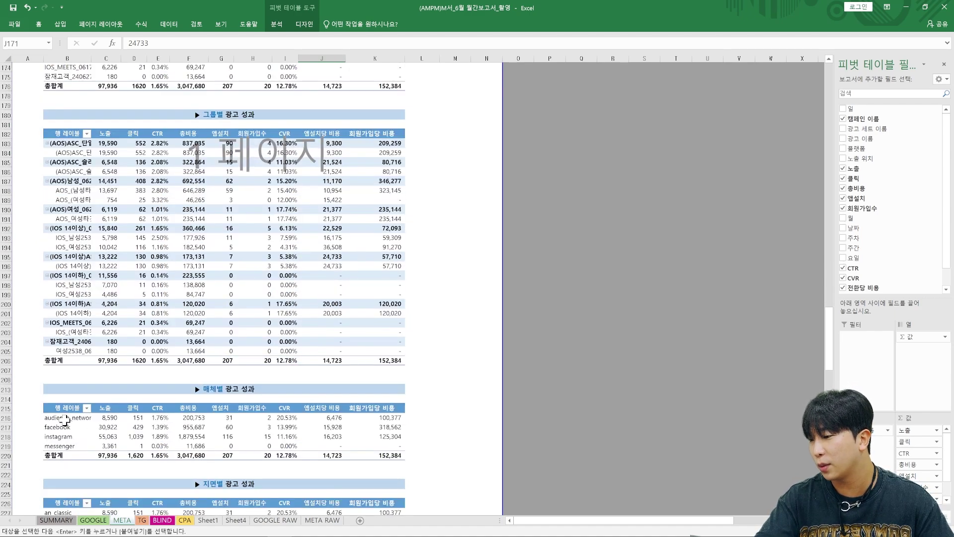
{"action": "scroll", "coordinate": [60, 407], "scroll_direction": "down", "scroll_amount": 3}
{"action": "left_click_drag", "start_coordinate": [58, 333], "coordinate": [75, 351]}
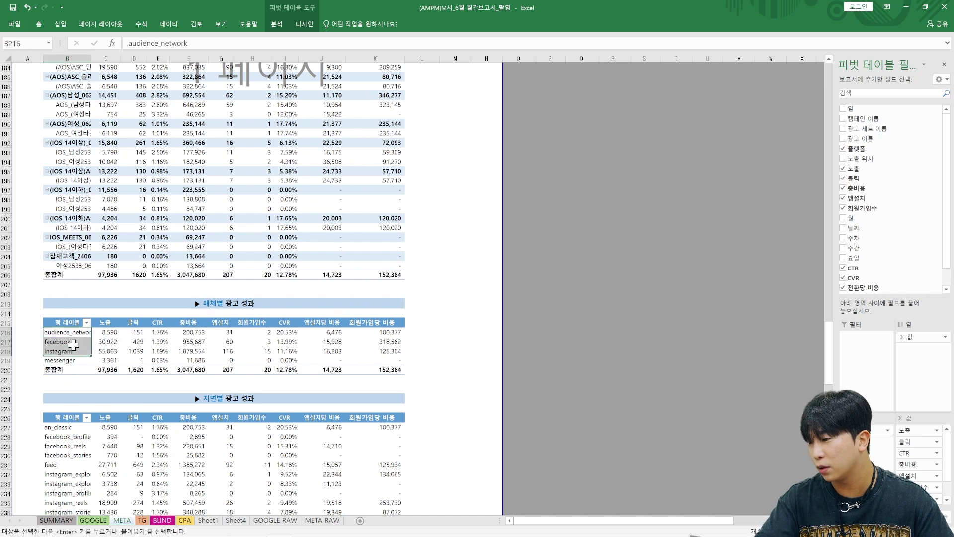
{"action": "left_click", "coordinate": [76, 343]}
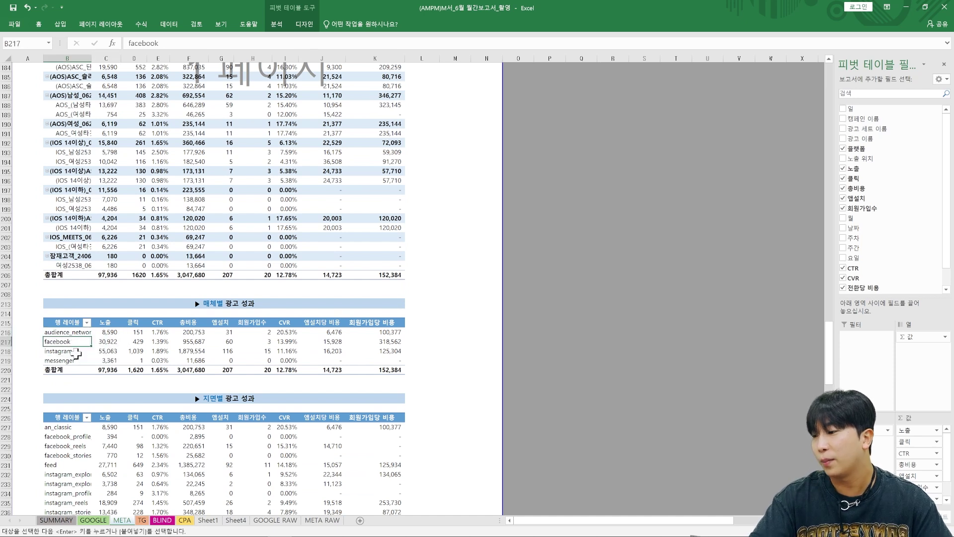
{"action": "left_click", "coordinate": [75, 353]}
{"action": "left_click_drag", "start_coordinate": [72, 333], "coordinate": [83, 361]}
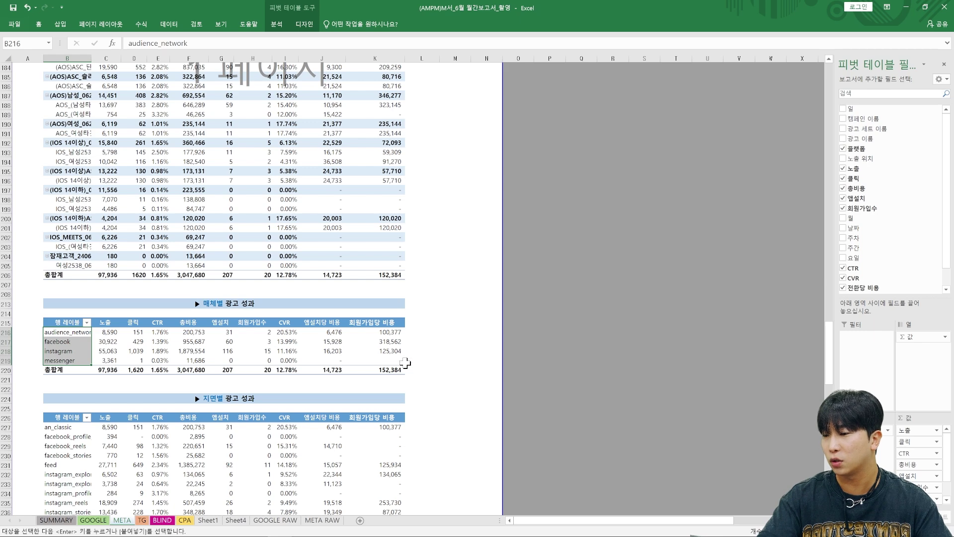
{"action": "left_click_drag", "start_coordinate": [409, 363], "coordinate": [50, 323]}
Examine the placement rows of the META sheet's 지면별 광고 성과 table, such as an_classic and facebook_reels
{"action": "scroll", "coordinate": [285, 410], "scroll_direction": "down", "scroll_amount": 3}
{"action": "left_click", "coordinate": [111, 370]}
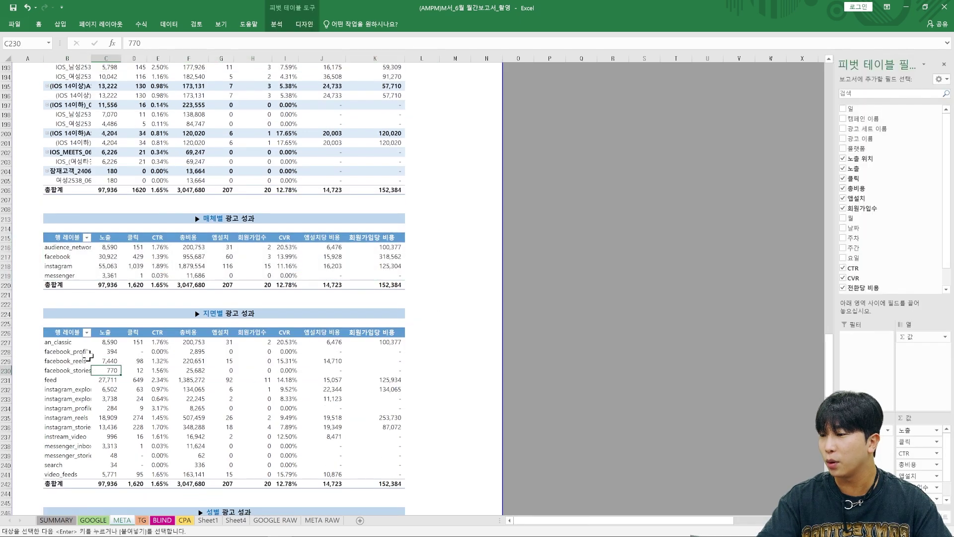
{"action": "left_click_drag", "start_coordinate": [50, 345], "coordinate": [214, 460]}
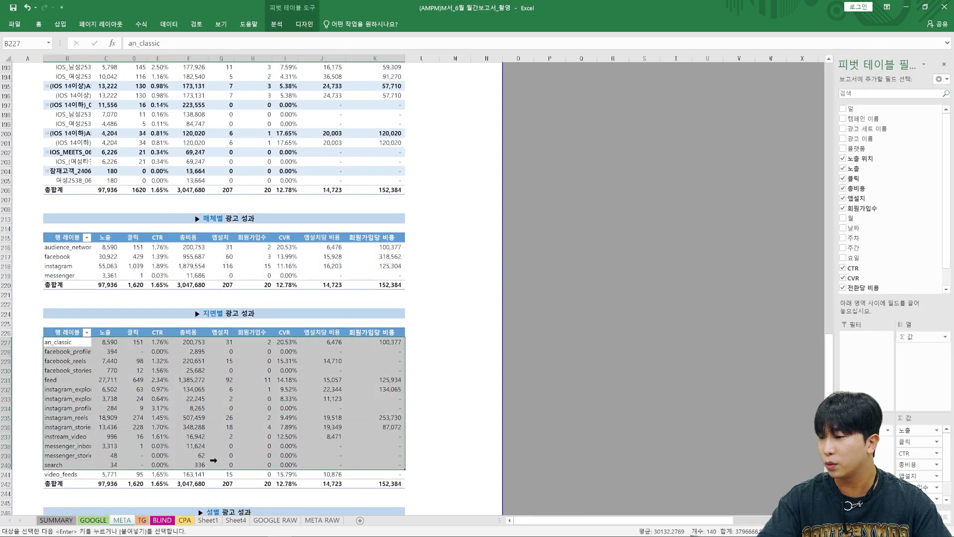
{"action": "left_click", "coordinate": [63, 361]}
{"action": "key", "text": "Down"}
{"action": "key", "text": "Down"}
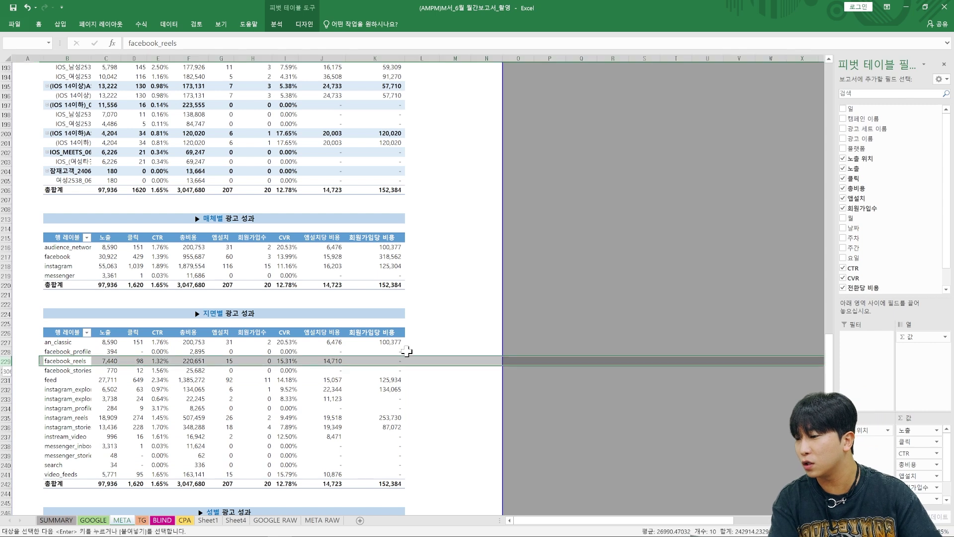
Examine the instagram_reels, instagram_stories and instream_video rows of the META sheet's 지면별 광고 성과 table
{"action": "key", "text": "Down"}
{"action": "key", "text": "Down"}
{"action": "key", "text": "Down"}
{"action": "key", "text": "Down"}
{"action": "key", "text": "Down"}
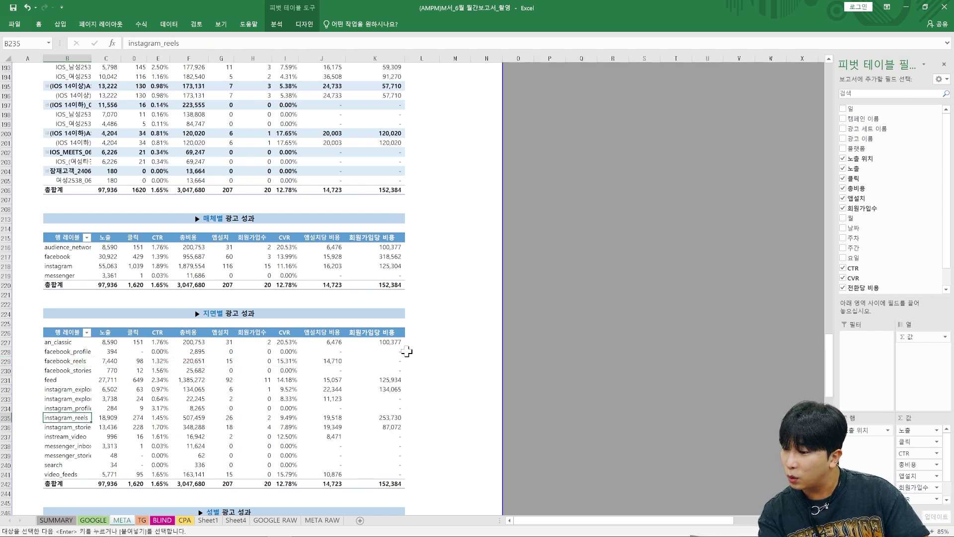
{"action": "key", "text": "Up"}
{"action": "key", "text": "Up"}
{"action": "key", "text": "Down"}
{"action": "key", "text": "Right"}
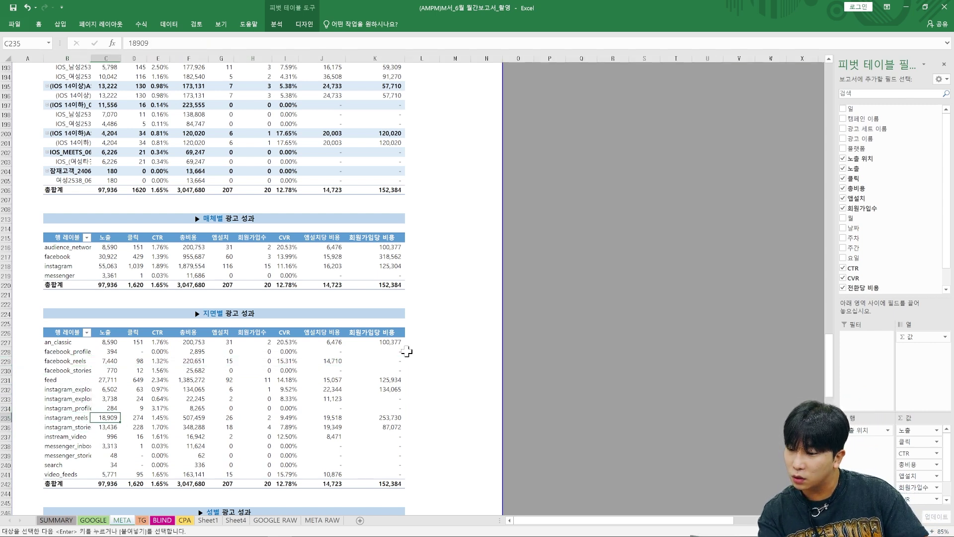
{"action": "key", "text": "Down"}
{"action": "key", "text": "Left"}
{"action": "key", "text": "Right"}
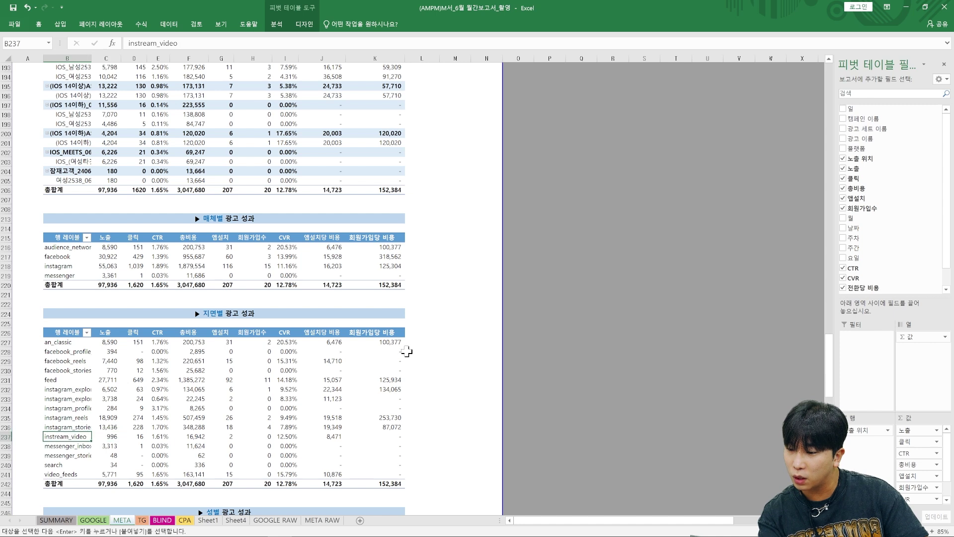
Fill the whole worksheet row of the feed placement in the 지면별 광고 성과 table with yellow
{"action": "key", "text": "Up"}
{"action": "key", "text": "Up"}
{"action": "key", "text": "Up"}
{"action": "key", "text": "Up"}
{"action": "key", "text": "Up"}
{"action": "key", "text": "shift+Left"}
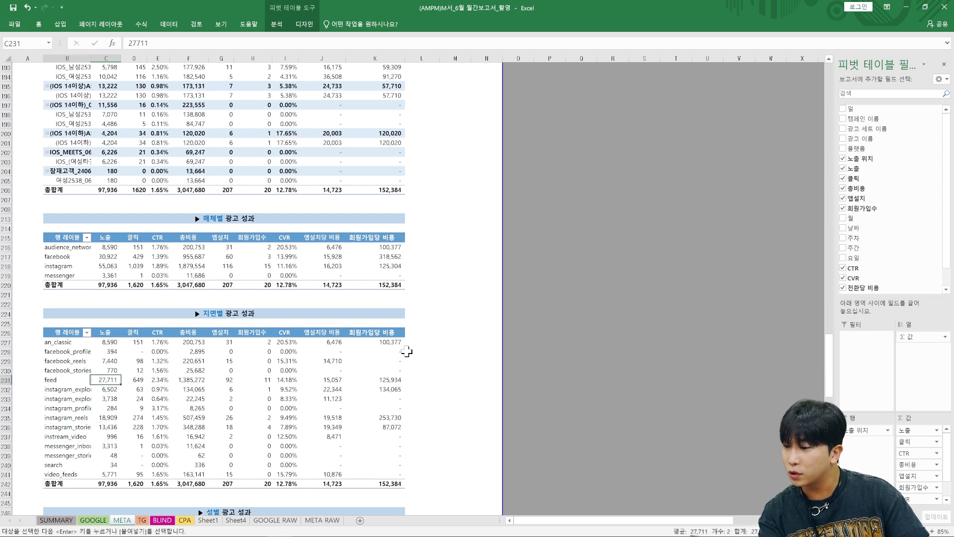
{"action": "key", "text": "shift+space"}
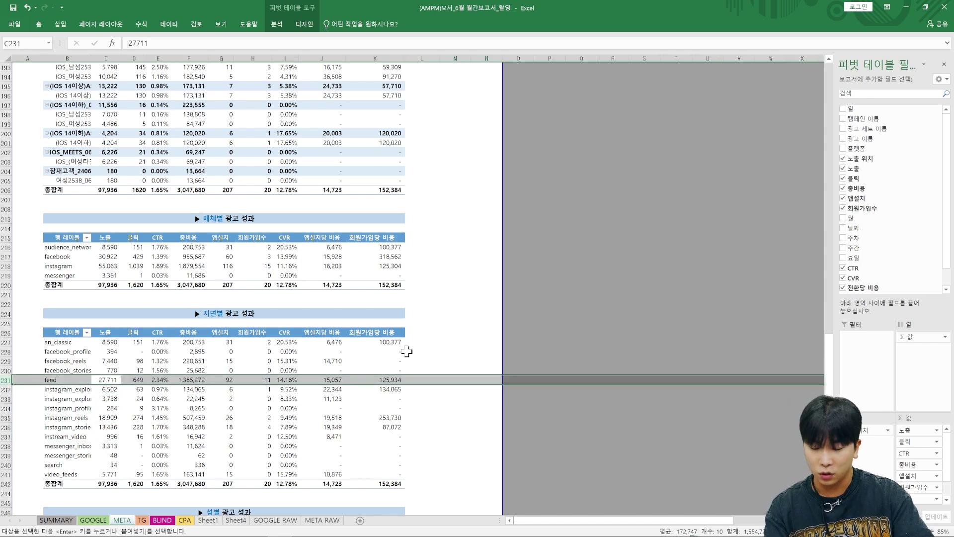
{"action": "key", "text": "alt"}
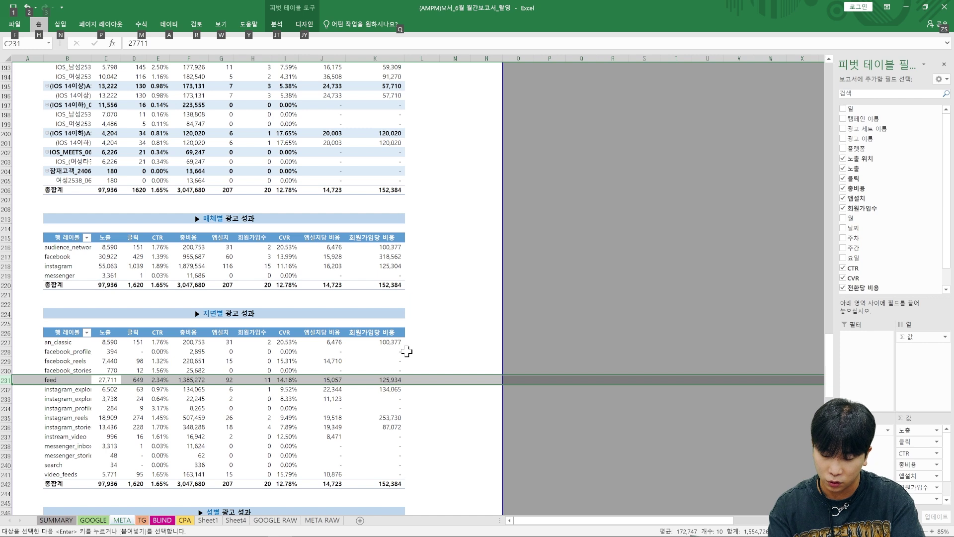
{"action": "key", "text": "h"}
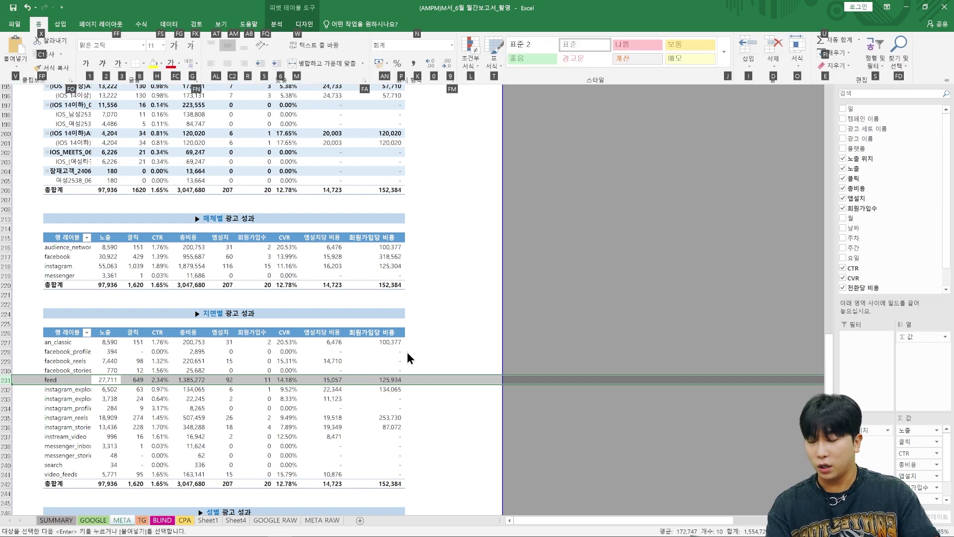
{"action": "key", "text": "h"}
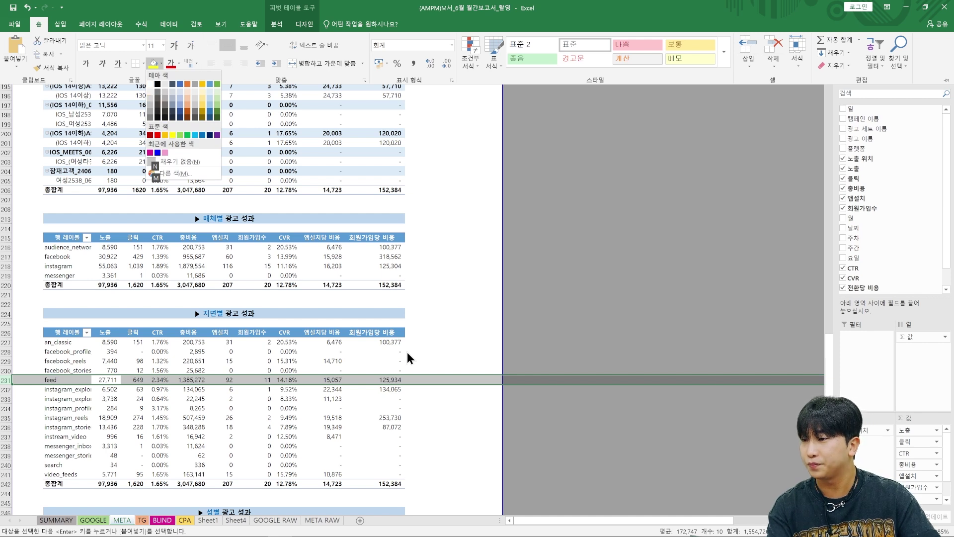
{"action": "key", "text": "Return"}
{"action": "key", "text": "Down"}
{"action": "key", "text": "Down"}
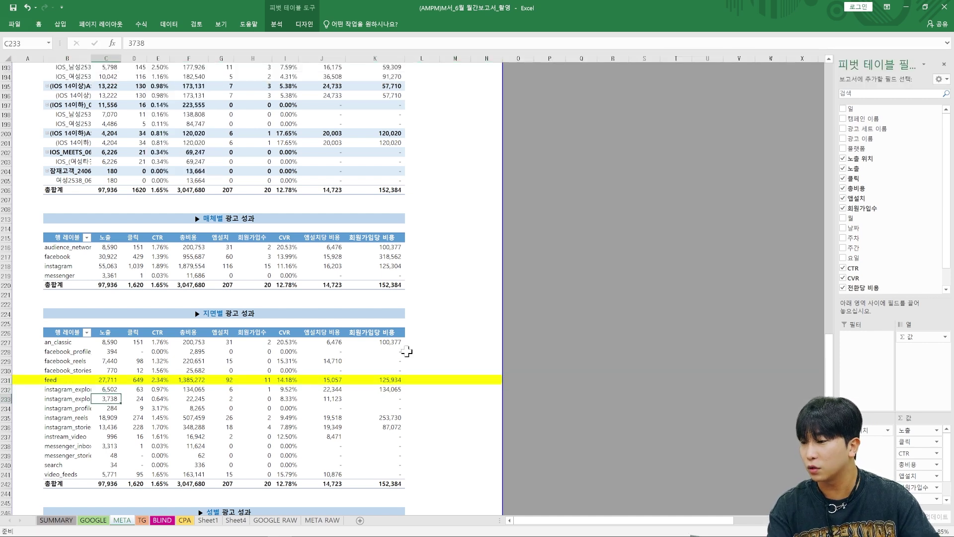
Examine the metrics of the Instagram placement rows below feed, moving across the instagram_reels values
{"action": "key", "text": "Down"}
{"action": "key", "text": "Right"}
{"action": "key", "text": "Left"}
{"action": "key", "text": "Right"}
{"action": "key", "text": "Left"}
{"action": "key", "text": "Down"}
{"action": "key", "text": "Right"}
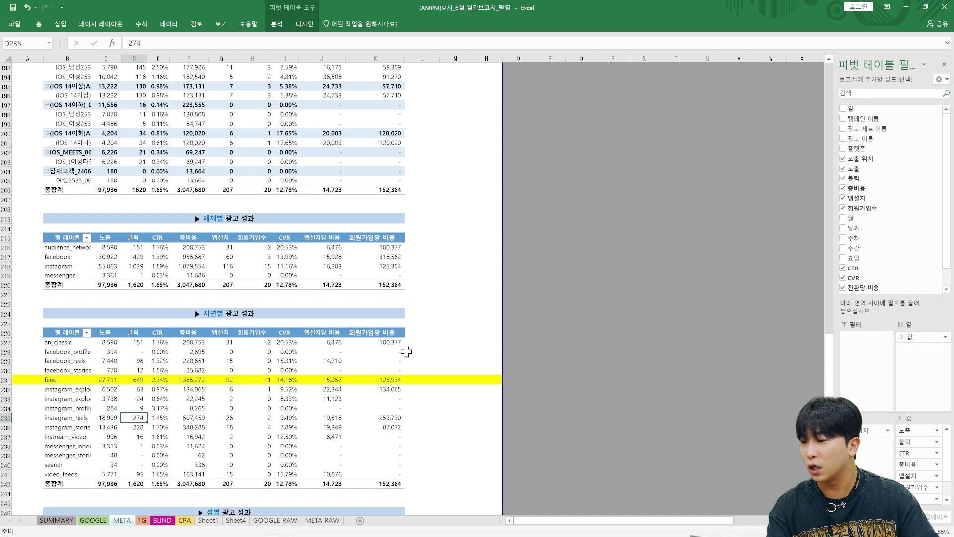
{"action": "key", "text": "Right"}
{"action": "key", "text": "Right"}
{"action": "key", "text": "Right"}
{"action": "key", "text": "Right"}
{"action": "key", "text": "Right"}
{"action": "key", "text": "Right"}
{"action": "key", "text": "Right"}
{"action": "key", "text": "Left"}
{"action": "key", "text": "Left"}
{"action": "key", "text": "Left"}
{"action": "key", "text": "Up"}
{"action": "key", "text": "Left"}
{"action": "key", "text": "Left"}
{"action": "key", "text": "Left"}
{"action": "key", "text": "Up"}
{"action": "key", "text": "Up"}
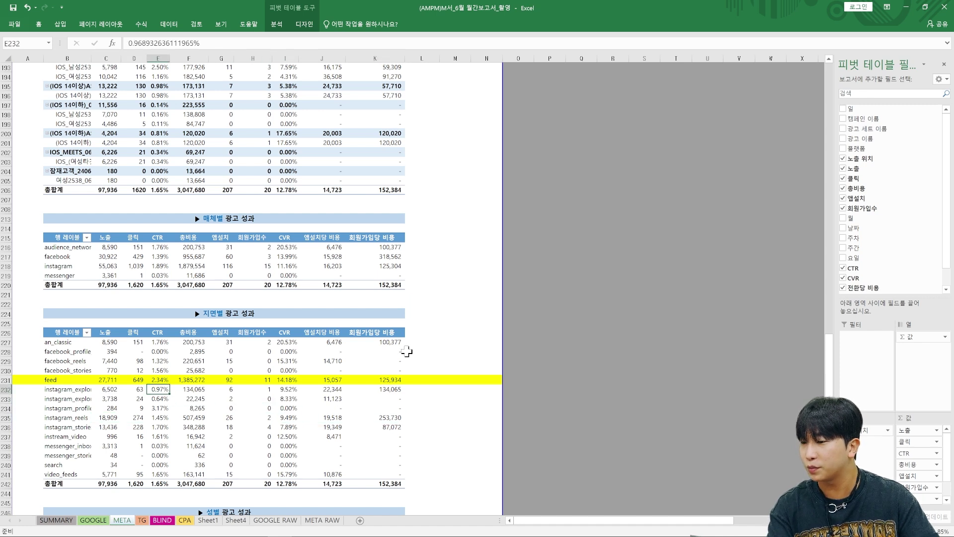
Undo the yellow fill on the feed row
{"action": "key", "text": "Up"}
{"action": "key", "text": "Up"}
{"action": "key", "text": "ctrl+z"}
{"action": "key", "text": "Down"}
{"action": "key", "text": "Left"}
{"action": "key", "text": "Up"}
{"action": "key", "text": "Right"}
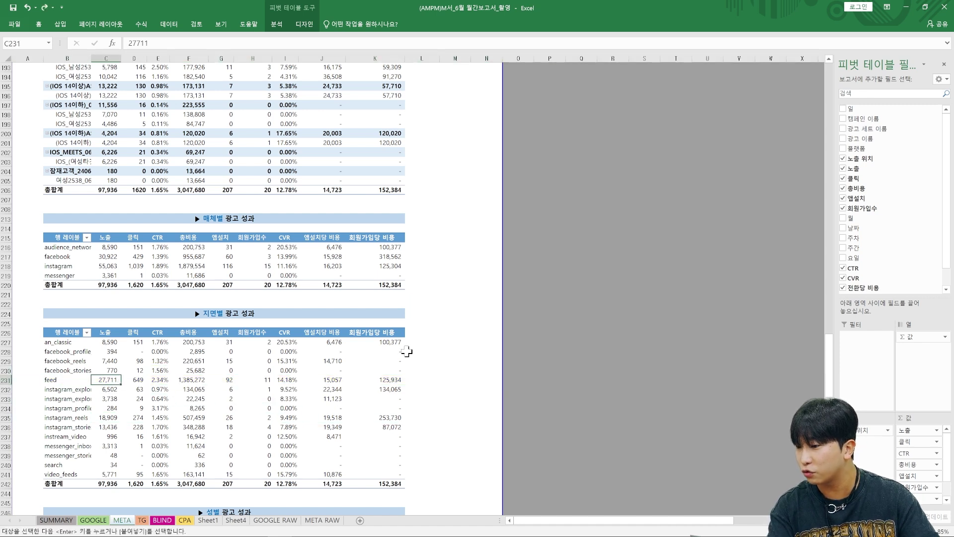
Apply orange gradient data bars to the CTR values from an_classic to video_feeds, leaving out the total row
{"action": "key", "text": "Up"}
{"action": "key", "text": "Up"}
{"action": "key", "text": "Right"}
{"action": "key", "text": "Up"}
{"action": "key", "text": "Up"}
{"action": "key", "text": "Right"}
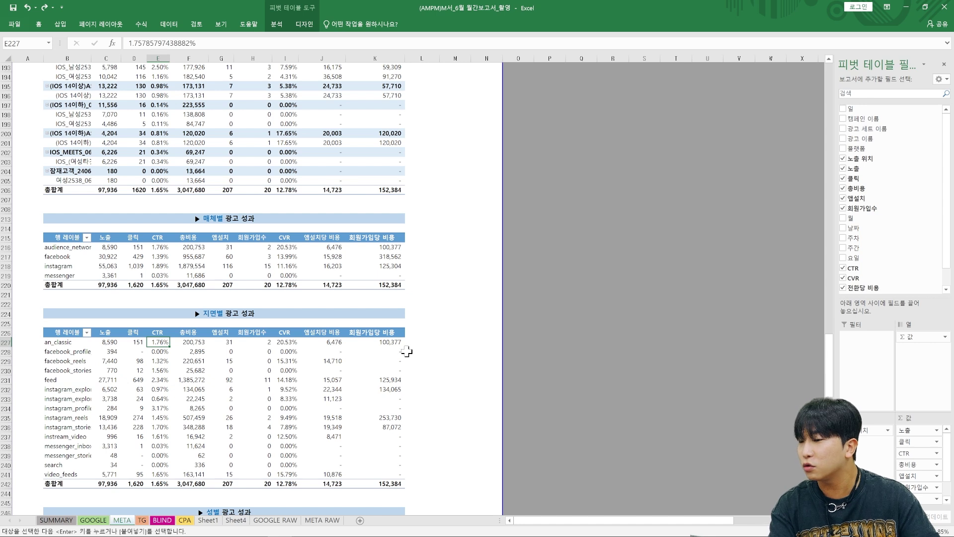
{"action": "key", "text": "shift+Down"}
{"action": "key", "text": "shift+Down"}
{"action": "key", "text": "shift+Down"}
{"action": "key", "text": "shift+Down"}
{"action": "key", "text": "shift+Down"}
{"action": "key", "text": "shift+Down"}
{"action": "key", "text": "shift+Down"}
{"action": "key", "text": "shift+Down"}
{"action": "key", "text": "shift+Down"}
{"action": "key", "text": "shift+Down"}
{"action": "key", "text": "shift+Down"}
{"action": "key", "text": "shift+Down"}
{"action": "key", "text": "shift+Down"}
{"action": "key", "text": "shift+Down"}
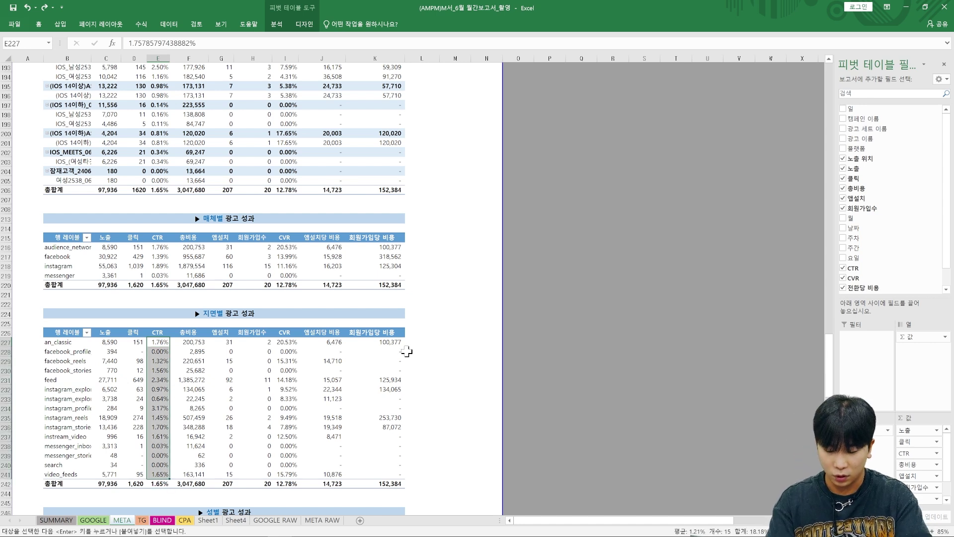
{"action": "key", "text": "alt+h"}
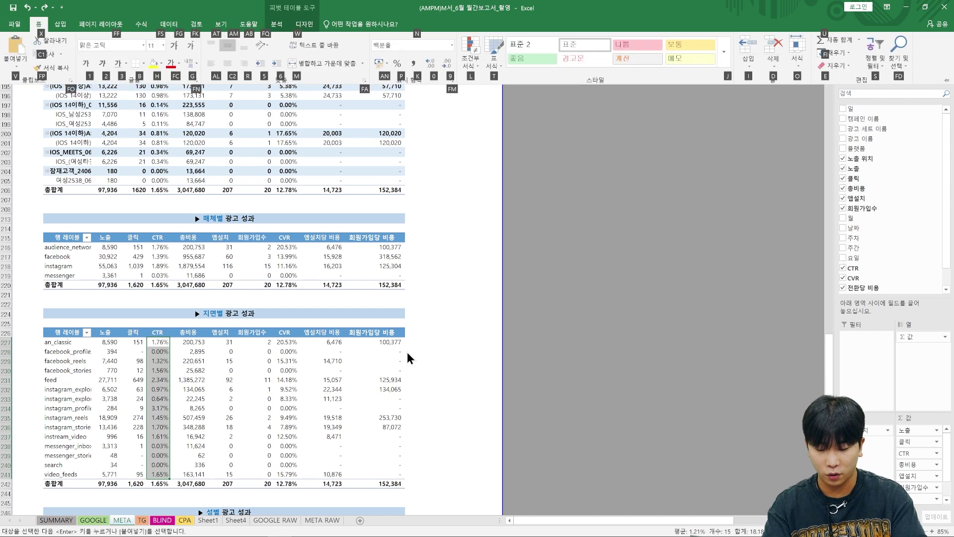
{"action": "key", "text": "l"}
{"action": "key", "text": "d"}
{"action": "key", "text": "Down"}
{"action": "key", "text": "Return"}
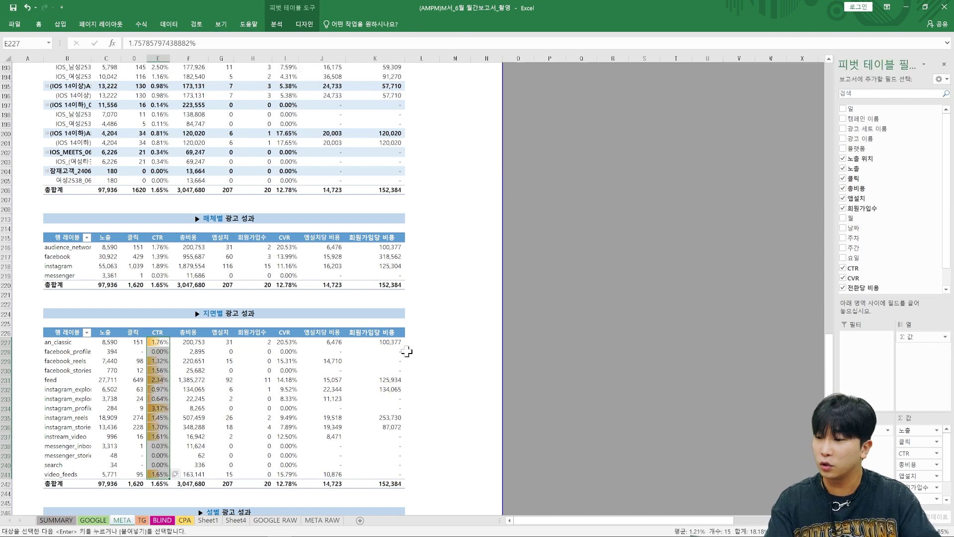
Apply light blue gradient data bars to the 총비용 values of all placements in the 지면별 table, excluding the total
{"action": "key", "text": "Up"}
{"action": "key", "text": "Up"}
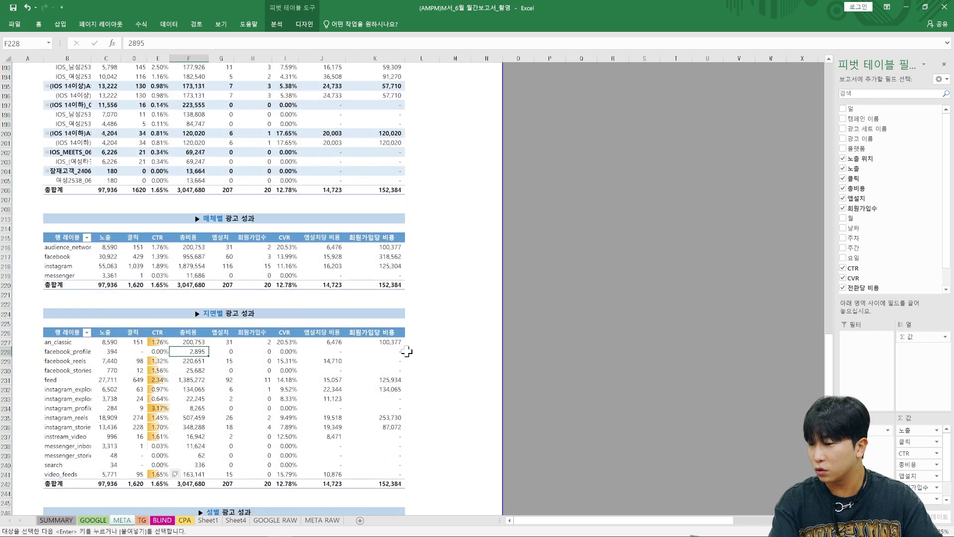
{"action": "key", "text": "ctrl+shift+Down"}
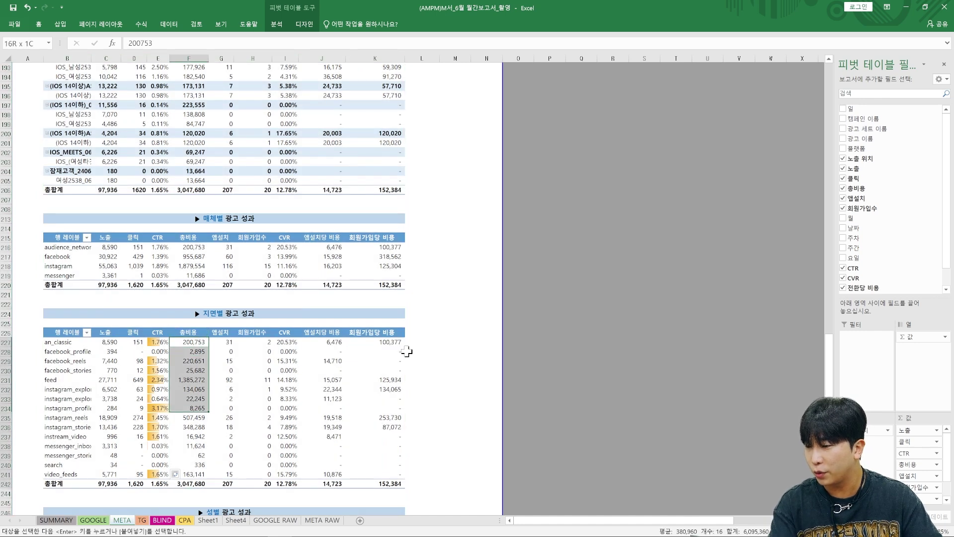
{"action": "key", "text": "shift+Up"}
{"action": "key", "text": "alt"}
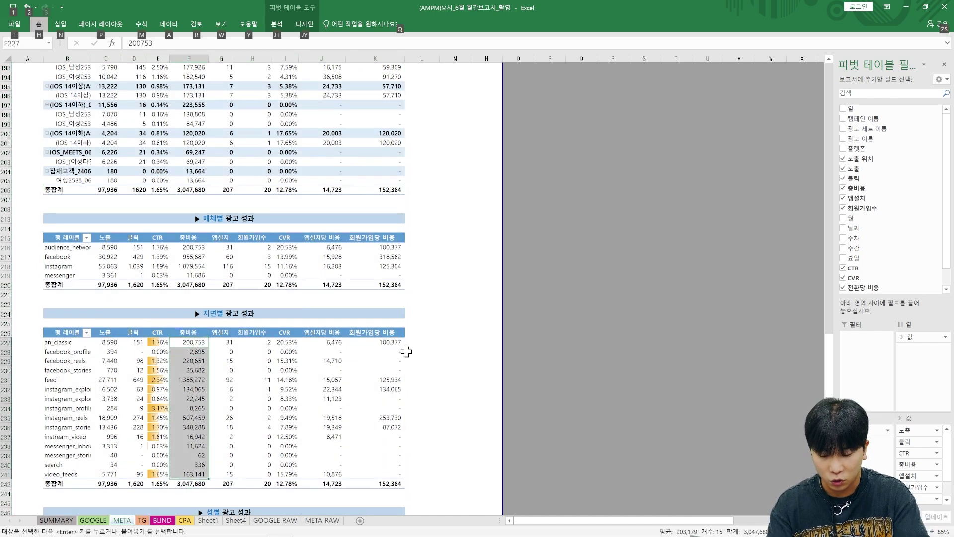
{"action": "key", "text": "h"}
{"action": "key", "text": "l"}
{"action": "key", "text": "d"}
{"action": "key", "text": "Down"}
{"action": "key", "text": "Right"}
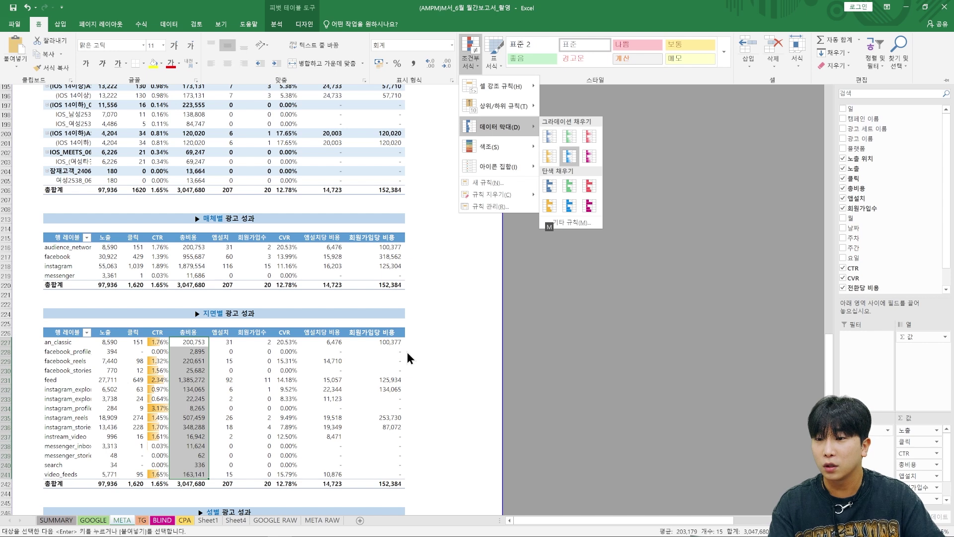
{"action": "key", "text": "Return"}
Apply green gradient data bars to the 앱설치 values from an_classic to video_feeds, excluding the total
{"action": "key", "text": "Right"}
{"action": "key", "text": "Right"}
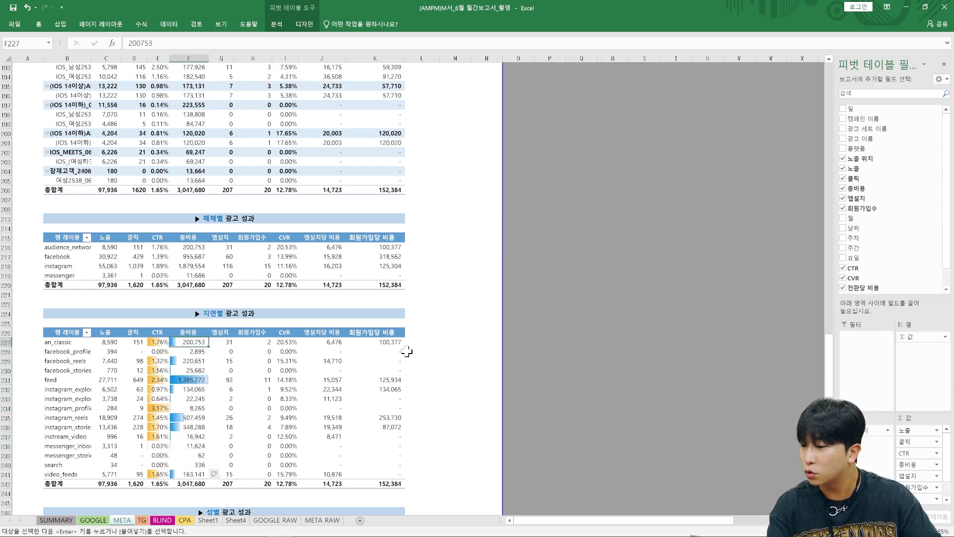
{"action": "key", "text": "Left"}
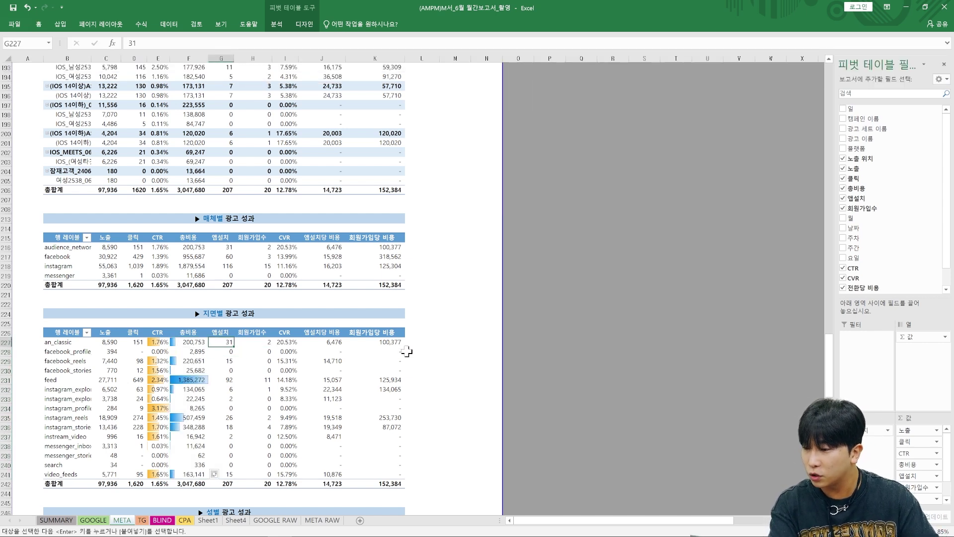
{"action": "key", "text": "shift+Down"}
{"action": "key", "text": "shift+Down"}
{"action": "key", "text": "shift+Down"}
{"action": "key", "text": "shift+Down"}
{"action": "key", "text": "shift+Down"}
{"action": "key", "text": "shift+Down"}
{"action": "key", "text": "shift+Down"}
{"action": "key", "text": "shift+Down"}
{"action": "key", "text": "shift+Down"}
{"action": "key", "text": "shift+Down"}
{"action": "key", "text": "shift+Down"}
{"action": "key", "text": "shift+Down"}
{"action": "key", "text": "shift+Down"}
{"action": "key", "text": "shift+Down"}
{"action": "key", "text": "shift+Down"}
{"action": "key", "text": "shift+Up"}
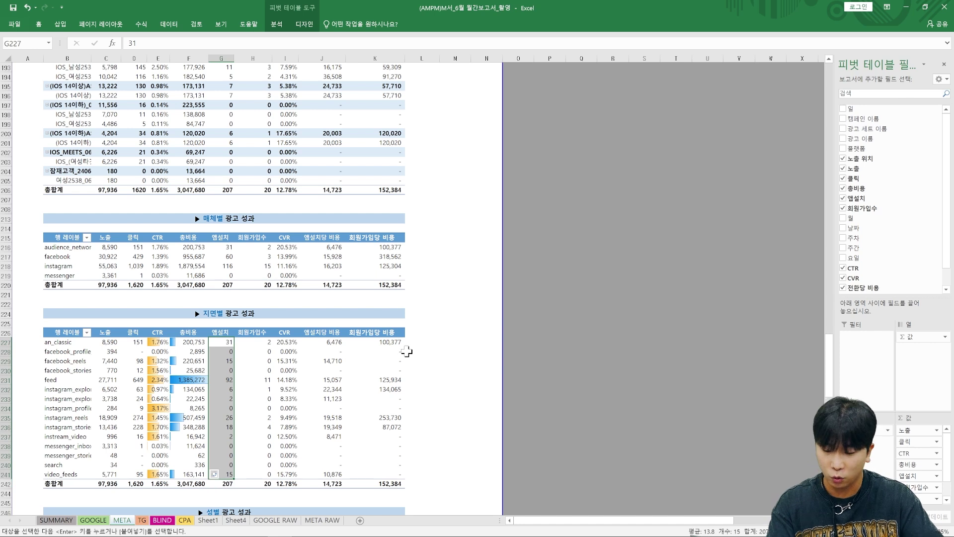
{"action": "key", "text": "alt+h"}
{"action": "key", "text": "l"}
{"action": "key", "text": "d"}
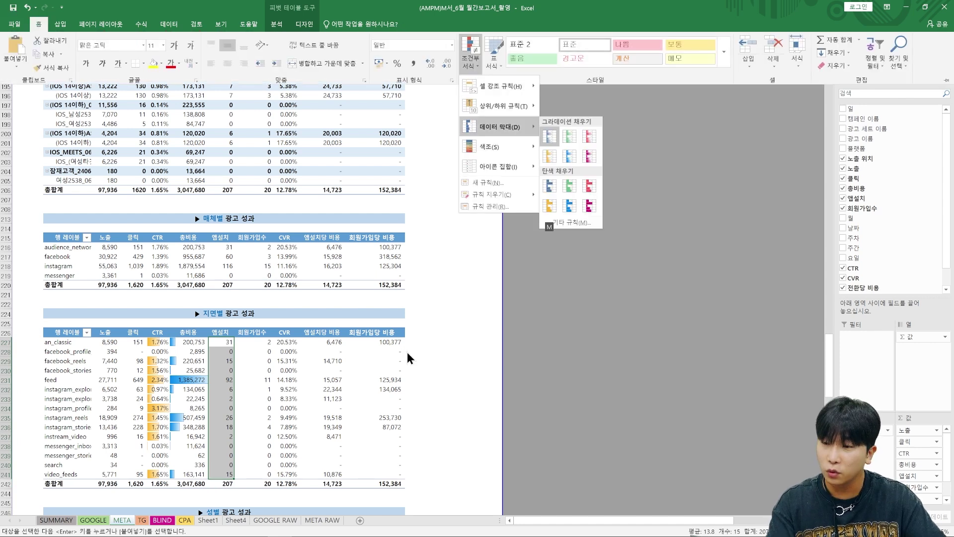
{"action": "key", "text": "Right"}
{"action": "key", "text": "Return"}
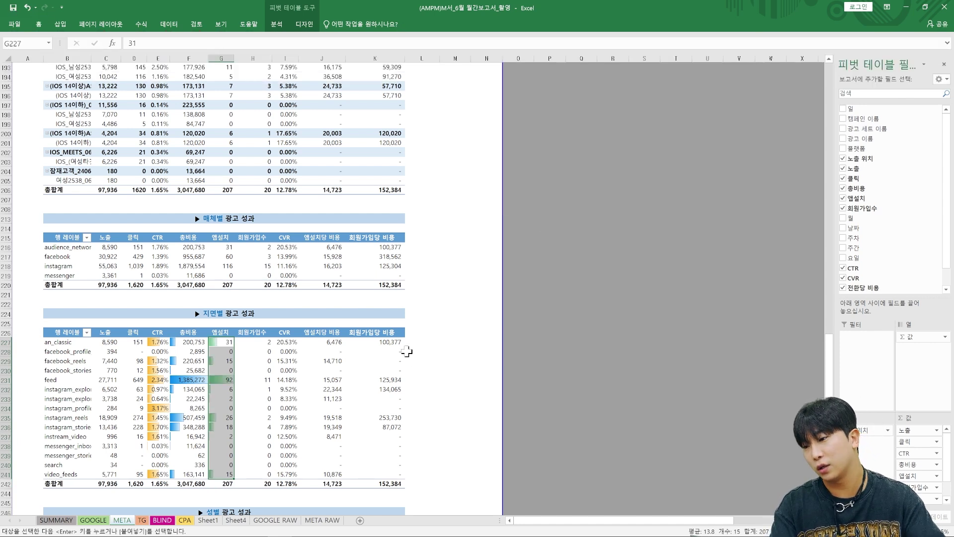
Apply red gradient data bars to the CTR cell of the facebook_stories row in the 지면별 table
{"action": "left_click", "coordinate": [253, 389]}
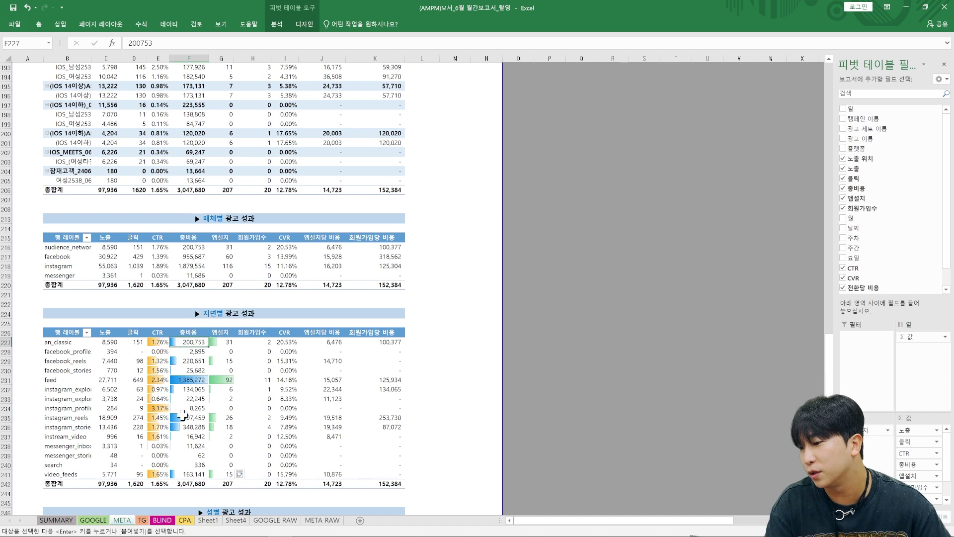
{"action": "left_click", "coordinate": [160, 370]}
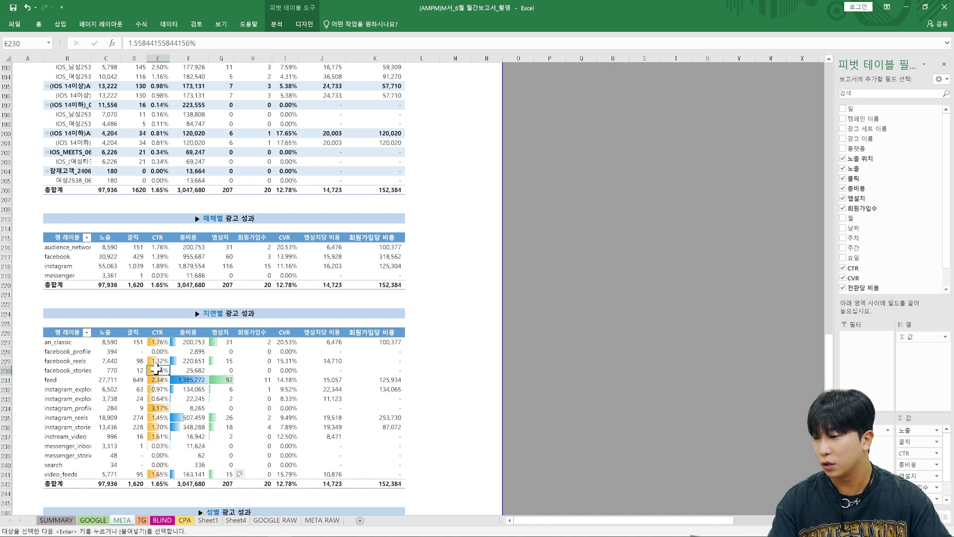
{"action": "left_click", "coordinate": [40, 28]}
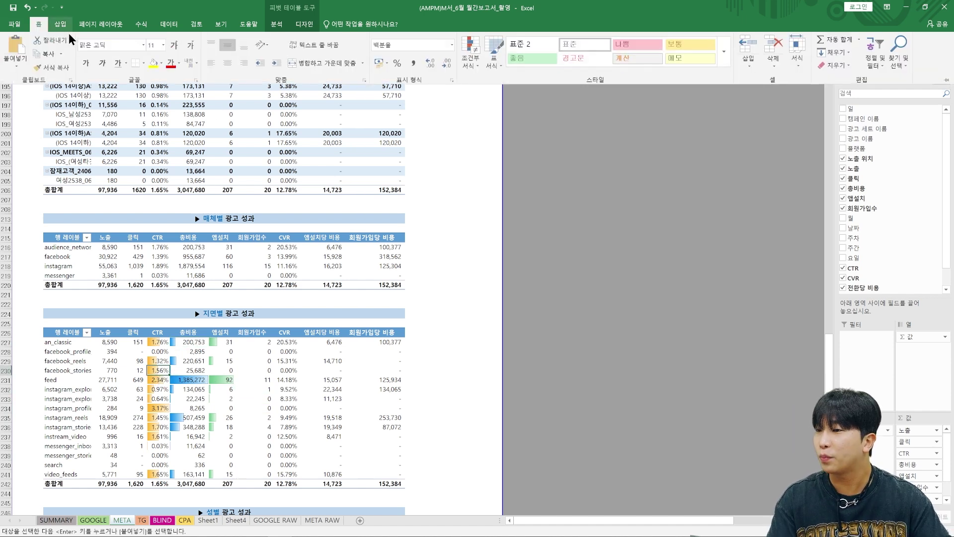
{"action": "left_click", "coordinate": [471, 61]}
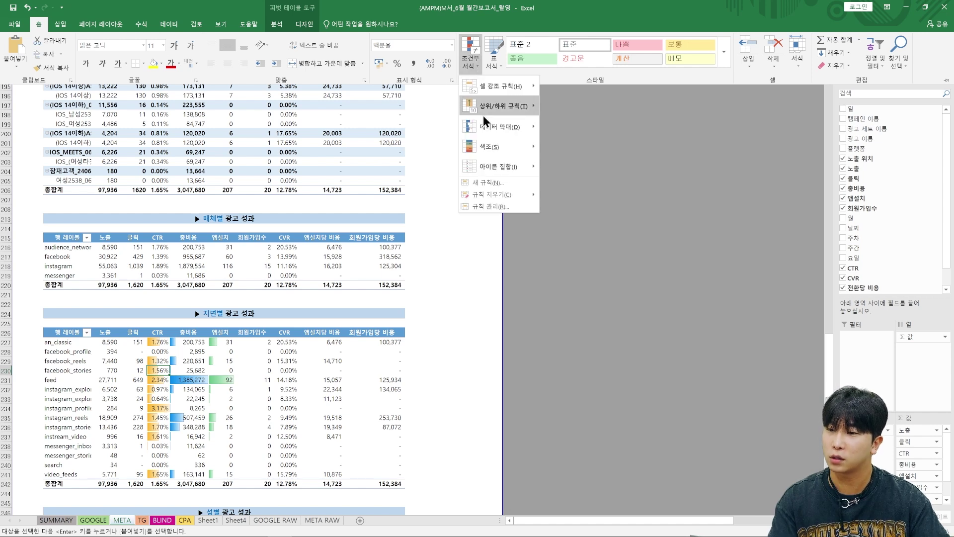
{"action": "mouse_move", "coordinate": [487, 127]}
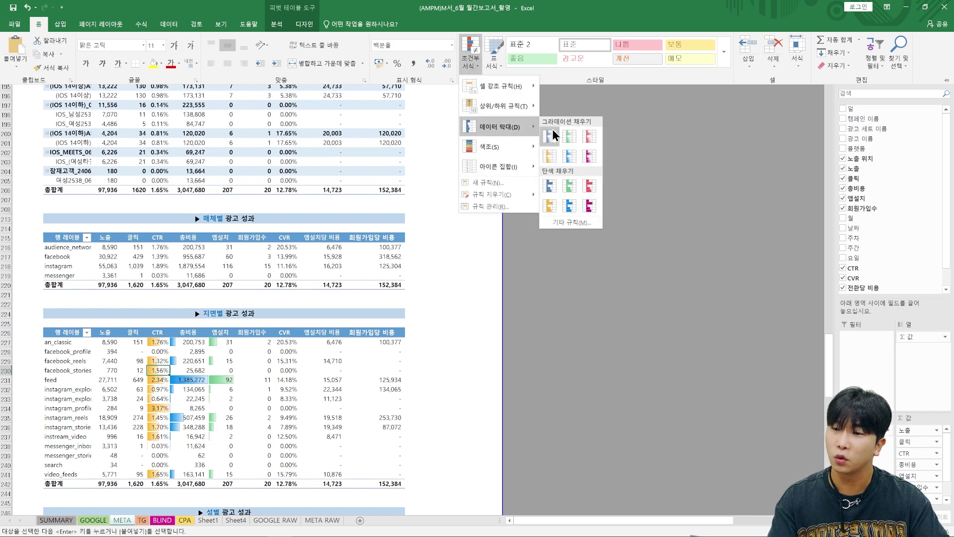
{"action": "left_click", "coordinate": [585, 139]}
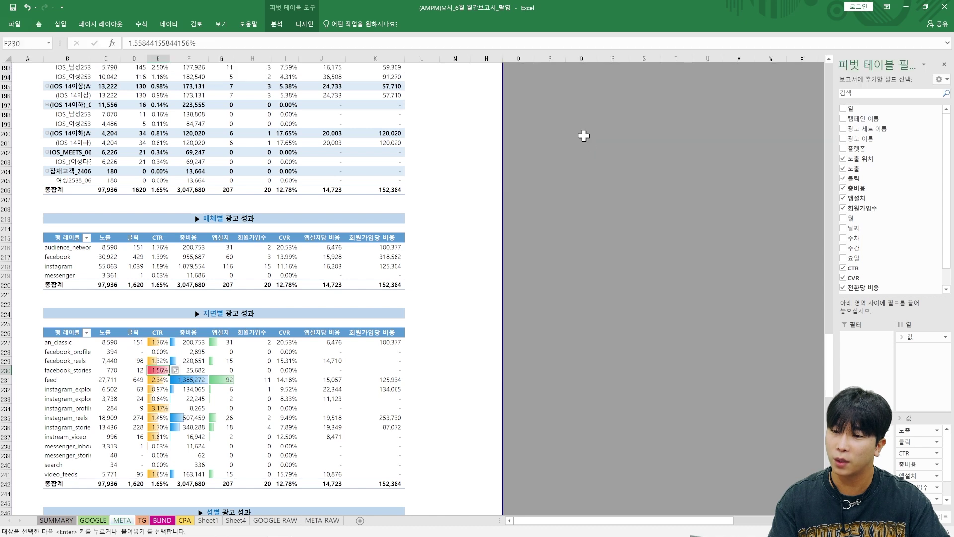
Extend the red data bar rule to all cells showing CTR values for 노출 위치
{"action": "left_click", "coordinate": [179, 370]}
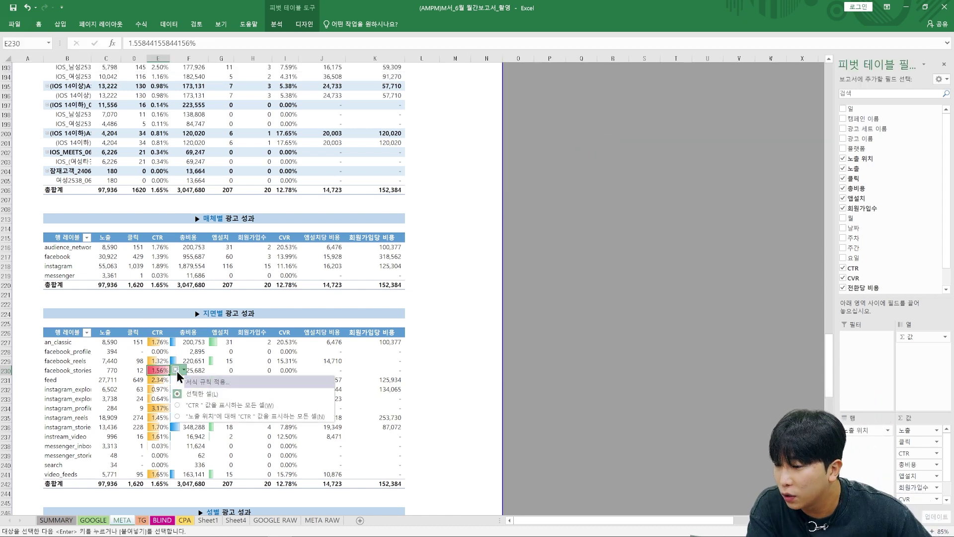
{"action": "left_click", "coordinate": [198, 418]}
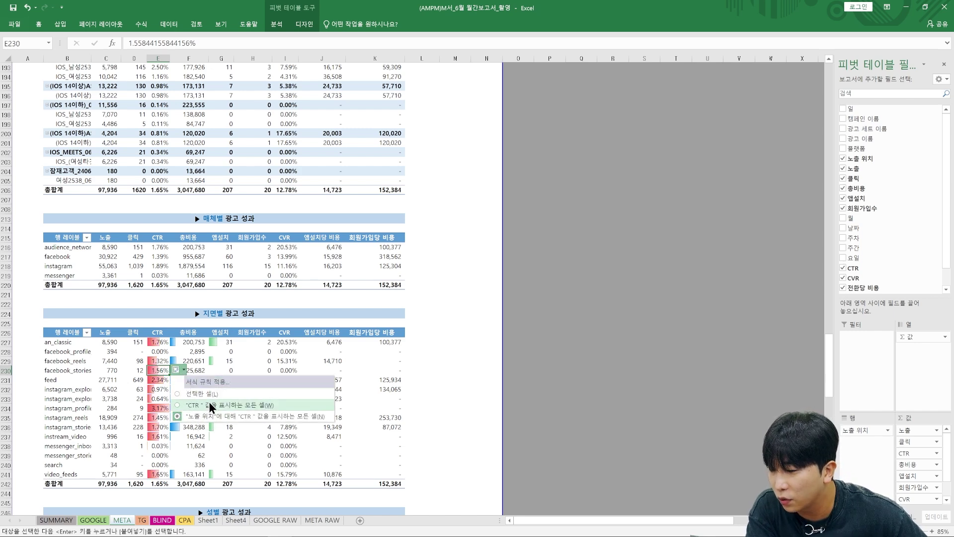
{"action": "left_click", "coordinate": [276, 352]}
Apply purple gradient data bars to the CTR values of the male age groups, 18-24 to 65+, in the 성별 table
{"action": "scroll", "coordinate": [298, 351], "scroll_direction": "down", "scroll_amount": 9}
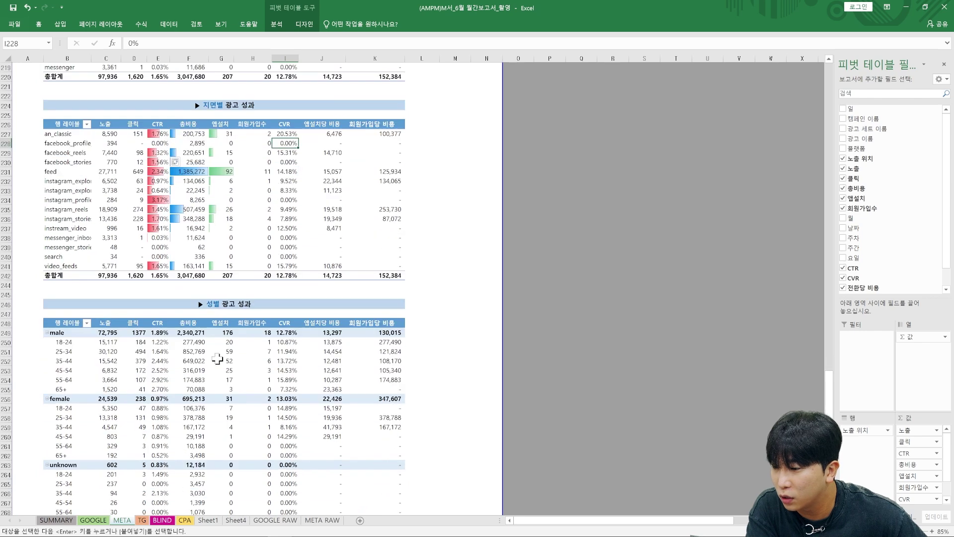
{"action": "left_click", "coordinate": [155, 350]}
{"action": "key", "text": "Up"}
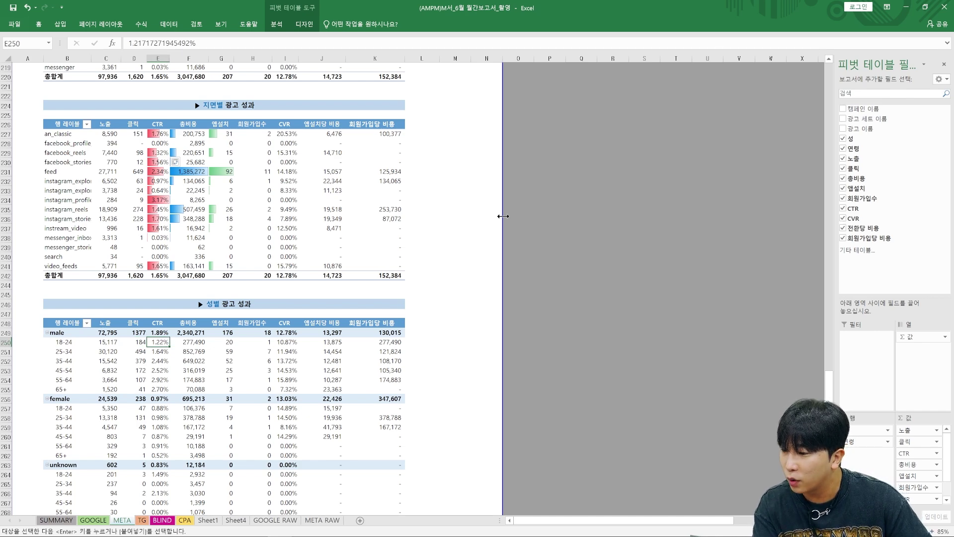
{"action": "key", "text": "ctrl+shift+Down"}
{"action": "key", "text": "shift+Up"}
{"action": "key", "text": "shift+Up"}
{"action": "key", "text": "shift+Up"}
{"action": "key", "text": "shift+Up"}
{"action": "key", "text": "shift+Up"}
{"action": "key", "text": "shift+Up"}
{"action": "key", "text": "shift+Up"}
{"action": "key", "text": "shift+Up"}
{"action": "key", "text": "shift+Up"}
{"action": "key", "text": "shift+Up"}
{"action": "key", "text": "shift+Up"}
{"action": "key", "text": "shift+Up"}
{"action": "key", "text": "shift+Up"}
{"action": "key", "text": "shift+Up"}
{"action": "key", "text": "shift+Up"}
{"action": "key", "text": "shift+Up"}
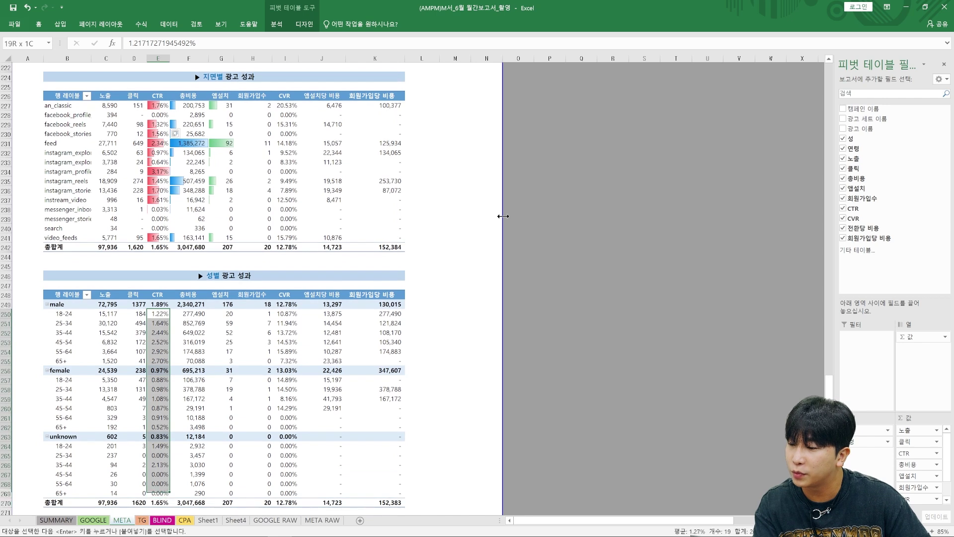
{"action": "key", "text": "shift+Down"}
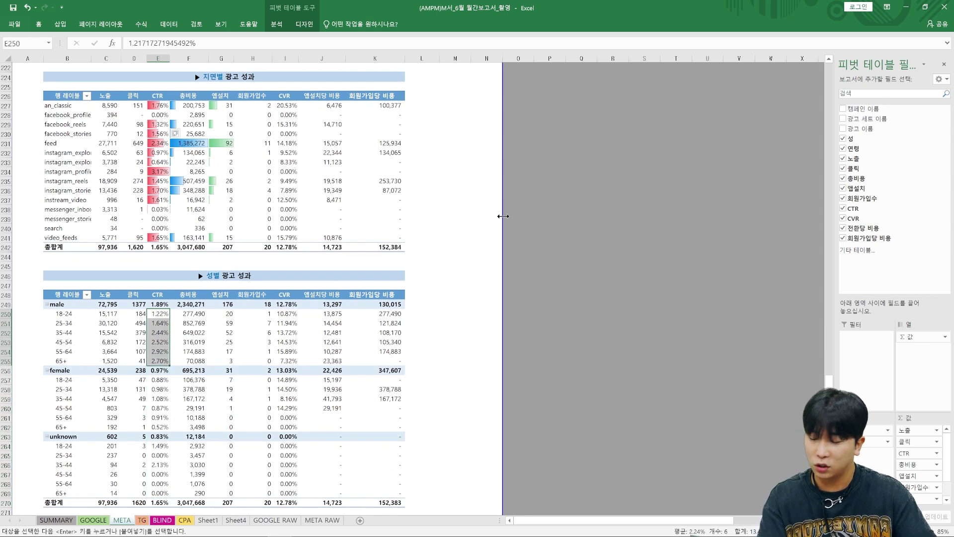
{"action": "key", "text": "alt"}
{"action": "key", "text": "h"}
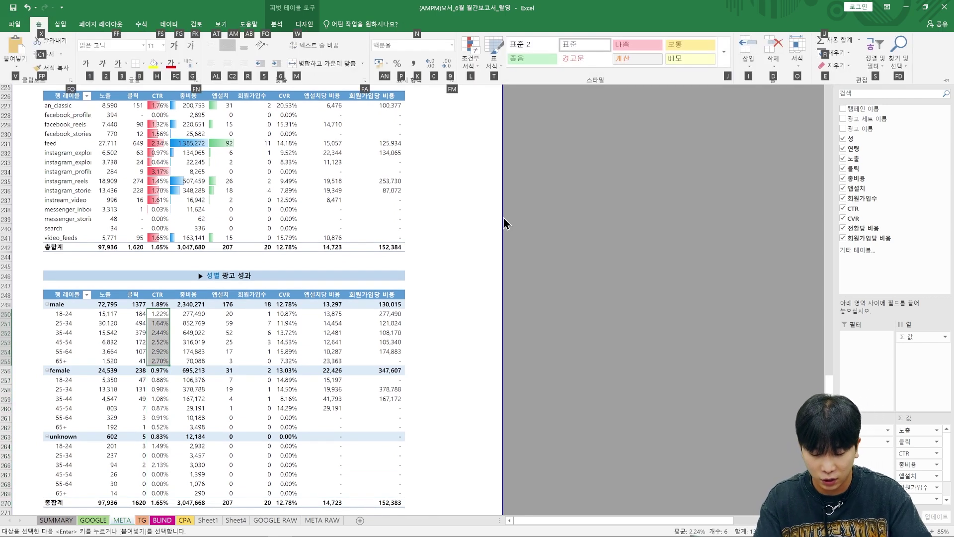
{"action": "key", "text": "l"}
{"action": "key", "text": "d"}
{"action": "key", "text": "Right"}
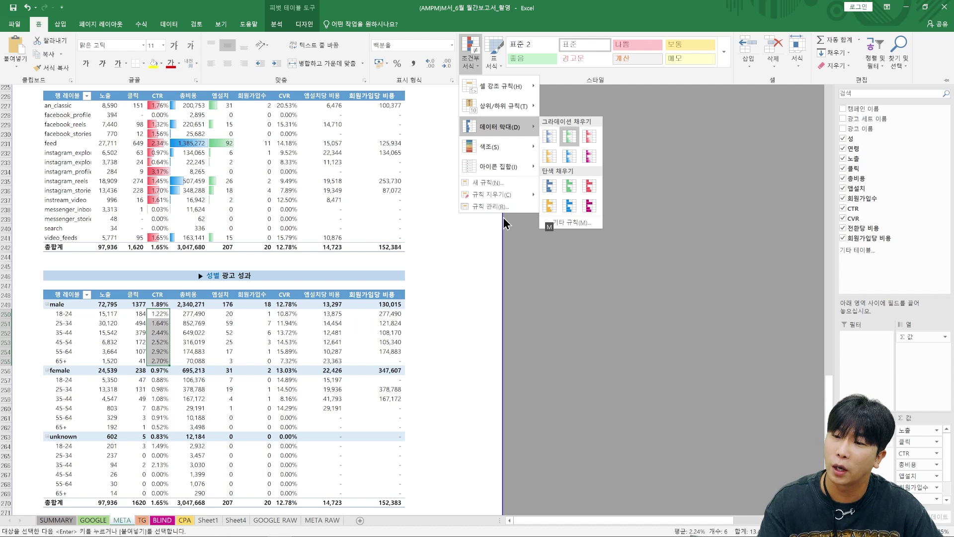
{"action": "key", "text": "Down"}
{"action": "key", "text": "Left"}
{"action": "key", "text": "Left"}
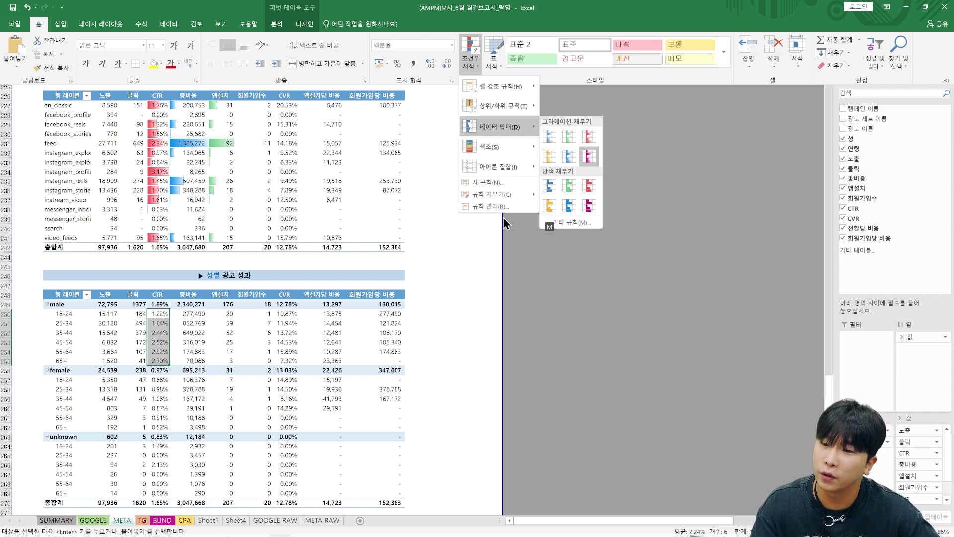
{"action": "key", "text": "Return"}
Try to apply gradient data bars to the 총비용 values of the male age groups in the 성별 table
{"action": "key", "text": "Down"}
{"action": "key", "text": "Down"}
{"action": "key", "text": "Down"}
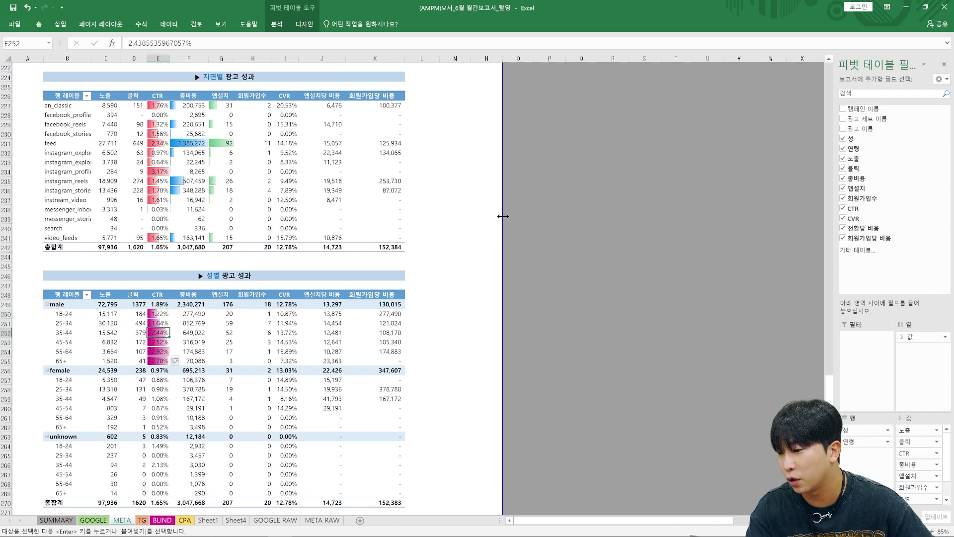
{"action": "key", "text": "Right"}
{"action": "key", "text": "Right"}
{"action": "key", "text": "Right"}
{"action": "key", "text": "Left"}
{"action": "key", "text": "Up"}
{"action": "key", "text": "Up"}
{"action": "key", "text": "Left"}
{"action": "key", "text": "Up"}
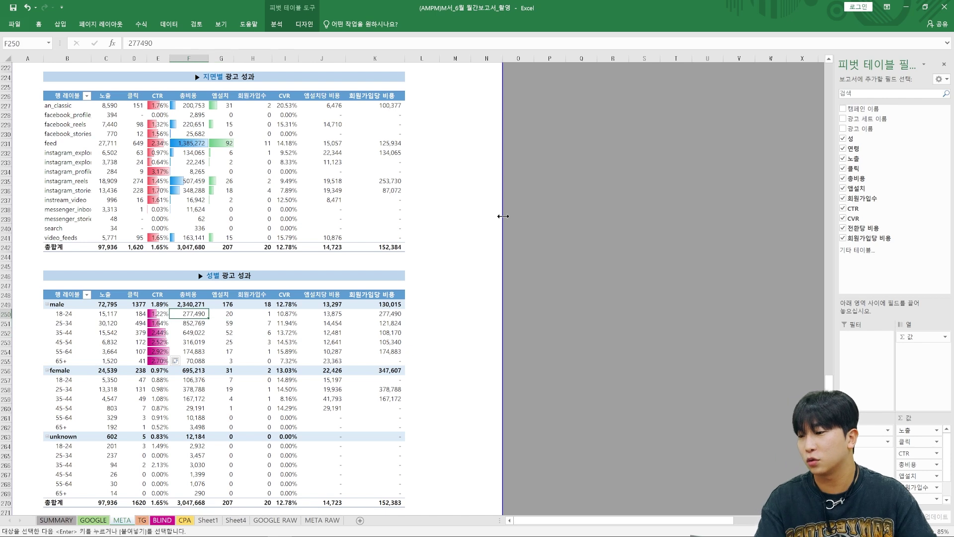
{"action": "key", "text": "shift+Down"}
{"action": "key", "text": "shift+Down"}
{"action": "key", "text": "shift+Down"}
{"action": "key", "text": "shift+Down"}
{"action": "key", "text": "shift+Down"}
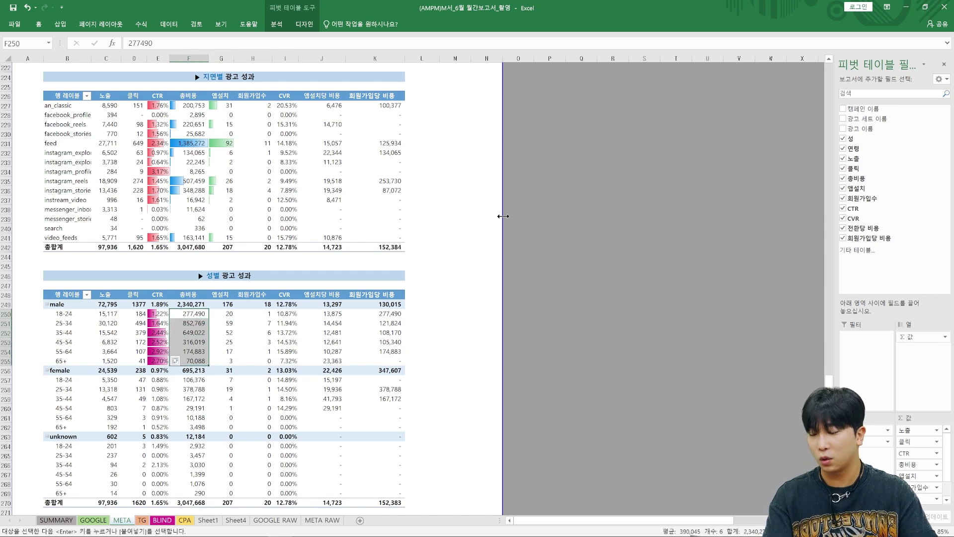
{"action": "key", "text": "alt"}
{"action": "key", "text": "h"}
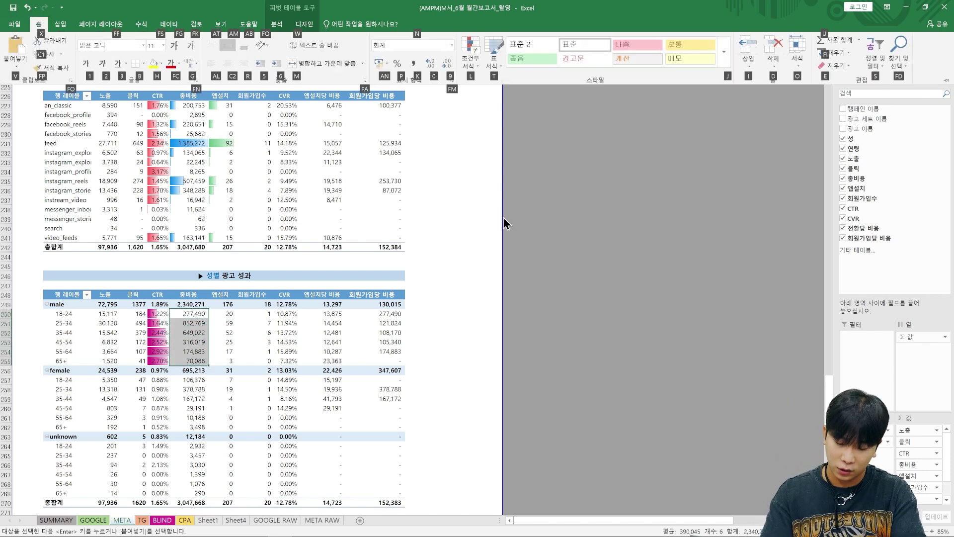
{"action": "key", "text": "l"}
{"action": "key", "text": "d"}
{"action": "key", "text": "Down"}
{"action": "key", "text": "Right"}
{"action": "key", "text": "Up"}
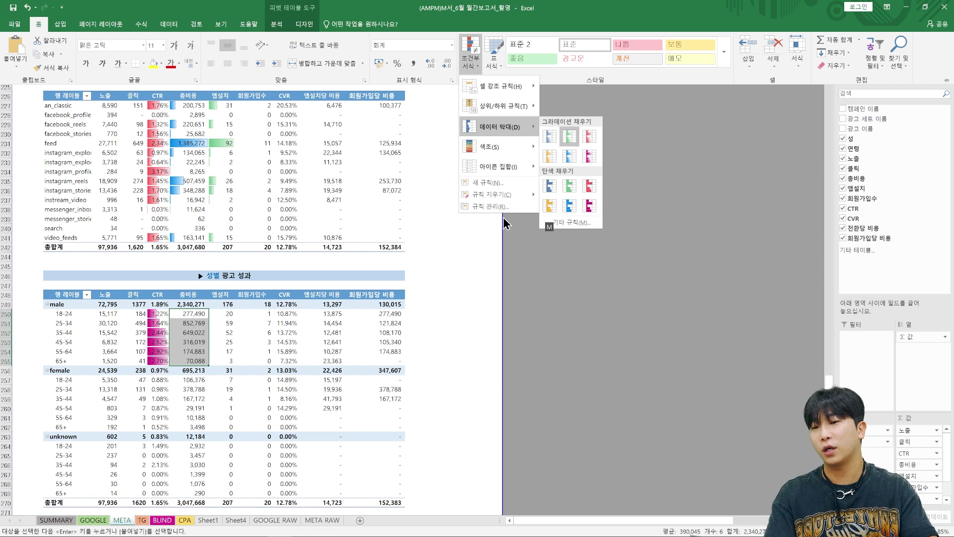
{"action": "key", "text": "Right"}
{"action": "key", "text": "Return"}
Undo the data bars in the 성별 table and the CTR, 총비용 and 앱설치 bars in the 지면별 table
{"action": "key", "text": "ctrl+z"}
{"action": "key", "text": "ctrl+z"}
{"action": "key", "text": "ctrl+z"}
{"action": "key", "text": "ctrl+z"}
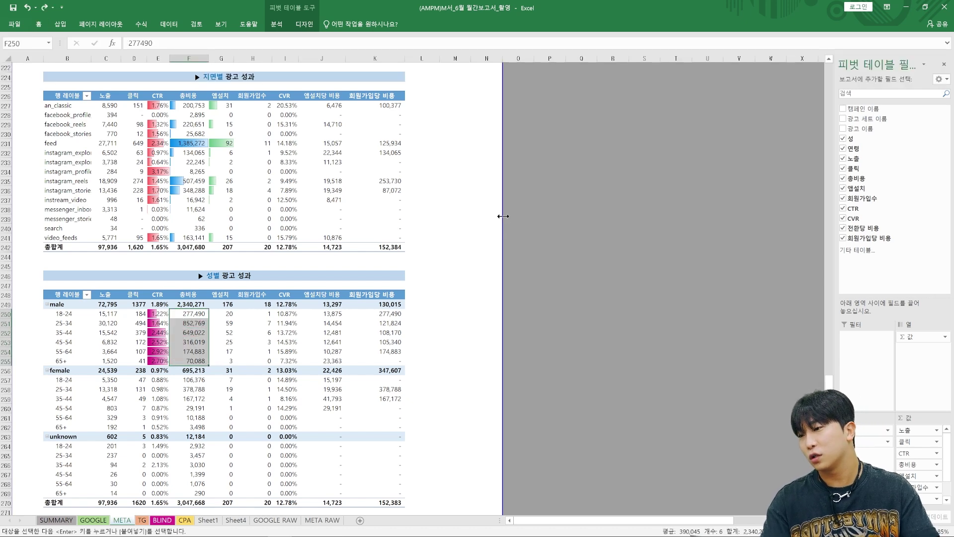
{"action": "key", "text": "ctrl+z"}
{"action": "key", "text": "ctrl+z"}
{"action": "key", "text": "ctrl+z"}
{"action": "key", "text": "ctrl+z"}
{"action": "key", "text": "ctrl+z"}
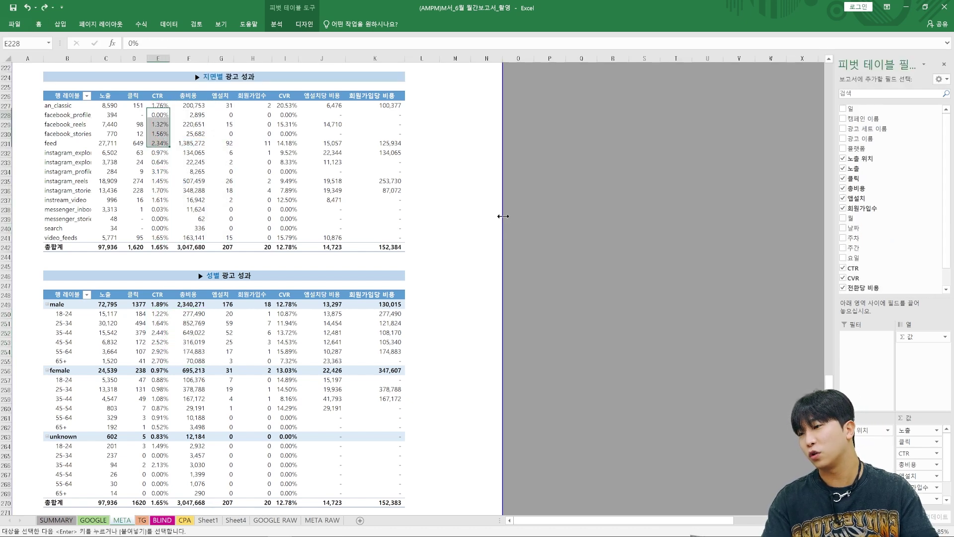
Return to the start of the META report and examine its comment box and performance charts
{"action": "key", "text": "ctrl+Down"}
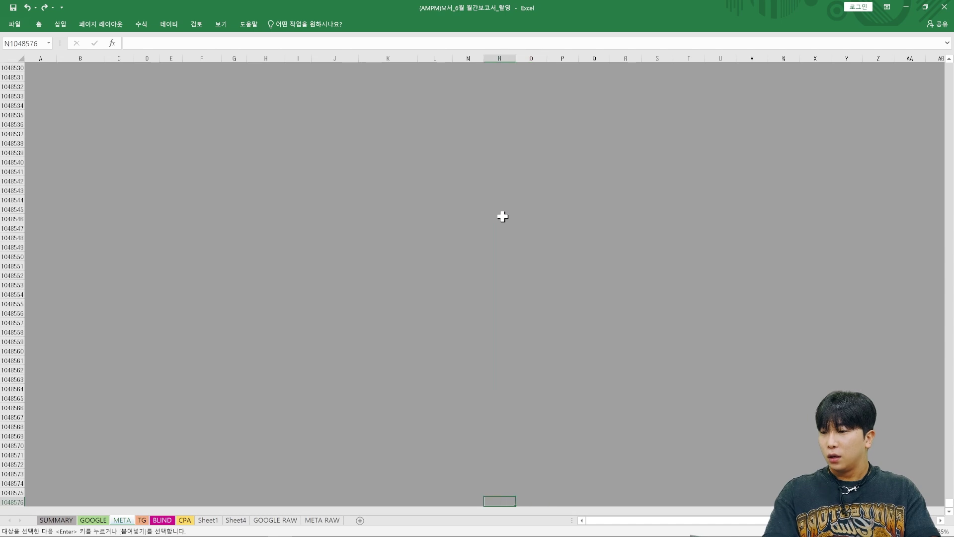
{"action": "key", "text": "ctrl+Home"}
{"action": "key", "text": "Down"}
{"action": "key", "text": "Down"}
{"action": "key", "text": "Down"}
{"action": "key", "text": "Down"}
{"action": "key", "text": "Down"}
{"action": "key", "text": "Down"}
{"action": "key", "text": "Down"}
{"action": "key", "text": "Down"}
{"action": "key", "text": "Down"}
{"action": "key", "text": "Down"}
{"action": "key", "text": "Down"}
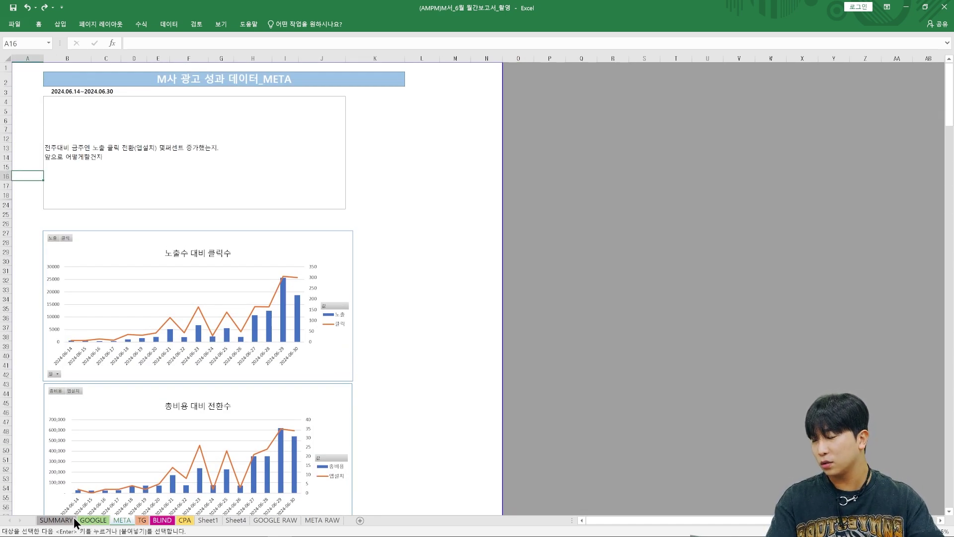
{"action": "scroll", "coordinate": [166, 442], "scroll_direction": "down", "scroll_amount": 3}
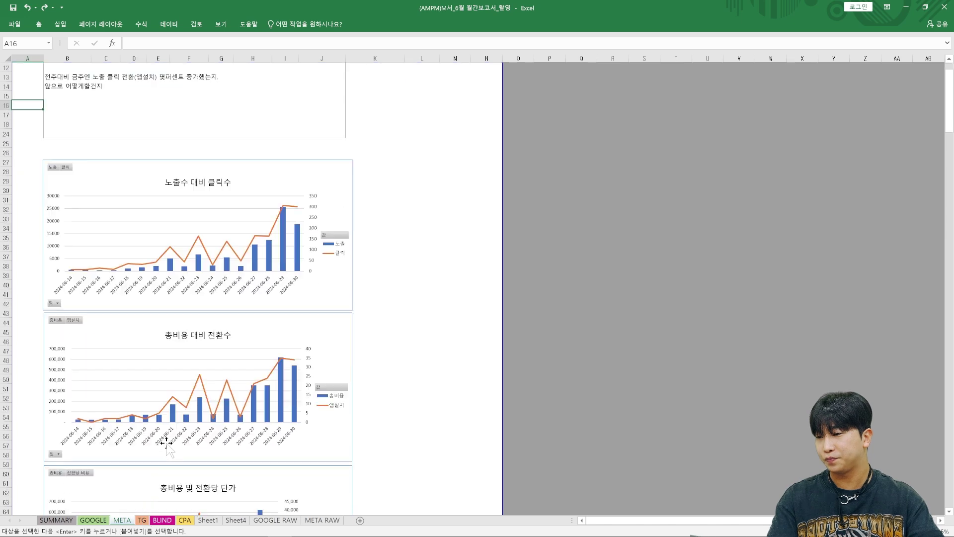
{"action": "scroll", "coordinate": [166, 442], "scroll_direction": "down", "scroll_amount": 2}
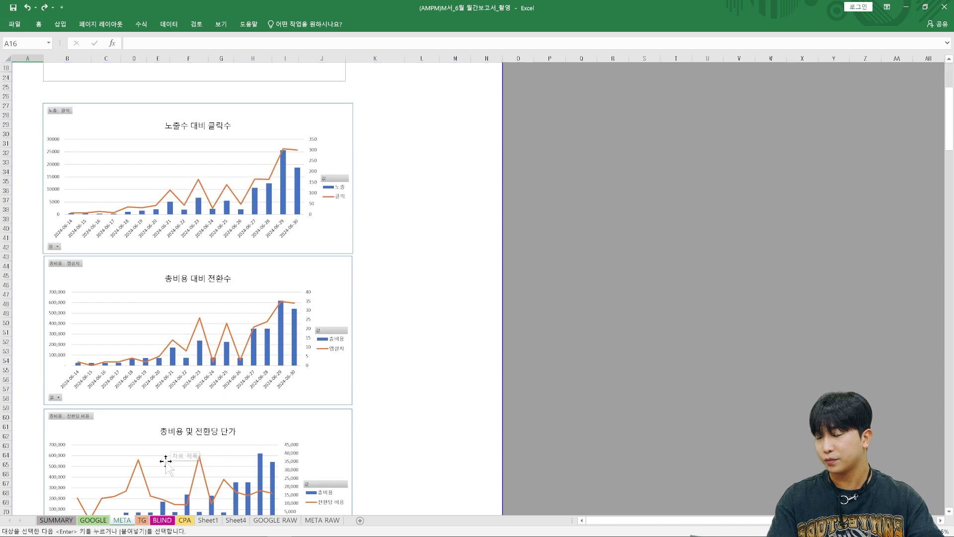
Look through the TG, BLIND and CPA sheets, and examine the GOOGLE report's charts, time-of-day images and comment
{"action": "left_click", "coordinate": [105, 526]}
{"action": "left_click", "coordinate": [122, 526]}
{"action": "left_click", "coordinate": [142, 526]}
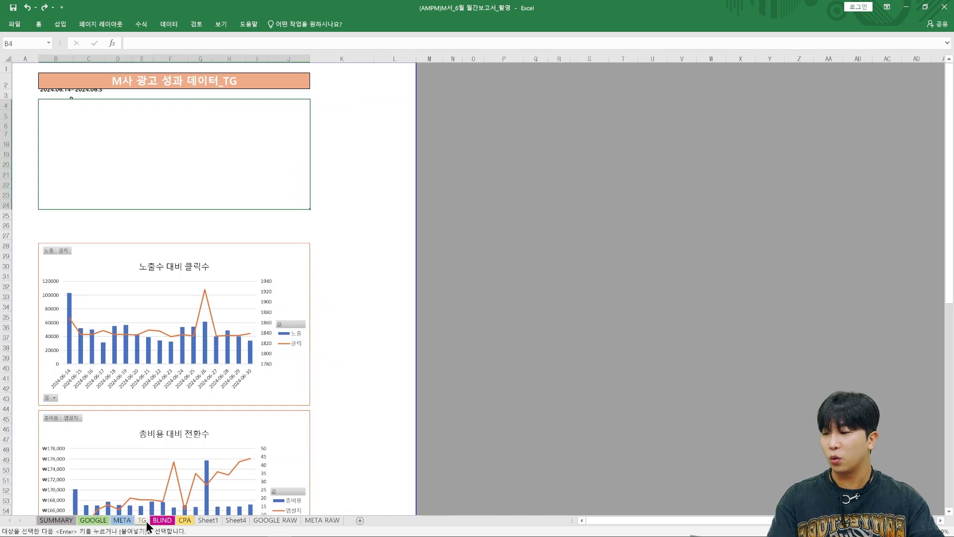
{"action": "left_click", "coordinate": [171, 523]}
{"action": "left_click", "coordinate": [185, 520]}
{"action": "left_click", "coordinate": [105, 520]}
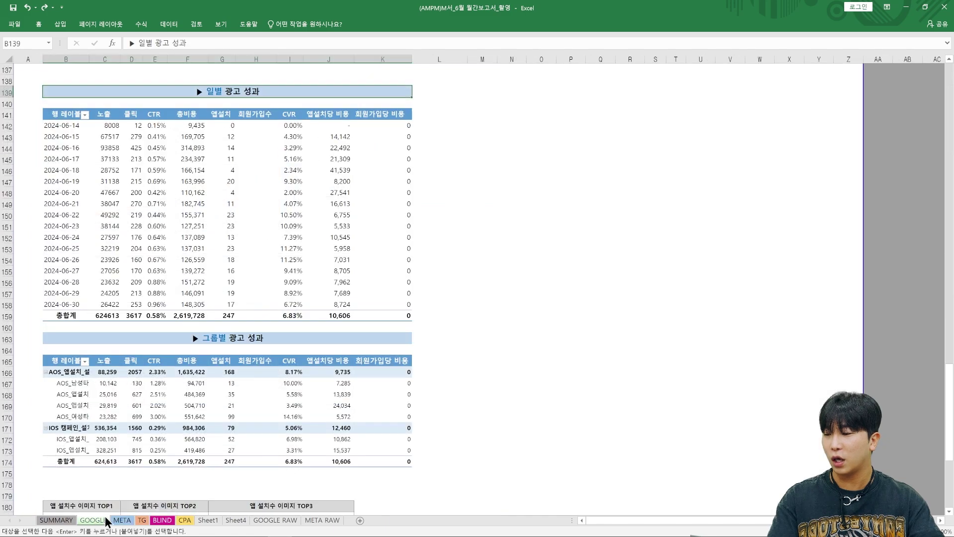
{"action": "scroll", "coordinate": [186, 494], "scroll_direction": "up", "scroll_amount": 20}
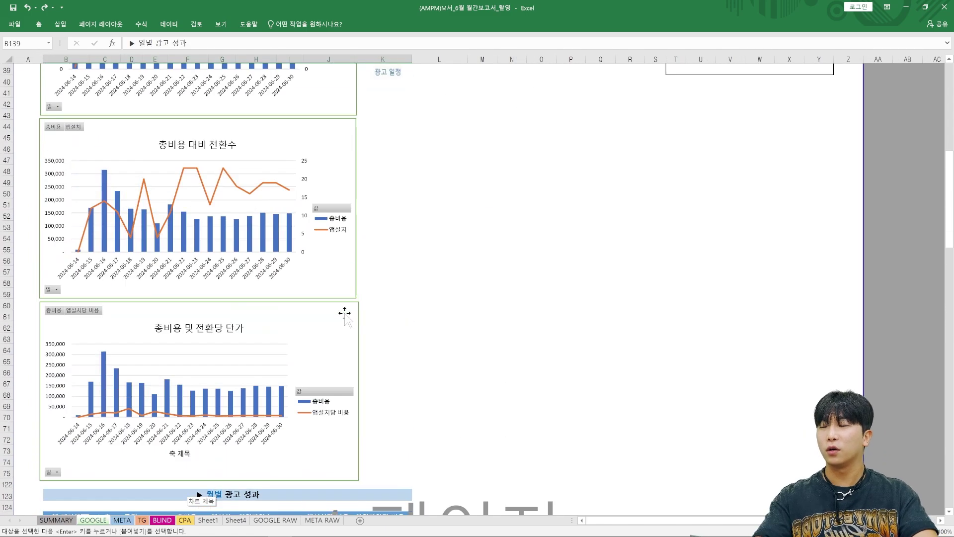
{"action": "scroll", "coordinate": [332, 342], "scroll_direction": "up", "scroll_amount": 5}
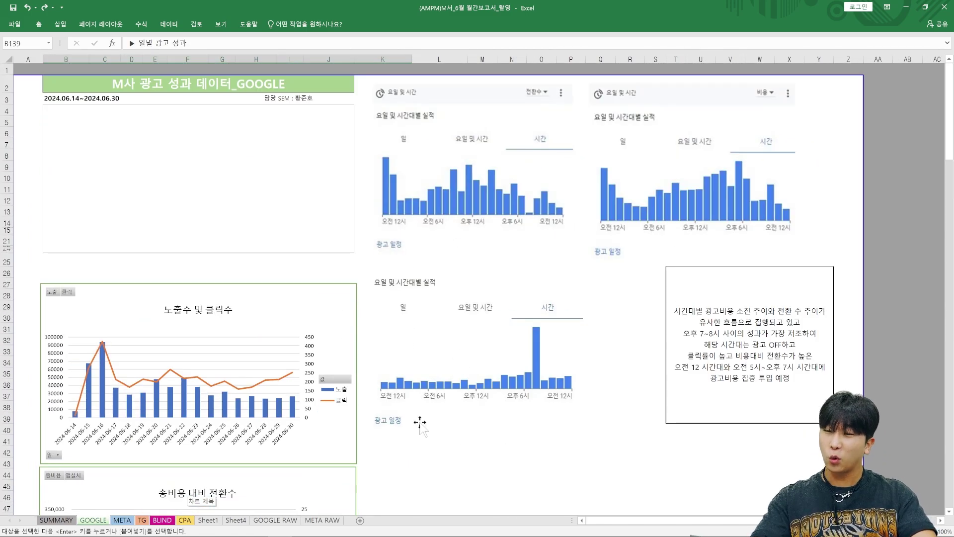
{"action": "scroll", "coordinate": [407, 377], "scroll_direction": "down", "scroll_amount": 19}
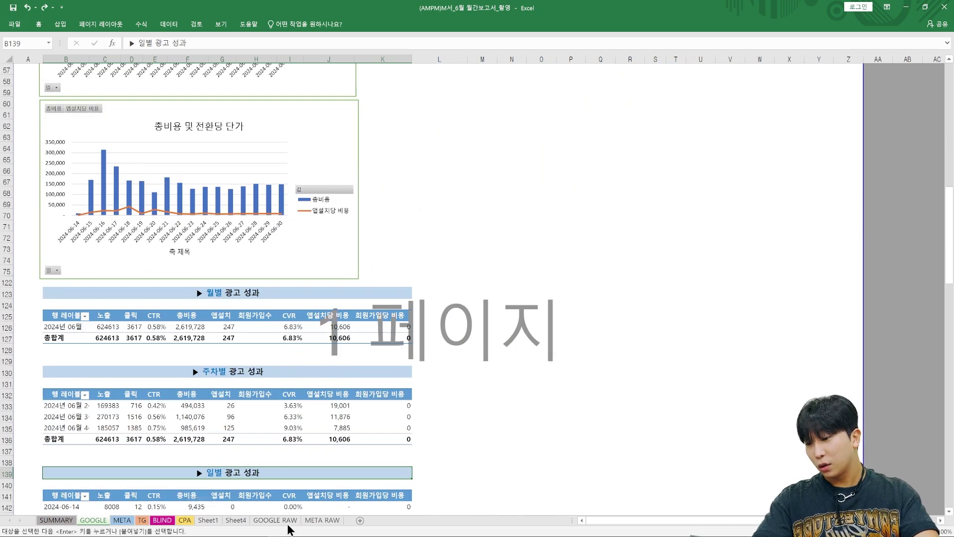
Examine the source data on the META RAW and GOOGLE RAW sheets
{"action": "left_click", "coordinate": [318, 522]}
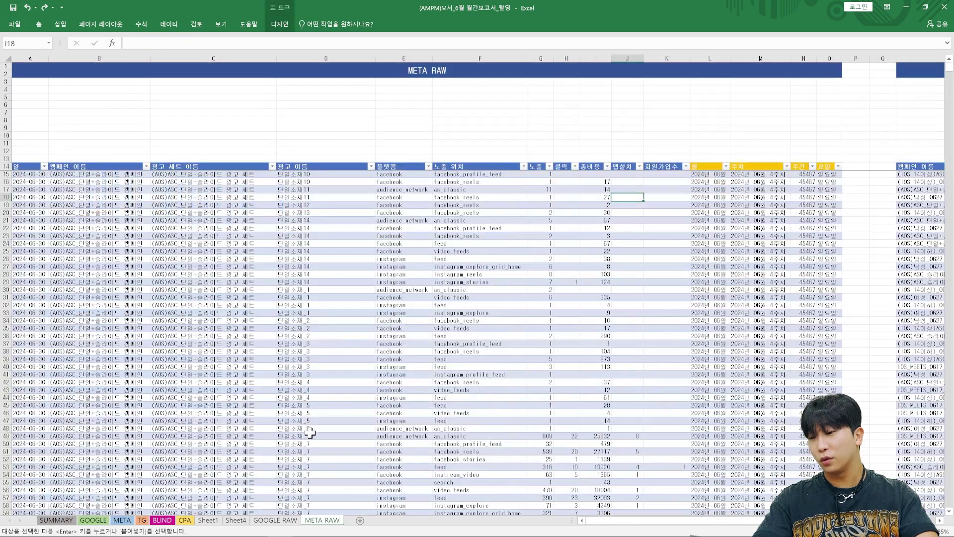
{"action": "left_click", "coordinate": [316, 367]}
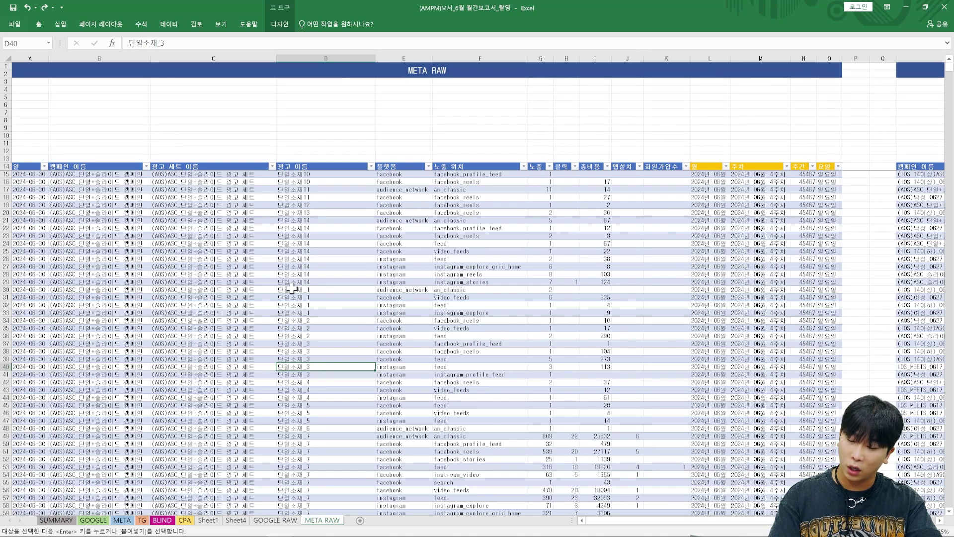
{"action": "left_click", "coordinate": [279, 520]}
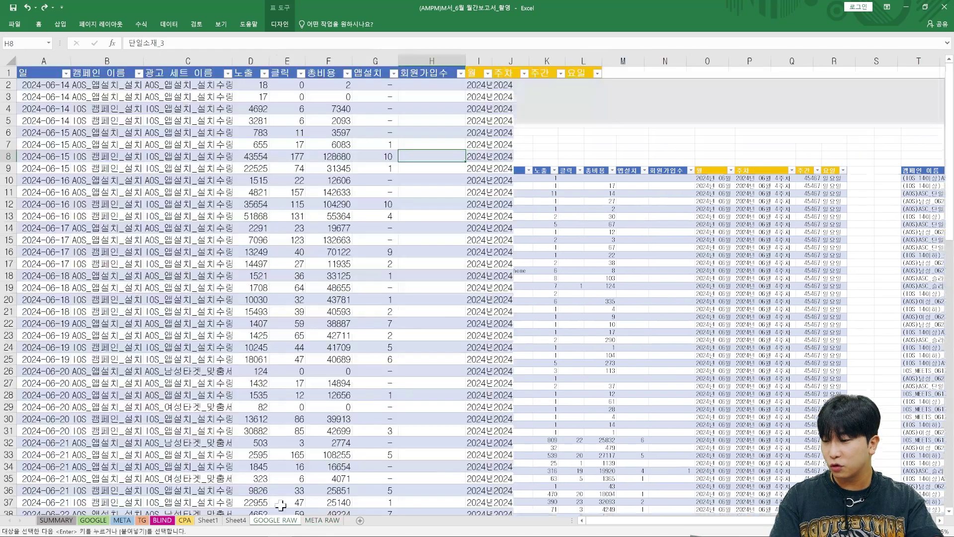
Select the whole GOOGLE RAW table and try to insert a pivot table from it
{"action": "left_click", "coordinate": [326, 348]}
{"action": "key", "text": "ctrl+a"}
{"action": "left_click", "coordinate": [323, 359]}
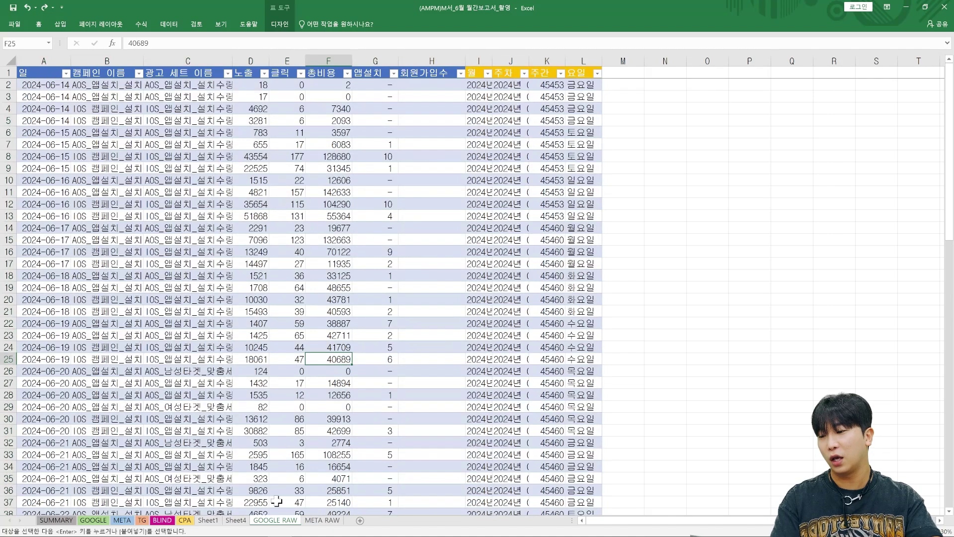
{"action": "left_click", "coordinate": [296, 324]}
{"action": "key", "text": "ctrl+a"}
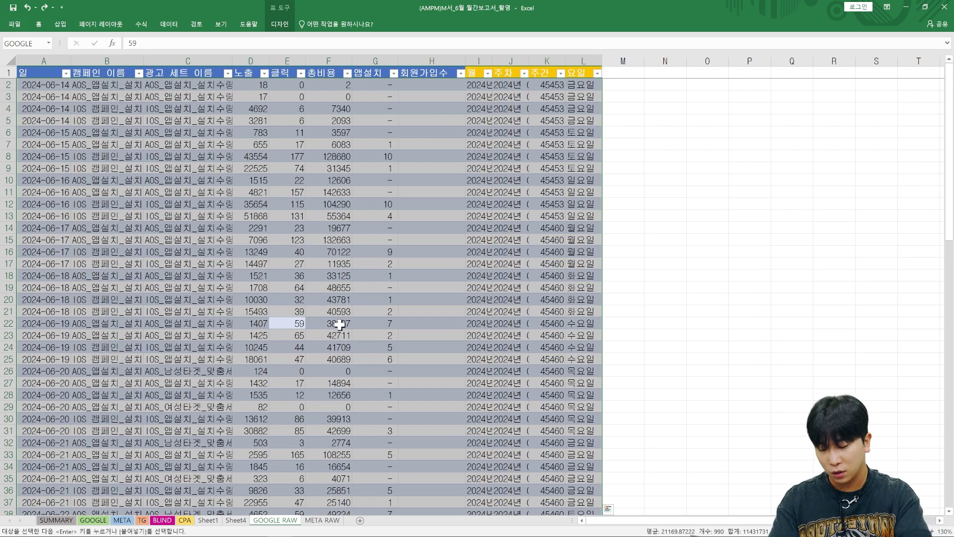
{"action": "key", "text": "alt+n"}
{"action": "key", "text": "v"}
{"action": "key", "text": "Return"}
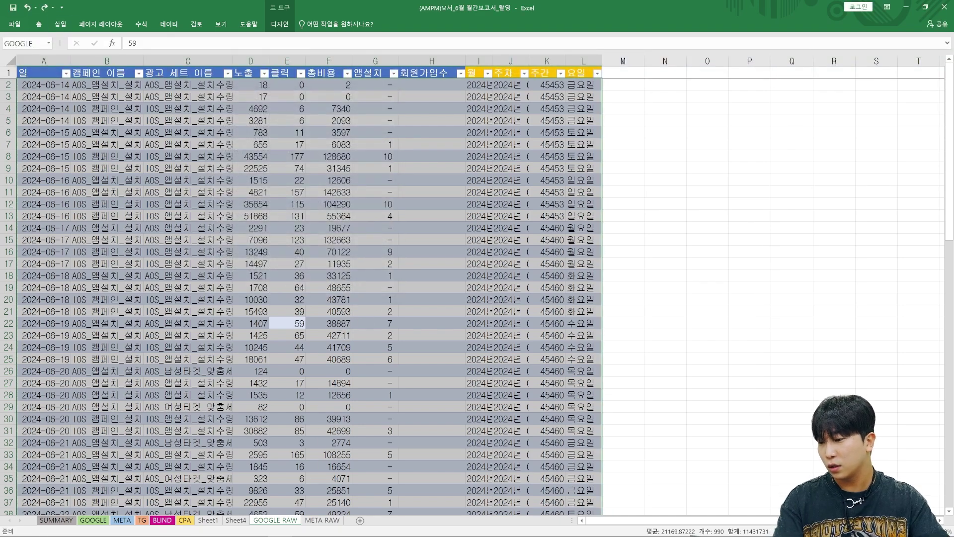
Review the pivot tables on Sheet4 and the GOOGLE report's charts and 월별, 주차별 and 일별 tables
{"action": "left_click", "coordinate": [236, 520]}
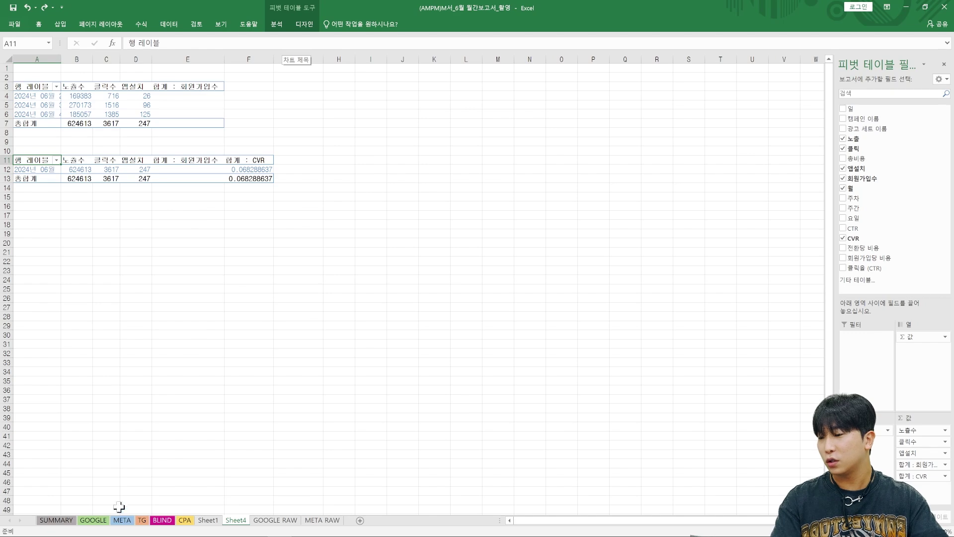
{"action": "left_click", "coordinate": [96, 522]}
{"action": "scroll", "coordinate": [403, 281], "scroll_direction": "down", "scroll_amount": 5}
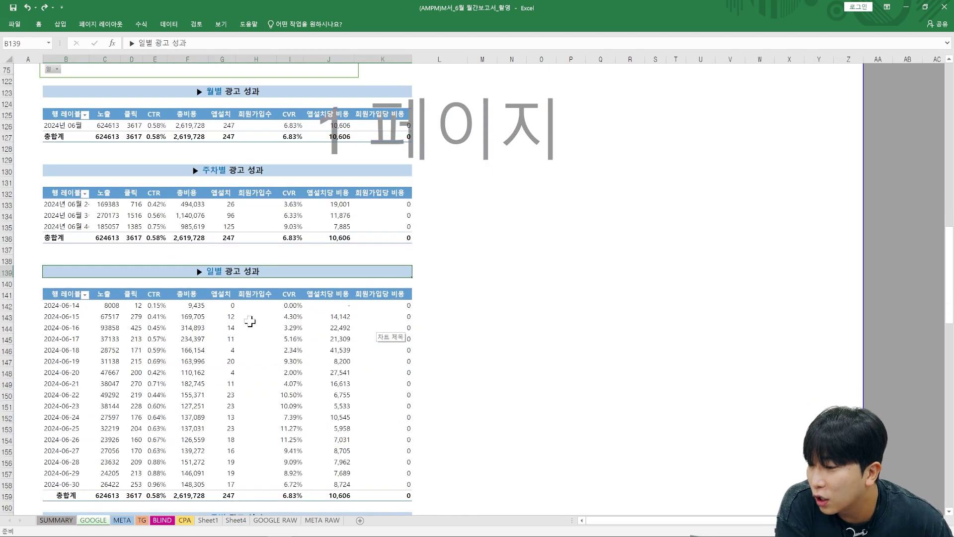
{"action": "scroll", "coordinate": [250, 322], "scroll_direction": "up", "scroll_amount": 5}
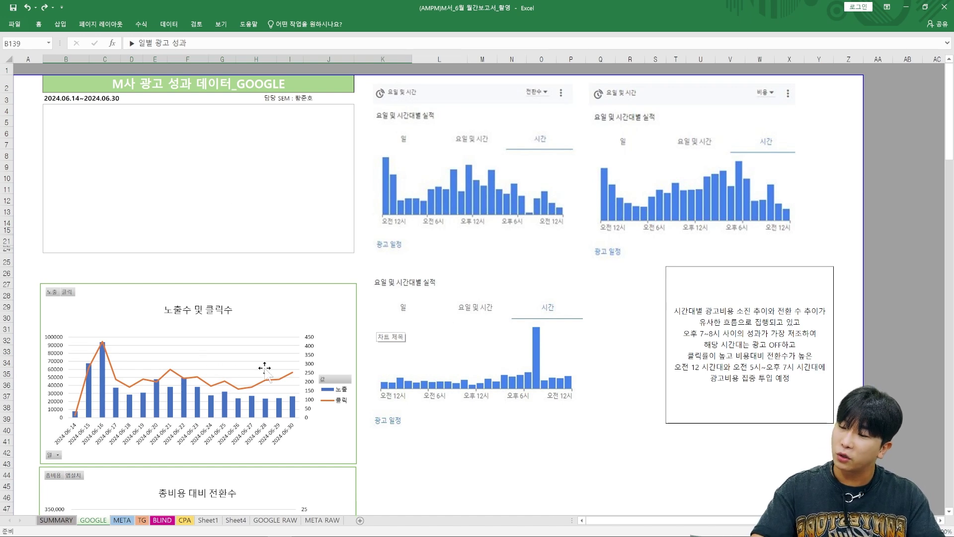
{"action": "scroll", "coordinate": [251, 370], "scroll_direction": "down", "scroll_amount": 10}
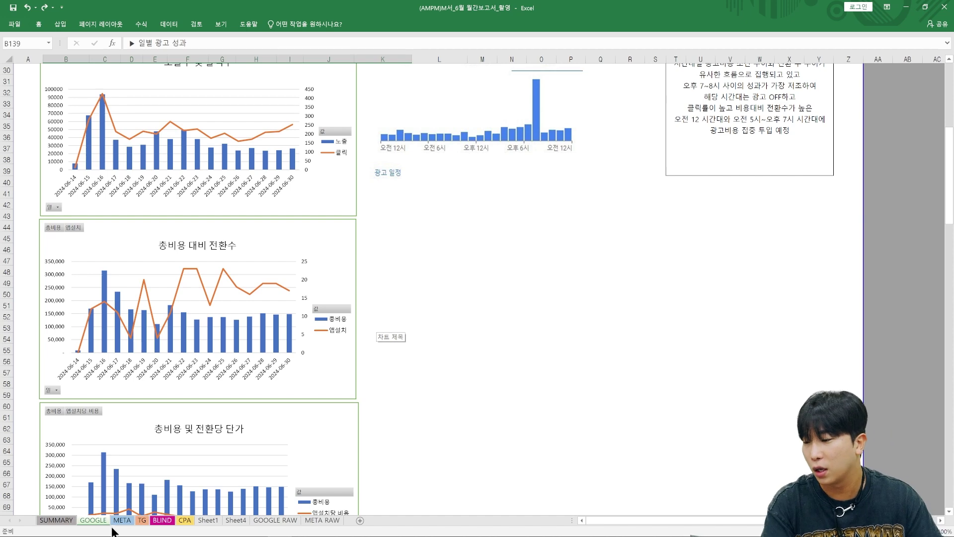
{"action": "scroll", "coordinate": [281, 229], "scroll_direction": "down", "scroll_amount": 9}
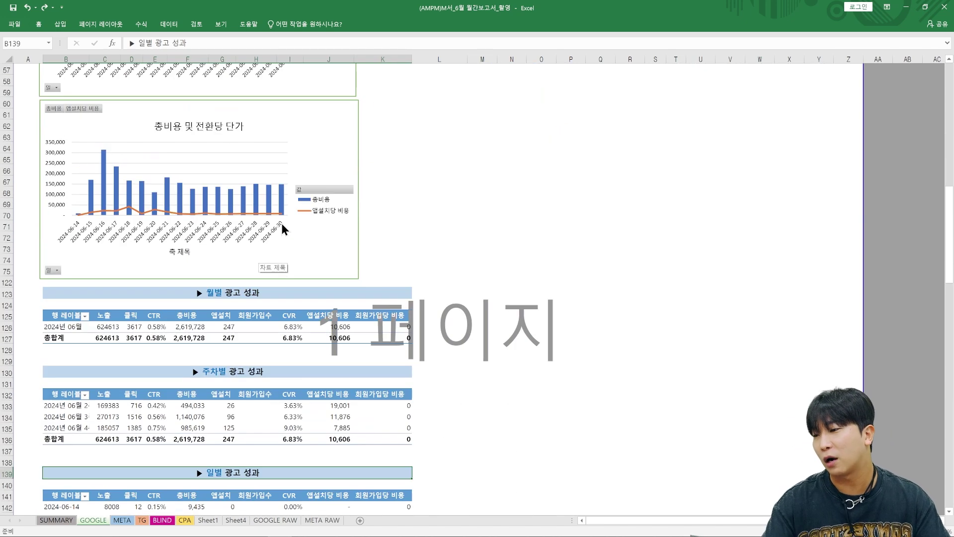
{"action": "scroll", "coordinate": [282, 229], "scroll_direction": "down", "scroll_amount": 2}
{"action": "left_click", "coordinate": [330, 260]}
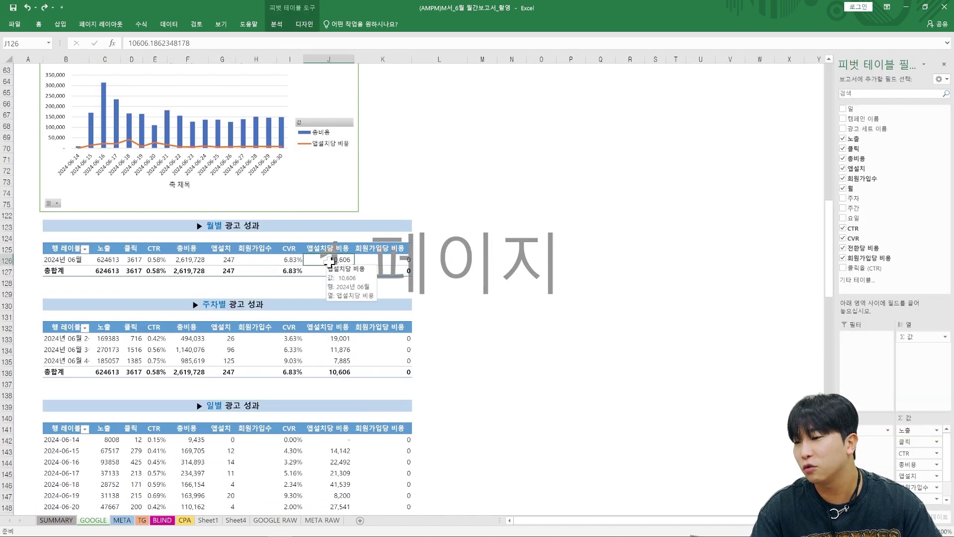
Try the META and META성별 tables as the data source of the GOOGLE report's 월별 pivot table, and cancel the change
{"action": "left_click", "coordinate": [278, 24]}
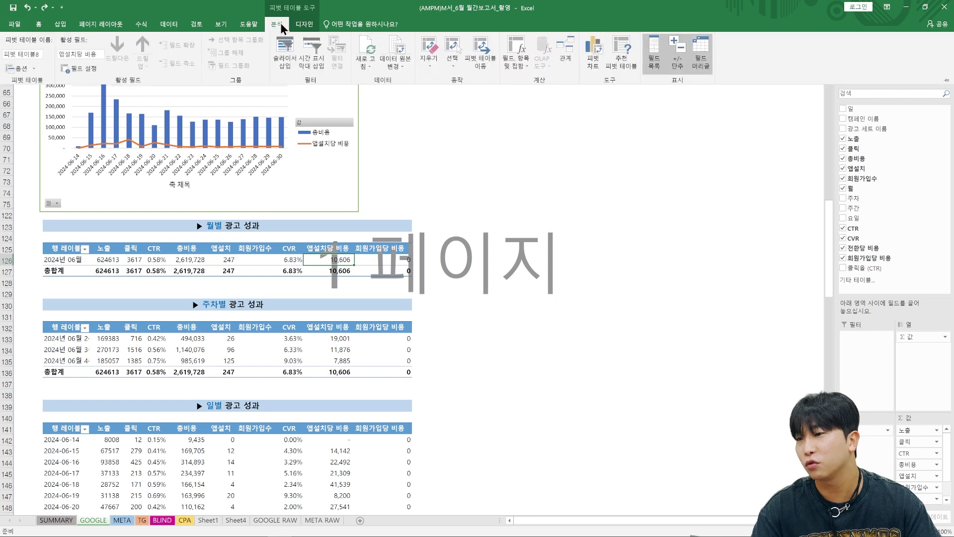
{"action": "left_click", "coordinate": [403, 68]}
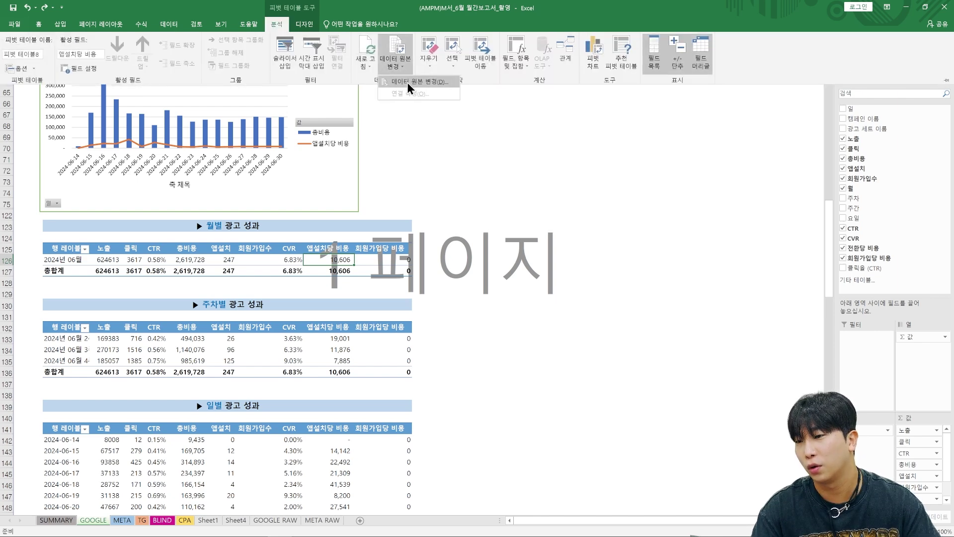
{"action": "left_click", "coordinate": [407, 83]}
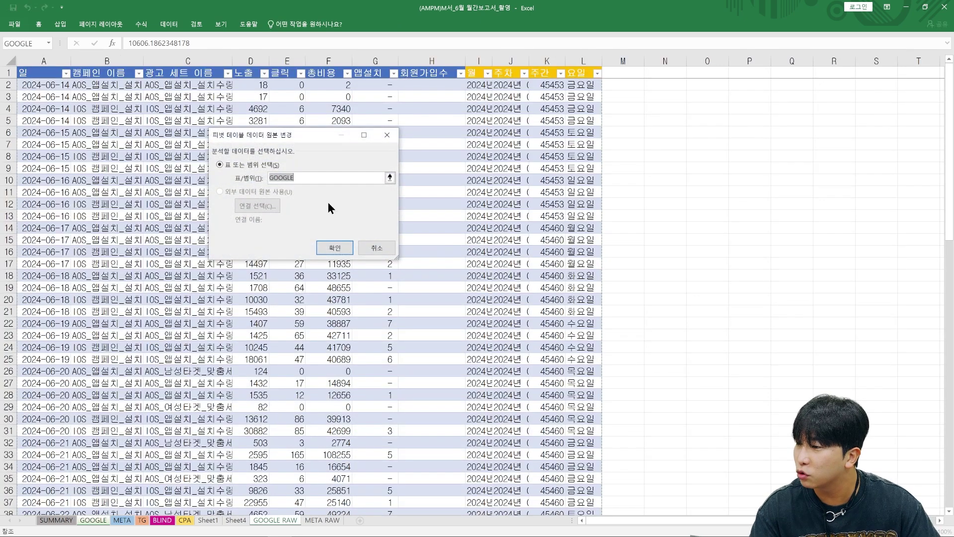
{"action": "left_click", "coordinate": [322, 520]}
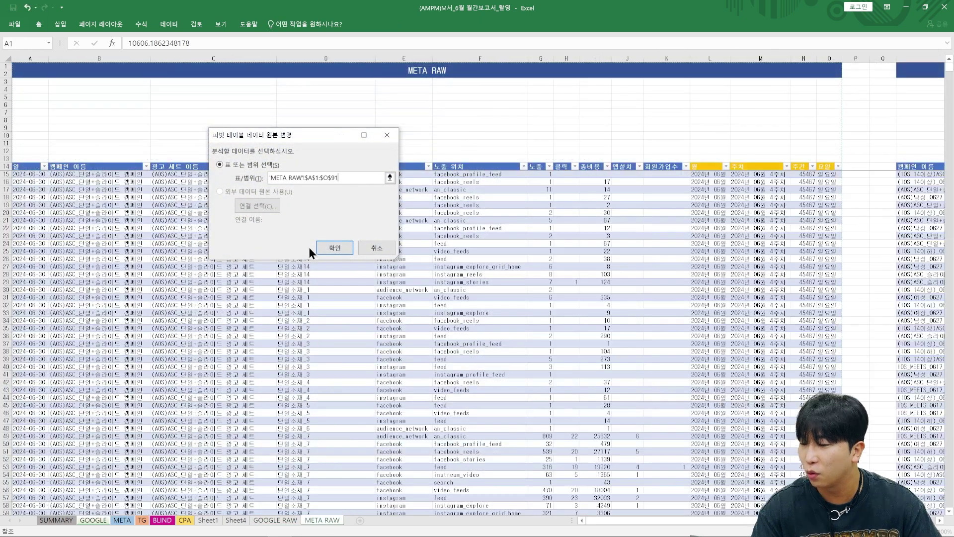
{"action": "left_click", "coordinate": [284, 362]}
{"action": "key", "text": "ctrl+a"}
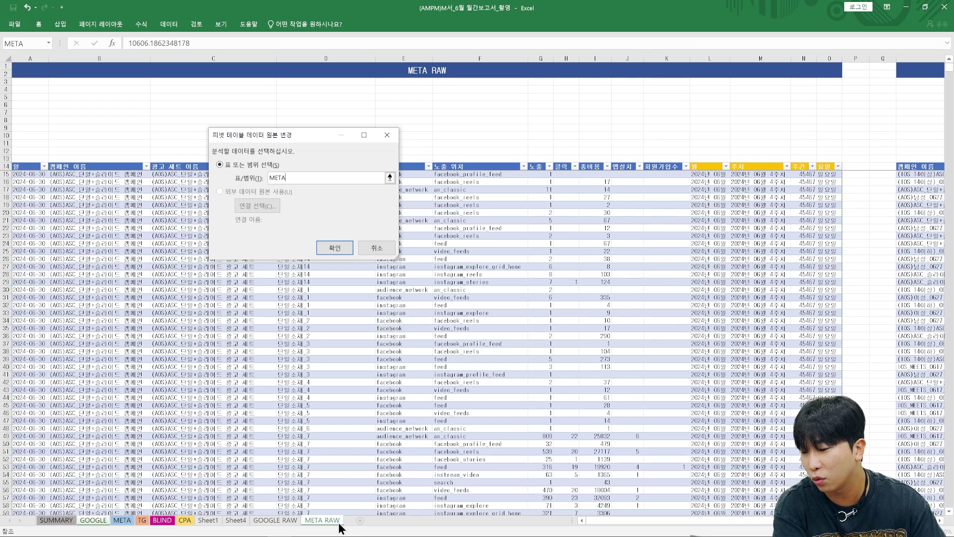
{"action": "left_click", "coordinate": [916, 296]}
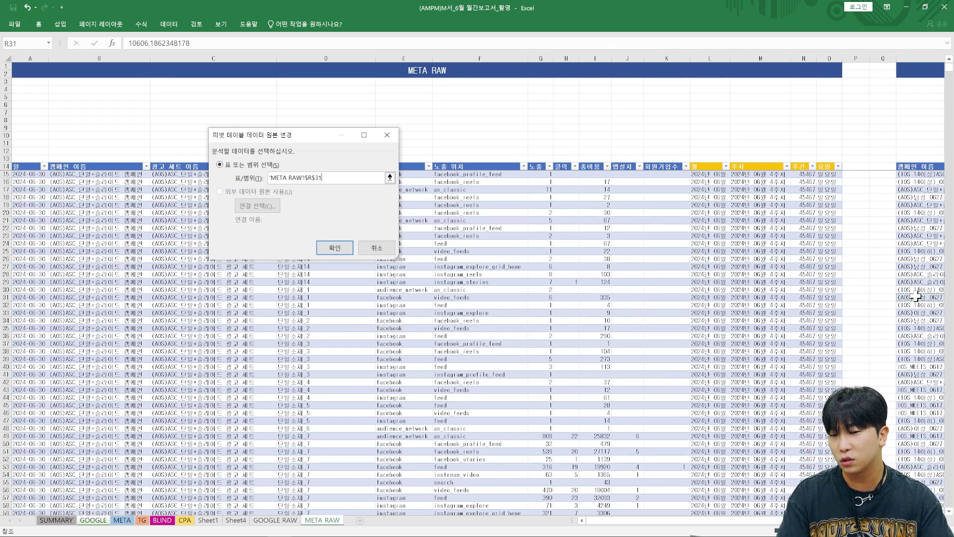
{"action": "key", "text": "ctrl+a"}
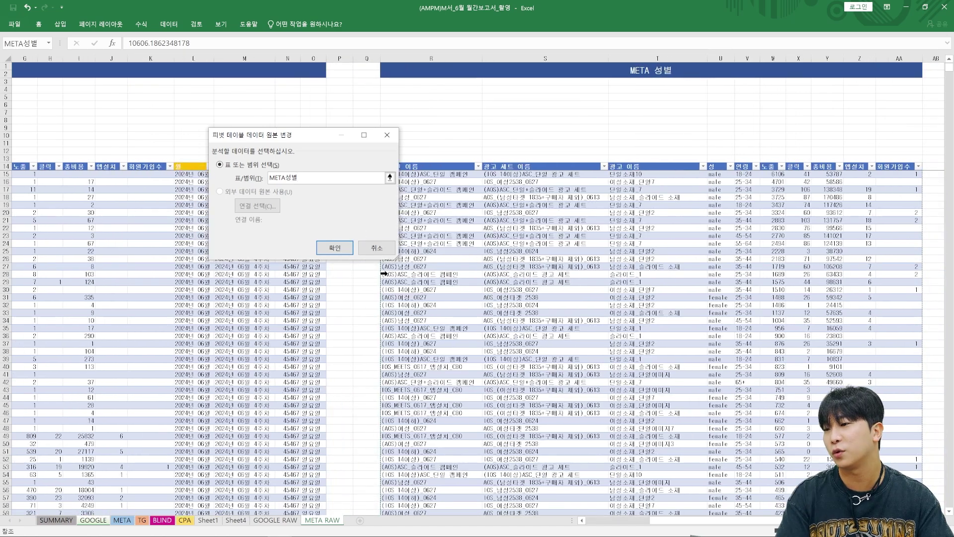
{"action": "left_click", "coordinate": [382, 250]}
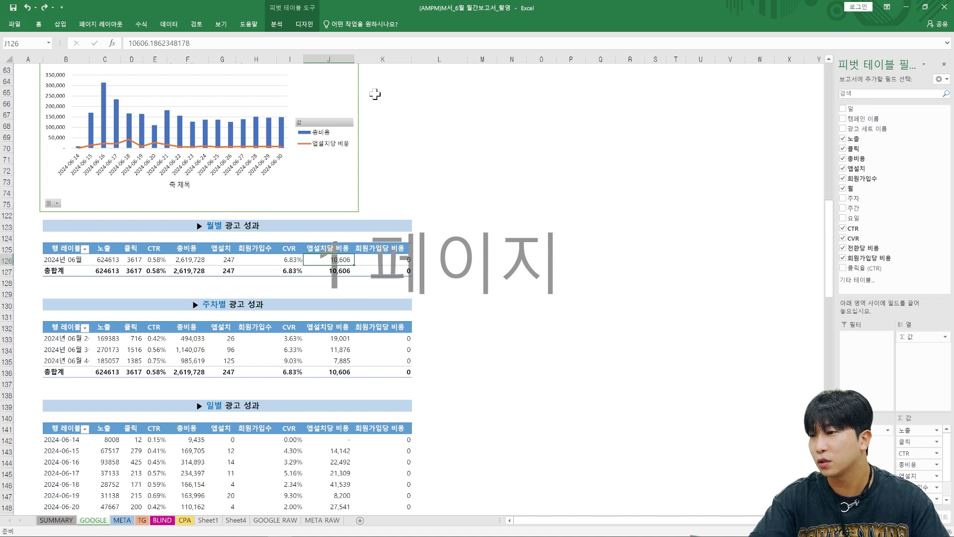
Look at the source table on the GOOGLE RAW sheet and return to the GOOGLE report
{"action": "left_click", "coordinate": [283, 23]}
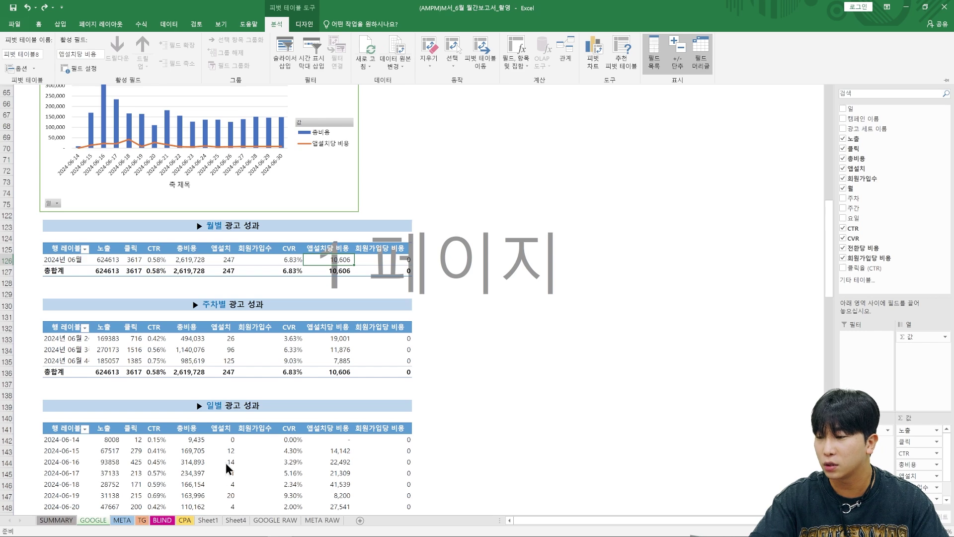
{"action": "left_click", "coordinate": [288, 526]}
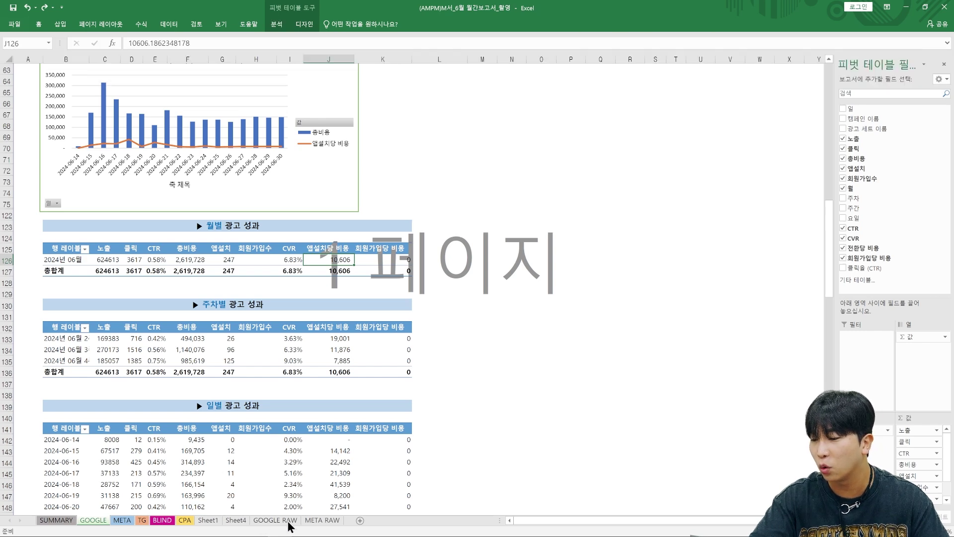
{"action": "left_click", "coordinate": [275, 521]}
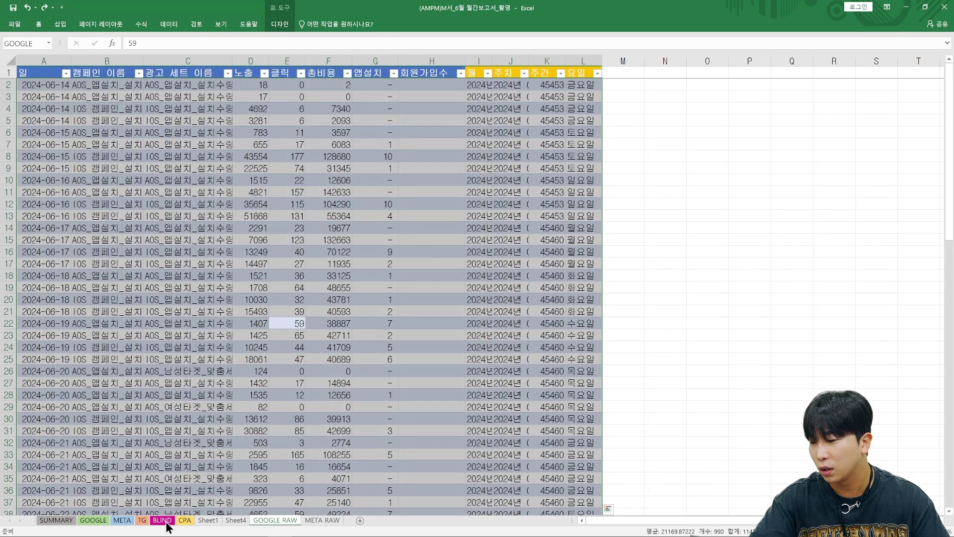
{"action": "left_click", "coordinate": [94, 521]}
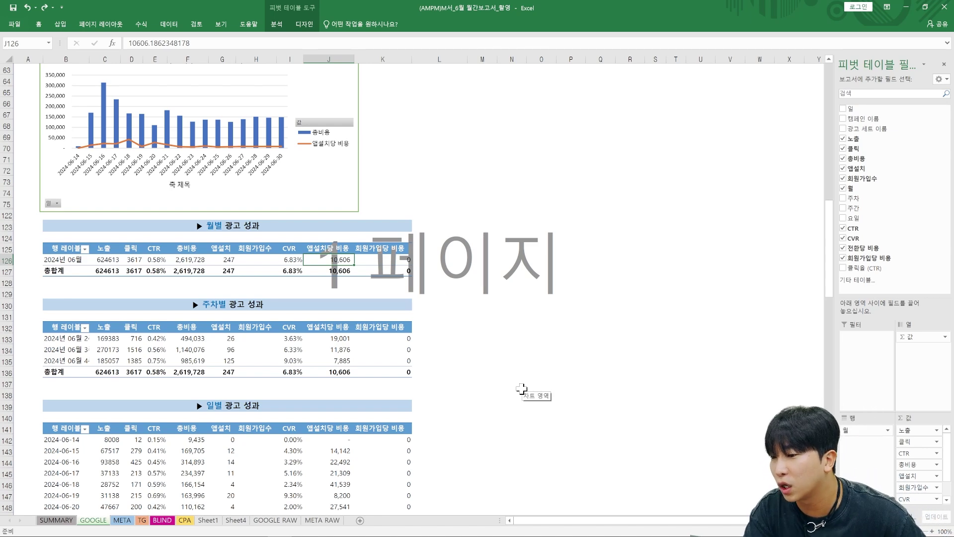
Check which source table the META report's 월별 pivot table uses, without changing it
{"action": "key", "text": "ctrl+Page_Down"}
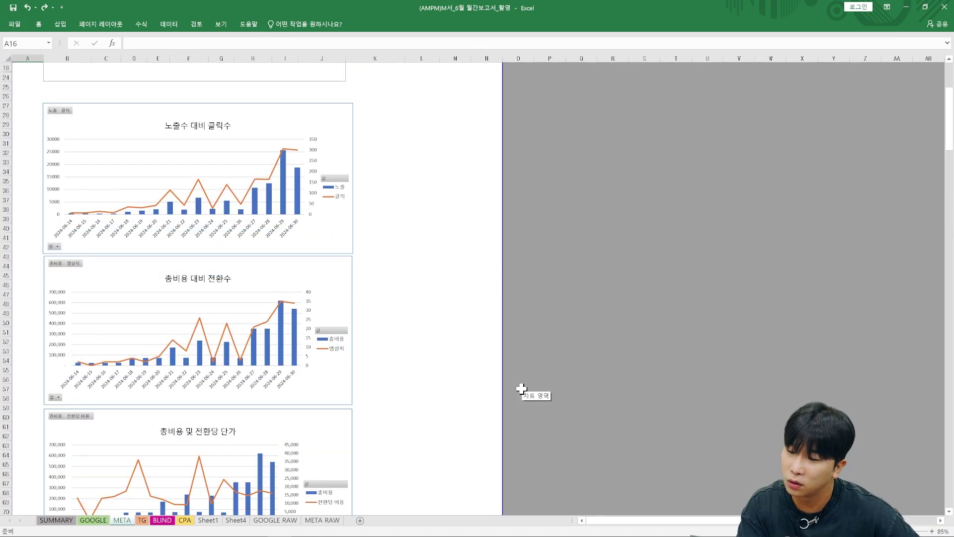
{"action": "key", "text": "Down"}
{"action": "key", "text": "Down"}
{"action": "key", "text": "Down"}
{"action": "key", "text": "Down"}
{"action": "key", "text": "Down"}
{"action": "key", "text": "Down"}
{"action": "key", "text": "Down"}
{"action": "key", "text": "Down"}
{"action": "key", "text": "Down"}
{"action": "key", "text": "Down"}
{"action": "key", "text": "Down"}
{"action": "key", "text": "Down"}
{"action": "key", "text": "Right"}
{"action": "key", "text": "Right"}
{"action": "key", "text": "Right"}
{"action": "key", "text": "Right"}
{"action": "key", "text": "Right"}
{"action": "key", "text": "Right"}
{"action": "key", "text": "Right"}
{"action": "key", "text": "Right"}
{"action": "key", "text": "Right"}
{"action": "key", "text": "Down"}
{"action": "key", "text": "Left"}
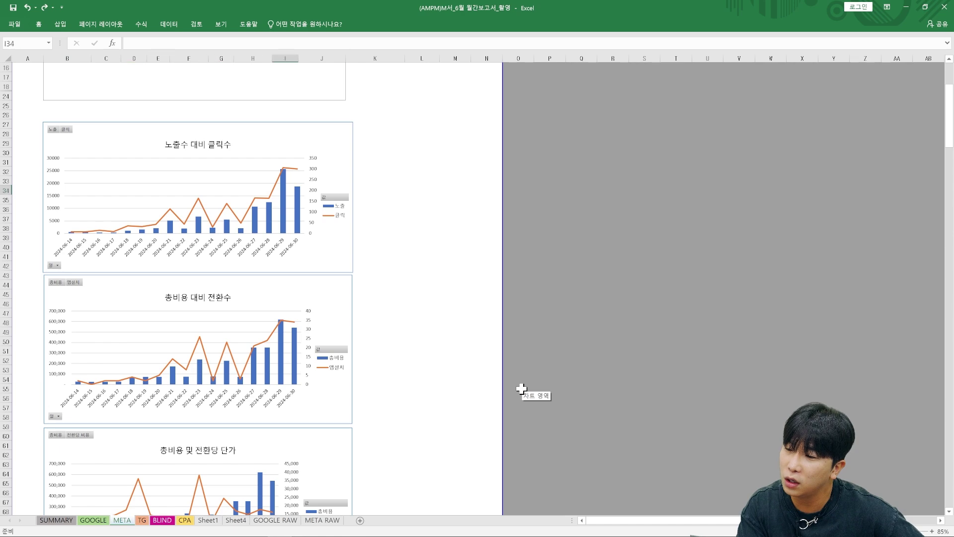
{"action": "key", "text": "ctrl+Down"}
{"action": "key", "text": "Down"}
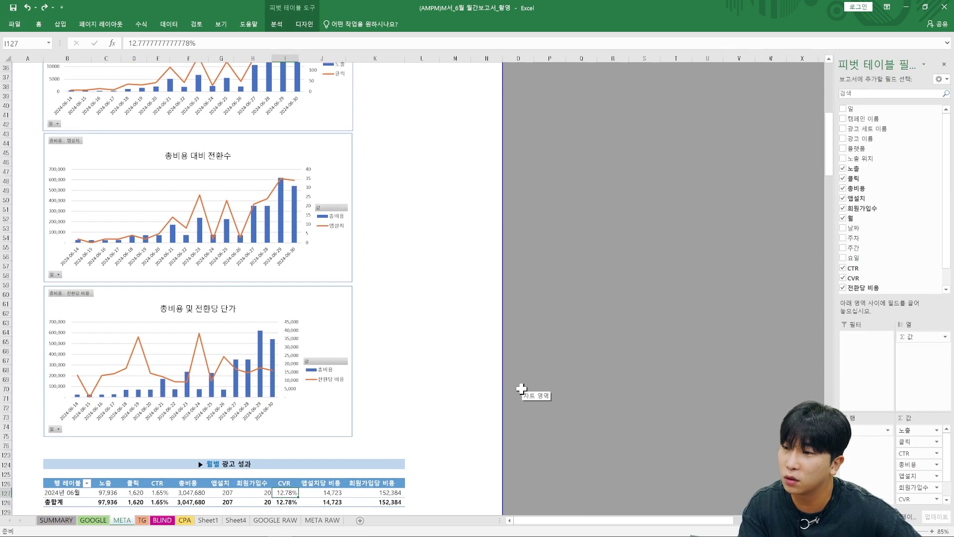
{"action": "left_click", "coordinate": [279, 23]}
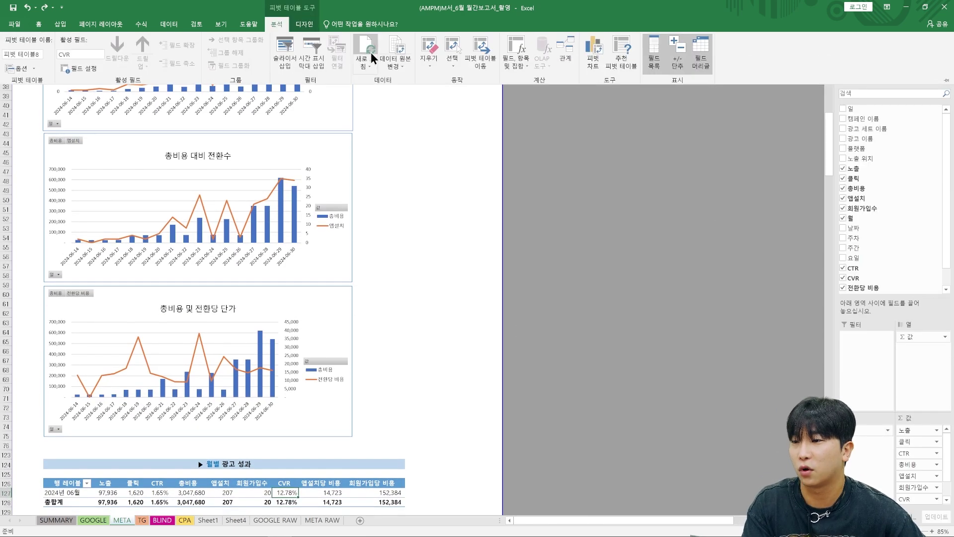
{"action": "left_click", "coordinate": [404, 65]}
{"action": "left_click", "coordinate": [421, 81]}
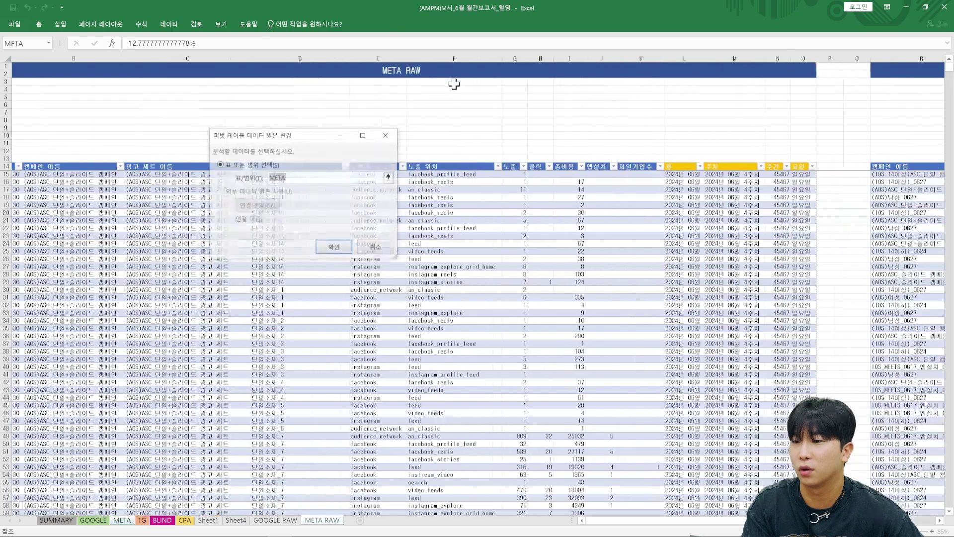
{"action": "left_click", "coordinate": [390, 248]}
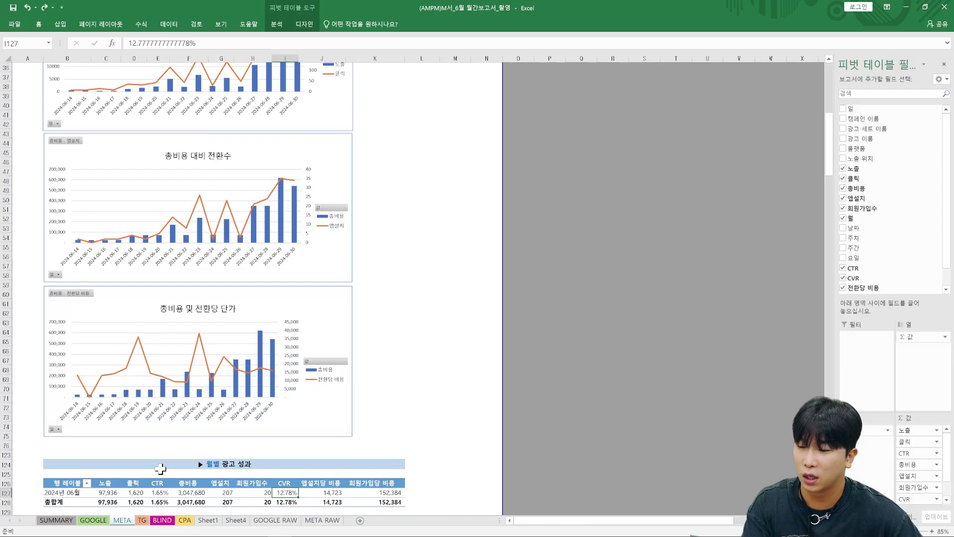
Review the GOOGLE report's charts, time-of-day images, and 월별, 일별 and 그룹별 performance tables
{"action": "left_click", "coordinate": [105, 521]}
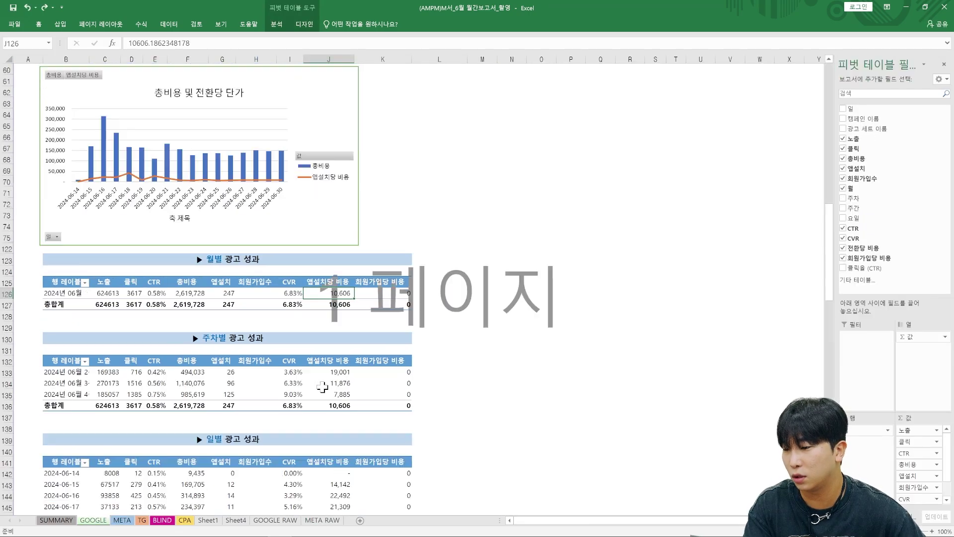
{"action": "scroll", "coordinate": [268, 378], "scroll_direction": "up", "scroll_amount": 10}
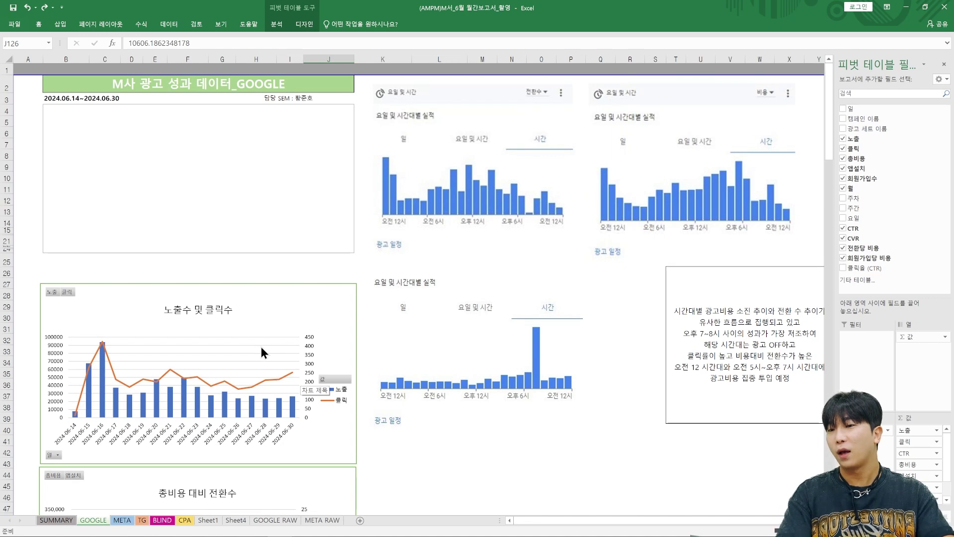
{"action": "scroll", "coordinate": [245, 334], "scroll_direction": "down", "scroll_amount": 9}
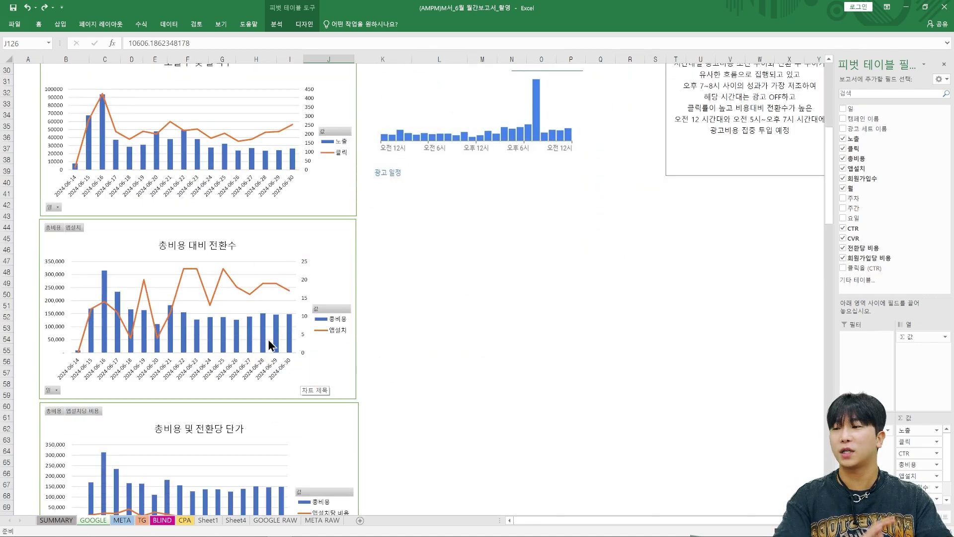
{"action": "scroll", "coordinate": [265, 310], "scroll_direction": "down", "scroll_amount": 20}
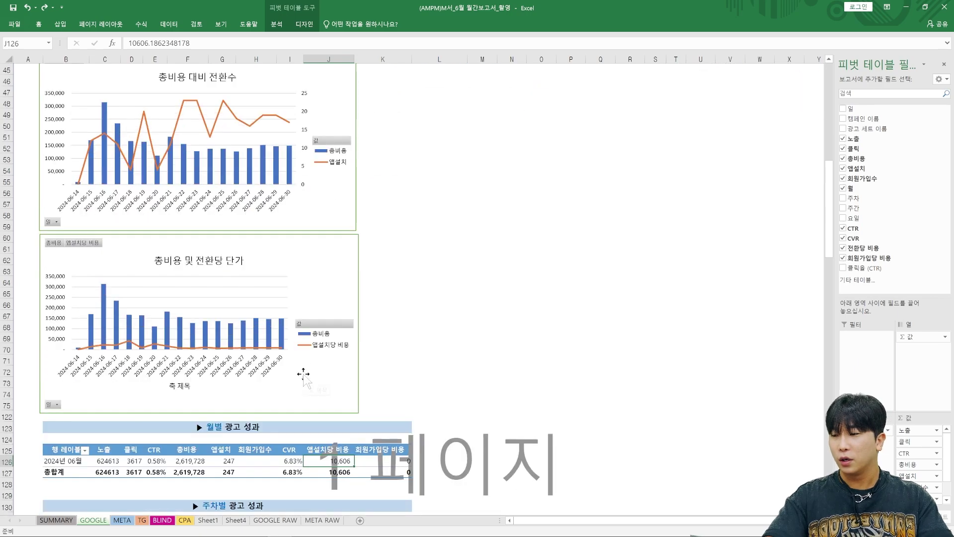
{"action": "scroll", "coordinate": [293, 366], "scroll_direction": "down", "scroll_amount": 10}
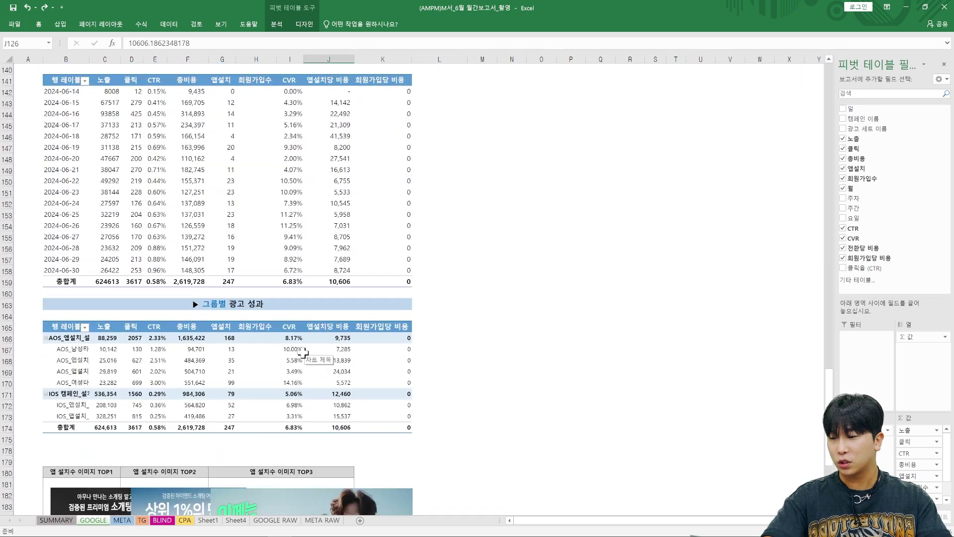
{"action": "scroll", "coordinate": [292, 346], "scroll_direction": "up", "scroll_amount": 11}
{"action": "scroll", "coordinate": [293, 346], "scroll_direction": "up", "scroll_amount": 20}
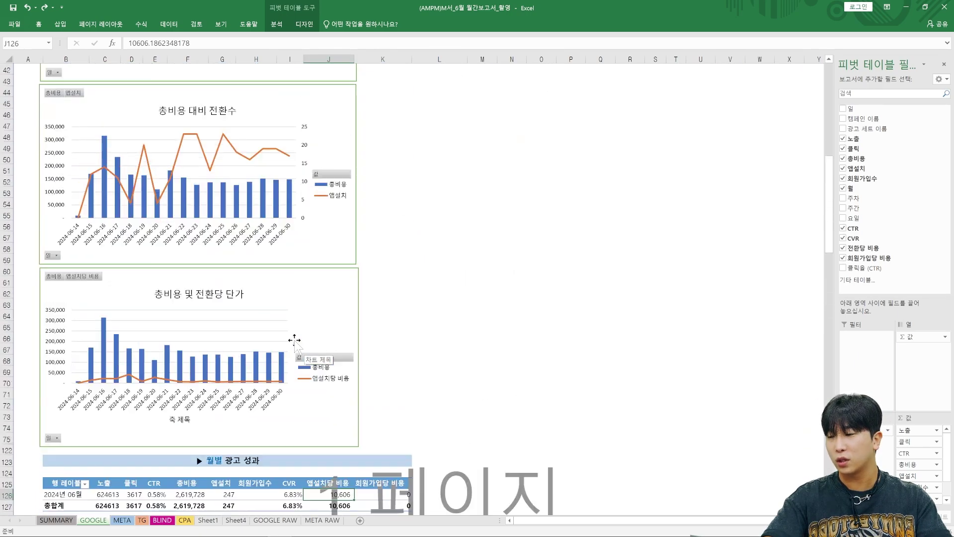
{"action": "scroll", "coordinate": [282, 350], "scroll_direction": "down", "scroll_amount": 12}
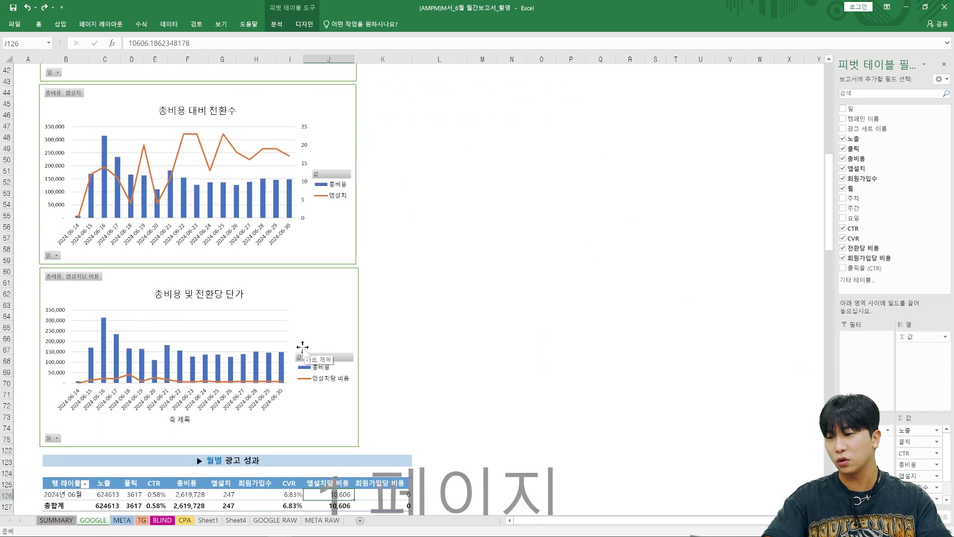
Go through the SUMMARY sheet's 매체별 현황 및 향후 방안 rows, from 구글 down to CPA
{"action": "left_click", "coordinate": [62, 520]}
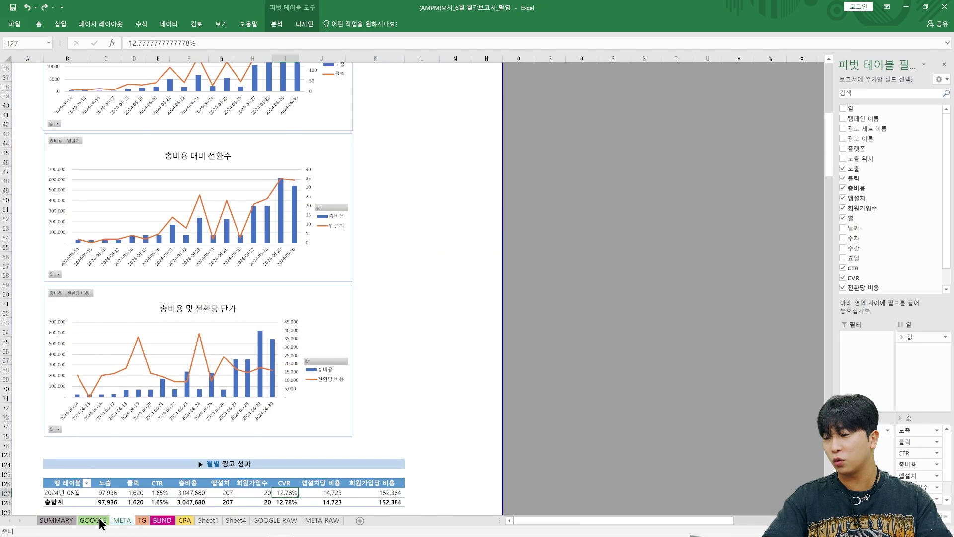
{"action": "left_click", "coordinate": [100, 520]}
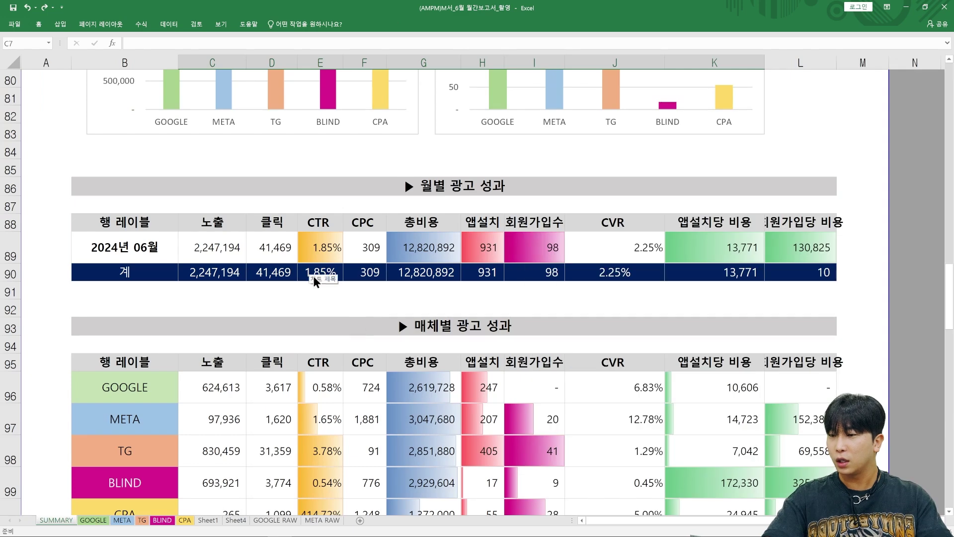
{"action": "scroll", "coordinate": [393, 368], "scroll_direction": "up", "scroll_amount": 7}
{"action": "scroll", "coordinate": [401, 365], "scroll_direction": "up", "scroll_amount": 20}
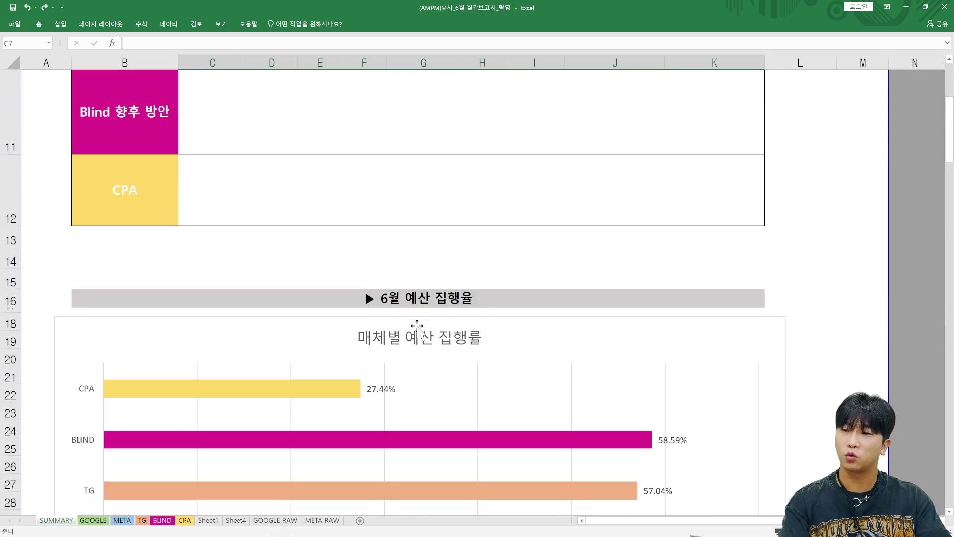
{"action": "scroll", "coordinate": [416, 322], "scroll_direction": "down", "scroll_amount": 2}
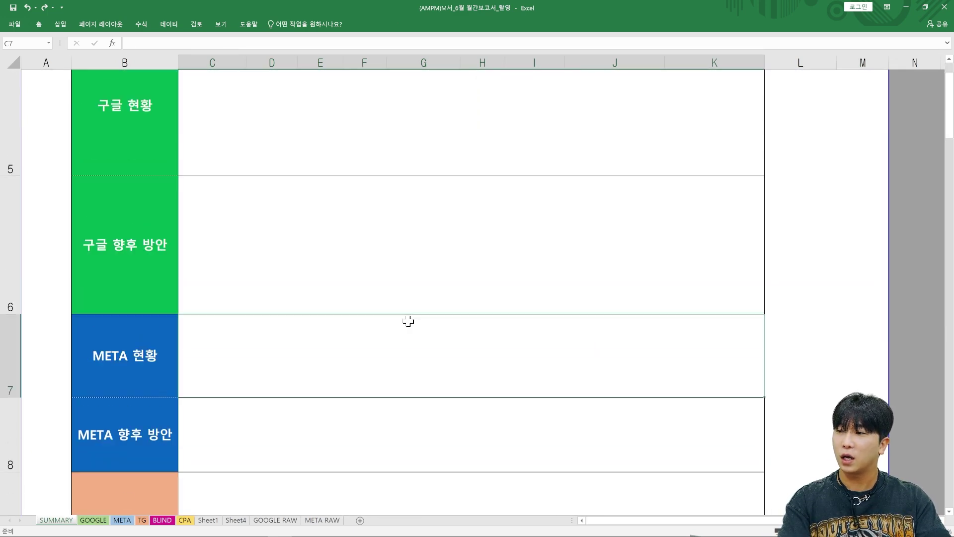
{"action": "scroll", "coordinate": [398, 321], "scroll_direction": "up", "scroll_amount": 1}
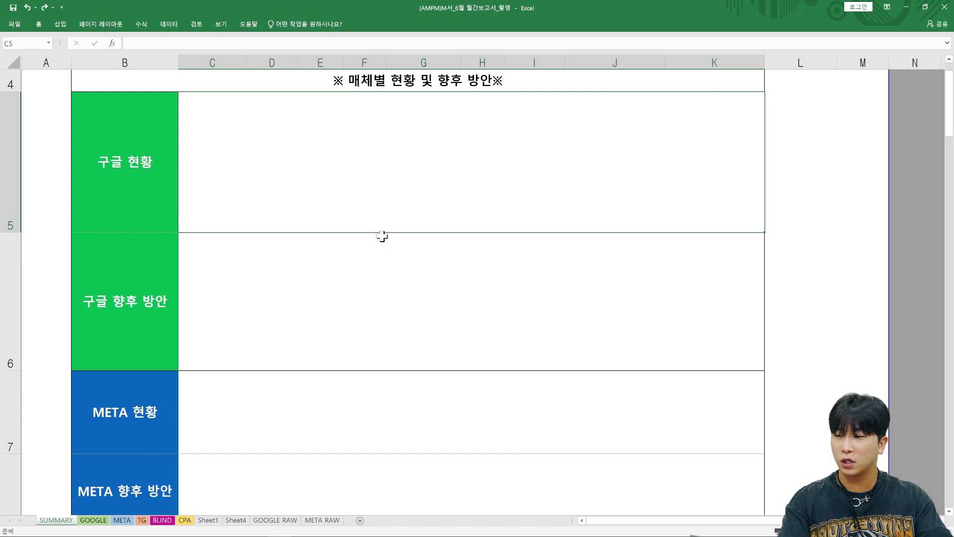
{"action": "key", "text": "Down"}
{"action": "key", "text": "Down"}
{"action": "key", "text": "Down"}
{"action": "key", "text": "Down"}
{"action": "key", "text": "Down"}
{"action": "key", "text": "Down"}
{"action": "key", "text": "Down"}
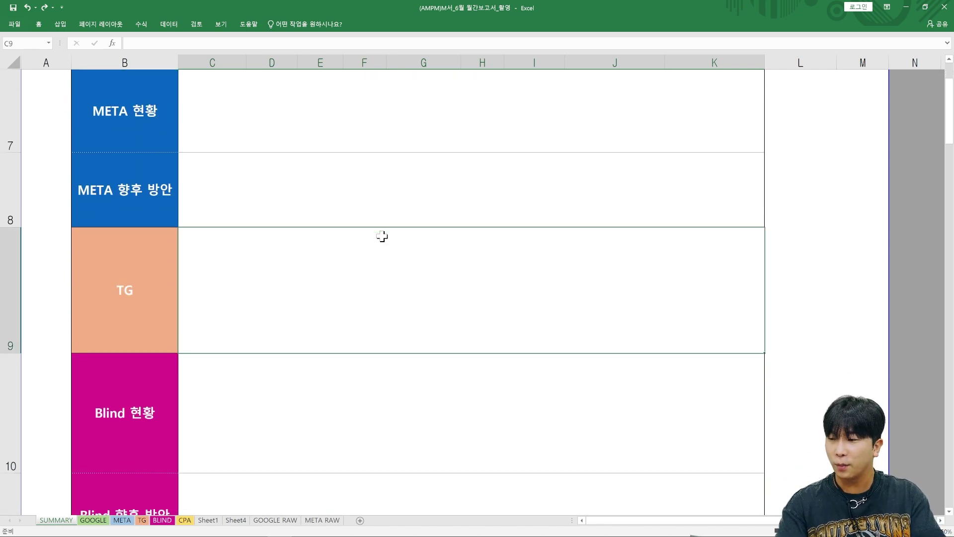
{"action": "key", "text": "Down"}
{"action": "key", "text": "Down"}
{"action": "key", "text": "Down"}
{"action": "key", "text": "Down"}
{"action": "key", "text": "Down"}
{"action": "key", "text": "Down"}
{"action": "key", "text": "Down"}
{"action": "key", "text": "Down"}
{"action": "key", "text": "Down"}
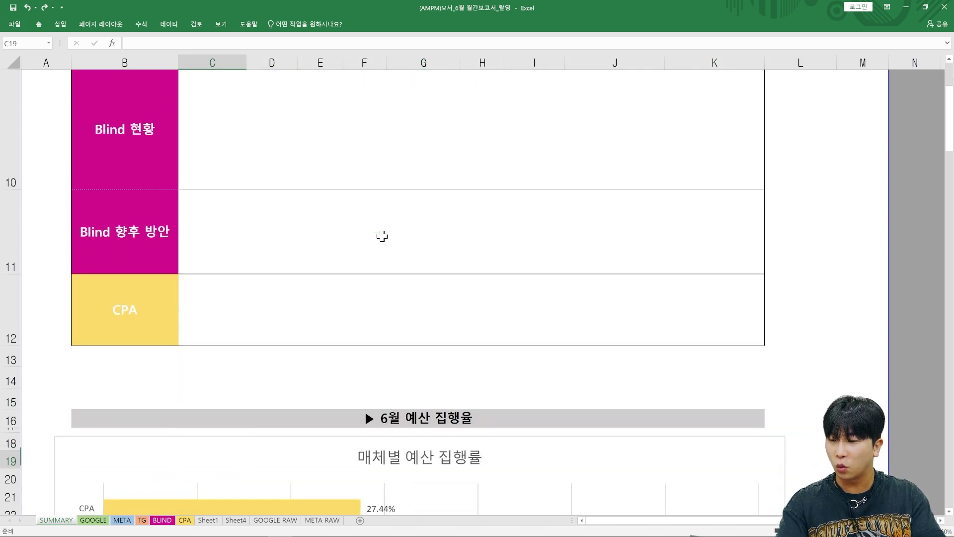
Examine the 매체별 예산 집행률 chart and the Summary budget table, including the 총예산 formula
{"action": "scroll", "coordinate": [407, 226], "scroll_direction": "down", "scroll_amount": 4}
{"action": "scroll", "coordinate": [406, 225], "scroll_direction": "down", "scroll_amount": 1, "text": "ctrl"}
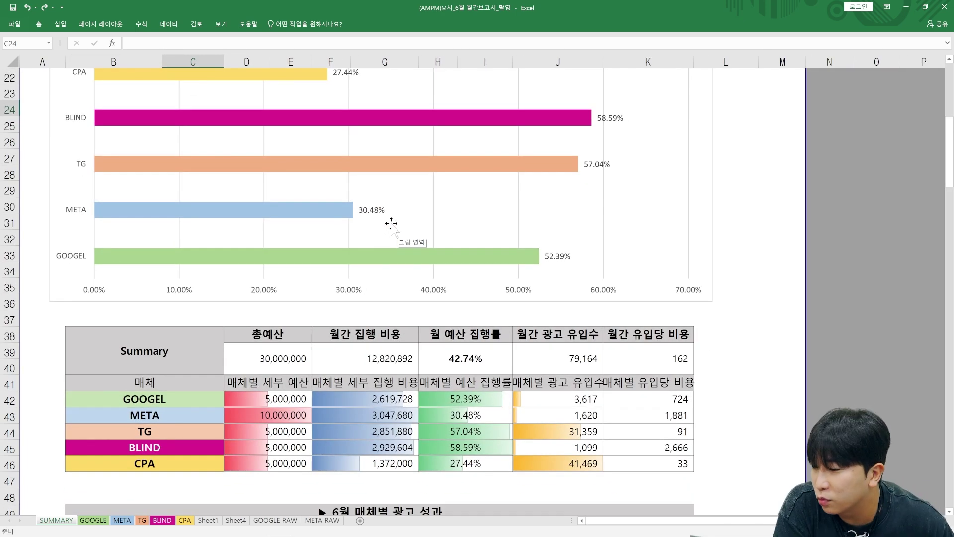
{"action": "scroll", "coordinate": [340, 329], "scroll_direction": "up", "scroll_amount": 2}
{"action": "scroll", "coordinate": [337, 329], "scroll_direction": "down", "scroll_amount": 1}
{"action": "scroll", "coordinate": [337, 328], "scroll_direction": "down", "scroll_amount": 1}
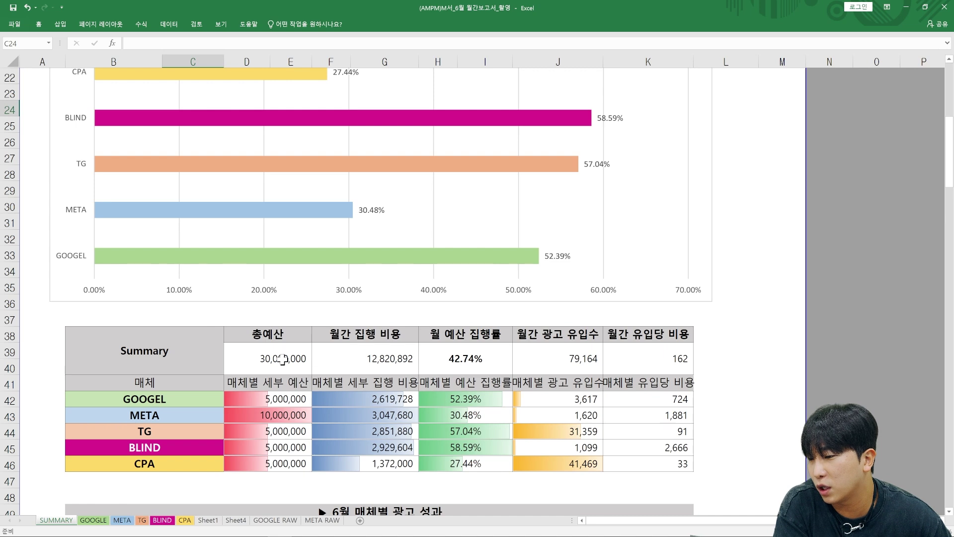
{"action": "left_click", "coordinate": [283, 359]}
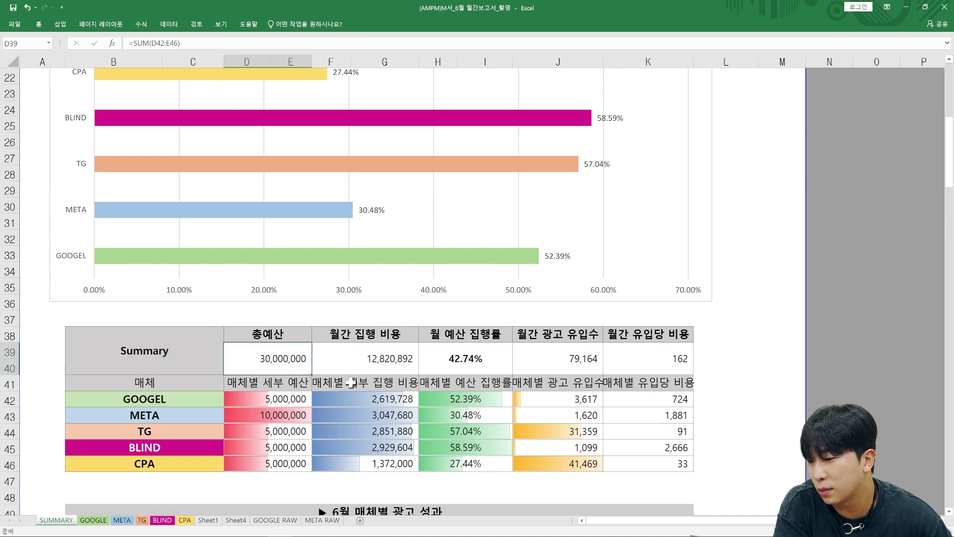
Examine the Summary table's 월간 집행 비용 formula and the per-channel columns from 매체별 세부 예산 to 매체별 유입당 비용
{"action": "left_click", "coordinate": [380, 367]}
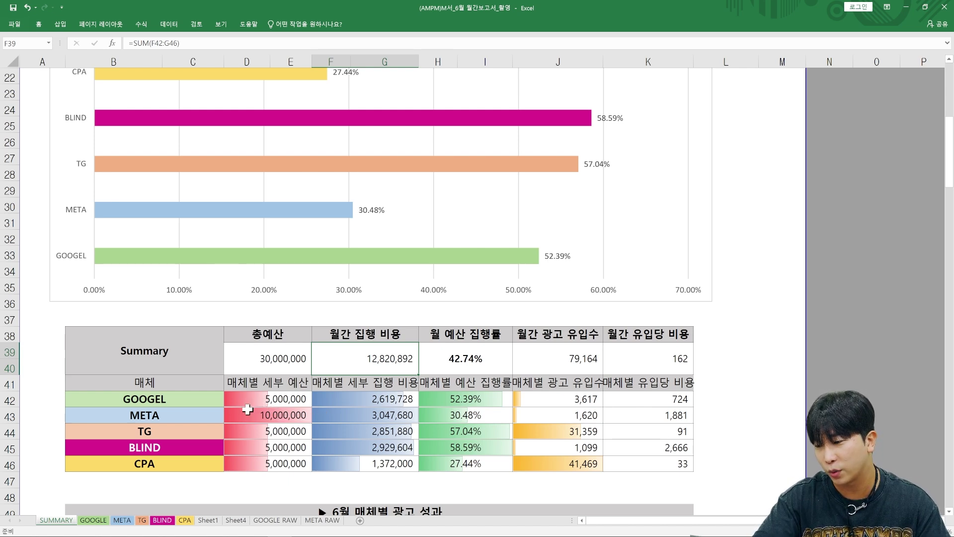
{"action": "left_click", "coordinate": [182, 406]}
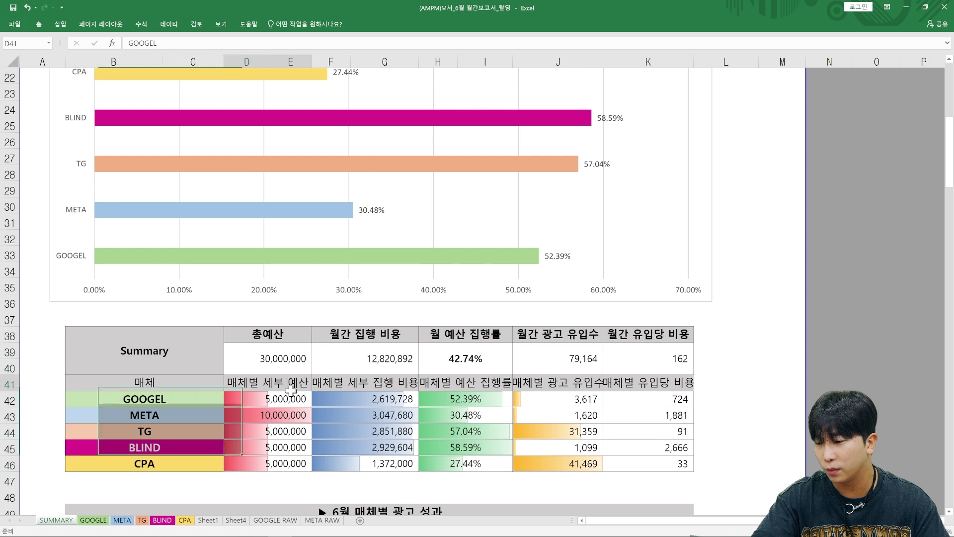
{"action": "left_click_drag", "start_coordinate": [267, 383], "coordinate": [268, 479]}
{"action": "left_click_drag", "start_coordinate": [382, 383], "coordinate": [382, 479]}
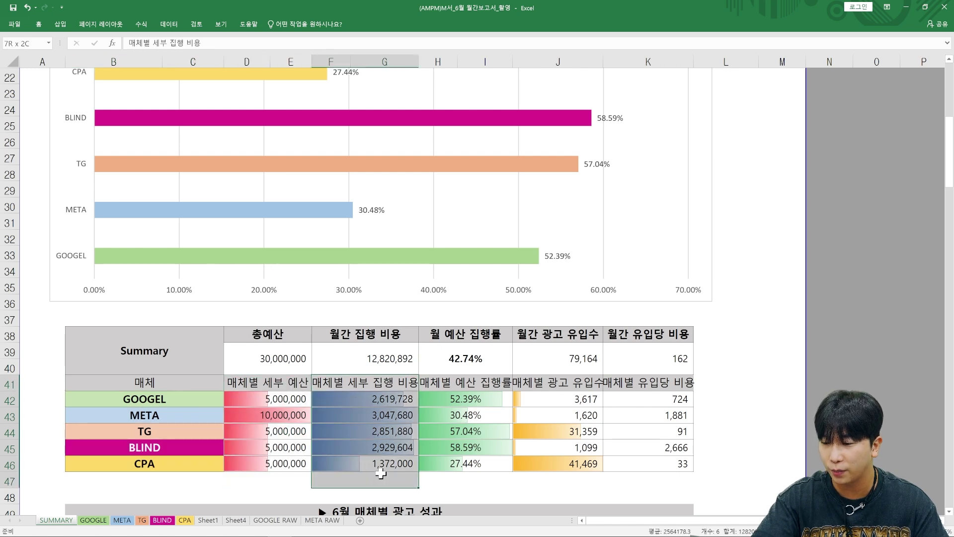
{"action": "left_click_drag", "start_coordinate": [495, 391], "coordinate": [493, 463]}
{"action": "left_click_drag", "start_coordinate": [557, 383], "coordinate": [593, 462]}
{"action": "left_click_drag", "start_coordinate": [666, 382], "coordinate": [661, 465]}
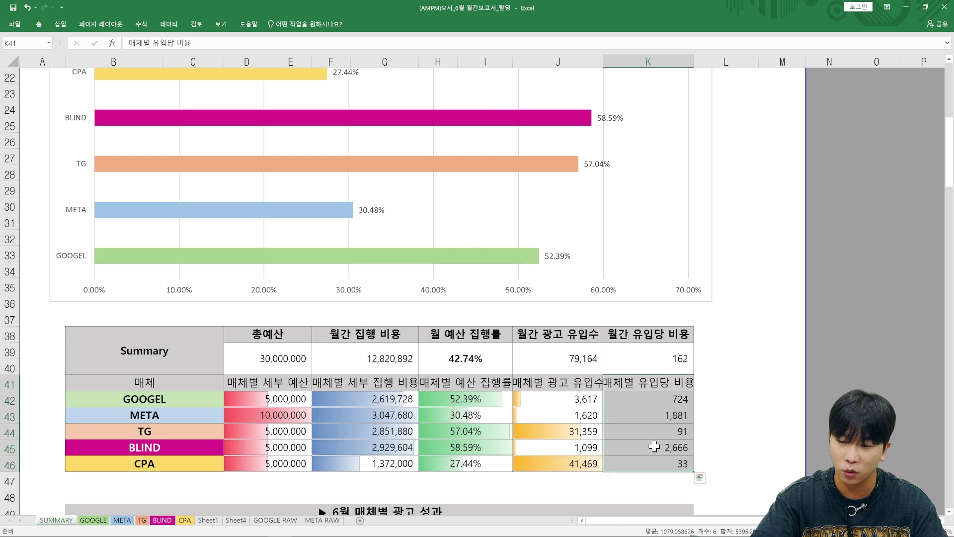
Check which Summary table cells feed the bars of the 매체별 예산 집행률 chart
{"action": "scroll", "coordinate": [503, 396], "scroll_direction": "down", "scroll_amount": 6}
{"action": "scroll", "coordinate": [502, 398], "scroll_direction": "up", "scroll_amount": 9}
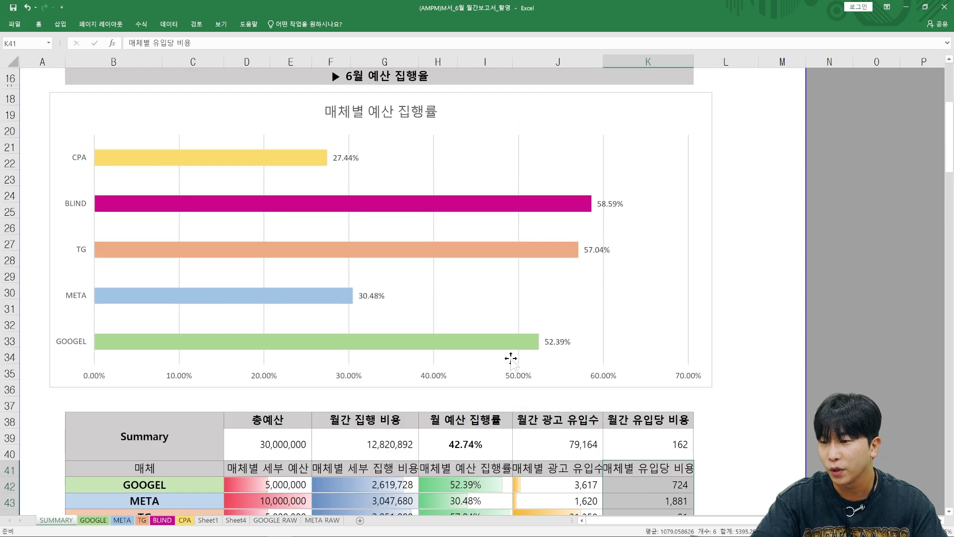
{"action": "left_click", "coordinate": [458, 314]}
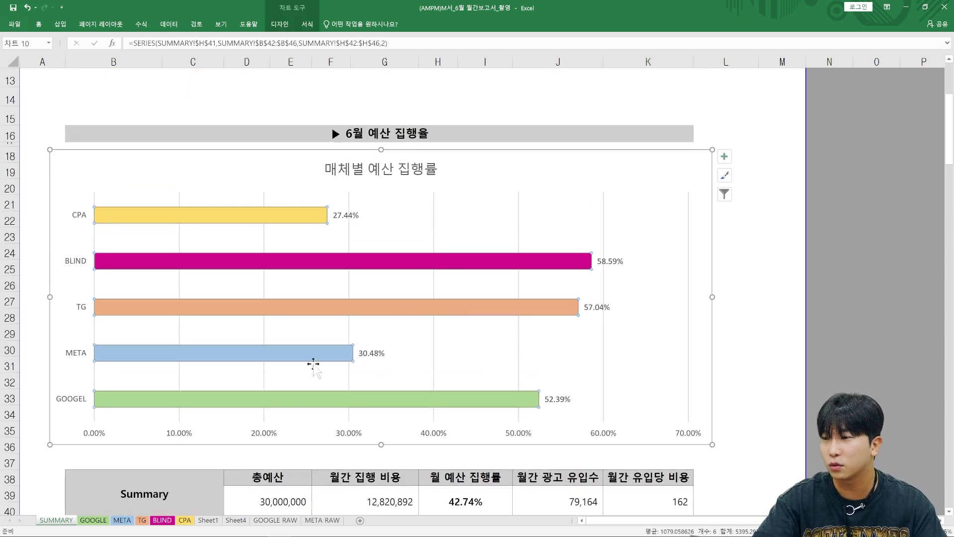
{"action": "scroll", "coordinate": [323, 380], "scroll_direction": "down", "scroll_amount": 9}
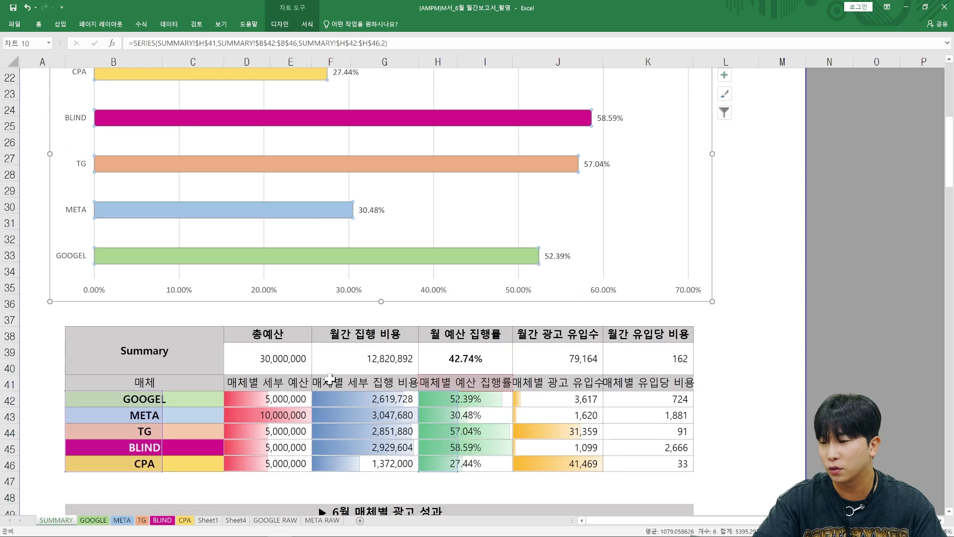
Review the 6월 매체별 광고 성과 charts together with the 월별 and 매체별 광고 성과 tables
{"action": "scroll", "coordinate": [310, 391], "scroll_direction": "down", "scroll_amount": 8}
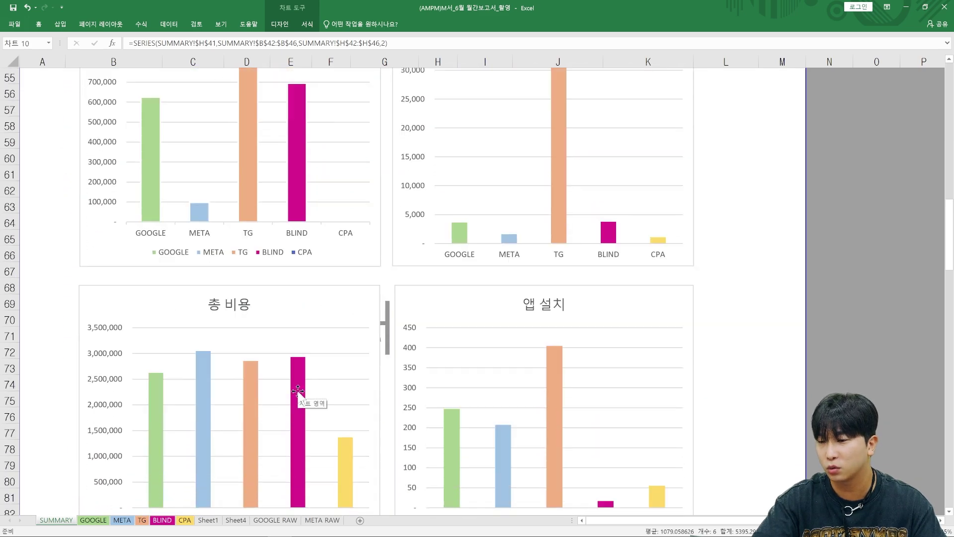
{"action": "scroll", "coordinate": [297, 388], "scroll_direction": "down", "scroll_amount": 5}
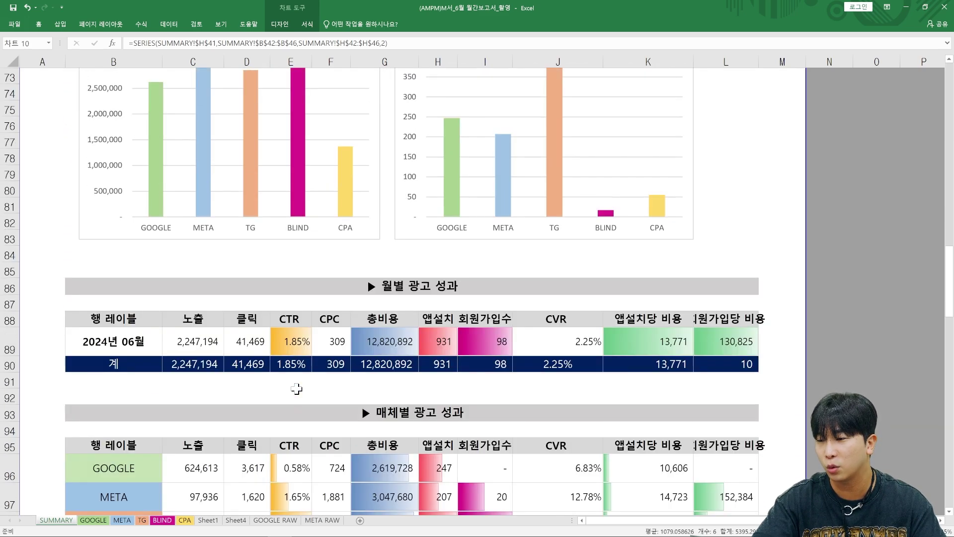
{"action": "scroll", "coordinate": [300, 394], "scroll_direction": "up", "scroll_amount": 11}
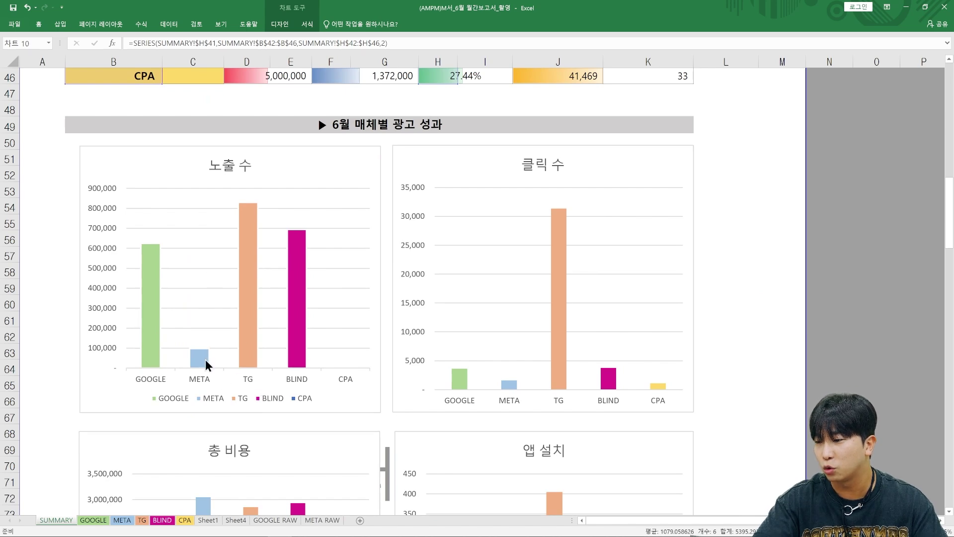
{"action": "scroll", "coordinate": [564, 330], "scroll_direction": "down", "scroll_amount": 1}
{"action": "scroll", "coordinate": [563, 330], "scroll_direction": "down", "scroll_amount": 7}
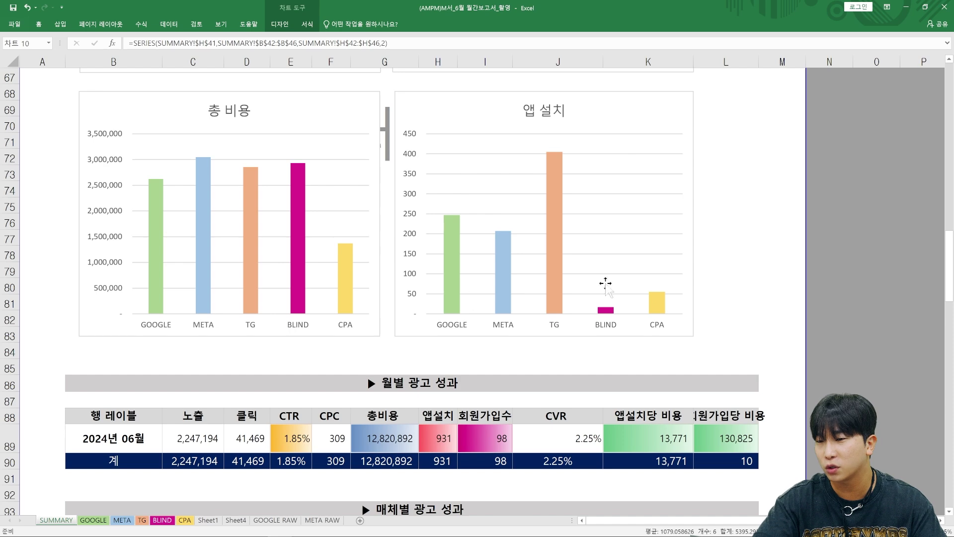
{"action": "scroll", "coordinate": [496, 258], "scroll_direction": "down", "scroll_amount": 4}
{"action": "scroll", "coordinate": [495, 259], "scroll_direction": "up", "scroll_amount": 4}
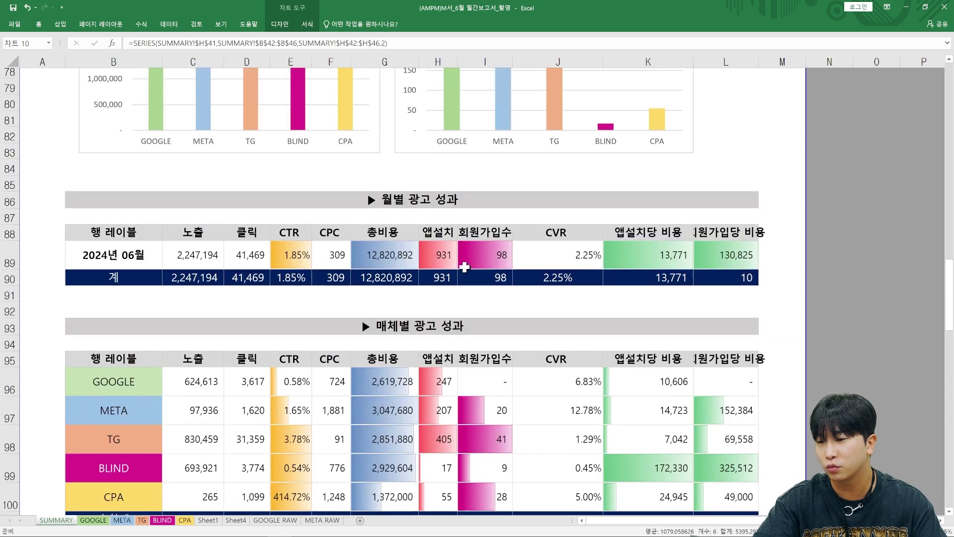
{"action": "scroll", "coordinate": [517, 251], "scroll_direction": "down", "scroll_amount": 3}
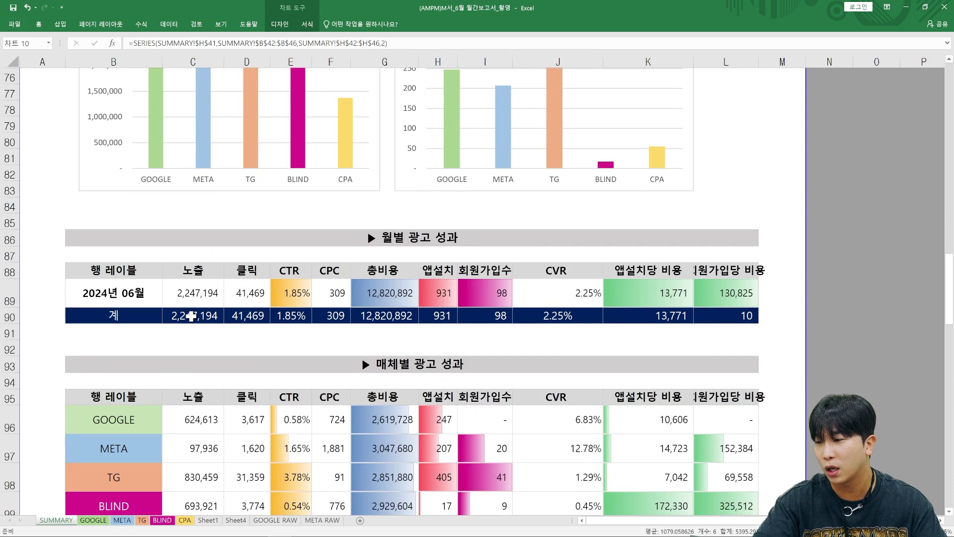
{"action": "scroll", "coordinate": [184, 314], "scroll_direction": "down", "scroll_amount": 2}
{"action": "scroll", "coordinate": [187, 311], "scroll_direction": "up", "scroll_amount": 2}
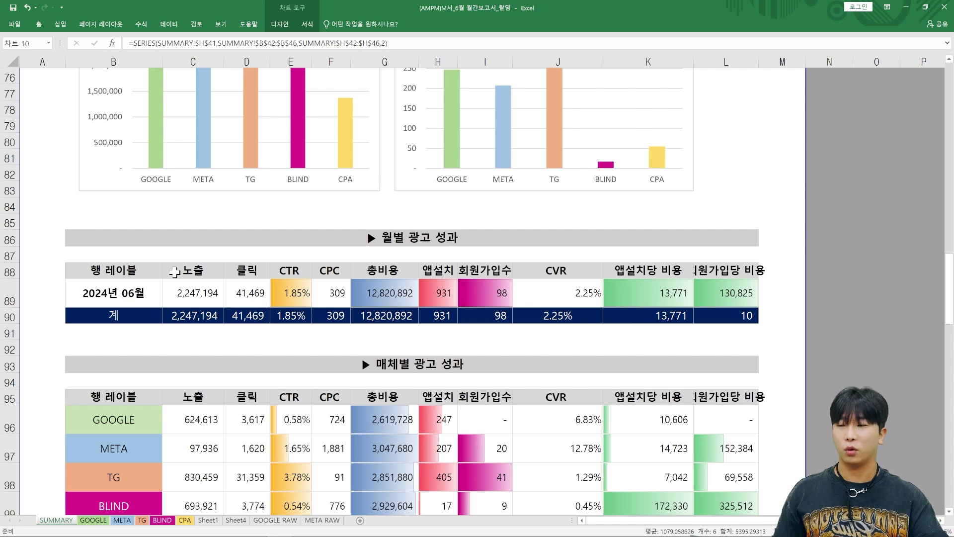
{"action": "scroll", "coordinate": [198, 398], "scroll_direction": "down", "scroll_amount": 5}
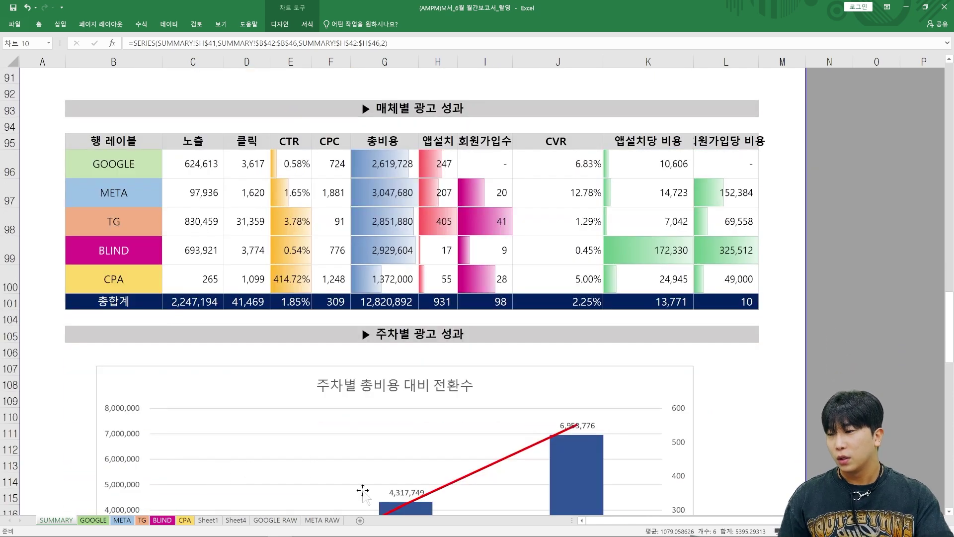
Check the formulas behind the GOOGLE row's 노출, 클릭 and CTR in the 매체별 광고 성과 table
{"action": "scroll", "coordinate": [363, 492], "scroll_direction": "up", "scroll_amount": 4}
{"action": "left_click", "coordinate": [219, 380]}
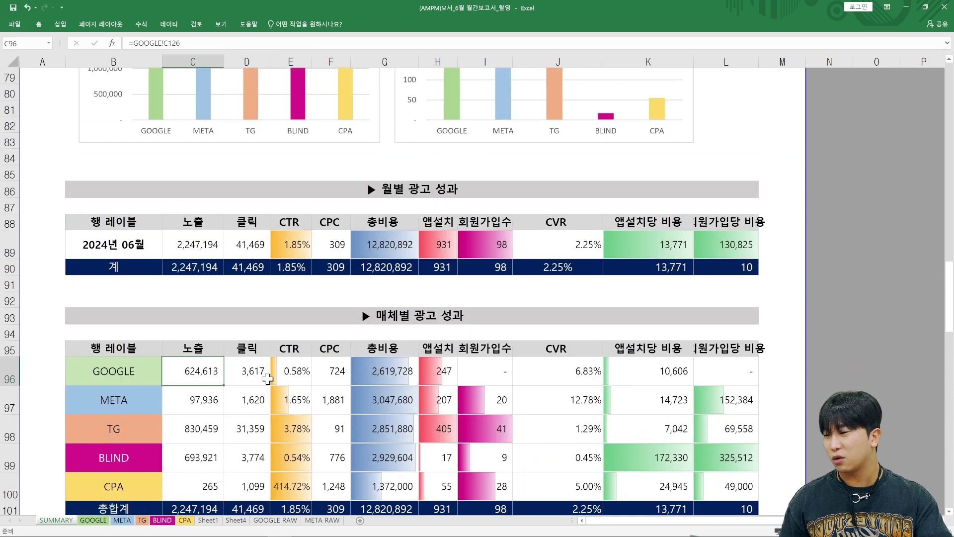
{"action": "left_click", "coordinate": [240, 381]}
{"action": "left_click", "coordinate": [298, 380]}
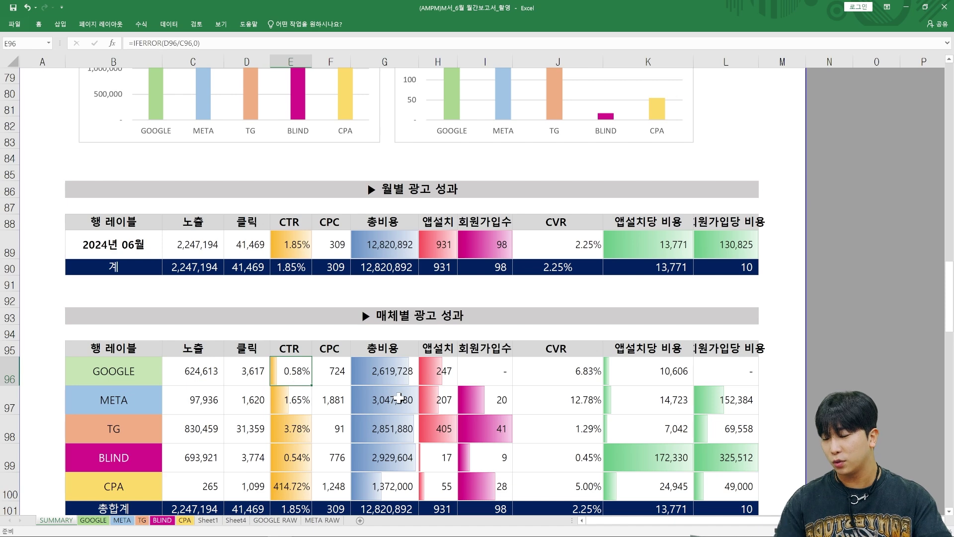
Temporarily display the sheet's formulas and inspect the 월별 클릭 and BLIND CTR formulas before restoring the values
{"action": "key", "text": "ctrl+grave"}
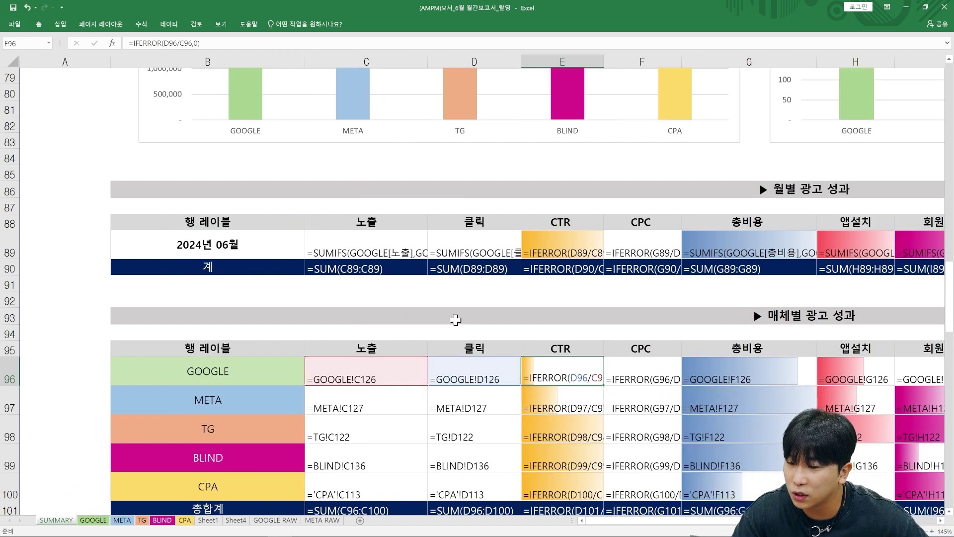
{"action": "scroll", "coordinate": [472, 310], "scroll_direction": "down", "scroll_amount": 2}
{"action": "scroll", "coordinate": [494, 269], "scroll_direction": "up", "scroll_amount": 1}
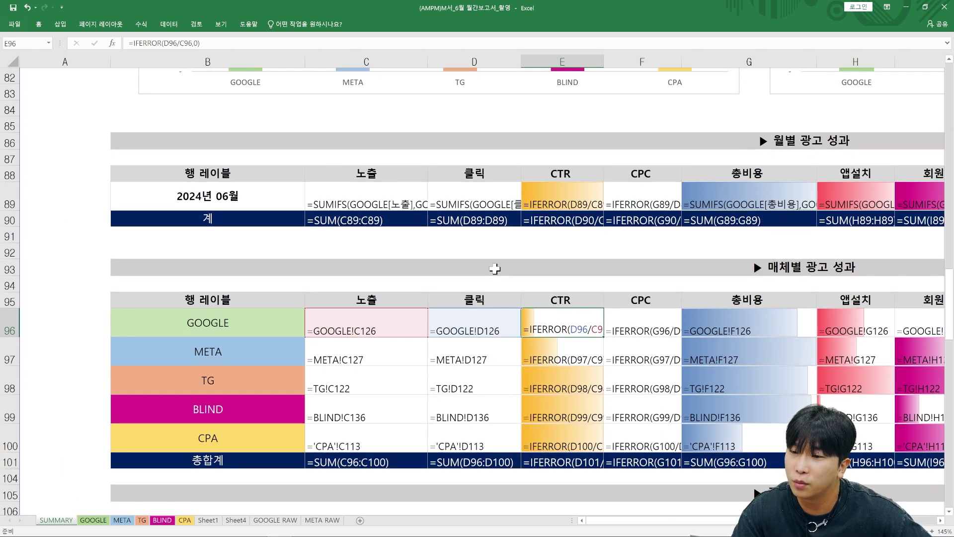
{"action": "left_click", "coordinate": [475, 199]}
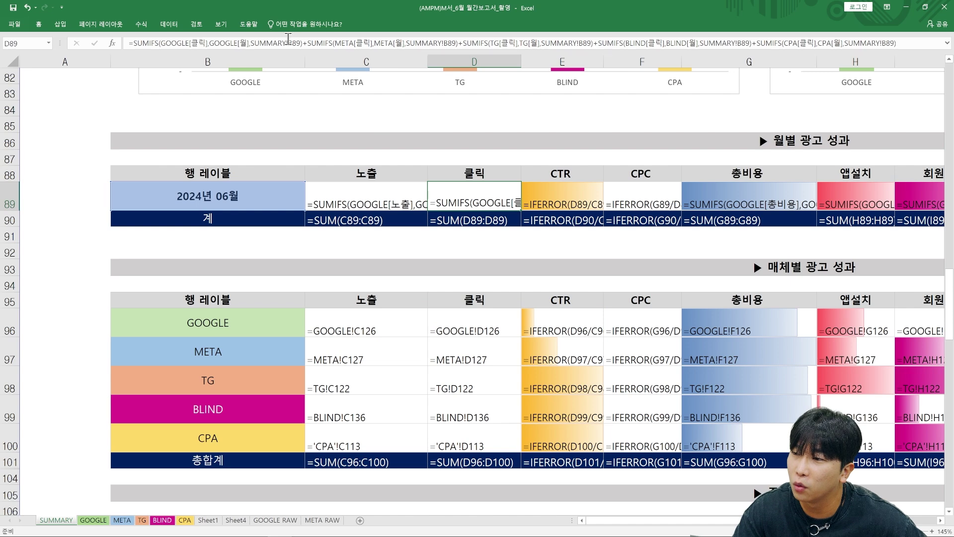
{"action": "scroll", "coordinate": [754, 219], "scroll_direction": "down", "scroll_amount": 5}
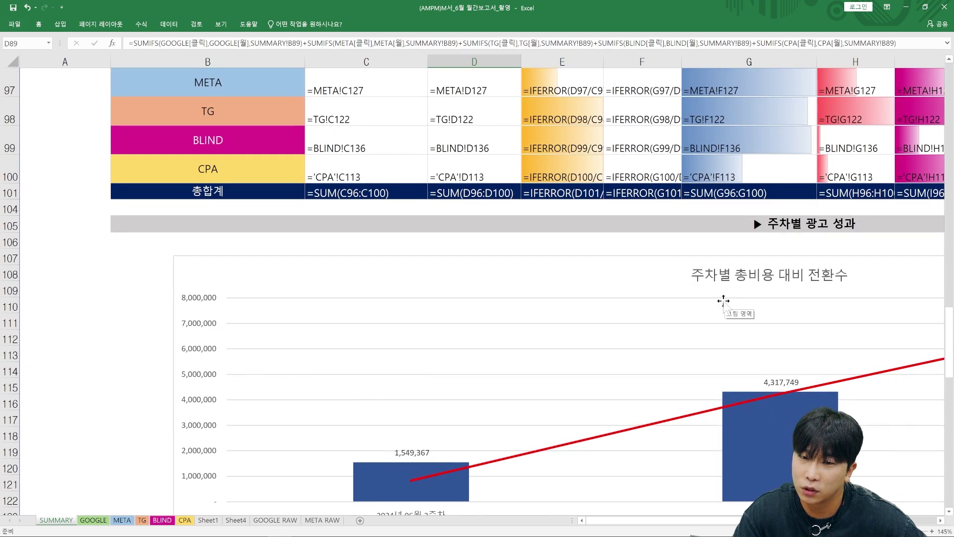
{"action": "scroll", "coordinate": [723, 300], "scroll_direction": "down", "scroll_amount": 1}
{"action": "left_click", "coordinate": [512, 155]}
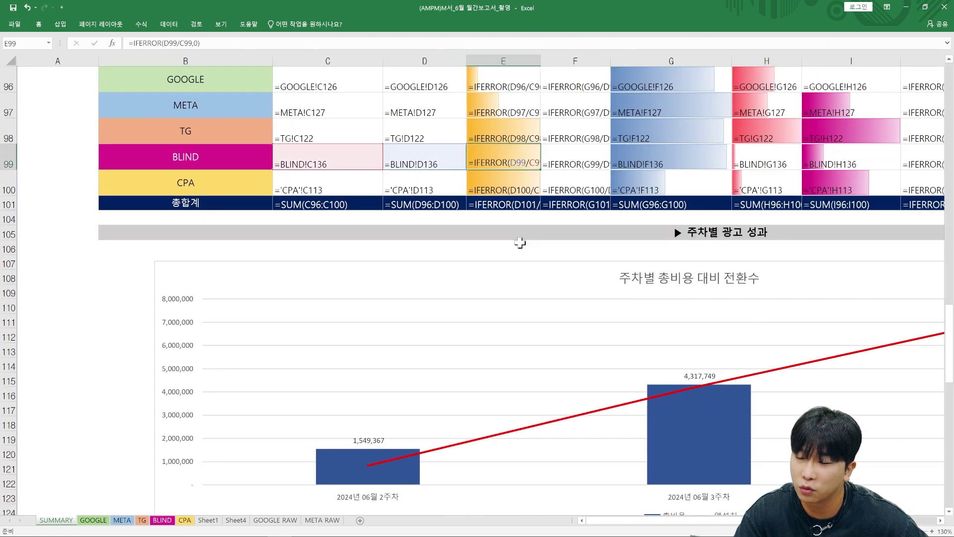
{"action": "key", "text": "ctrl+grave"}
Inspect the 2024년 06월 2주차 노출 formula in the 주차별 table, temporarily displaying the sheet's formulas and leaving it unchanged
{"action": "scroll", "coordinate": [460, 259], "scroll_direction": "down", "scroll_amount": 5}
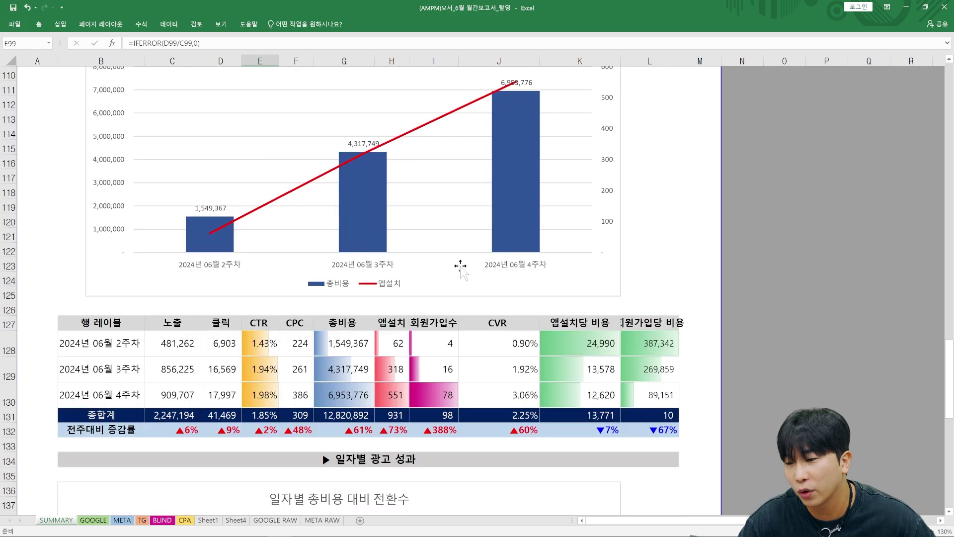
{"action": "left_click", "coordinate": [206, 340]}
{"action": "left_click", "coordinate": [175, 348]}
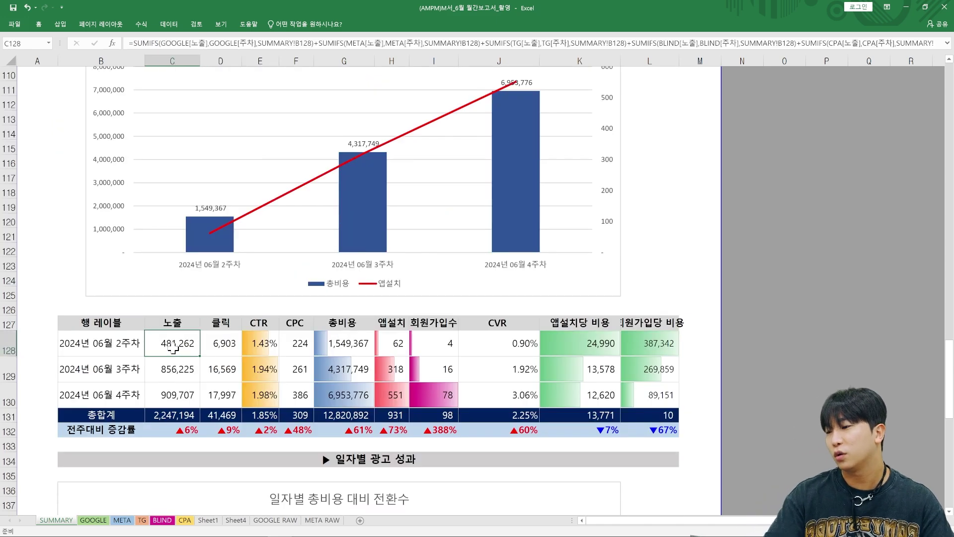
{"action": "key", "text": "ctrl+grave"}
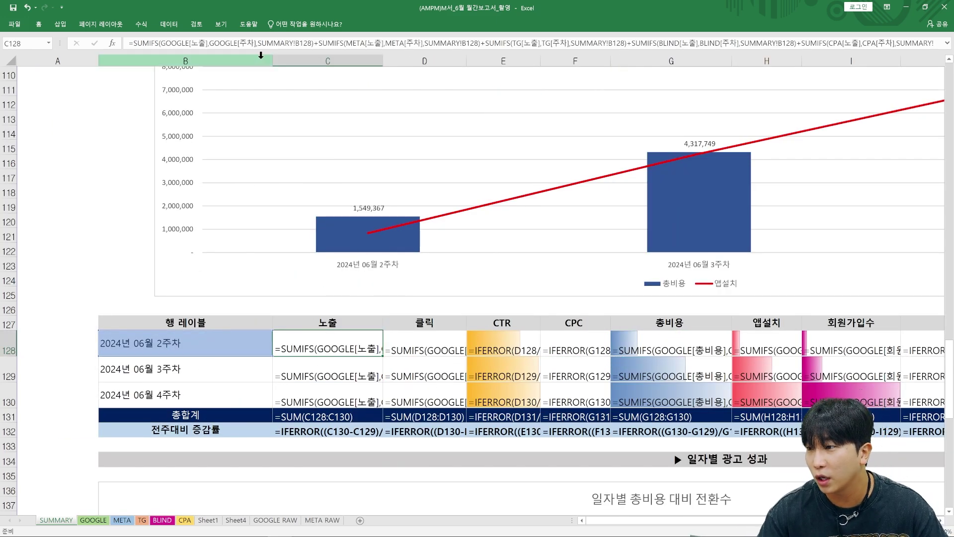
{"action": "left_click_drag", "start_coordinate": [132, 42], "coordinate": [429, 55]}
{"action": "key", "text": "Escape"}
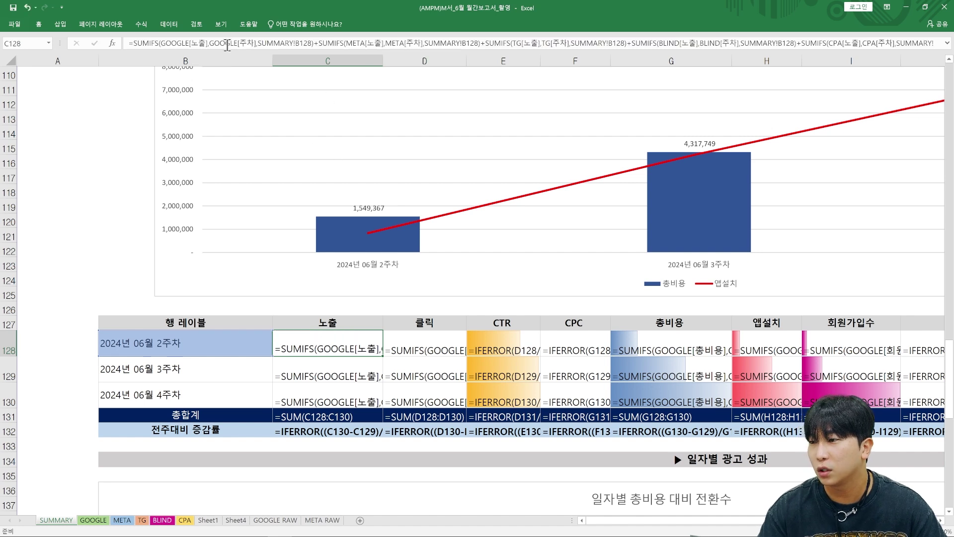
{"action": "left_click", "coordinate": [197, 41]}
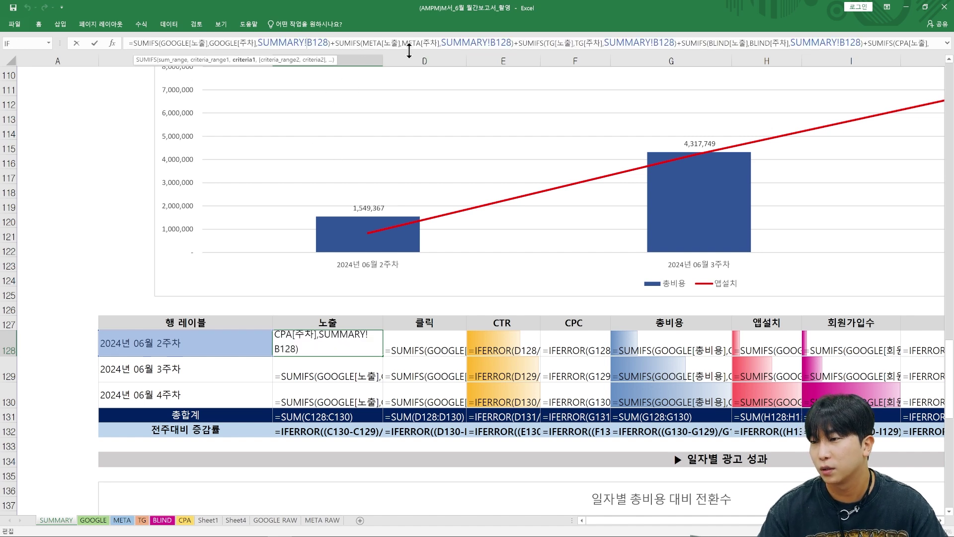
{"action": "key", "text": "Escape"}
{"action": "left_click", "coordinate": [121, 264]}
{"action": "key", "text": "ctrl+grave"}
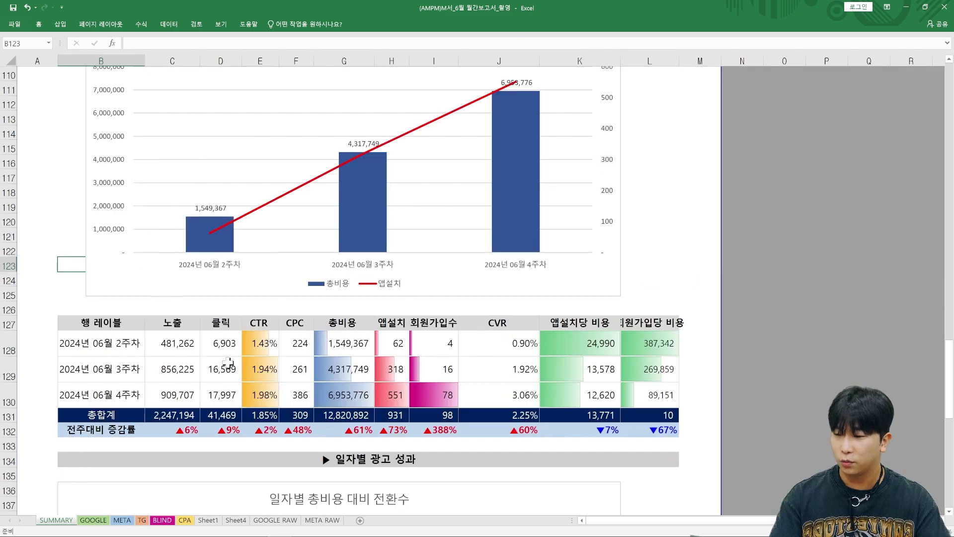
Look over the 주차별 and 일자별 광고 성과 sections to the end of the SUMMARY sheet and return to cell A1
{"action": "scroll", "coordinate": [305, 368], "scroll_direction": "down", "scroll_amount": 3}
{"action": "scroll", "coordinate": [288, 353], "scroll_direction": "down", "scroll_amount": 3}
{"action": "scroll", "coordinate": [279, 343], "scroll_direction": "up", "scroll_amount": 5}
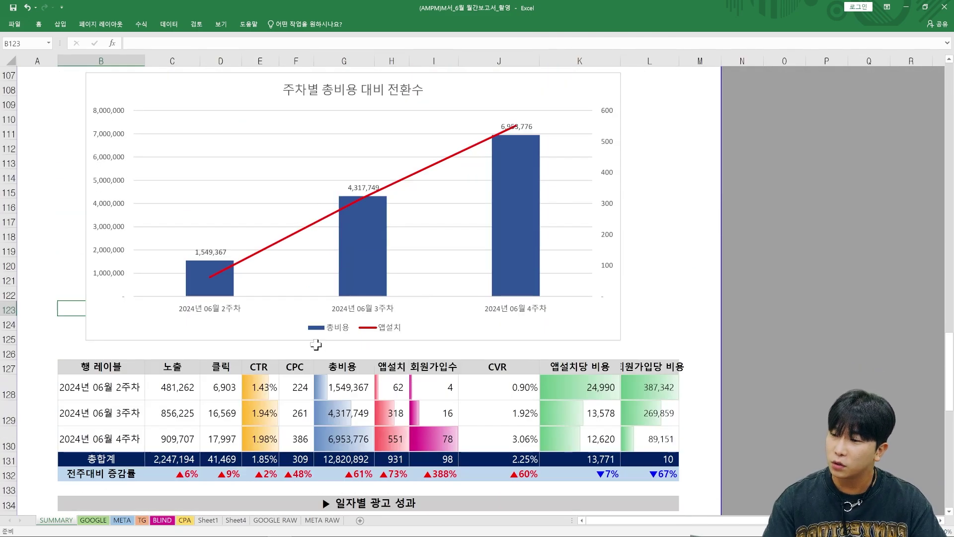
{"action": "scroll", "coordinate": [330, 345], "scroll_direction": "down", "scroll_amount": 3}
{"action": "scroll", "coordinate": [335, 348], "scroll_direction": "down", "scroll_amount": 12}
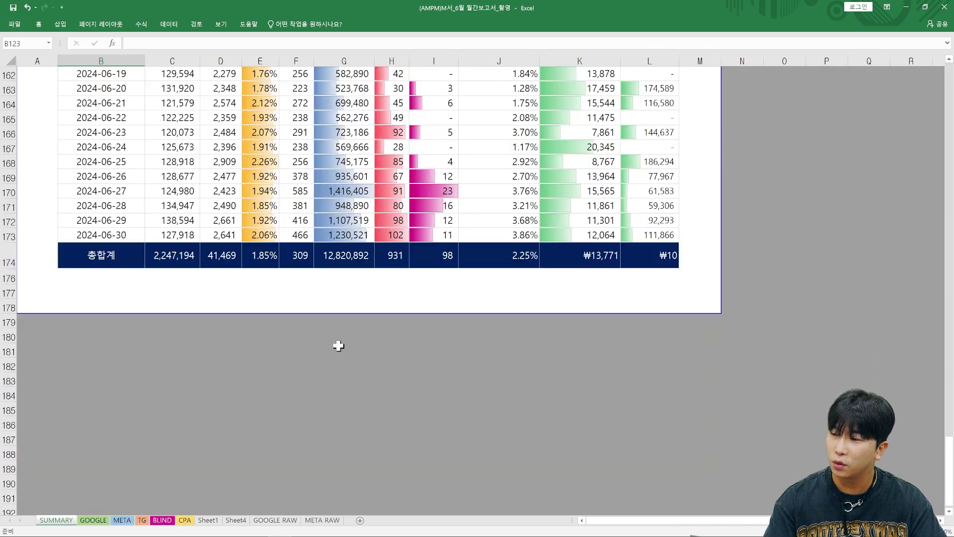
{"action": "scroll", "coordinate": [336, 345], "scroll_direction": "up", "scroll_amount": 4}
{"action": "scroll", "coordinate": [344, 357], "scroll_direction": "up", "scroll_amount": 6}
{"action": "key", "text": "ctrl+Home"}
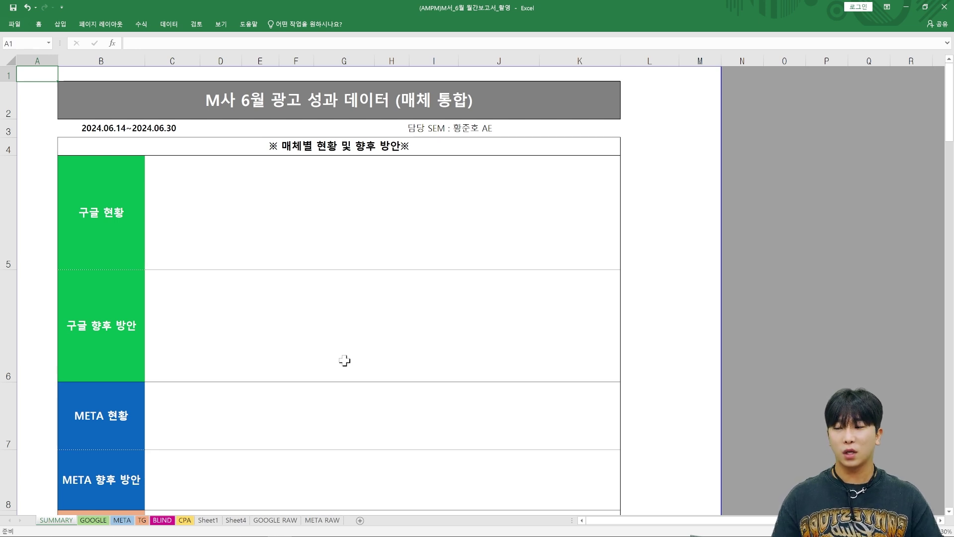
Review the META report's performance tables from 월별 through 캠페인별, 그룹별, 매체별 and 지면별 to 성별
{"action": "left_click", "coordinate": [121, 519]}
{"action": "scroll", "coordinate": [348, 382], "scroll_direction": "down", "scroll_amount": 5}
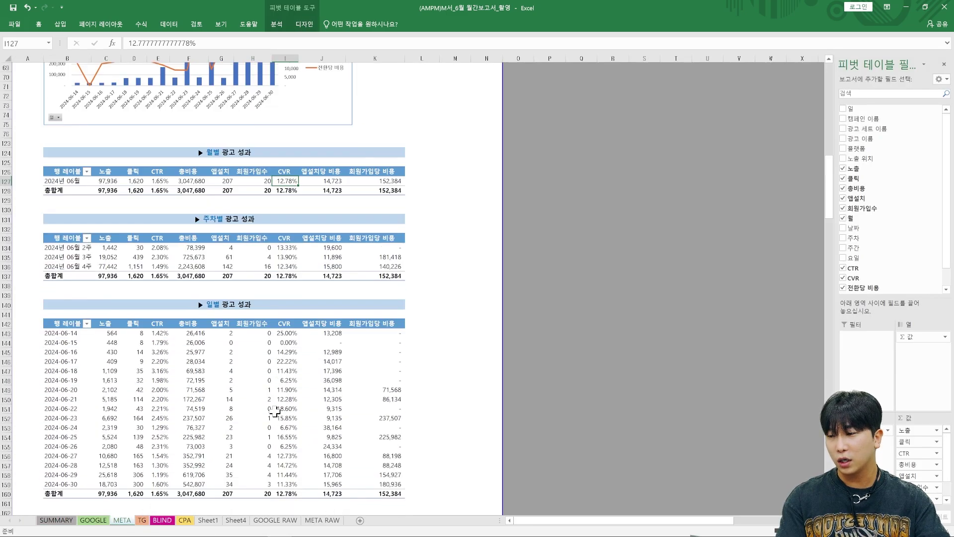
{"action": "scroll", "coordinate": [274, 412], "scroll_direction": "down", "scroll_amount": 10}
{"action": "scroll", "coordinate": [208, 398], "scroll_direction": "down", "scroll_amount": 10}
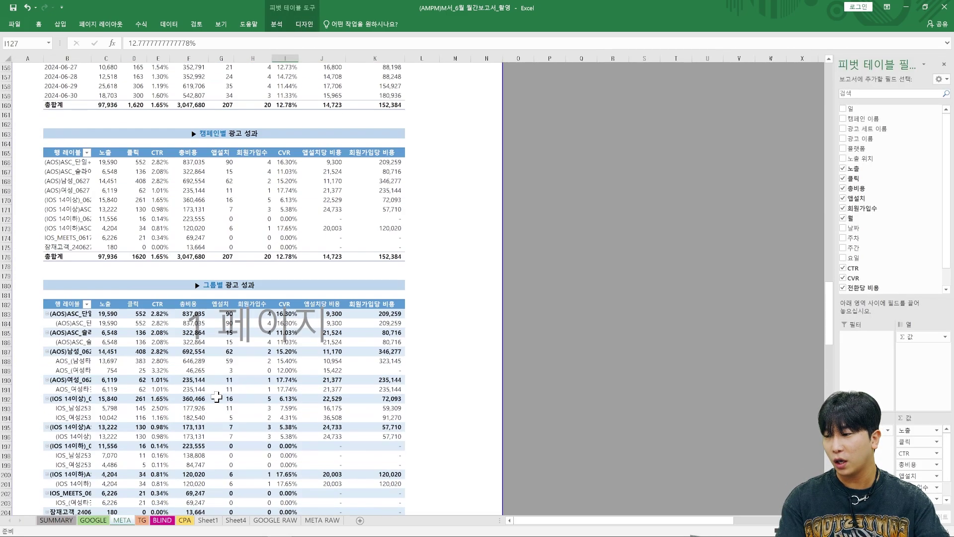
{"action": "left_click", "coordinate": [106, 400]}
{"action": "left_click", "coordinate": [88, 391]}
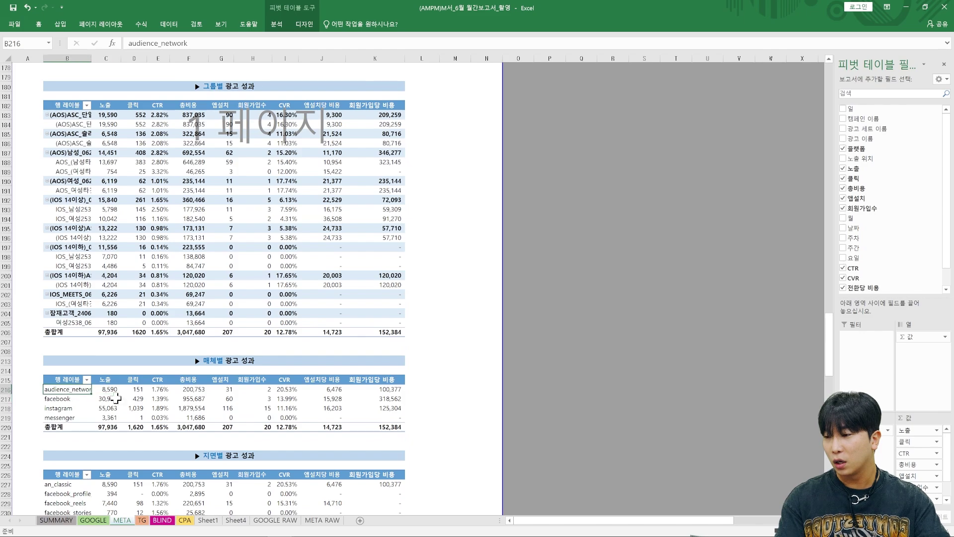
{"action": "scroll", "coordinate": [210, 415], "scroll_direction": "down", "scroll_amount": 10}
{"action": "scroll", "coordinate": [209, 416], "scroll_direction": "down", "scroll_amount": 8}
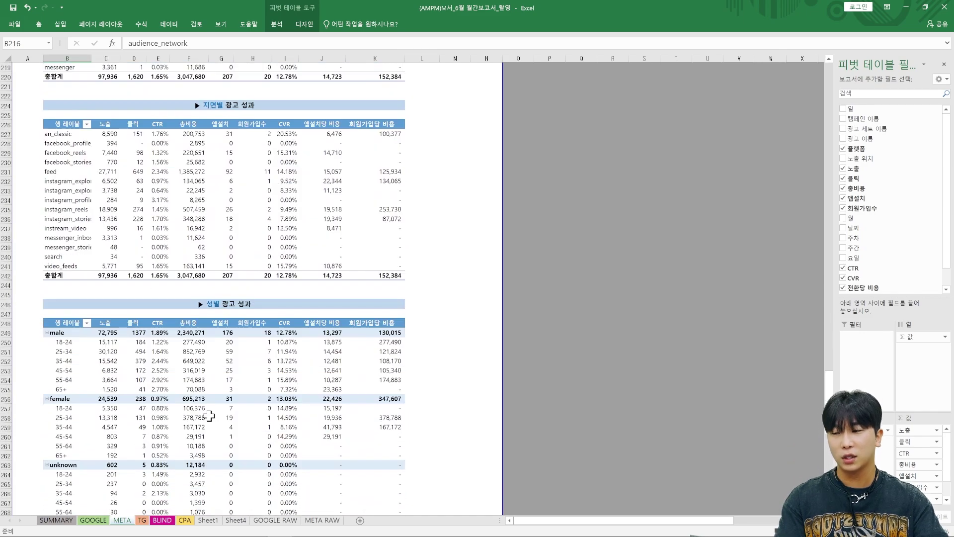
Look back over the META report's 매체별 and 그룹별 tables and return to cell A1
{"action": "scroll", "coordinate": [214, 417], "scroll_direction": "up", "scroll_amount": 12}
{"action": "scroll", "coordinate": [214, 416], "scroll_direction": "up", "scroll_amount": 14}
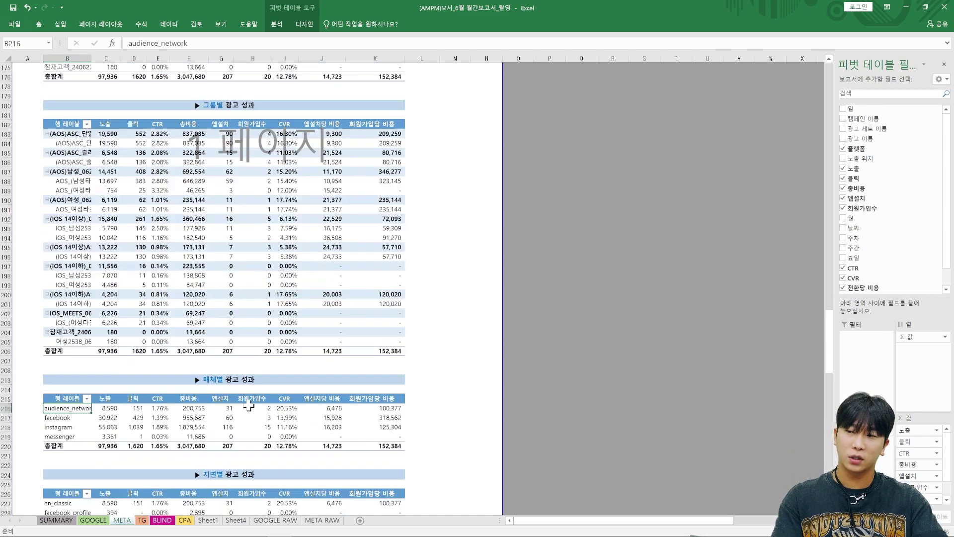
{"action": "left_click", "coordinate": [482, 427]}
{"action": "key", "text": "ctrl+Home"}
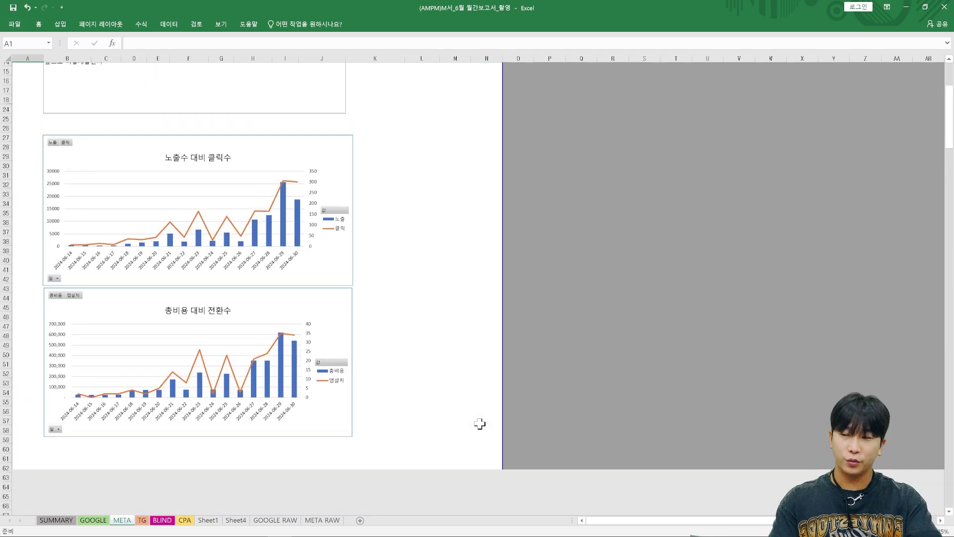
Review the SUMMARY sheet's 매체별 예산 집행률 chart and the budget summary table by channel
{"action": "key", "text": "ctrl+Page_Up"}
{"action": "key", "text": "ctrl+Page_Up"}
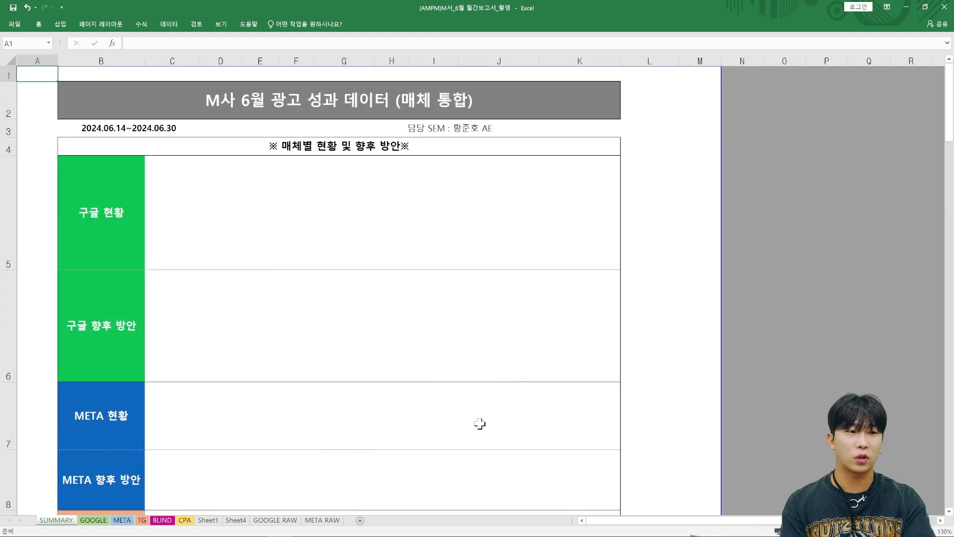
{"action": "scroll", "coordinate": [448, 399], "scroll_direction": "down", "scroll_amount": 11}
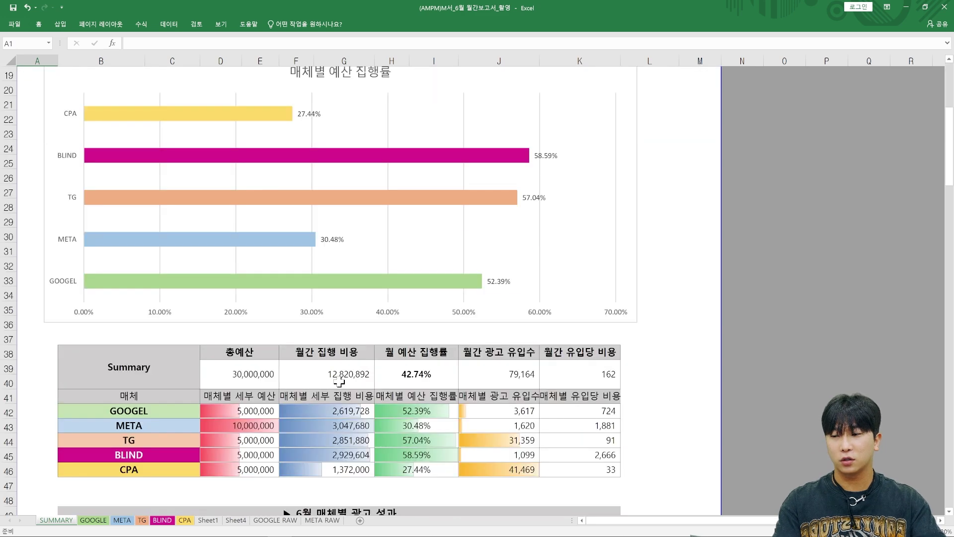
Review the GOOGLE report from its 월별 and 주차별 tables back through the cost and click charts to the report header
{"action": "left_click", "coordinate": [93, 520]}
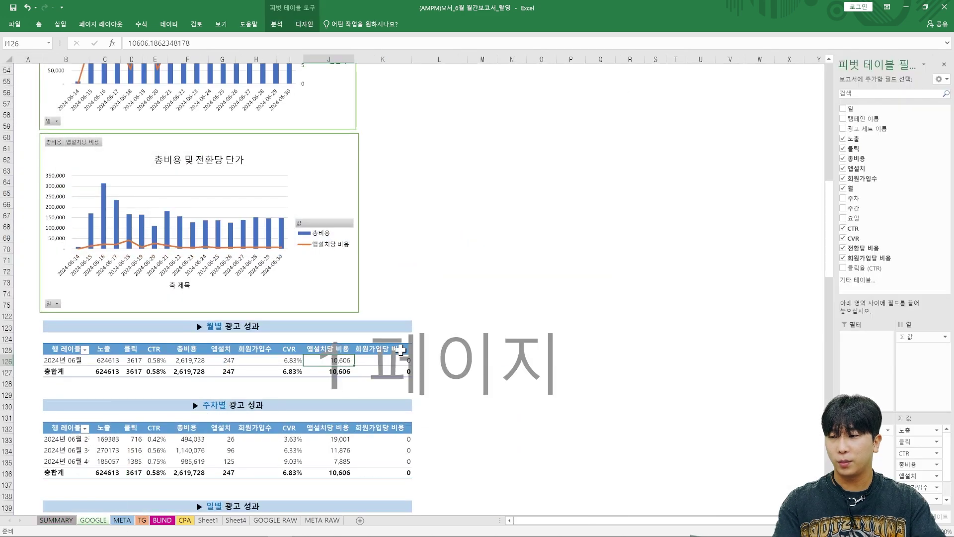
{"action": "scroll", "coordinate": [293, 238], "scroll_direction": "up", "scroll_amount": 9}
{"action": "left_click", "coordinate": [338, 321]}
{"action": "scroll", "coordinate": [338, 321], "scroll_direction": "up", "scroll_amount": 3}
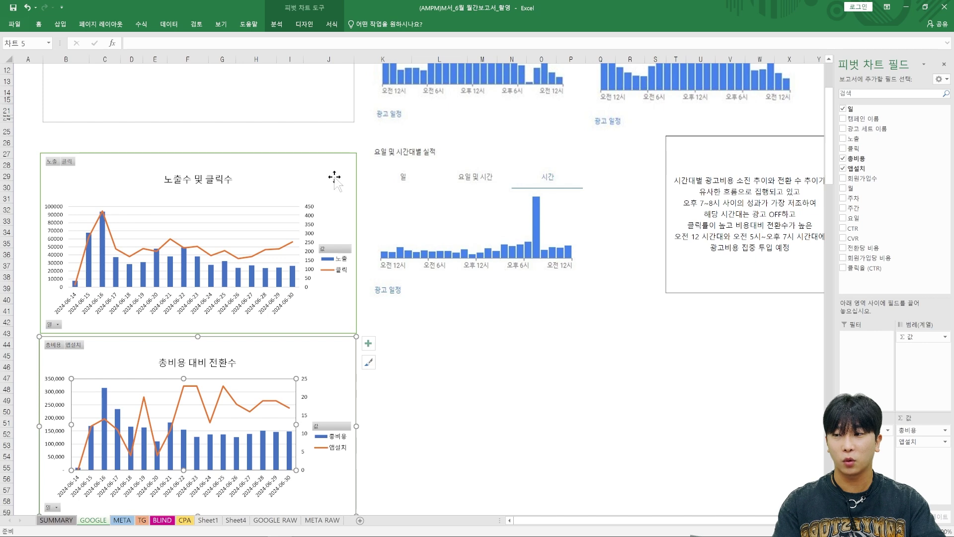
{"action": "scroll", "coordinate": [323, 239], "scroll_direction": "up", "scroll_amount": 4}
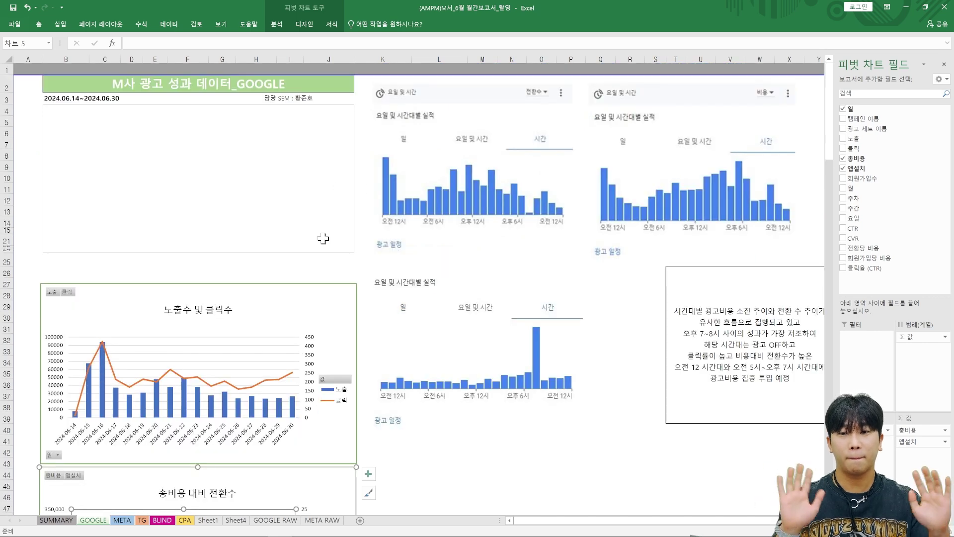